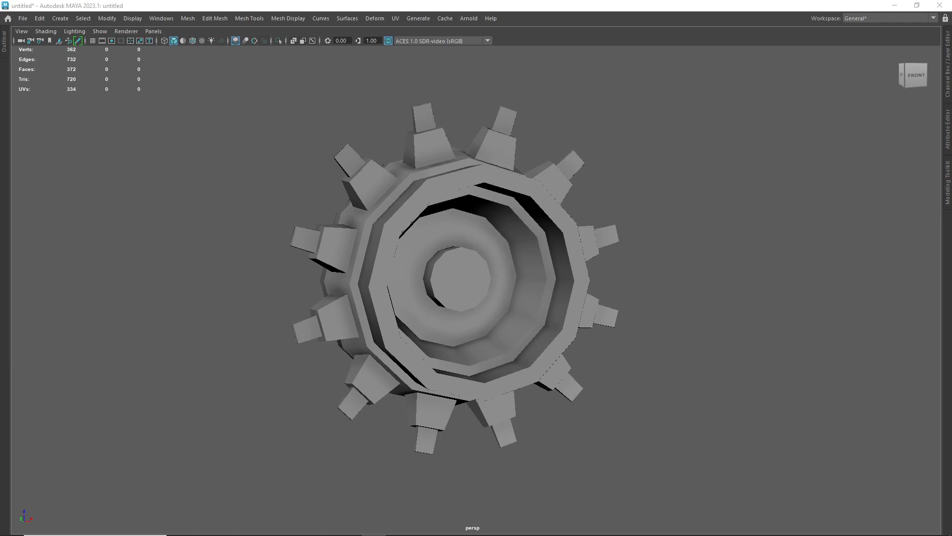
Switch to Snip & Sketch, examine the enlarged annotated diagram of base blocking leading to highpoly and lowpoly, and return to Maya.
{"action": "mouse_move", "coordinate": [0, 149]}
{"action": "left_mouse_down"}
{"action": "mouse_move", "coordinate": [530, 173]}
{"action": "mouse_move", "coordinate": [452, 142]}
{"action": "left_mouse_up"}
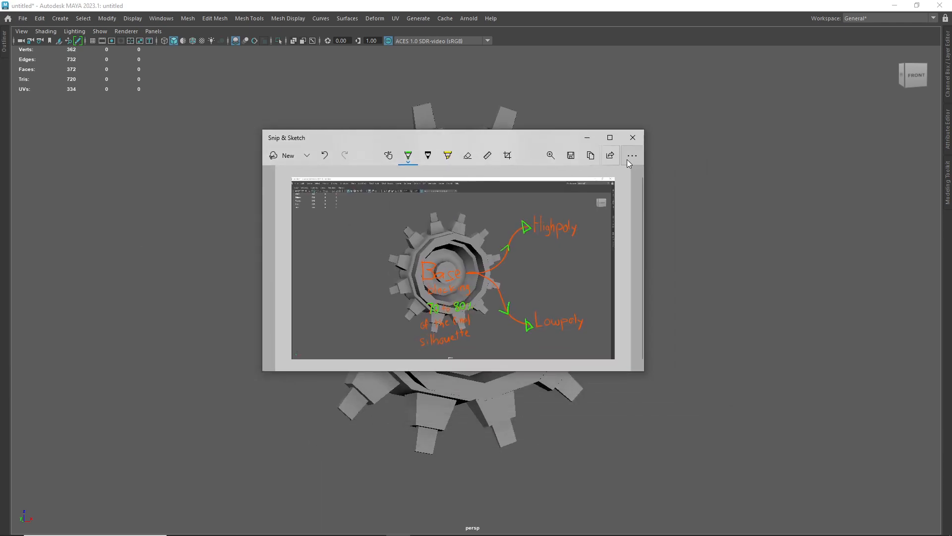
{"action": "left_click", "coordinate": [610, 137]}
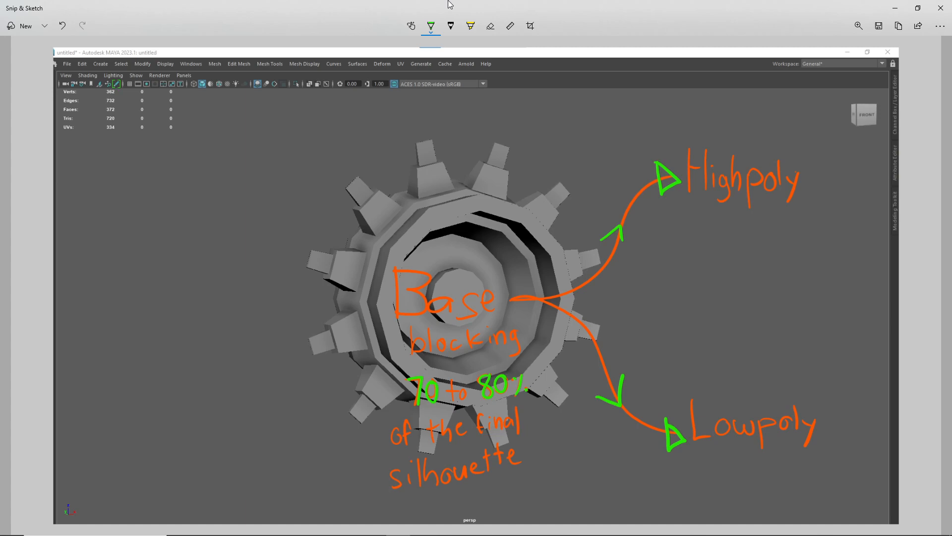
{"action": "left_click", "coordinate": [894, 7]}
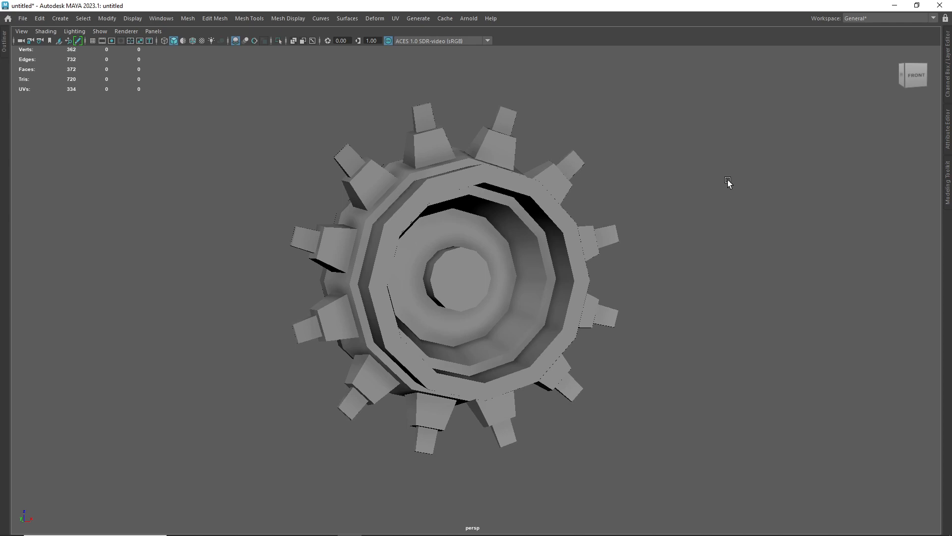
Turn on smooth mesh preview for the base gear and inspect its softened shape from several angles.
{"action": "left_click", "coordinate": [461, 222]}
{"action": "key", "text": "3"}
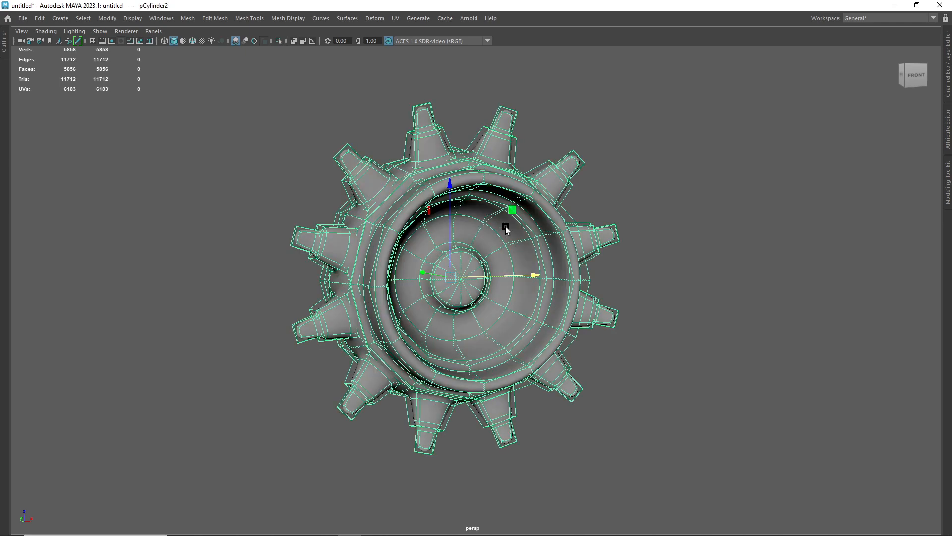
{"action": "left_click", "coordinate": [612, 203]}
{"action": "left_click", "coordinate": [437, 262]}
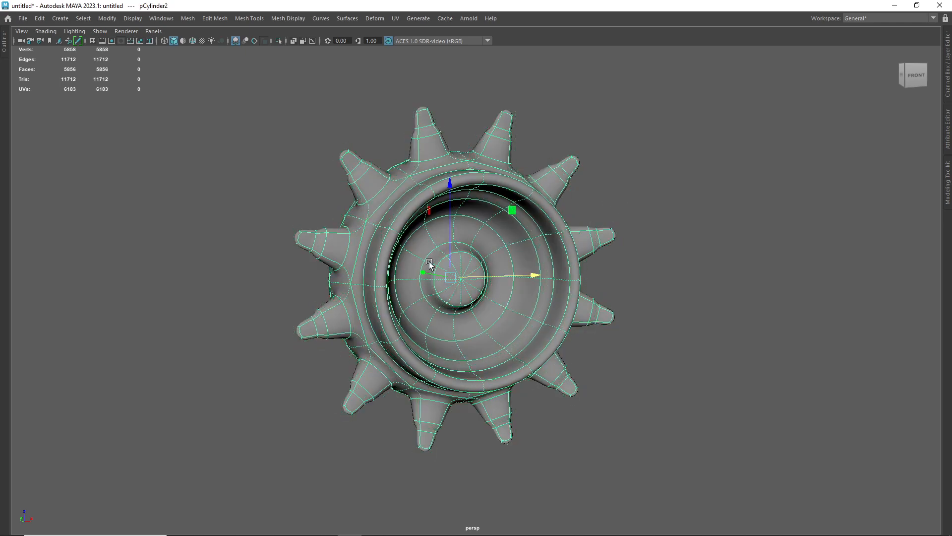
{"action": "left_click", "coordinate": [629, 207]}
{"action": "left_click_drag", "start_coordinate": [450, 262], "coordinate": [569, 318], "text": "alt"}
{"action": "left_click_drag", "start_coordinate": [434, 301], "coordinate": [414, 258], "text": "alt"}
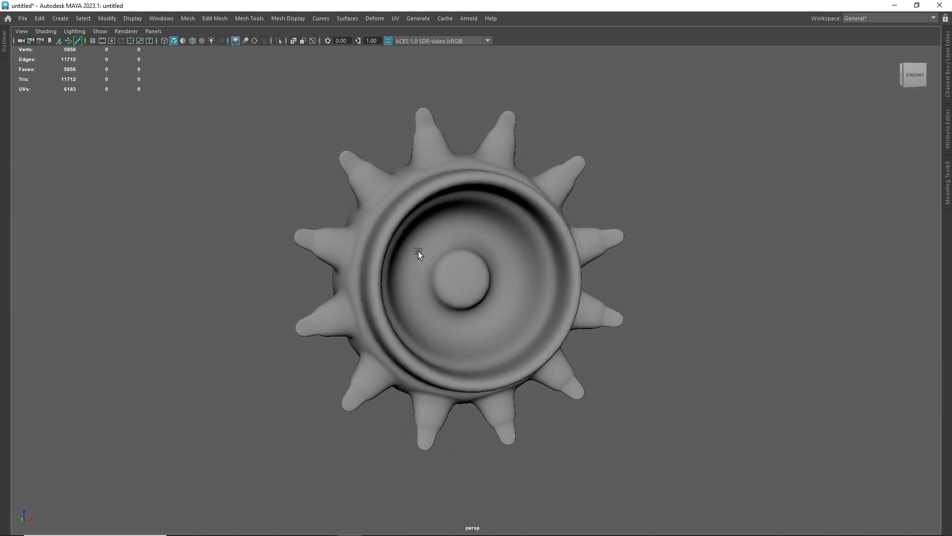
Return the base gear to its unsmoothed display and inspect the blocked-out shape.
{"action": "left_click", "coordinate": [418, 251]}
{"action": "key", "text": "1"}
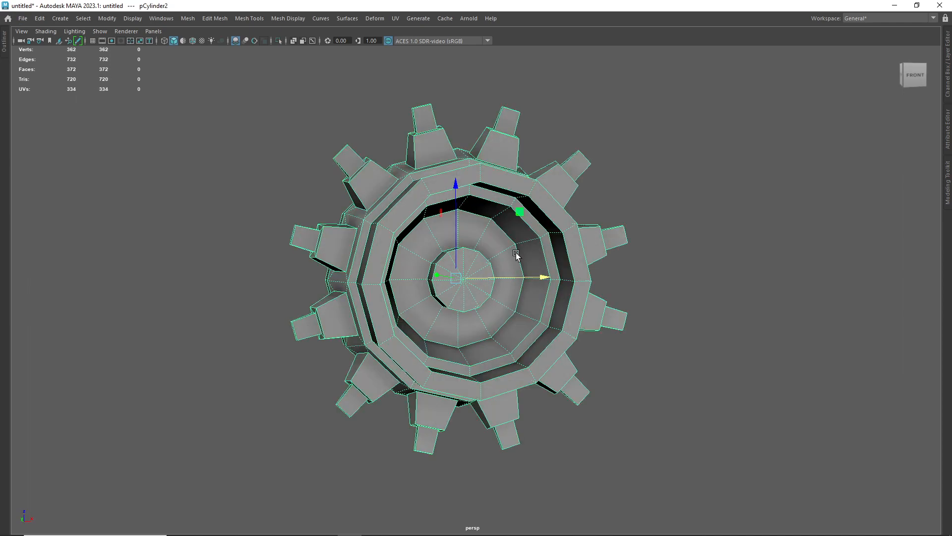
{"action": "left_click", "coordinate": [648, 196]}
{"action": "left_click_drag", "start_coordinate": [648, 195], "coordinate": [570, 252], "text": "alt"}
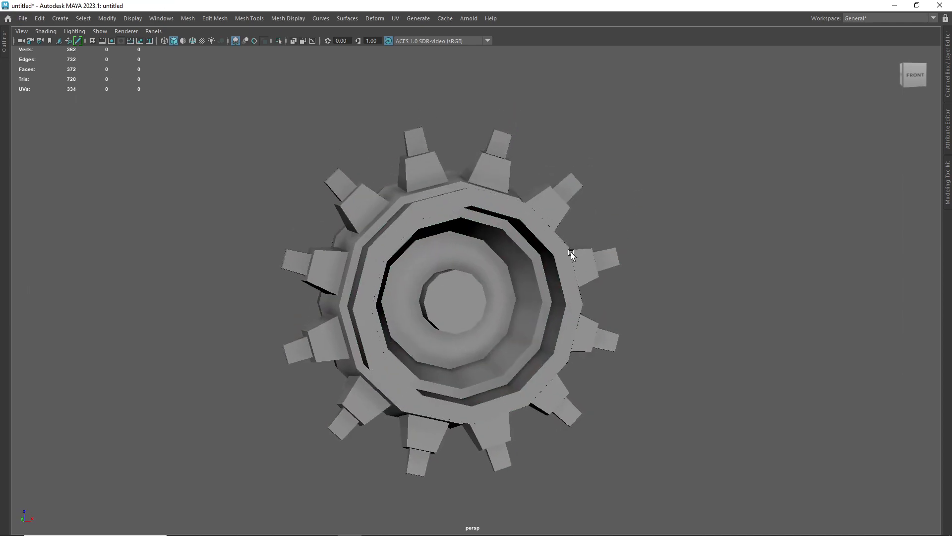
{"action": "left_click", "coordinate": [520, 258]}
{"action": "mouse_move", "coordinate": [499, 246]}
{"action": "left_mouse_down", "text": "alt"}
{"action": "mouse_move", "coordinate": [637, 244]}
{"action": "mouse_move", "coordinate": [514, 256]}
{"action": "mouse_move", "coordinate": [499, 247]}
{"action": "left_mouse_up", "text": "alt"}
{"action": "left_click_drag", "start_coordinate": [570, 198], "coordinate": [557, 206], "text": "alt"}
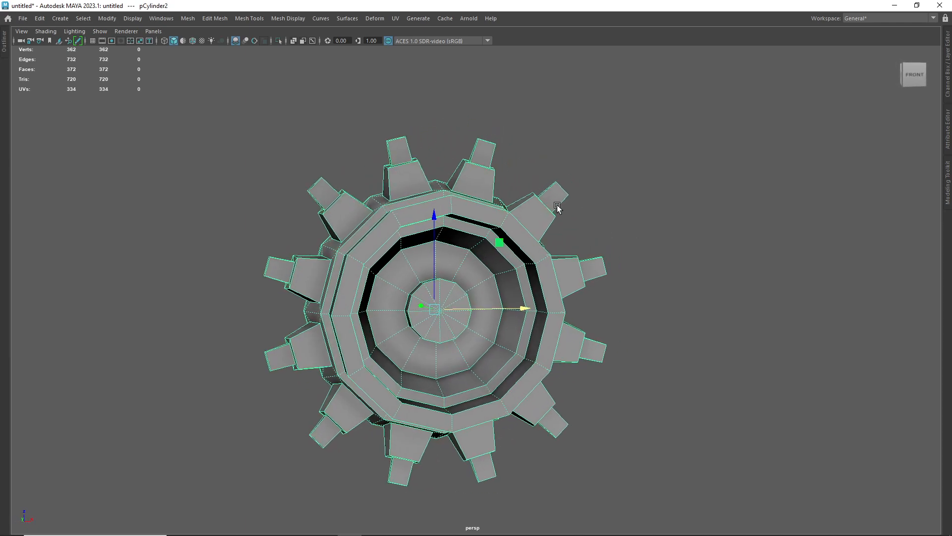
{"action": "left_click", "coordinate": [649, 181]}
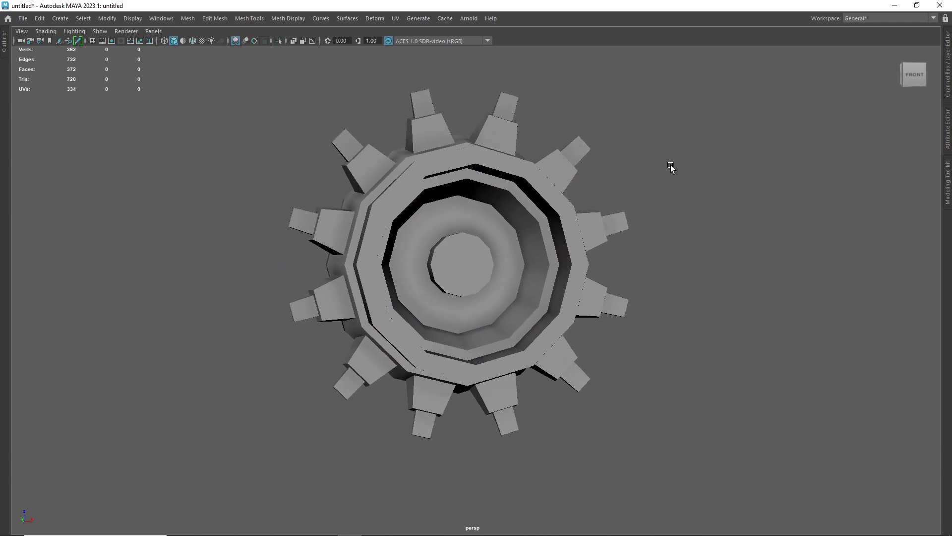
Hide pCylinder2, unhide pCylinder1 in its place, and return to the full-screen viewport.
{"action": "key", "text": "ctrl+space"}
{"action": "left_click", "coordinate": [73, 139]}
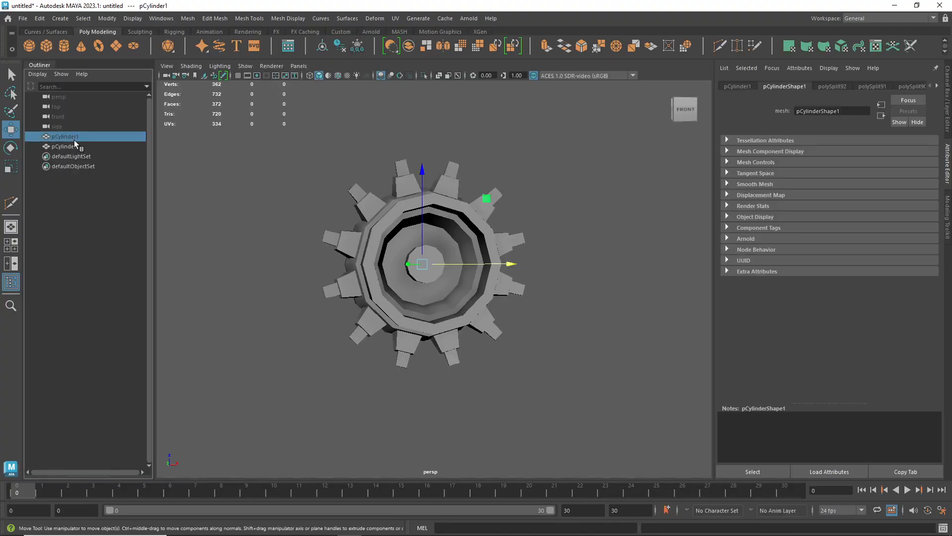
{"action": "left_click", "coordinate": [77, 146]}
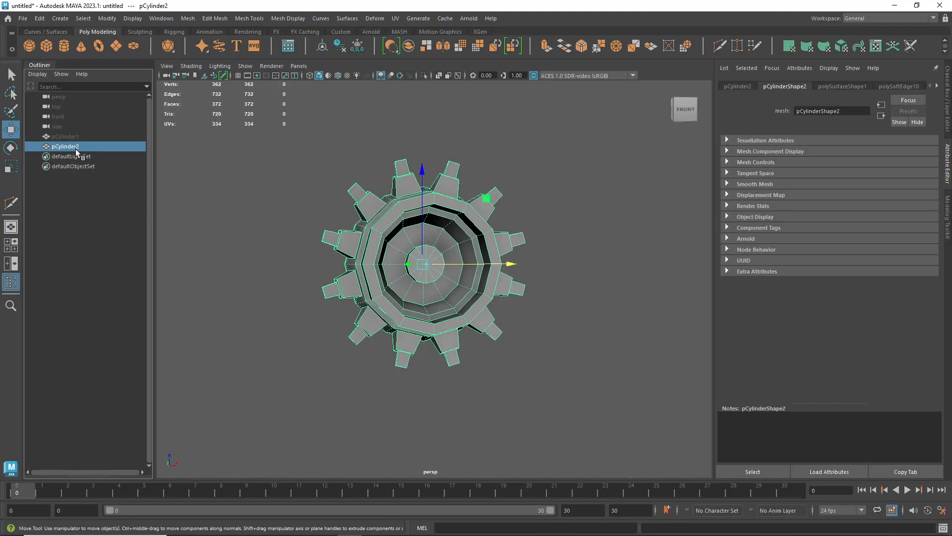
{"action": "key", "text": "ctrl+h"}
{"action": "left_click", "coordinate": [63, 137]}
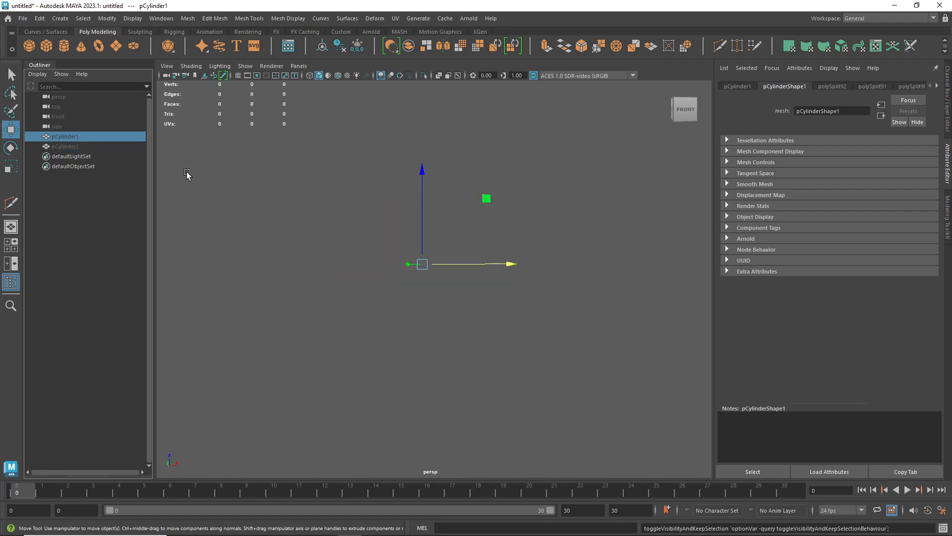
{"action": "key", "text": "ctrl+h"}
{"action": "key", "text": "ctrl+space"}
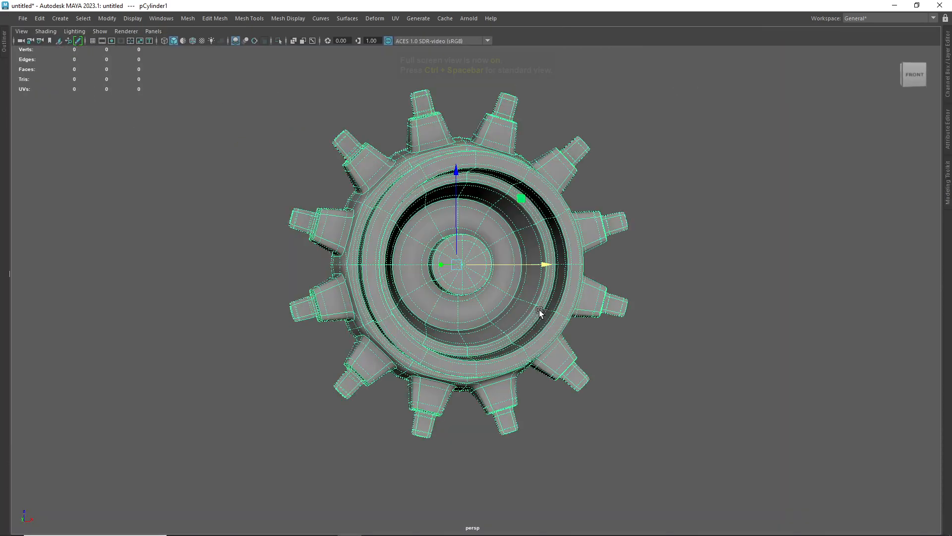
{"action": "left_click", "coordinate": [728, 198]}
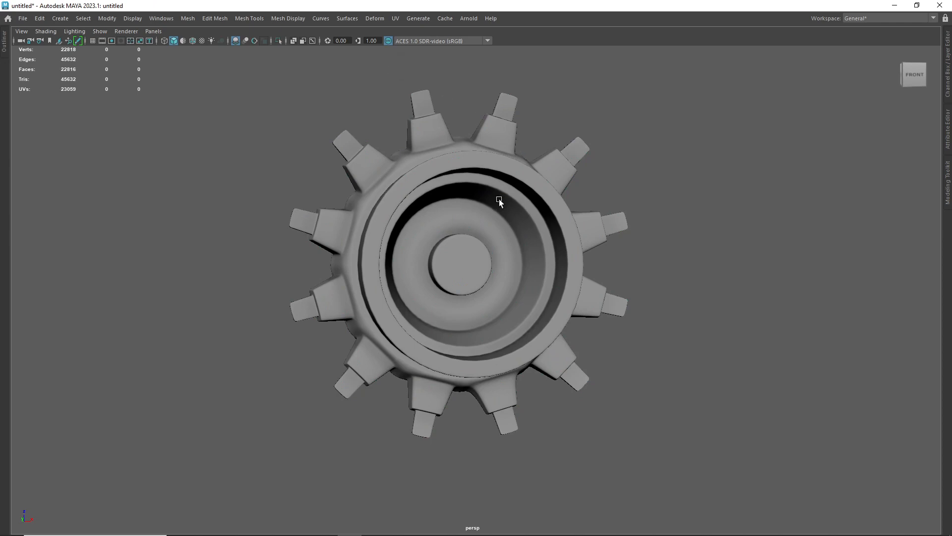
Examine the smoothed high-poly gear's rim, teeth and inner rings from several angles.
{"action": "key", "text": "ctrl+space"}
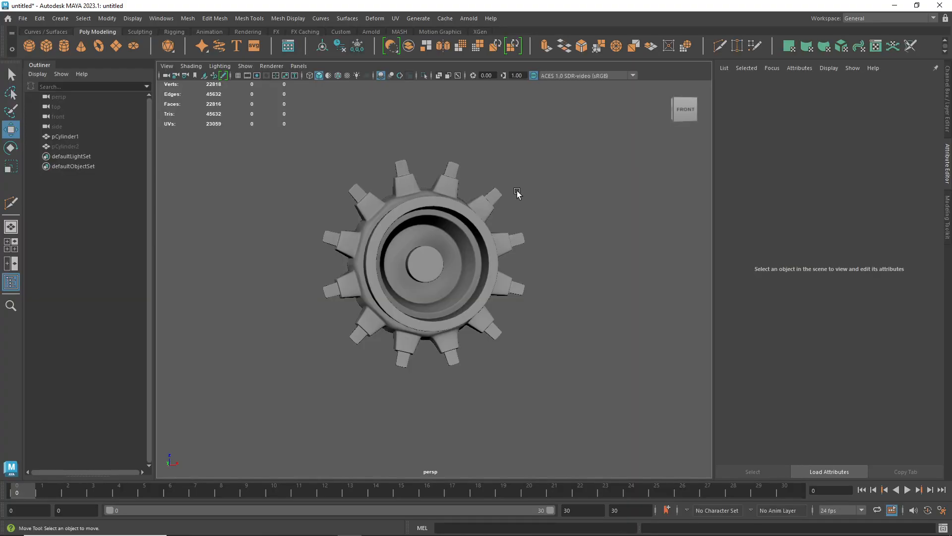
{"action": "key", "text": "ctrl+space"}
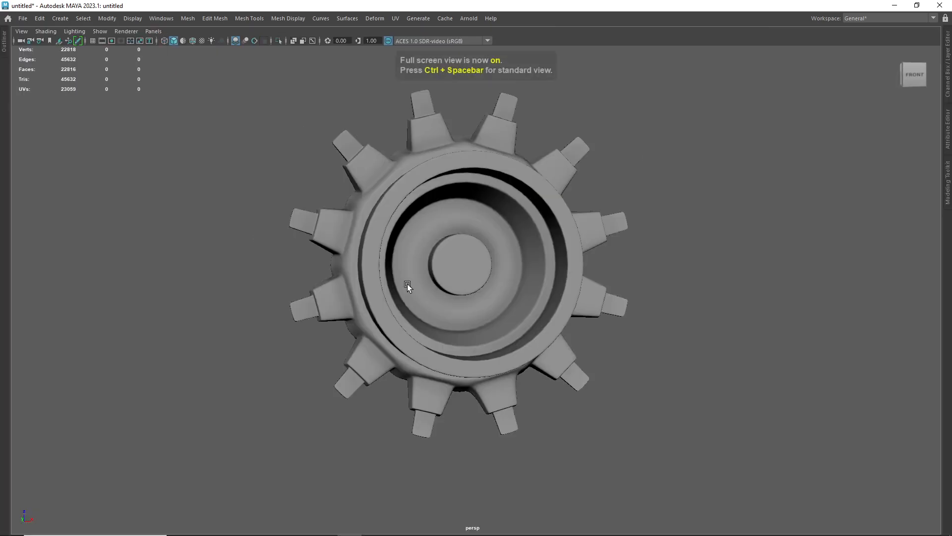
{"action": "left_click_drag", "start_coordinate": [475, 296], "coordinate": [515, 268], "text": "alt"}
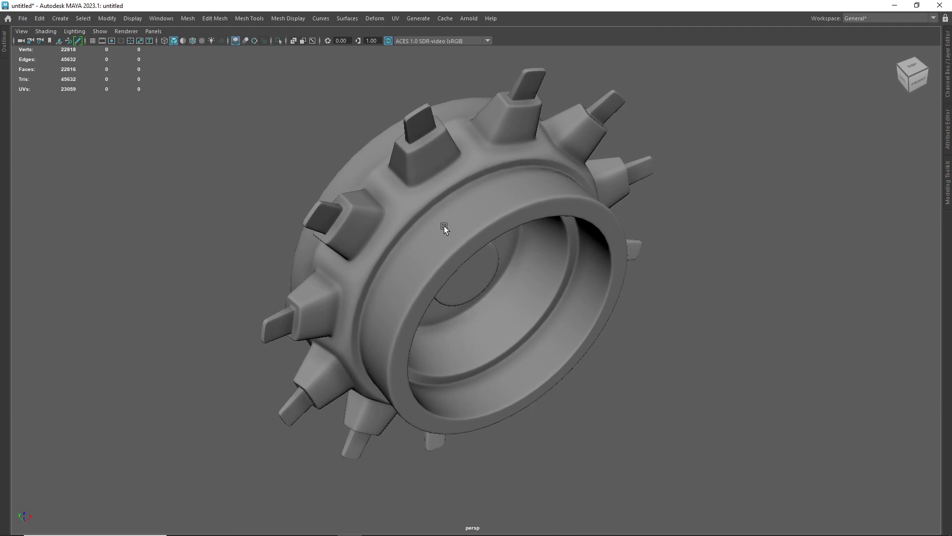
{"action": "scroll", "coordinate": [444, 225], "scroll_direction": "down", "scroll_amount": 3}
{"action": "left_click_drag", "start_coordinate": [486, 249], "coordinate": [459, 218], "text": "alt"}
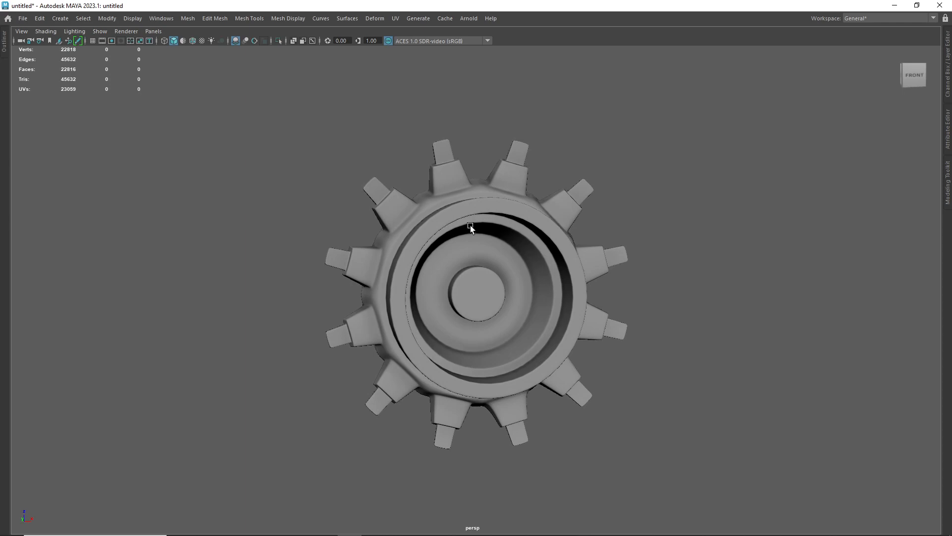
{"action": "left_click", "coordinate": [470, 225]}
{"action": "left_click", "coordinate": [680, 207]}
{"action": "left_click_drag", "start_coordinate": [680, 206], "coordinate": [561, 207], "text": "alt"}
{"action": "right_click_drag", "start_coordinate": [561, 208], "coordinate": [670, 249], "text": "alt"}
{"action": "mouse_move", "coordinate": [568, 254]}
{"action": "left_mouse_down", "text": "alt"}
{"action": "mouse_move", "coordinate": [596, 254]}
{"action": "mouse_move", "coordinate": [587, 255]}
{"action": "left_mouse_up", "text": "alt"}
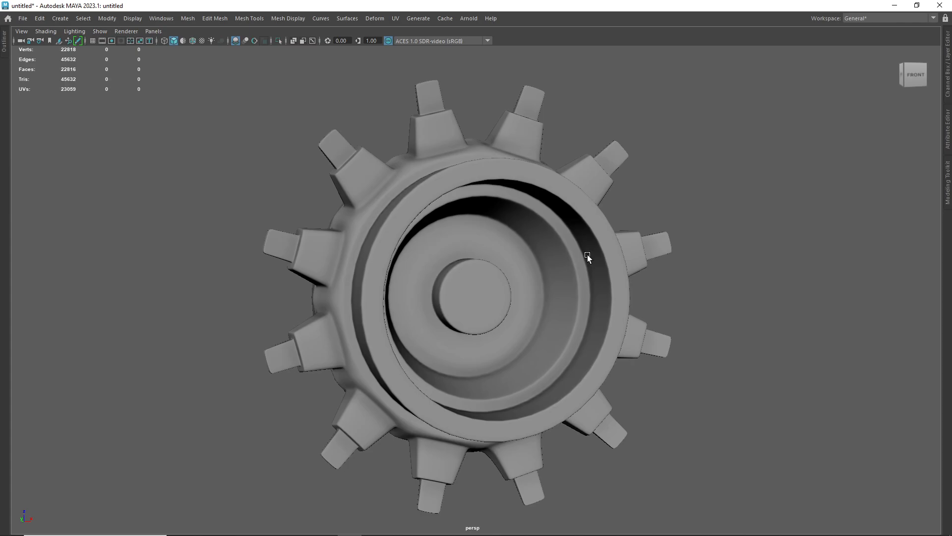
Hide the high-poly gear pCylinder1 and unhide the base gear pCylinder2.
{"action": "key", "text": "ctrl+space"}
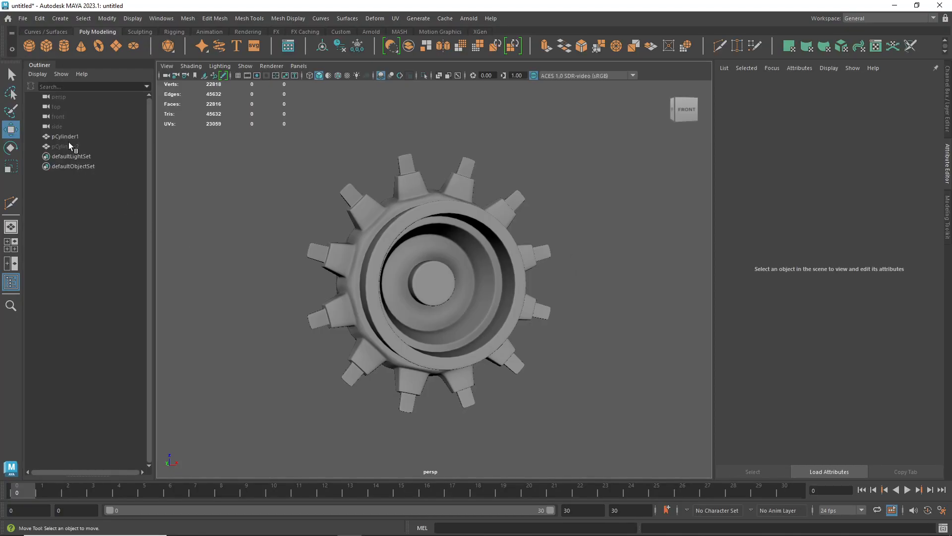
{"action": "left_click", "coordinate": [66, 137]}
{"action": "key", "text": "h"}
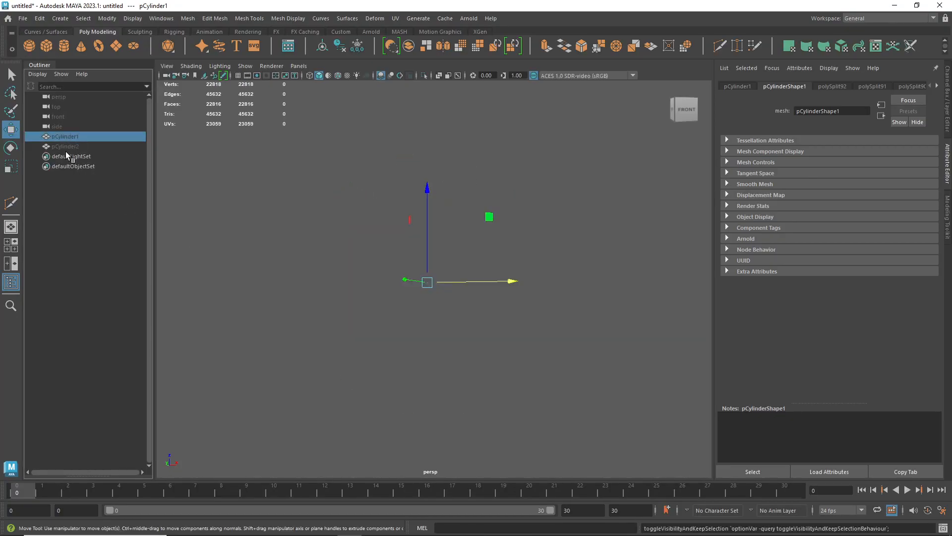
{"action": "left_click", "coordinate": [69, 147]}
{"action": "key", "text": "h"}
{"action": "left_click", "coordinate": [582, 193]}
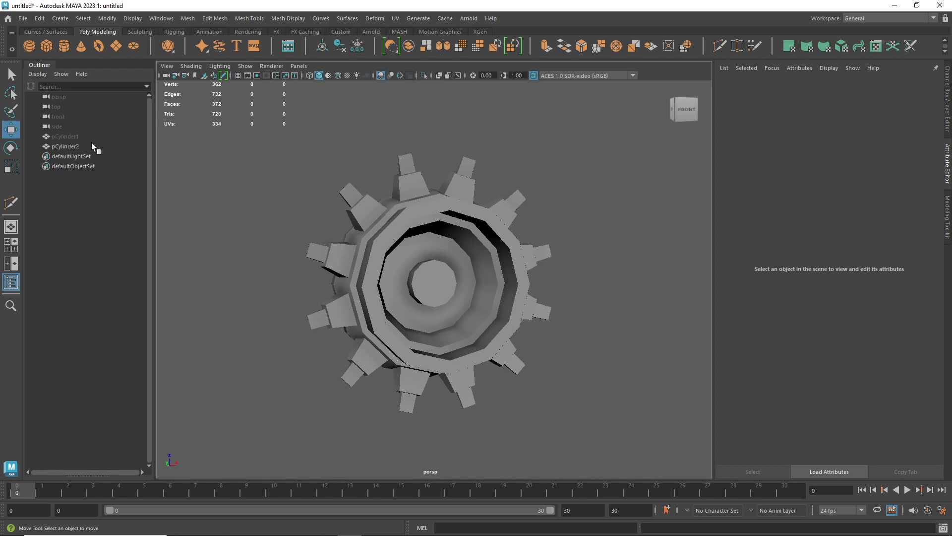
Hide the base gear pCylinder2 and show pCylinder1 again in the full-screen viewport.
{"action": "left_click", "coordinate": [457, 252]}
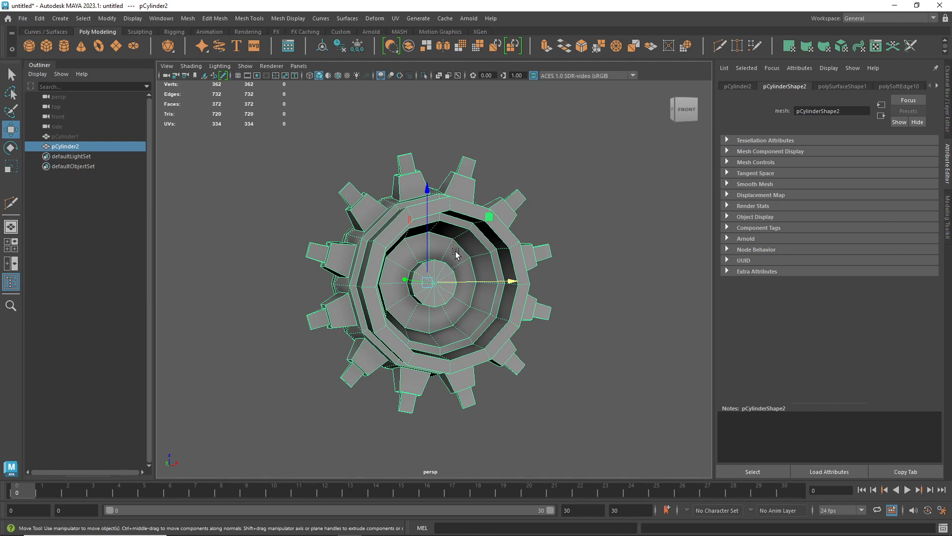
{"action": "key", "text": "h"}
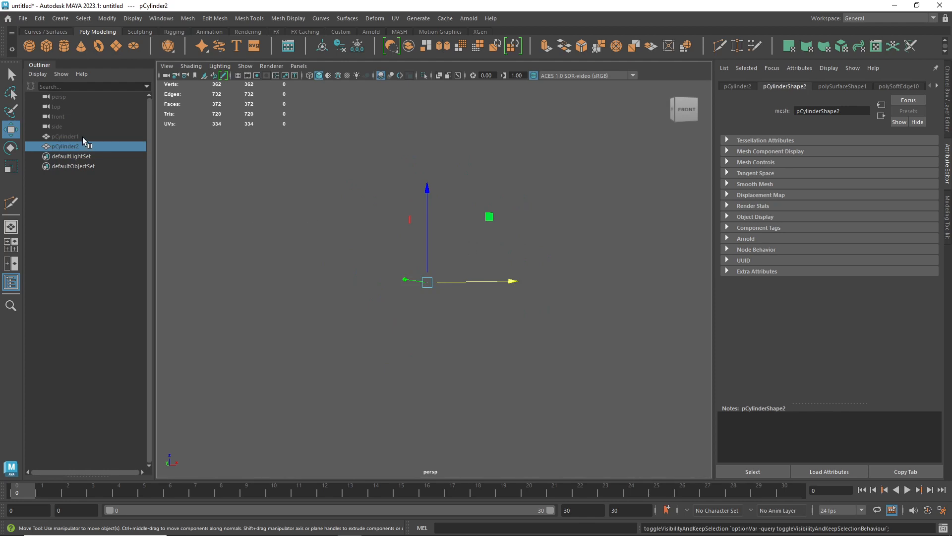
{"action": "key", "text": "h"}
{"action": "left_click", "coordinate": [578, 234]}
{"action": "key", "text": "ctrl+space"}
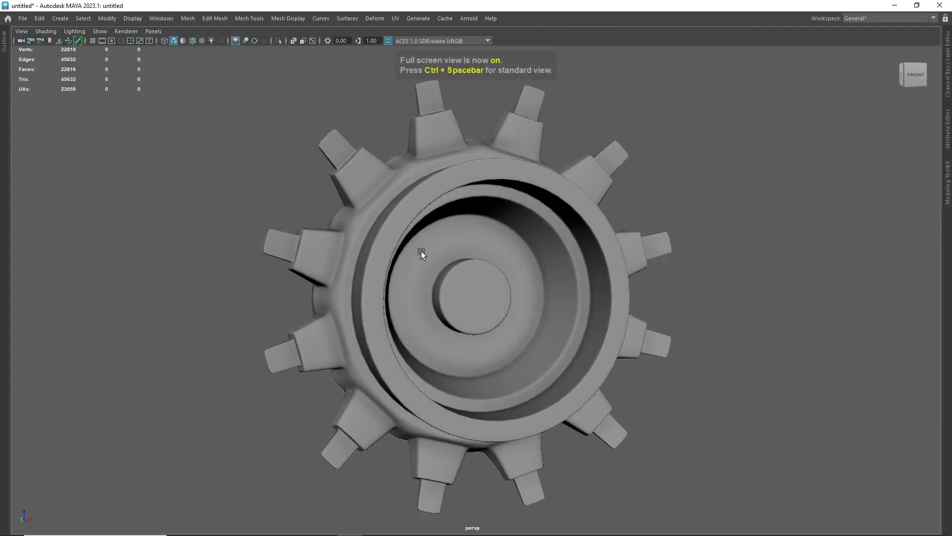
Turn off the smooth mesh preview on the high-poly gear pCylinder1.
{"action": "left_click_drag", "start_coordinate": [421, 251], "coordinate": [446, 260], "text": "alt"}
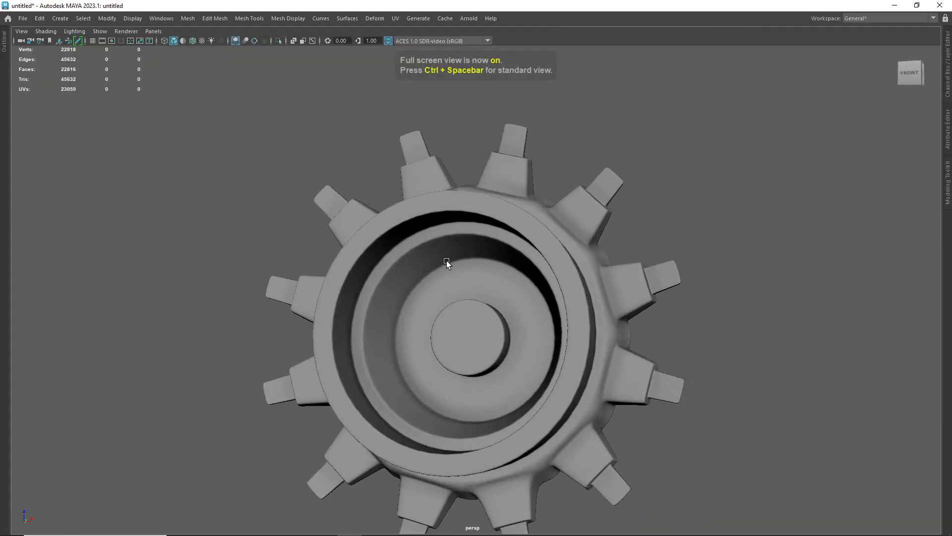
{"action": "left_click", "coordinate": [446, 260]}
{"action": "left_click_drag", "start_coordinate": [493, 300], "coordinate": [474, 283], "text": "alt"}
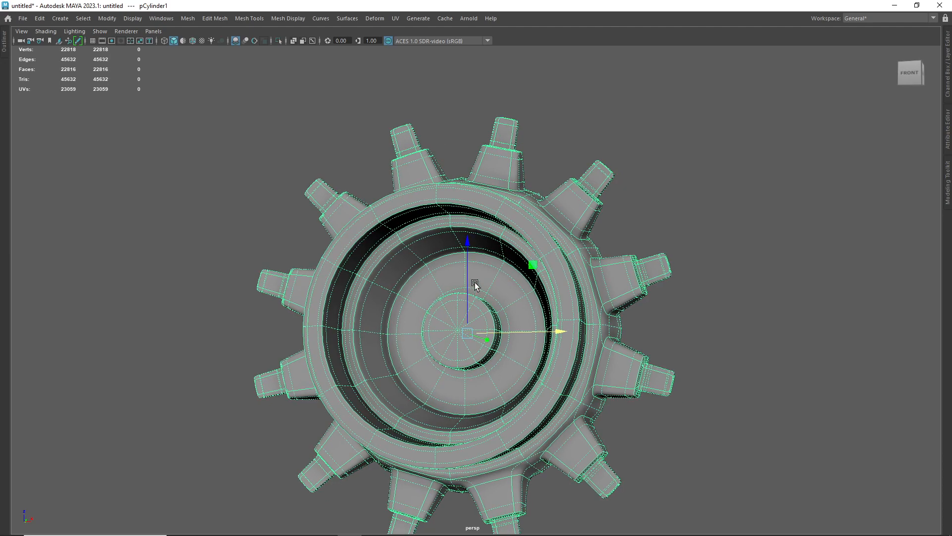
{"action": "key", "text": "1"}
{"action": "left_click", "coordinate": [644, 192]}
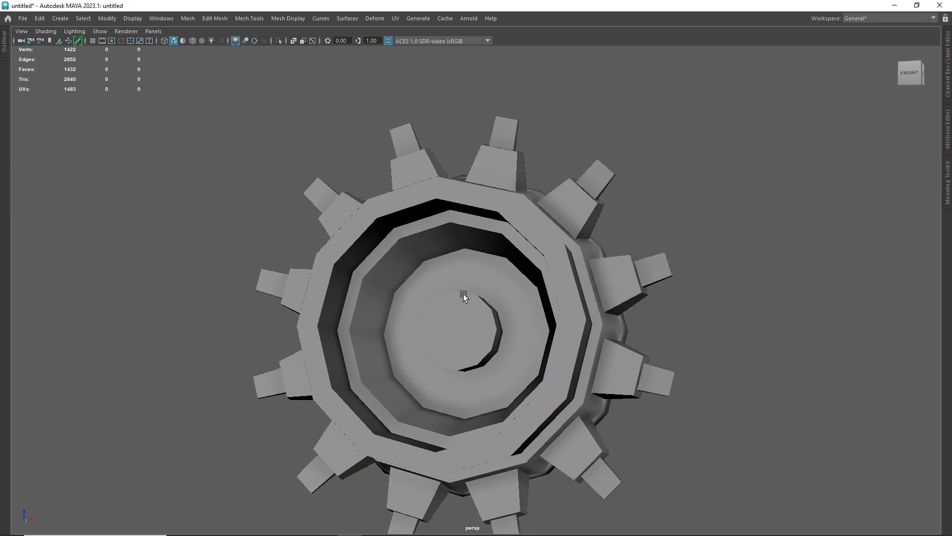
Examine the supporting edge loops around the unsmoothed gear's rim and tooth bases up close.
{"action": "left_click_drag", "start_coordinate": [451, 296], "coordinate": [419, 326], "text": "alt"}
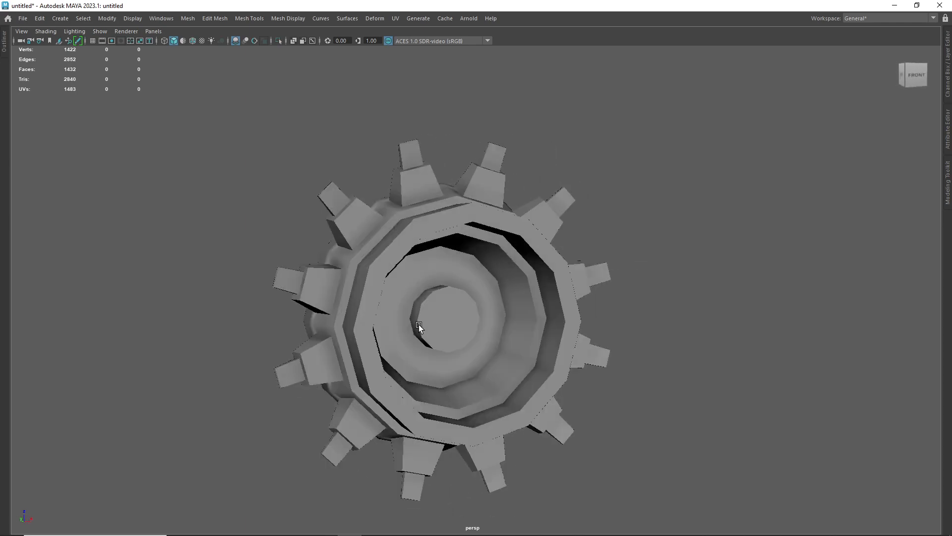
{"action": "left_click", "coordinate": [419, 326]}
{"action": "middle_click_drag", "start_coordinate": [440, 289], "coordinate": [454, 355], "text": "alt"}
{"action": "scroll", "coordinate": [453, 356], "scroll_direction": "up", "scroll_amount": 3}
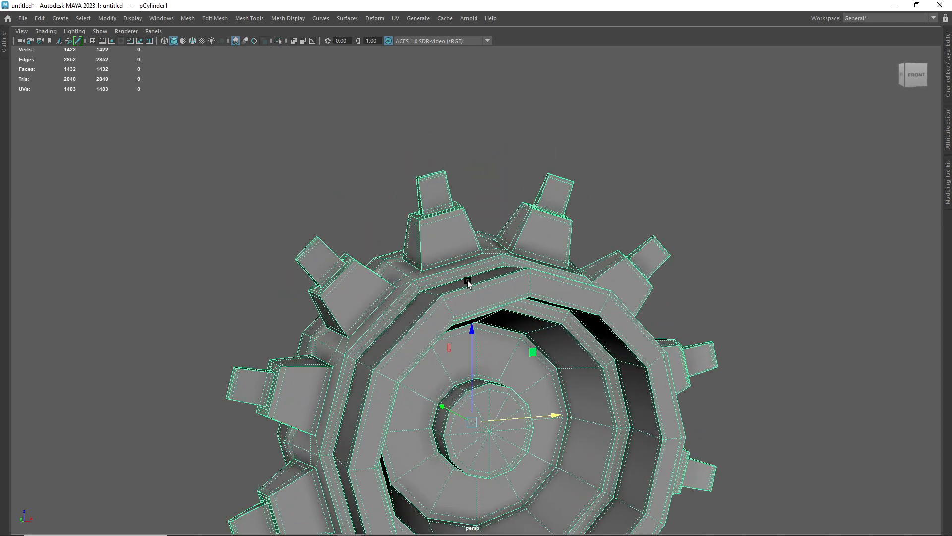
{"action": "scroll", "coordinate": [477, 281], "scroll_direction": "up", "scroll_amount": 3}
{"action": "left_click", "coordinate": [768, 143]}
{"action": "left_click_drag", "start_coordinate": [442, 298], "coordinate": [512, 335], "text": "alt"}
{"action": "left_click", "coordinate": [512, 336]}
{"action": "middle_click_drag", "start_coordinate": [512, 336], "coordinate": [504, 255], "text": "alt"}
{"action": "scroll", "coordinate": [504, 255], "scroll_direction": "up", "scroll_amount": 5}
{"action": "left_click_drag", "start_coordinate": [659, 342], "coordinate": [510, 240], "text": "alt"}
{"action": "middle_click_drag", "start_coordinate": [539, 200], "coordinate": [560, 343], "text": "alt"}
{"action": "right_click_drag", "start_coordinate": [443, 311], "coordinate": [537, 324], "text": "alt"}
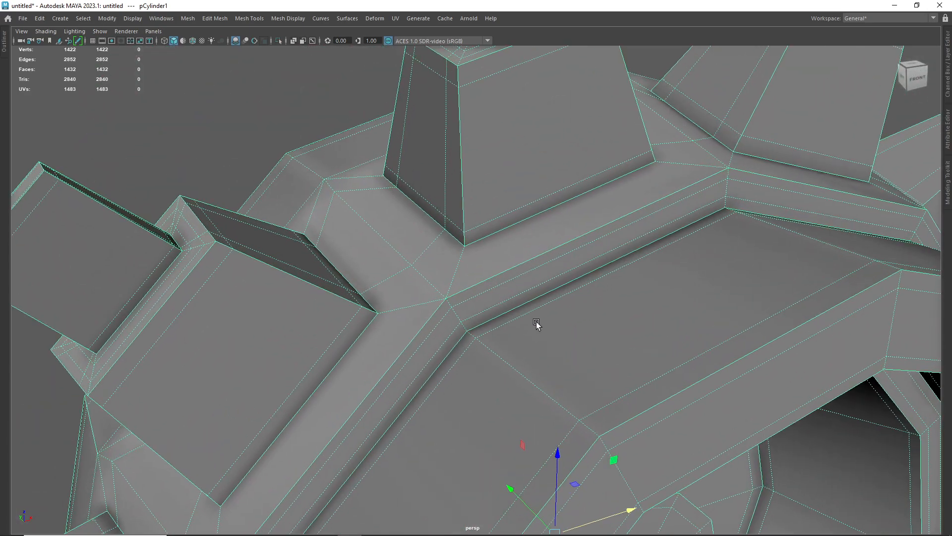
{"action": "left_click_drag", "start_coordinate": [537, 324], "coordinate": [496, 253], "text": "alt"}
{"action": "middle_click_drag", "start_coordinate": [480, 176], "coordinate": [510, 391], "text": "alt"}
{"action": "right_click_drag", "start_coordinate": [510, 391], "coordinate": [475, 296], "text": "alt"}
{"action": "left_click_drag", "start_coordinate": [439, 282], "coordinate": [494, 320], "text": "alt"}
Turn on smooth mesh preview for the high-poly gear and inspect its front and back.
{"action": "key", "text": "3"}
{"action": "left_click", "coordinate": [639, 253]}
{"action": "right_click_drag", "start_coordinate": [465, 326], "coordinate": [446, 317], "text": "alt"}
{"action": "left_click_drag", "start_coordinate": [466, 342], "coordinate": [521, 311], "text": "alt"}
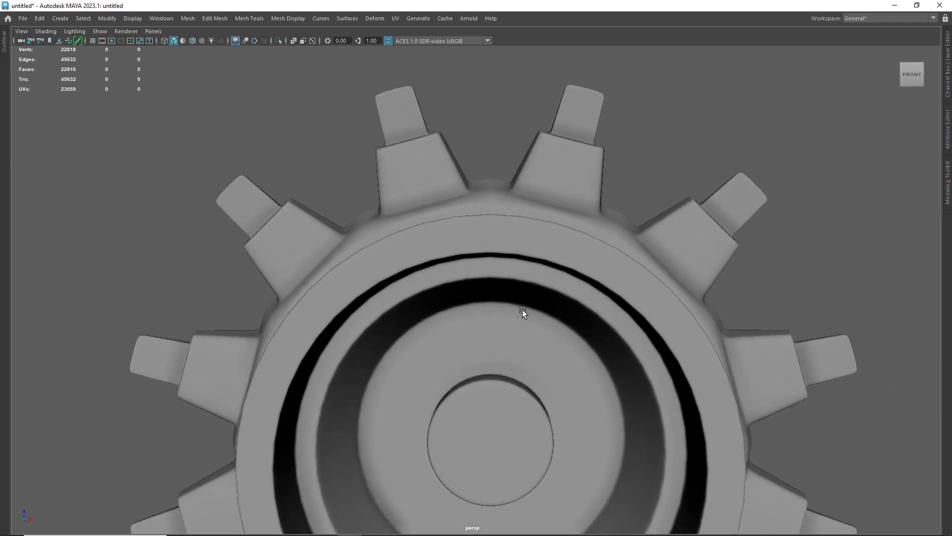
{"action": "right_click_drag", "start_coordinate": [521, 311], "coordinate": [623, 325], "text": "alt"}
{"action": "left_click_drag", "start_coordinate": [623, 325], "coordinate": [472, 327], "text": "alt"}
{"action": "middle_click_drag", "start_coordinate": [601, 447], "coordinate": [647, 258], "text": "alt"}
{"action": "right_click_drag", "start_coordinate": [648, 258], "coordinate": [509, 253], "text": "alt"}
Switch the high-poly gear back to its unsmoothed display.
{"action": "left_click", "coordinate": [510, 253]}
{"action": "key", "text": "1"}
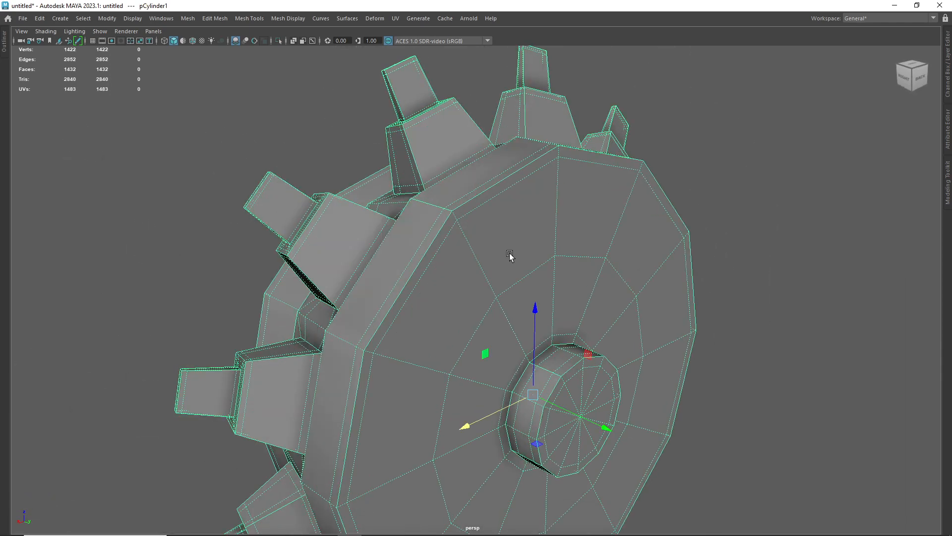
{"action": "left_click", "coordinate": [707, 186]}
Insert a supporting edge loop around the rim of the gear's solid back disc, close to its tooth-side edge, using Multi-Cut.
{"action": "mouse_move", "coordinate": [580, 229]}
{"action": "left_mouse_down", "text": "alt"}
{"action": "mouse_move", "coordinate": [630, 219]}
{"action": "mouse_move", "coordinate": [578, 273]}
{"action": "mouse_move", "coordinate": [572, 296]}
{"action": "mouse_move", "coordinate": [600, 263]}
{"action": "mouse_move", "coordinate": [541, 230]}
{"action": "mouse_move", "coordinate": [581, 240]}
{"action": "mouse_move", "coordinate": [566, 221]}
{"action": "left_mouse_up", "text": "alt"}
{"action": "left_click", "coordinate": [579, 272]}
{"action": "right_click_drag", "start_coordinate": [498, 177], "coordinate": [442, 178], "text": "shift"}
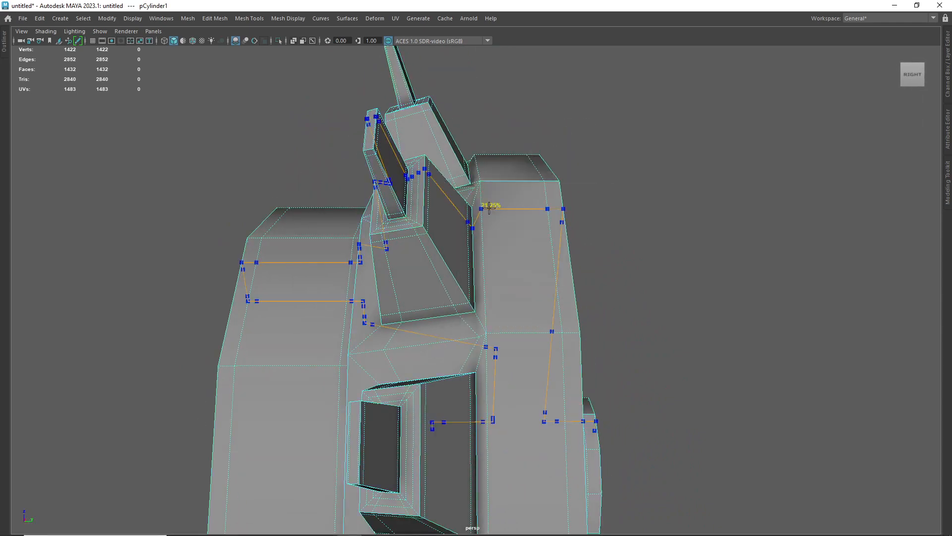
{"action": "left_click", "coordinate": [493, 177], "text": "ctrl"}
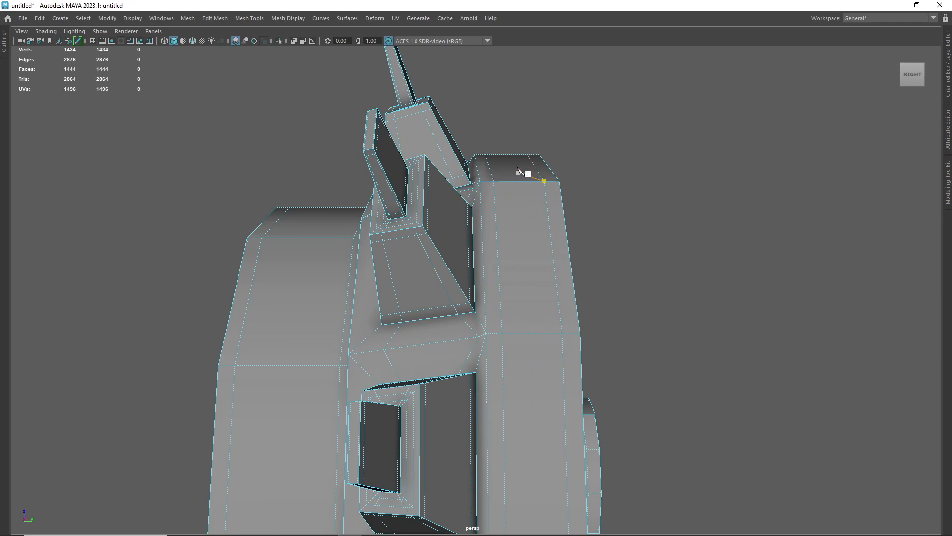
Return the gear to object mode, turn on its smooth mesh preview and deselect it.
{"action": "right_click_drag", "start_coordinate": [524, 138], "coordinate": [545, 132]}
{"action": "key", "text": "3"}
{"action": "left_click", "coordinate": [569, 158]}
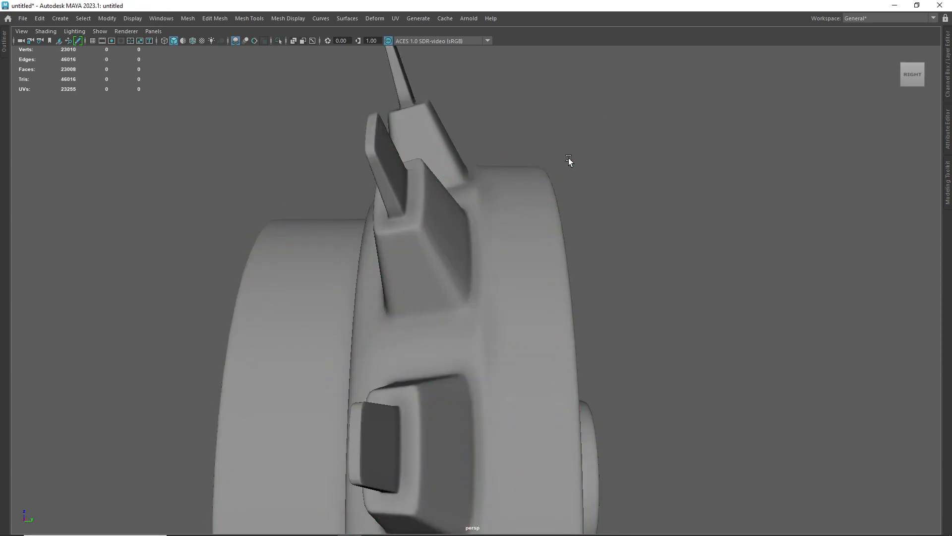
Inspect the smoothed gear's rim, teeth and hollow front from several angles.
{"action": "scroll", "coordinate": [505, 252], "scroll_direction": "down", "scroll_amount": 4}
{"action": "left_click_drag", "start_coordinate": [504, 252], "coordinate": [504, 340], "text": "alt"}
{"action": "scroll", "coordinate": [414, 250], "scroll_direction": "down", "scroll_amount": 3}
{"action": "middle_click_drag", "start_coordinate": [504, 340], "coordinate": [517, 243], "text": "alt"}
{"action": "left_click", "coordinate": [477, 240]}
{"action": "left_click_drag", "start_coordinate": [477, 240], "coordinate": [575, 266], "text": "alt"}
{"action": "left_click", "coordinate": [575, 266]}
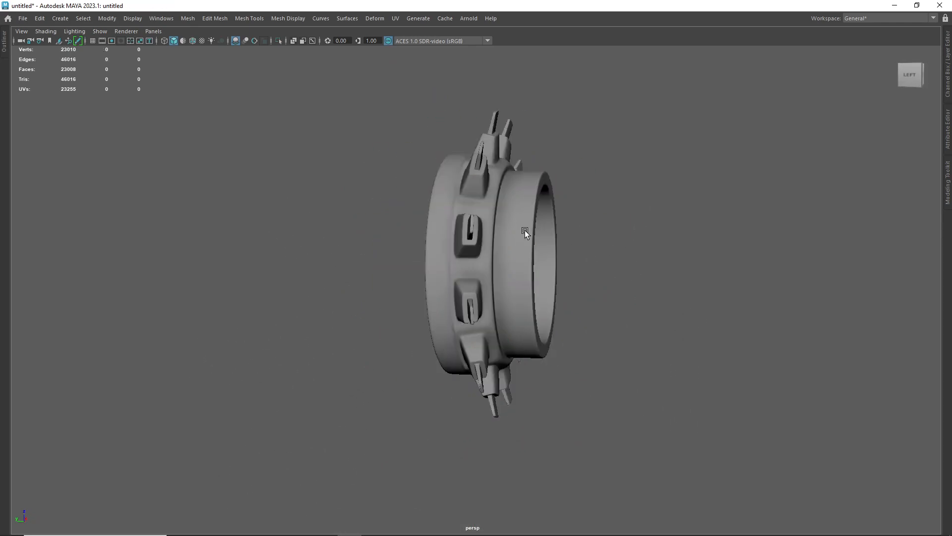
{"action": "middle_click_drag", "start_coordinate": [525, 230], "coordinate": [523, 295], "text": "alt"}
{"action": "left_click", "coordinate": [523, 296]}
{"action": "left_click_drag", "start_coordinate": [523, 296], "coordinate": [718, 222], "text": "alt"}
{"action": "left_click", "coordinate": [663, 225]}
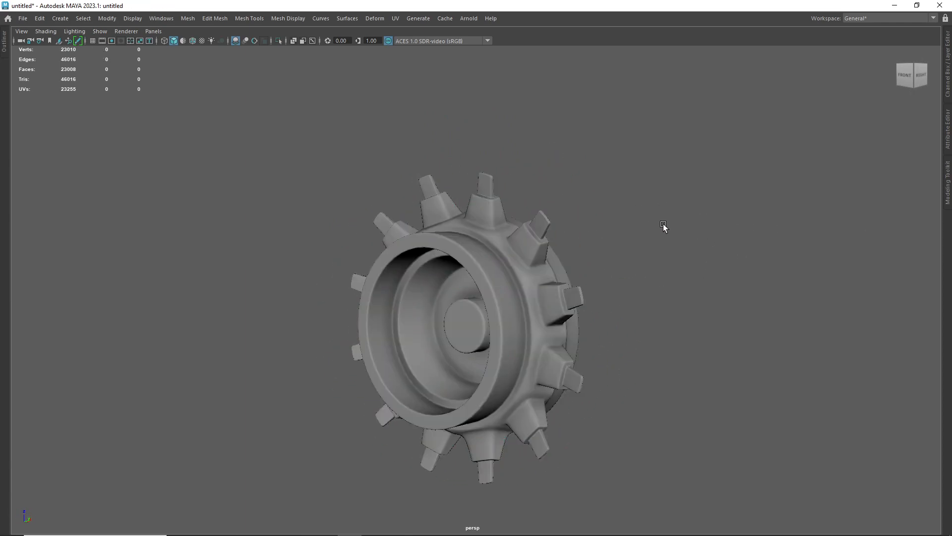
Create a polygon cube at the gear's position and scale it up uniformly until it encloses most of the gear.
{"action": "right_click_drag", "start_coordinate": [534, 180], "coordinate": [533, 207], "text": "shift"}
{"action": "key", "text": "e"}
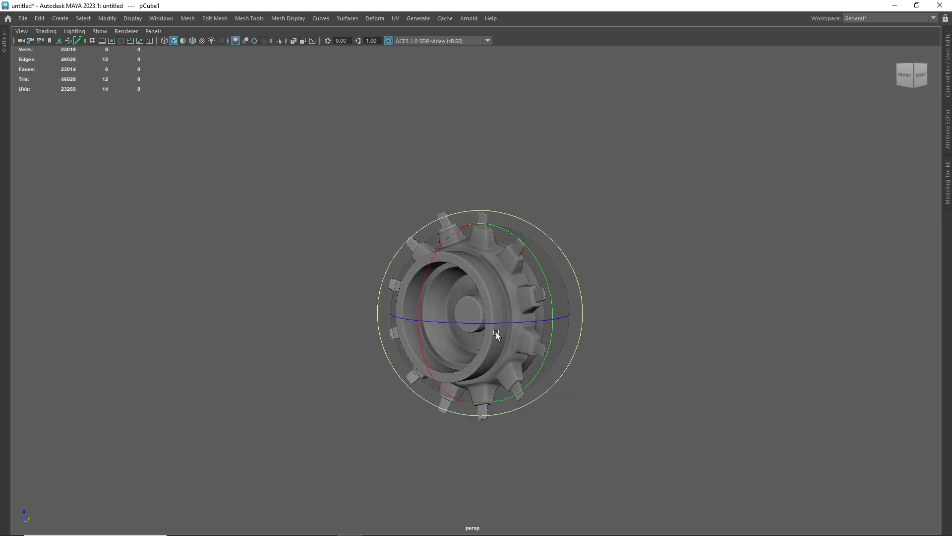
{"action": "key", "text": "r"}
{"action": "left_click_drag", "start_coordinate": [479, 313], "coordinate": [650, 319]}
Move the cube clear of the gear along X and place a duplicate beside it, farther from the gear.
{"action": "key", "text": "w"}
{"action": "left_click_drag", "start_coordinate": [536, 329], "coordinate": [607, 323], "text": "alt"}
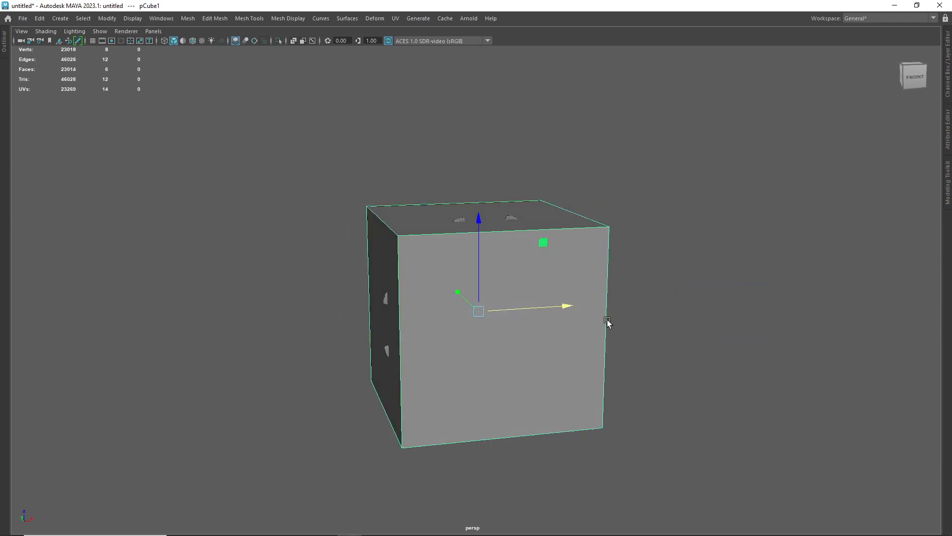
{"action": "left_click_drag", "start_coordinate": [565, 296], "coordinate": [289, 317]}
{"action": "middle_click_drag", "start_coordinate": [350, 302], "coordinate": [531, 315], "text": "alt"}
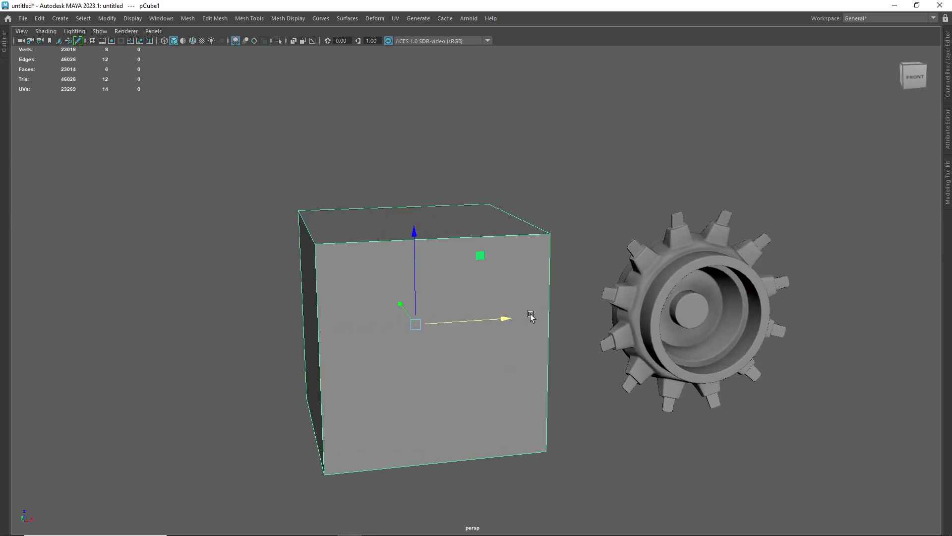
{"action": "left_click_drag", "start_coordinate": [471, 323], "coordinate": [233, 330], "text": "shift"}
{"action": "middle_click_drag", "start_coordinate": [234, 329], "coordinate": [478, 314], "text": "alt"}
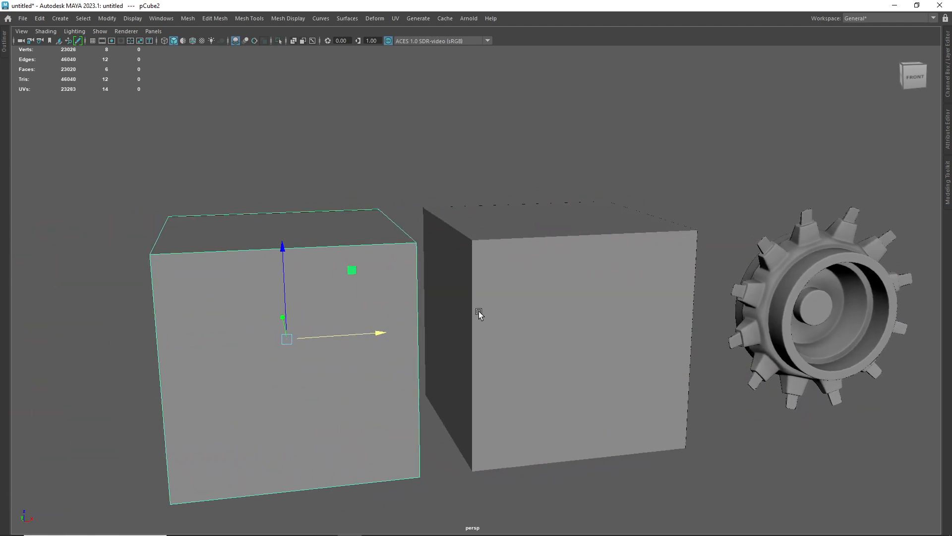
Turn on smooth mesh preview for the cube nearest the gear and inspect its shape from above and the front.
{"action": "left_click", "coordinate": [496, 310]}
{"action": "left_click_drag", "start_coordinate": [627, 340], "coordinate": [544, 340], "text": "alt"}
{"action": "key", "text": "3"}
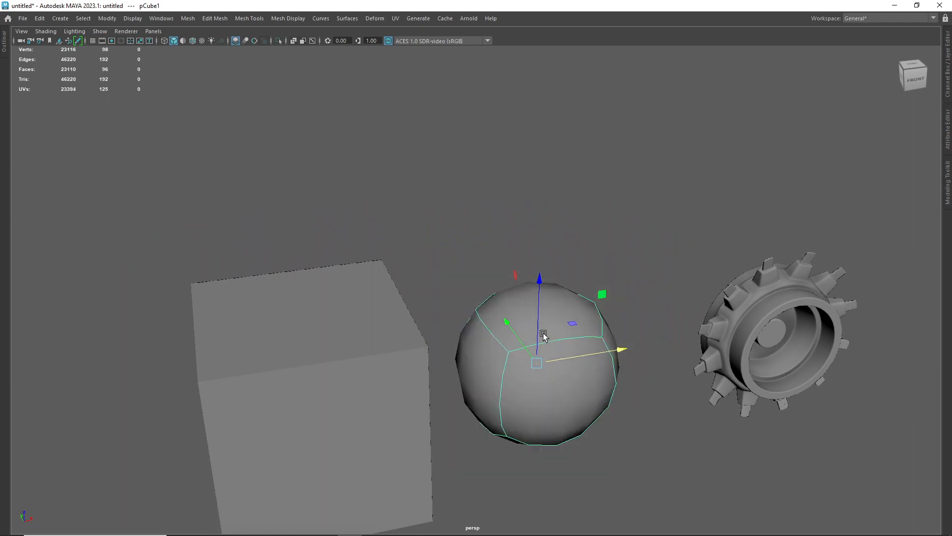
{"action": "left_click", "coordinate": [555, 226]}
{"action": "middle_click_drag", "start_coordinate": [556, 366], "coordinate": [516, 299], "text": "alt"}
{"action": "right_click_drag", "start_coordinate": [516, 298], "coordinate": [568, 382], "text": "alt"}
{"action": "left_click_drag", "start_coordinate": [568, 382], "coordinate": [544, 345], "text": "alt"}
{"action": "left_click", "coordinate": [513, 279]}
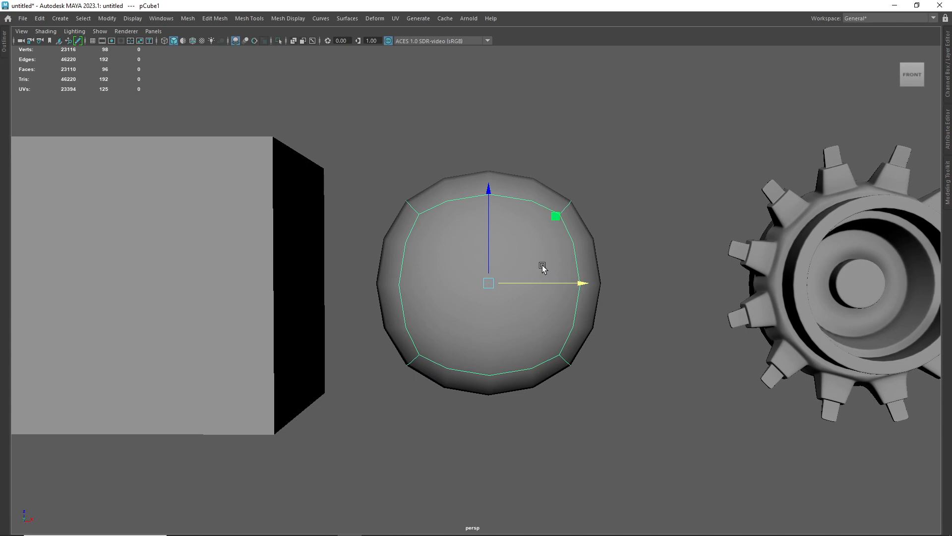
Compare the nearest cube's unsmoothed, cage and smoothed displays, ending with the smooth mesh preview off.
{"action": "key", "text": "1"}
{"action": "left_click_drag", "start_coordinate": [502, 226], "coordinate": [538, 257], "text": "alt"}
{"action": "key", "text": "2"}
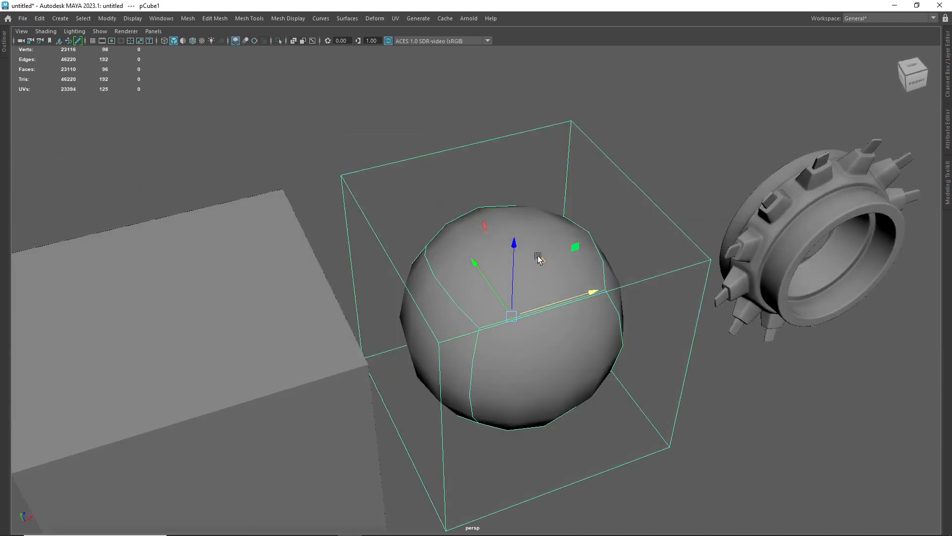
{"action": "key", "text": "3"}
{"action": "left_click", "coordinate": [554, 167]}
{"action": "left_click_drag", "start_coordinate": [535, 309], "coordinate": [486, 278], "text": "alt"}
{"action": "left_click", "coordinate": [533, 316]}
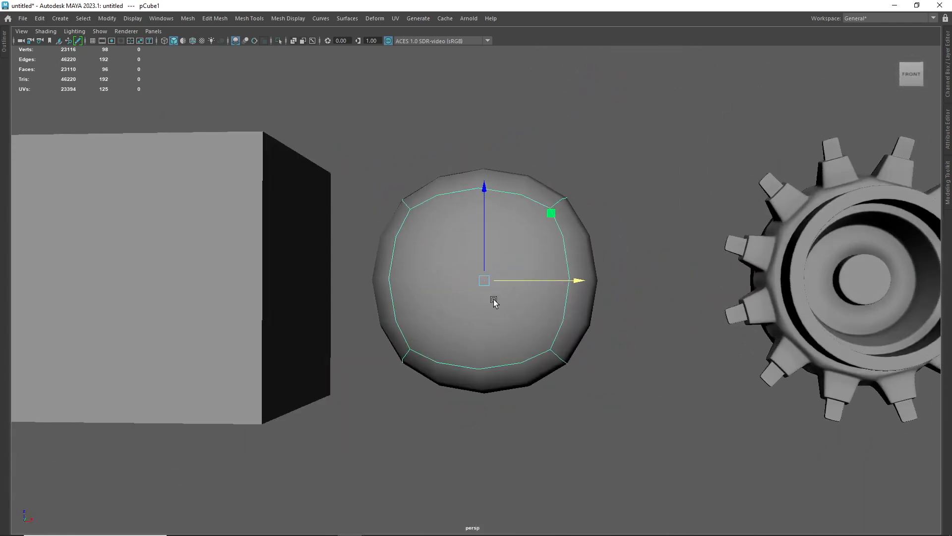
{"action": "key", "text": "1"}
{"action": "left_click_drag", "start_coordinate": [532, 202], "coordinate": [523, 291], "text": "alt"}
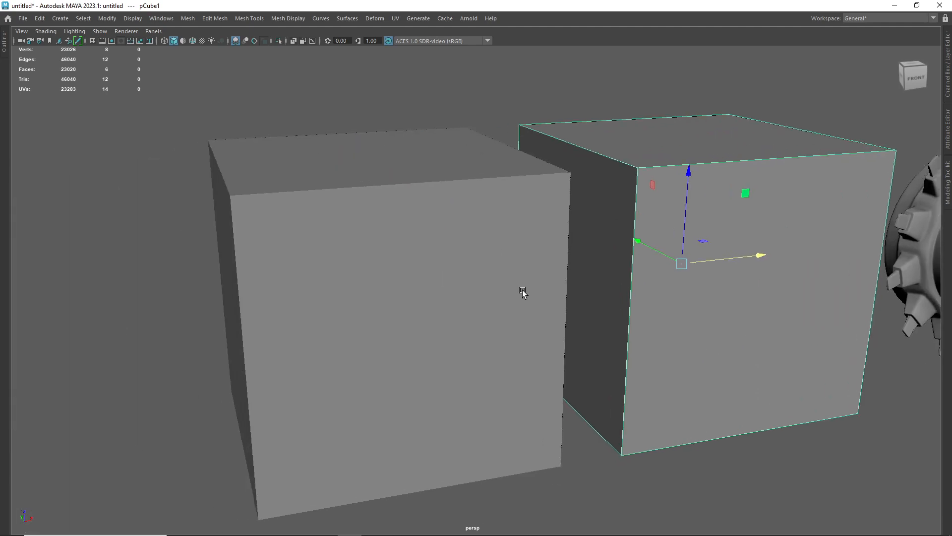
Insert three supporting edge loops on the duplicate cube, close to the edges that meet at one upper front corner, using Multi-Cut.
{"action": "left_click", "coordinate": [523, 291]}
{"action": "left_click_drag", "start_coordinate": [296, 253], "coordinate": [391, 261], "text": "alt"}
{"action": "right_click_drag", "start_coordinate": [372, 187], "coordinate": [316, 188], "text": "shift"}
{"action": "left_click", "coordinate": [386, 198], "text": "ctrl"}
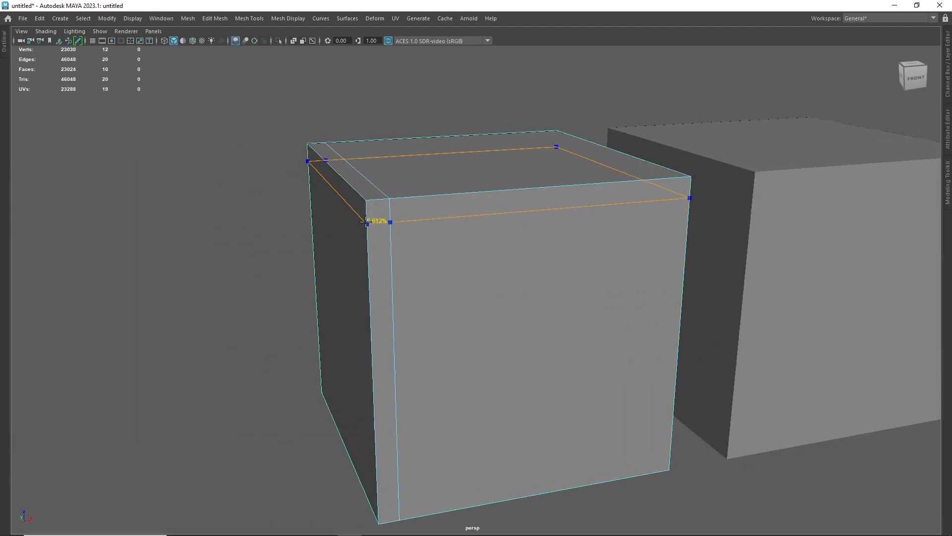
{"action": "left_click", "coordinate": [390, 221], "text": "ctrl"}
{"action": "left_click_drag", "start_coordinate": [449, 199], "coordinate": [444, 231], "text": "alt"}
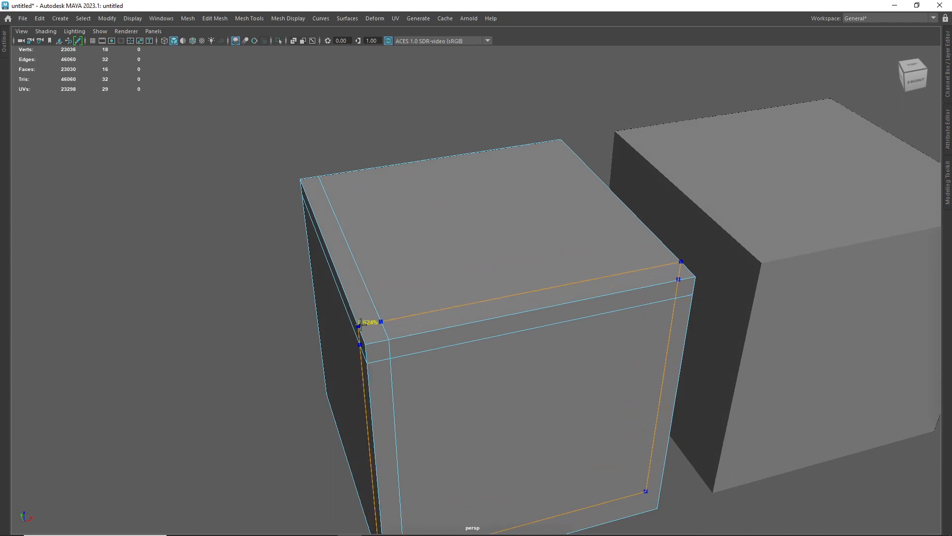
{"action": "left_click", "coordinate": [359, 327], "text": "ctrl"}
Insert supporting edge loops near the duplicate cube's remaining opposite edges, then leave the Multi-Cut tool.
{"action": "left_click_drag", "start_coordinate": [389, 350], "coordinate": [487, 270], "text": "alt"}
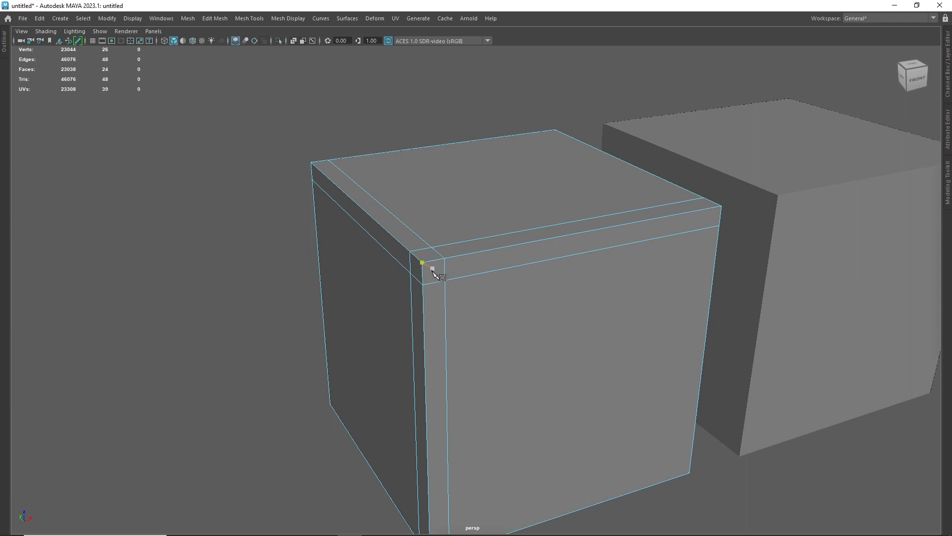
{"action": "left_click_drag", "start_coordinate": [417, 259], "coordinate": [422, 370], "text": "alt"}
{"action": "left_click", "coordinate": [382, 278], "text": "ctrl"}
{"action": "left_click", "coordinate": [419, 393]}
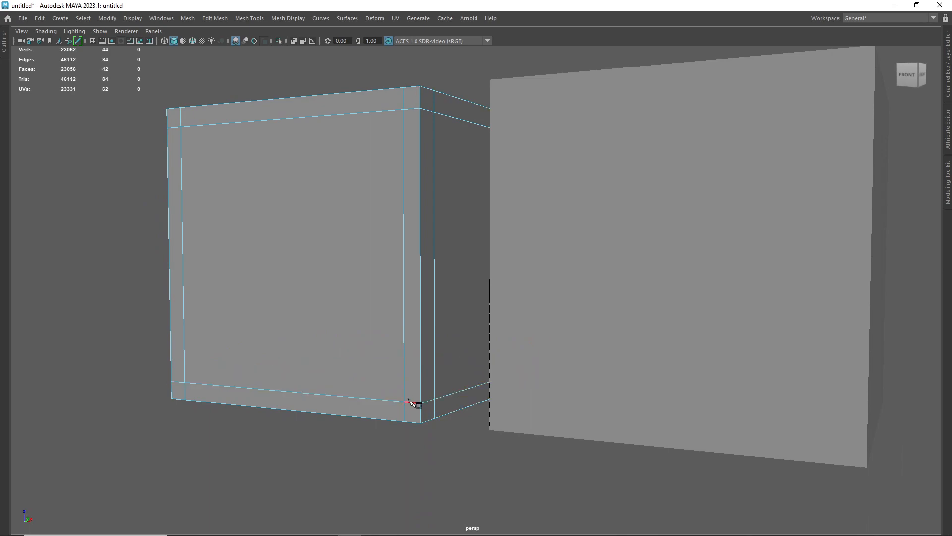
{"action": "left_click_drag", "start_coordinate": [410, 399], "coordinate": [347, 365], "text": "alt"}
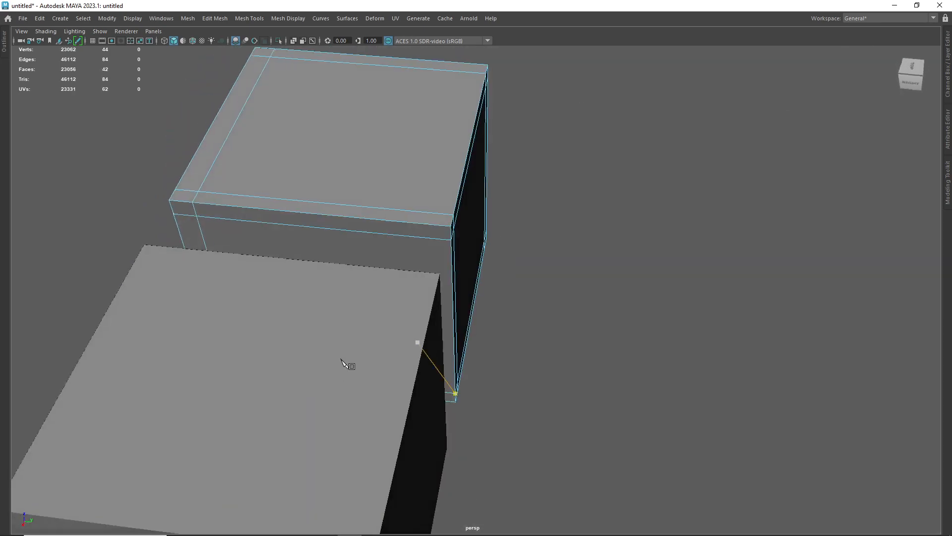
{"action": "left_click", "coordinate": [429, 212], "text": "ctrl"}
{"action": "key", "text": "w"}
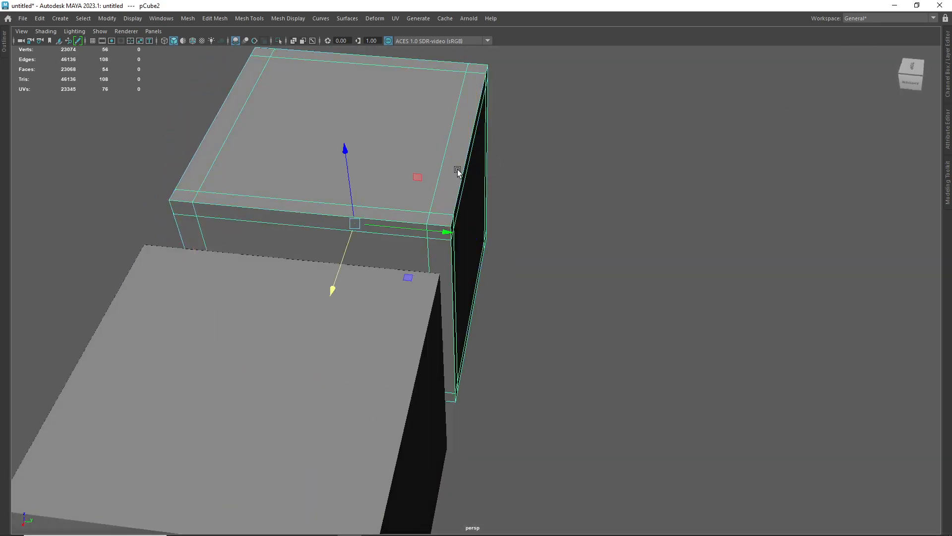
Turn on smooth mesh preview for the duplicate cube with the supporting loops and deselect it.
{"action": "left_click_drag", "start_coordinate": [462, 182], "coordinate": [506, 96], "text": "alt"}
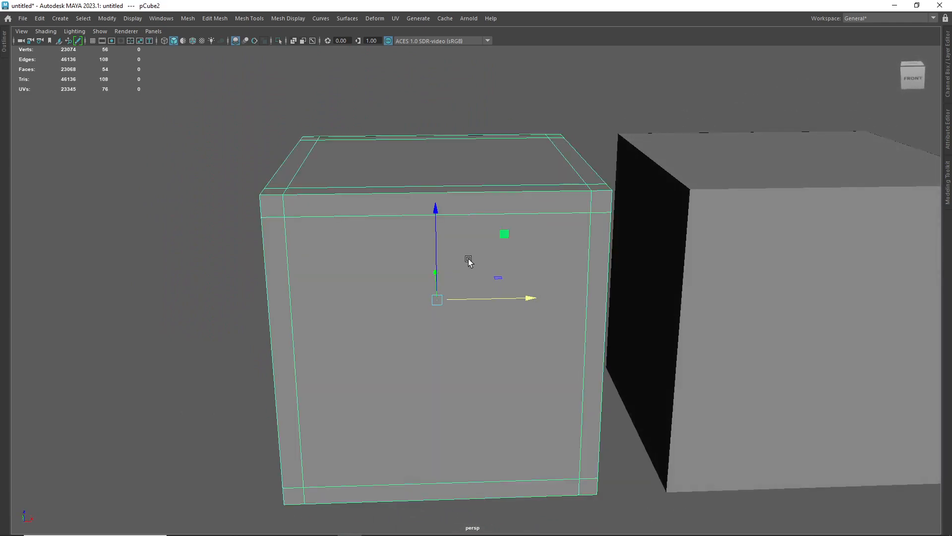
{"action": "key", "text": "3"}
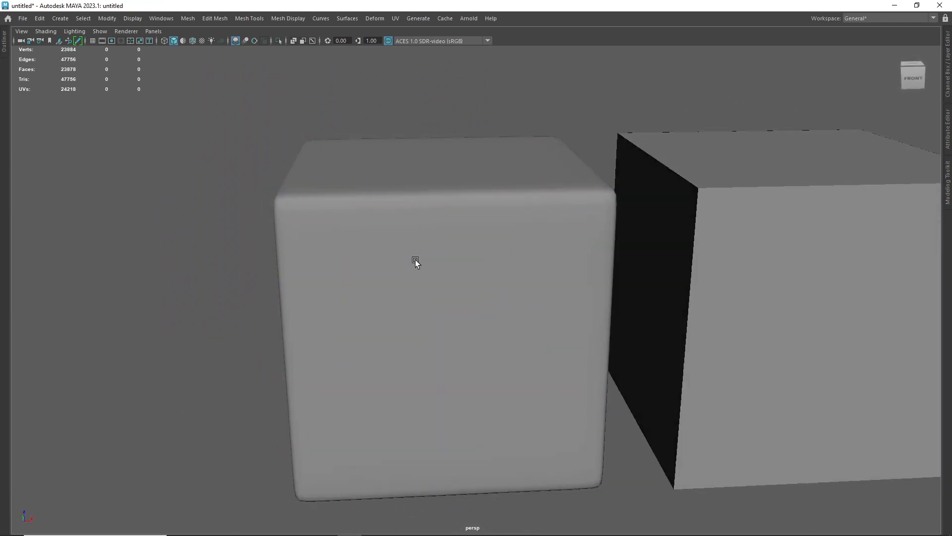
{"action": "left_click_drag", "start_coordinate": [414, 261], "coordinate": [505, 275], "text": "alt"}
{"action": "left_click", "coordinate": [439, 148]}
Examine the smoothed cube's supporting loops and rounded edges beside the plain cube and the gear.
{"action": "left_click_drag", "start_coordinate": [440, 148], "coordinate": [529, 310], "text": "alt"}
{"action": "left_click", "coordinate": [557, 300]}
{"action": "left_click", "coordinate": [538, 261]}
{"action": "left_click", "coordinate": [508, 258]}
{"action": "left_click", "coordinate": [482, 259]}
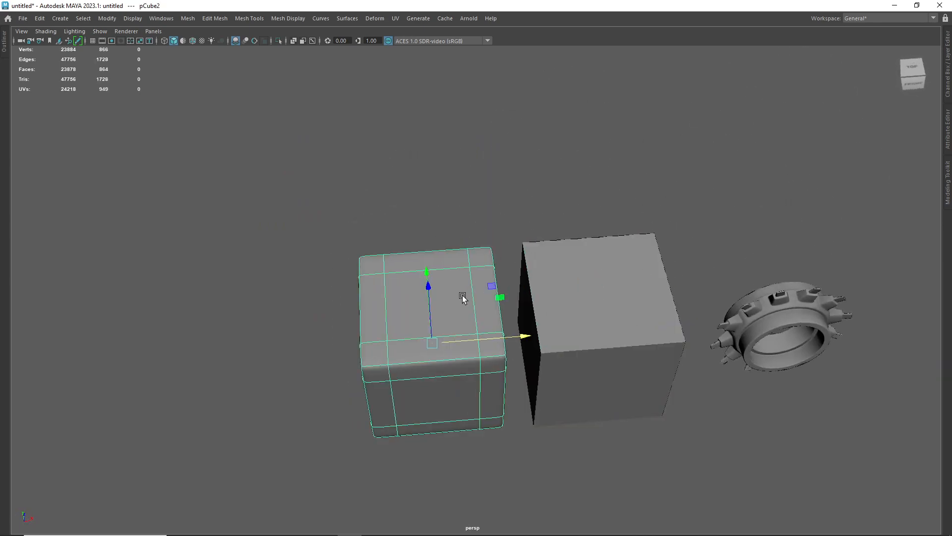
{"action": "left_click_drag", "start_coordinate": [461, 298], "coordinate": [491, 272], "text": "alt"}
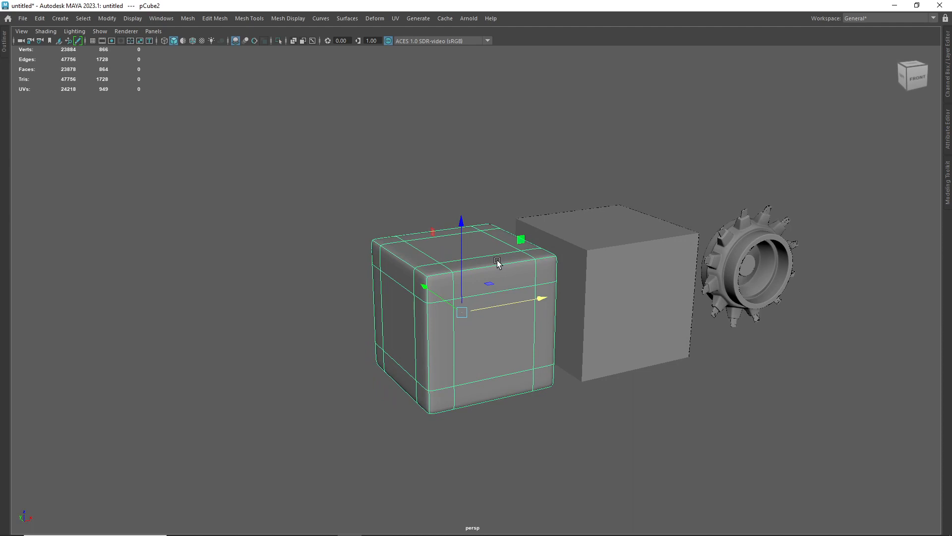
{"action": "left_click", "coordinate": [470, 173]}
{"action": "left_click_drag", "start_coordinate": [486, 289], "coordinate": [456, 289], "text": "alt"}
{"action": "left_click", "coordinate": [466, 285]}
{"action": "left_click_drag", "start_coordinate": [534, 272], "coordinate": [493, 287], "text": "alt"}
Toggle the plain cube's smooth mesh preview on and off, comparing it with the smoothed cube that has supporting loops.
{"action": "left_click", "coordinate": [557, 270]}
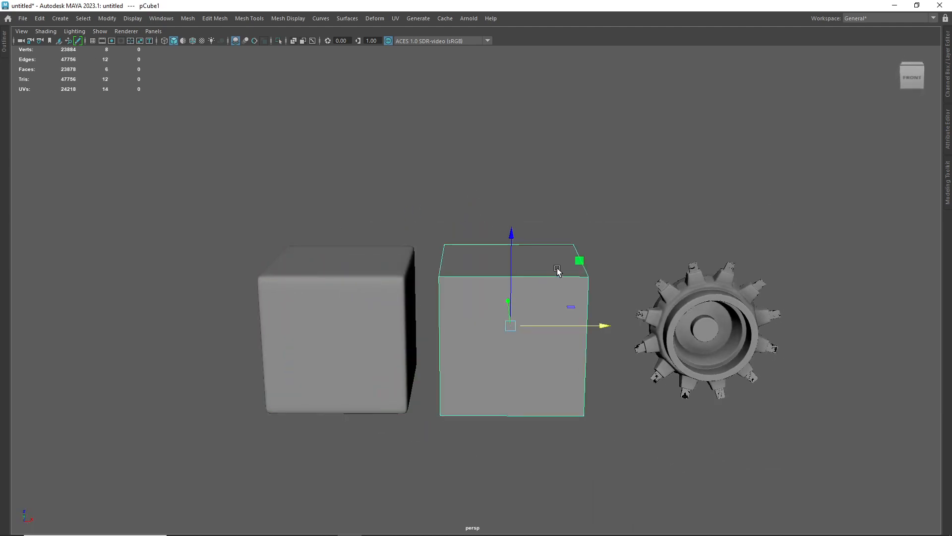
{"action": "key", "text": "3"}
{"action": "left_click", "coordinate": [540, 213]}
{"action": "scroll", "coordinate": [522, 330], "scroll_direction": "up", "scroll_amount": 3}
{"action": "left_click", "coordinate": [519, 304]}
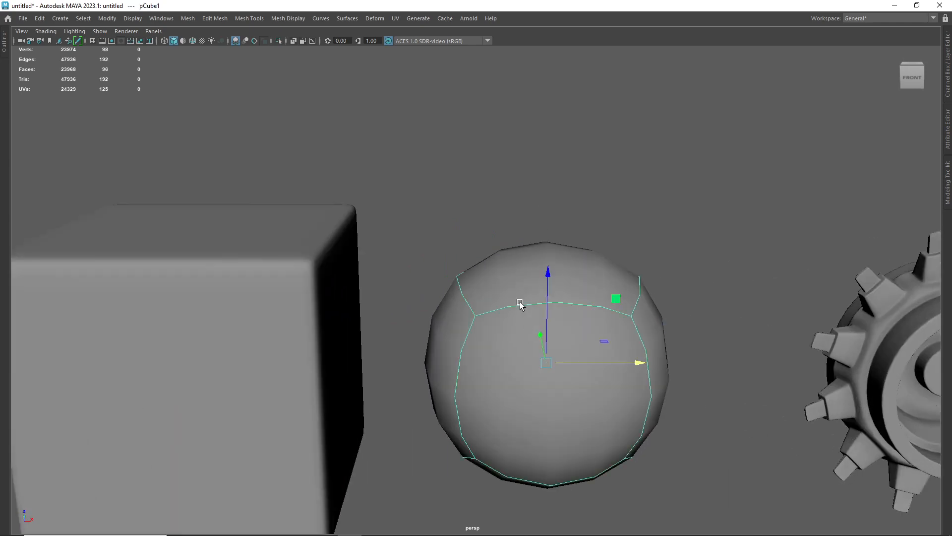
{"action": "key", "text": "1"}
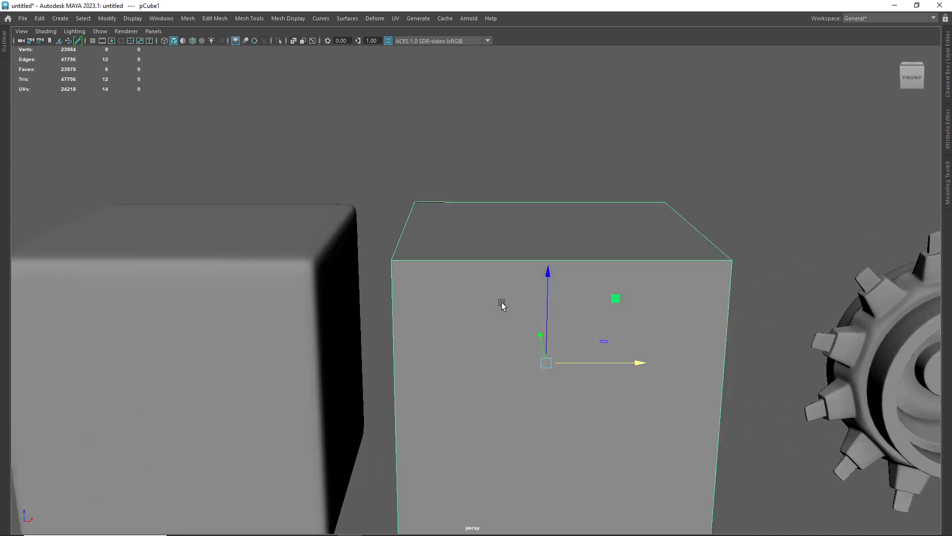
{"action": "left_click", "coordinate": [567, 167]}
{"action": "left_click_drag", "start_coordinate": [506, 285], "coordinate": [545, 270], "text": "alt"}
{"action": "left_click", "coordinate": [550, 262]}
{"action": "middle_click_drag", "start_coordinate": [693, 317], "coordinate": [521, 285], "text": "alt"}
{"action": "left_click_drag", "start_coordinate": [425, 238], "coordinate": [457, 278], "text": "alt"}
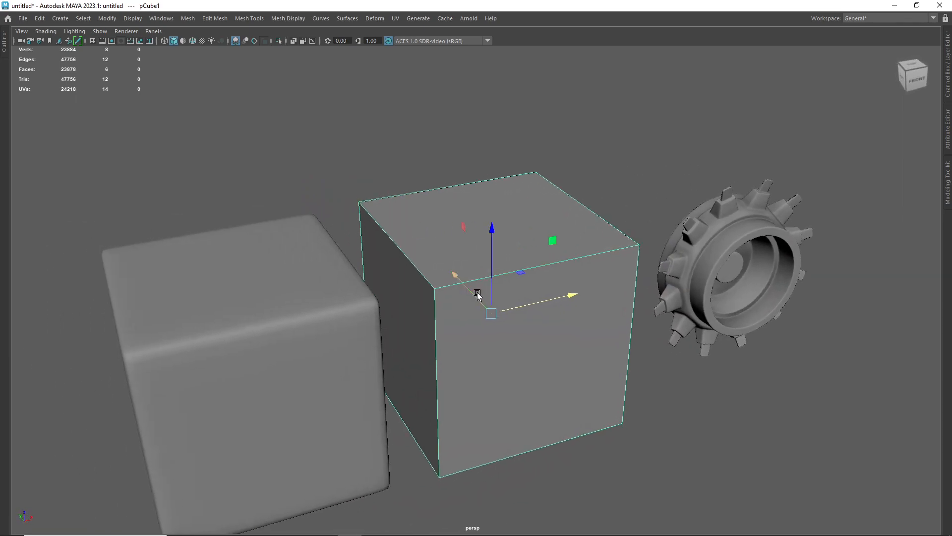
Select both demonstration cubes and delete them, keeping only the gear.
{"action": "left_click_drag", "start_coordinate": [477, 295], "coordinate": [438, 277], "text": "alt"}
{"action": "left_click_drag", "start_coordinate": [127, 119], "coordinate": [531, 417]}
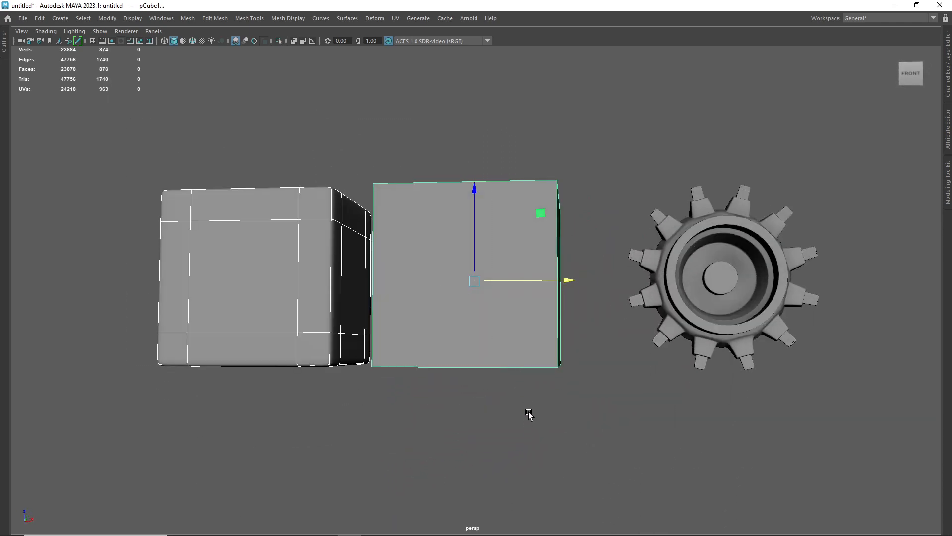
{"action": "key", "text": "Delete"}
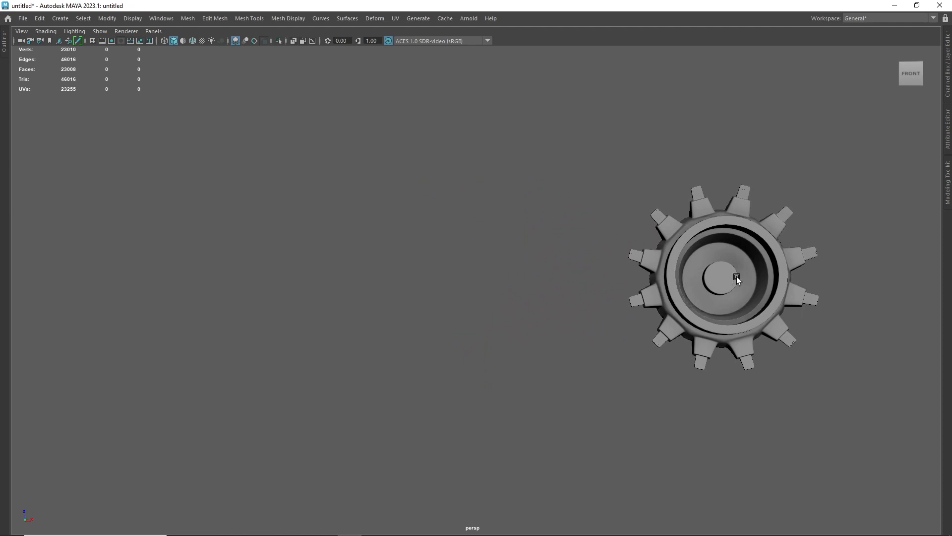
Frame the smoothed gear and inspect its hollow front, hub and teeth up close.
{"action": "middle_click_drag", "start_coordinate": [736, 276], "coordinate": [600, 280], "text": "alt"}
{"action": "left_click", "coordinate": [600, 281]}
{"action": "key", "text": "f"}
{"action": "left_click_drag", "start_coordinate": [654, 308], "coordinate": [707, 331], "text": "alt"}
{"action": "left_click", "coordinate": [723, 296]}
{"action": "right_click_drag", "start_coordinate": [564, 292], "coordinate": [514, 271], "text": "alt"}
{"action": "left_click_drag", "start_coordinate": [514, 271], "coordinate": [530, 239], "text": "alt"}
{"action": "right_click_drag", "start_coordinate": [531, 239], "coordinate": [596, 253], "text": "alt"}
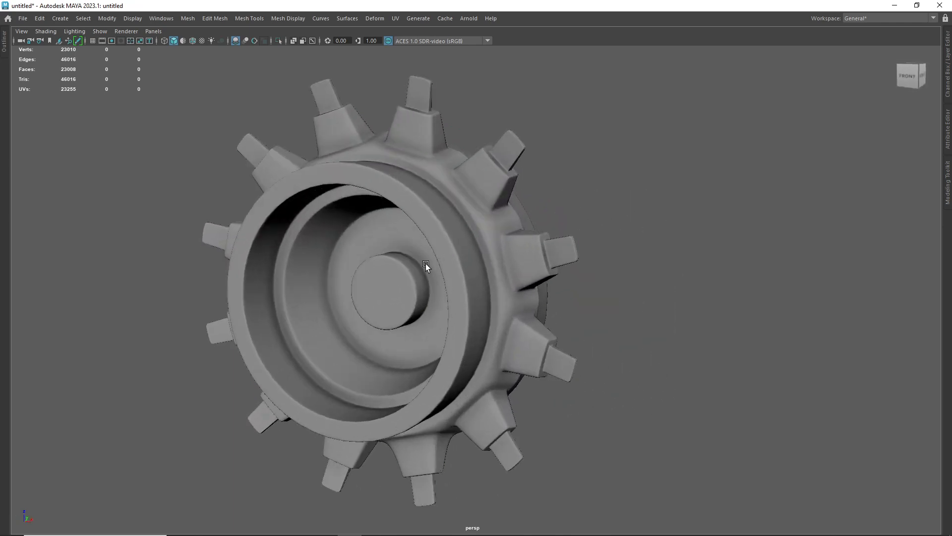
{"action": "left_click", "coordinate": [425, 265]}
{"action": "middle_click_drag", "start_coordinate": [425, 265], "coordinate": [596, 263], "text": "alt"}
{"action": "right_click_drag", "start_coordinate": [597, 263], "coordinate": [557, 243], "text": "alt"}
{"action": "middle_click_drag", "start_coordinate": [557, 243], "coordinate": [483, 247], "text": "alt"}
{"action": "right_click_drag", "start_coordinate": [484, 247], "coordinate": [600, 265], "text": "alt"}
{"action": "left_click_drag", "start_coordinate": [600, 265], "coordinate": [729, 185], "text": "alt"}
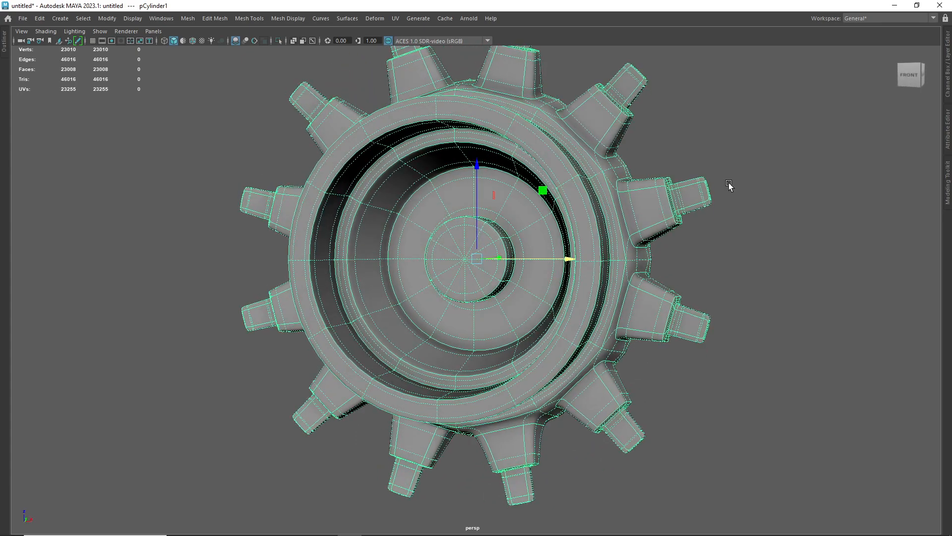
Toggle the gear's smooth mesh preview off and on several times to compare the base shape with the smoothed one.
{"action": "left_click", "coordinate": [728, 185]}
{"action": "middle_click_drag", "start_coordinate": [551, 203], "coordinate": [588, 272], "text": "alt"}
{"action": "left_click", "coordinate": [557, 272]}
{"action": "key", "text": "1"}
{"action": "key", "text": "3"}
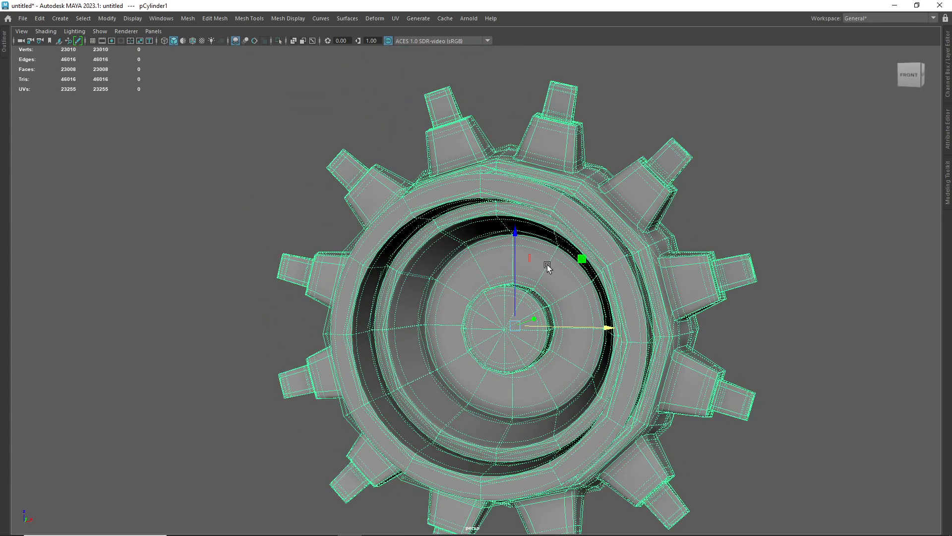
{"action": "left_click", "coordinate": [696, 197]}
{"action": "left_click", "coordinate": [581, 256]}
{"action": "key", "text": "1"}
{"action": "left_click", "coordinate": [721, 204]}
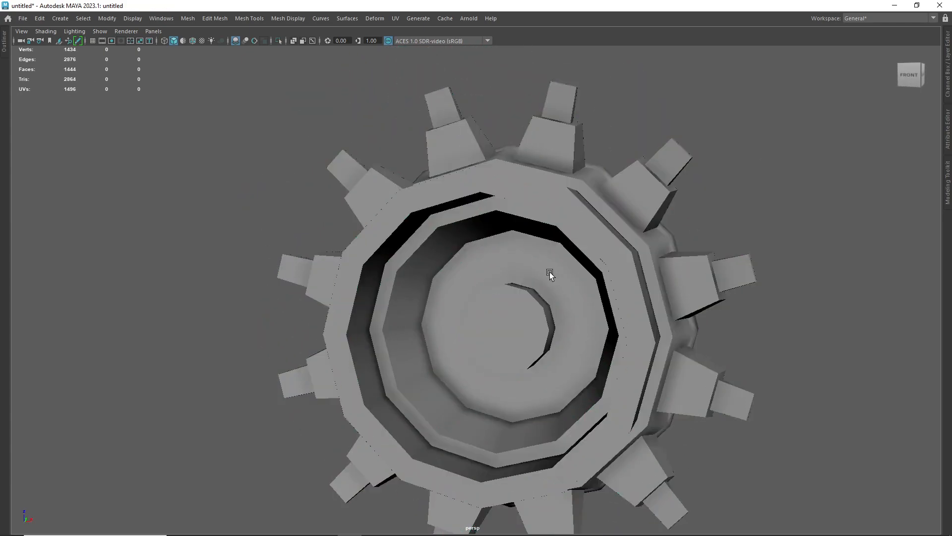
{"action": "left_click", "coordinate": [549, 273]}
{"action": "key", "text": "3"}
{"action": "left_click", "coordinate": [687, 224]}
{"action": "left_click_drag", "start_coordinate": [608, 249], "coordinate": [257, 185], "text": "alt"}
Return the gear to its unsmoothed base mesh display and clear the selection.
{"action": "left_click", "coordinate": [549, 269]}
{"action": "key", "text": "1"}
{"action": "left_click", "coordinate": [643, 155]}
Try to export the selection to the Desktop as an FBX file named Gear_Highquality.
{"action": "left_click", "coordinate": [23, 19]}
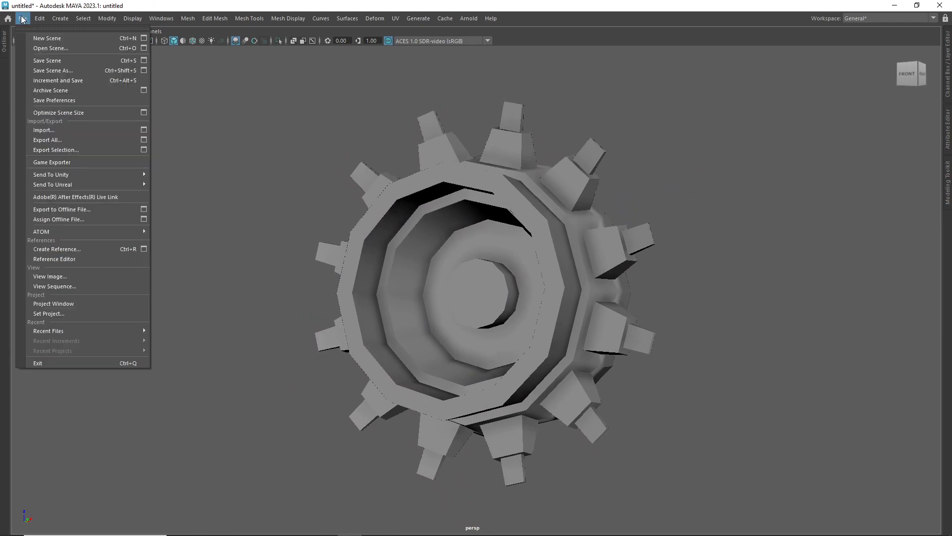
{"action": "left_click", "coordinate": [58, 149]}
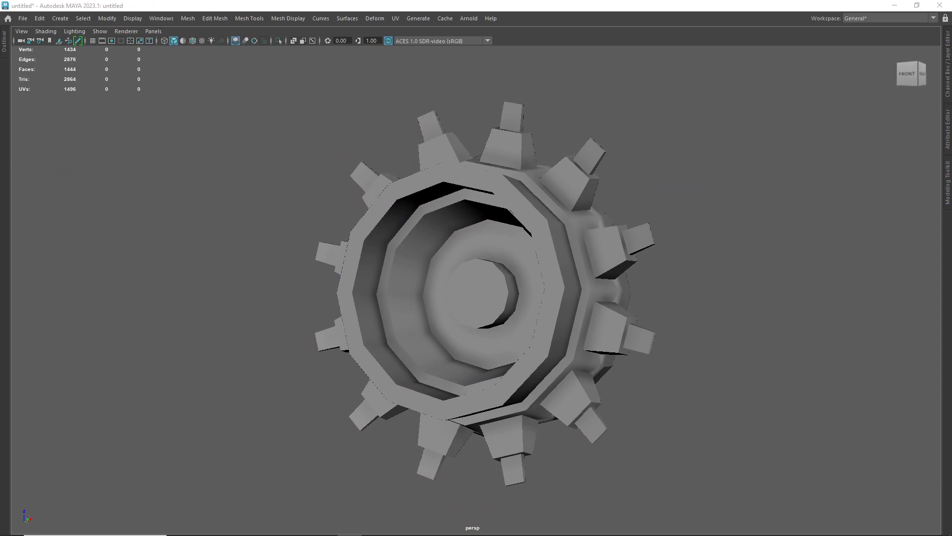
{"action": "left_click_drag", "start_coordinate": [171, 323], "coordinate": [189, 83]}
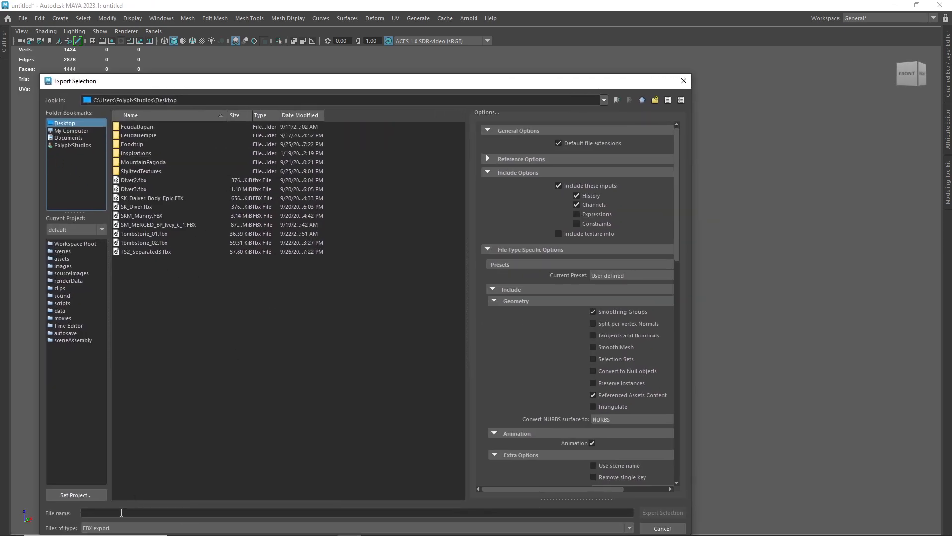
{"action": "left_click", "coordinate": [118, 512]}
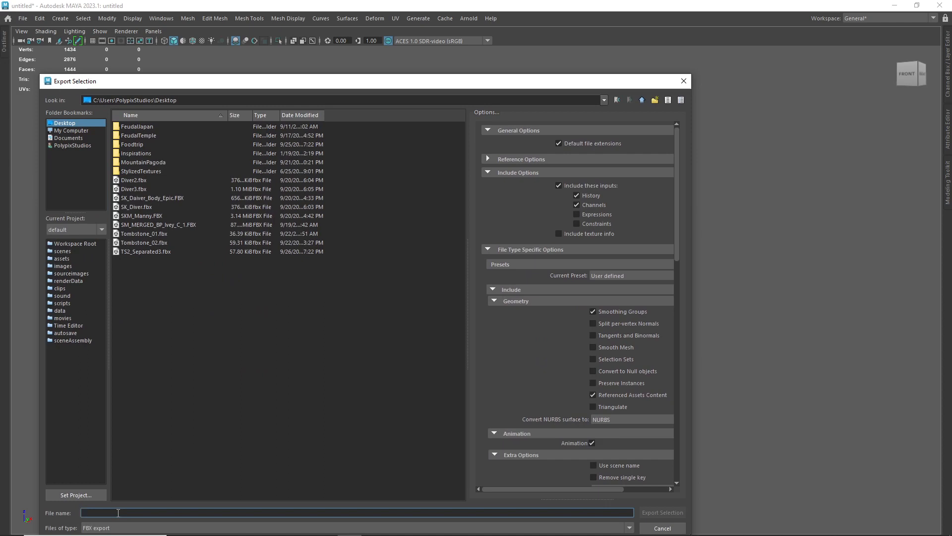
{"action": "type", "text": "Gear_Highquality"}
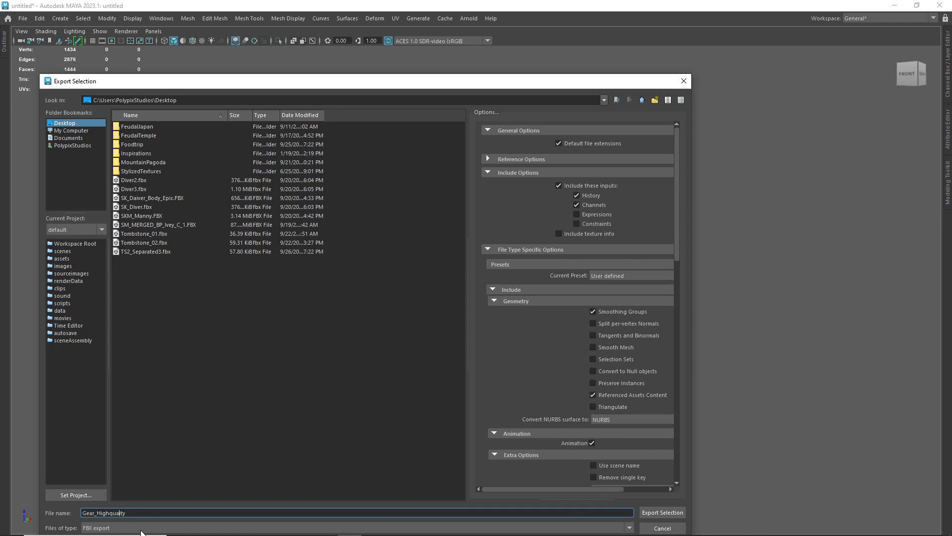
{"action": "type", "text": "l"}
{"action": "left_click", "coordinate": [229, 444]}
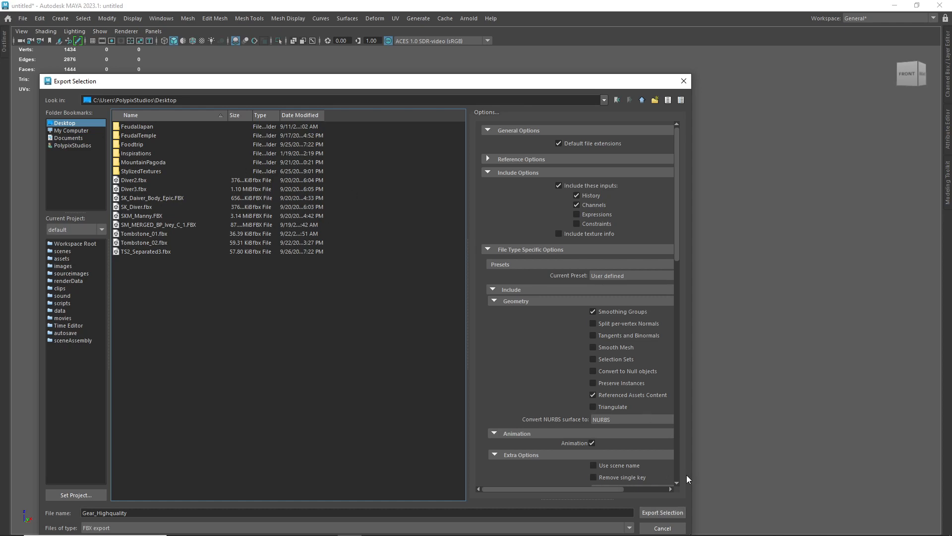
{"action": "left_click", "coordinate": [662, 512]}
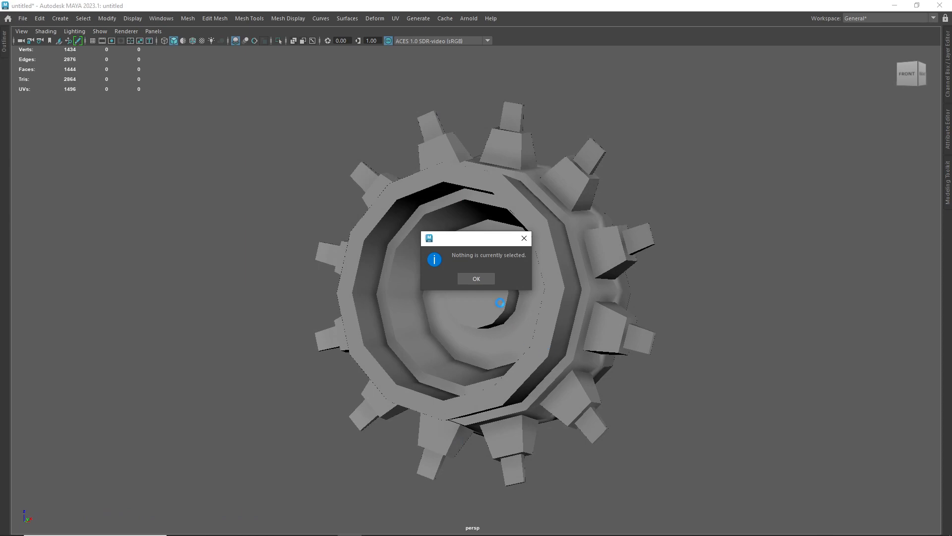
{"action": "left_click", "coordinate": [484, 276]}
Select the gear and export it to the Desktop as an FBX file named Base_HP_Quality.
{"action": "left_click", "coordinate": [395, 278]}
{"action": "left_click", "coordinate": [23, 19]}
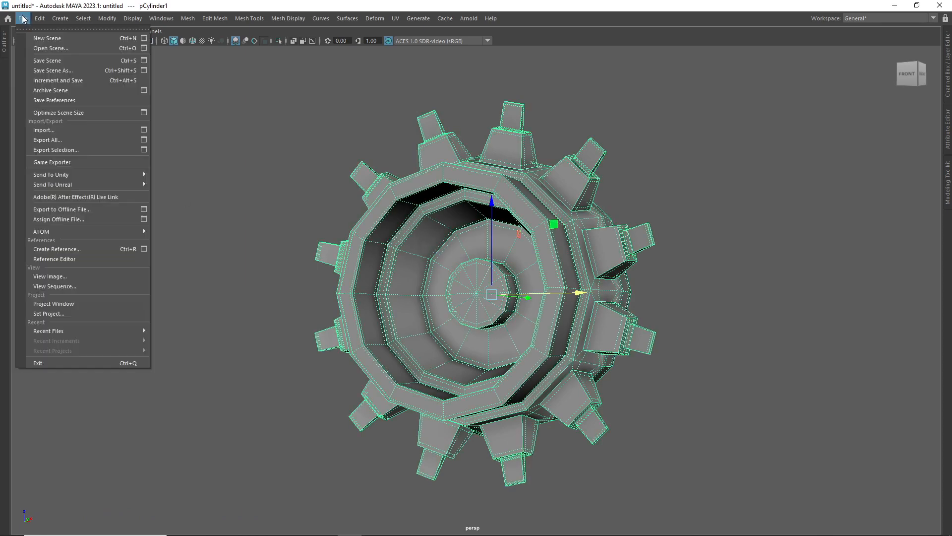
{"action": "left_click", "coordinate": [67, 149]}
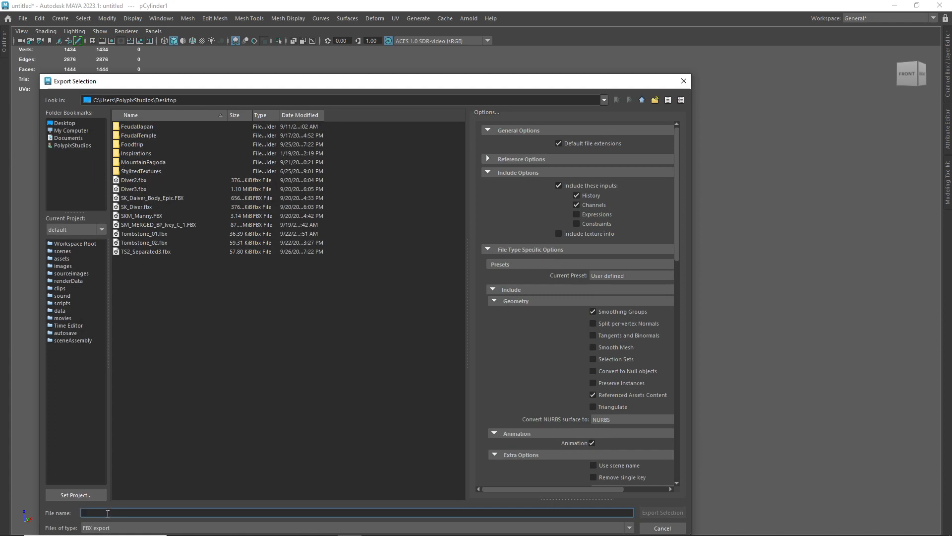
{"action": "type", "text": "HP"}
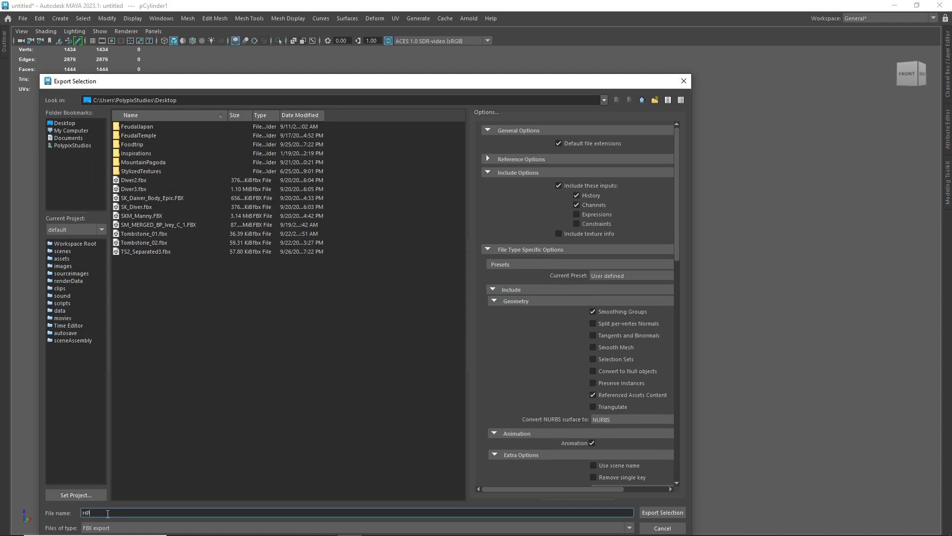
{"action": "key", "text": "BackSpace"}
{"action": "key", "text": "BackSpace"}
{"action": "type", "text": "B"}
{"action": "left_click", "coordinate": [70, 130]}
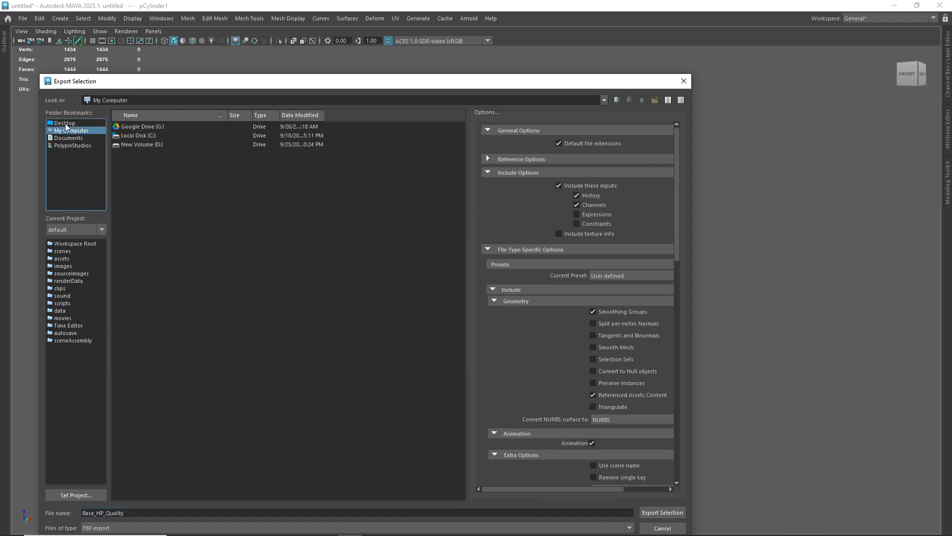
{"action": "left_click", "coordinate": [65, 123]}
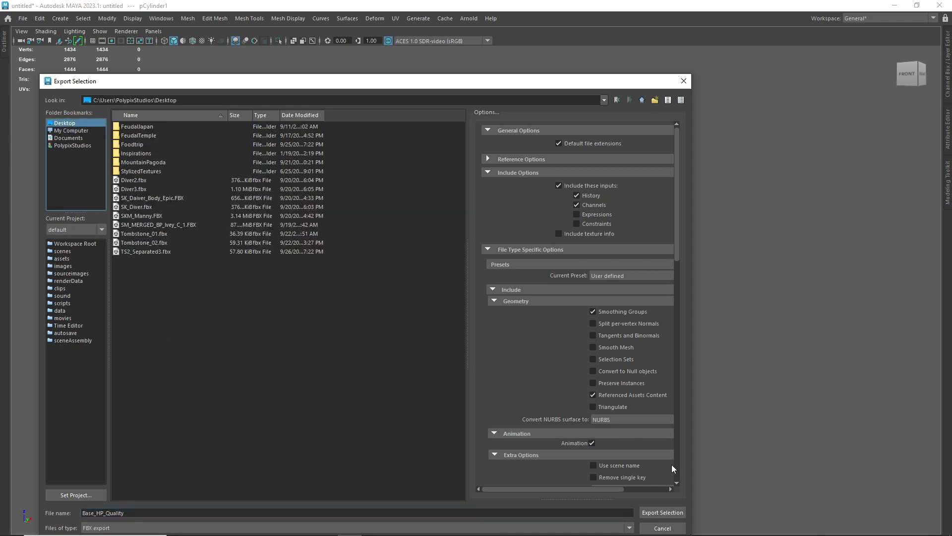
{"action": "left_click", "coordinate": [663, 513]}
Examine the gear from the back, side and front while switching its smooth mesh preview on and off again.
{"action": "left_click_drag", "start_coordinate": [625, 318], "coordinate": [648, 289], "text": "alt"}
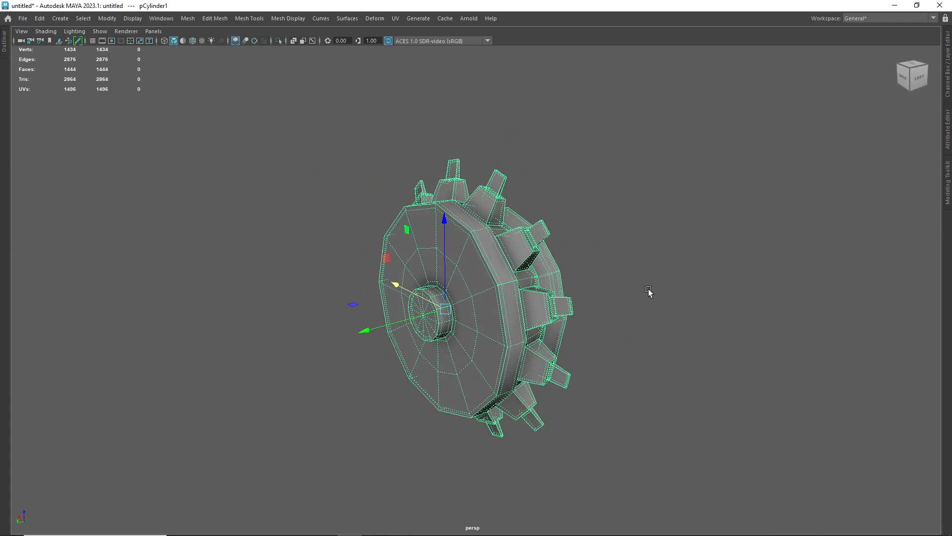
{"action": "scroll", "coordinate": [669, 273], "scroll_direction": "up", "scroll_amount": 3}
{"action": "left_click", "coordinate": [671, 273]}
{"action": "middle_click_drag", "start_coordinate": [543, 281], "coordinate": [565, 312], "text": "alt"}
{"action": "scroll", "coordinate": [564, 312], "scroll_direction": "up", "scroll_amount": 1}
{"action": "left_click_drag", "start_coordinate": [564, 311], "coordinate": [536, 310], "text": "alt"}
{"action": "left_click", "coordinate": [536, 310]}
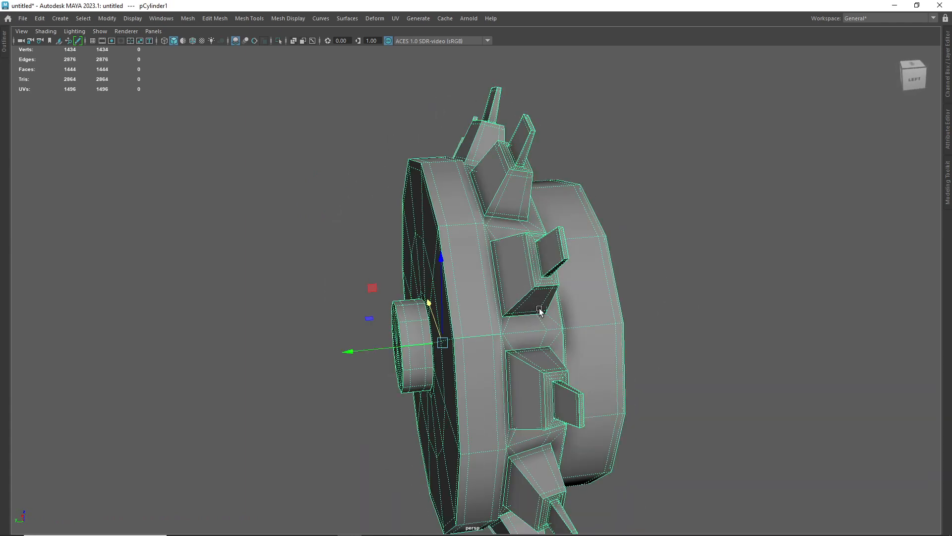
{"action": "key", "text": "3"}
{"action": "left_click", "coordinate": [621, 275]}
{"action": "left_click", "coordinate": [551, 300]}
{"action": "key", "text": "1"}
{"action": "left_click", "coordinate": [667, 272]}
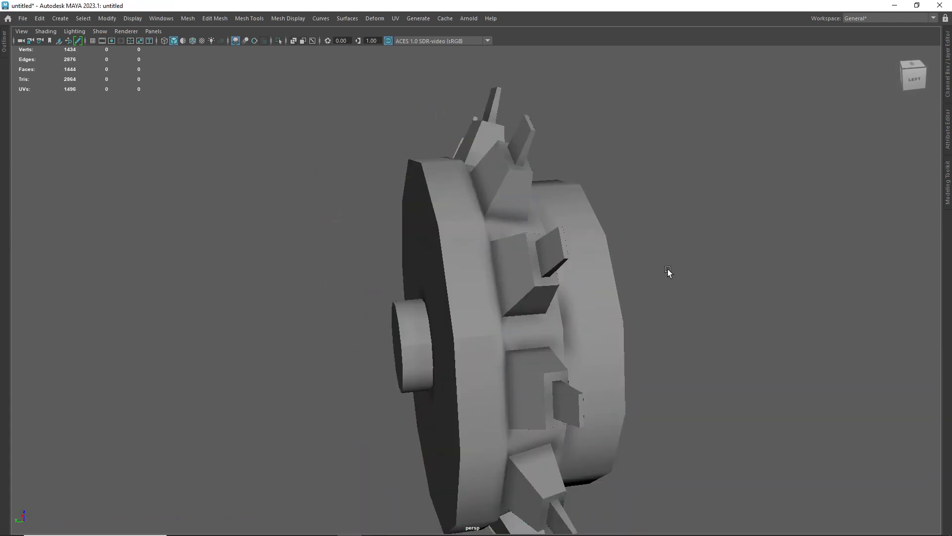
{"action": "left_click_drag", "start_coordinate": [653, 254], "coordinate": [861, 93], "text": "alt"}
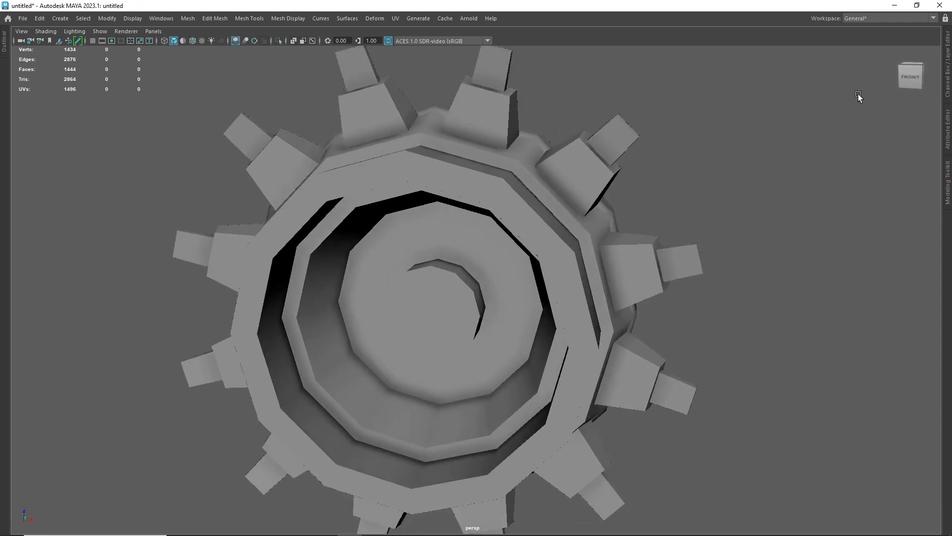
Minimize Maya, launch ZBrush 2021 and dismiss its home page.
{"action": "left_click", "coordinate": [894, 5]}
{"action": "key", "text": "super"}
{"action": "type", "text": "z"}
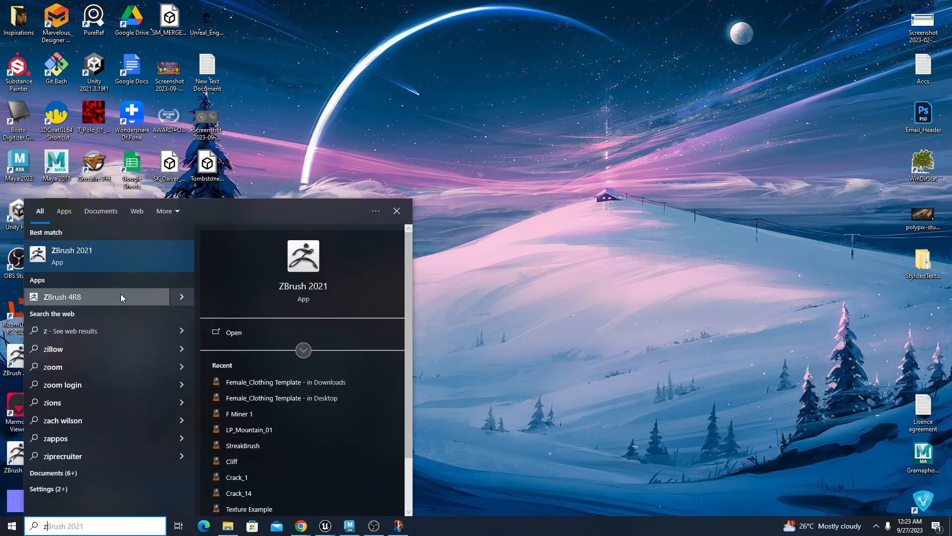
{"action": "left_click", "coordinate": [121, 261]}
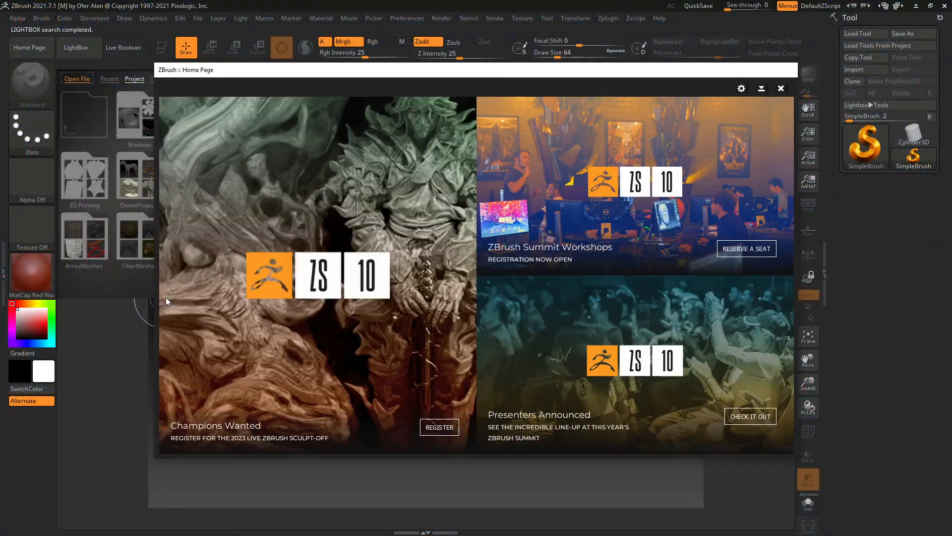
{"action": "left_click", "coordinate": [781, 90]}
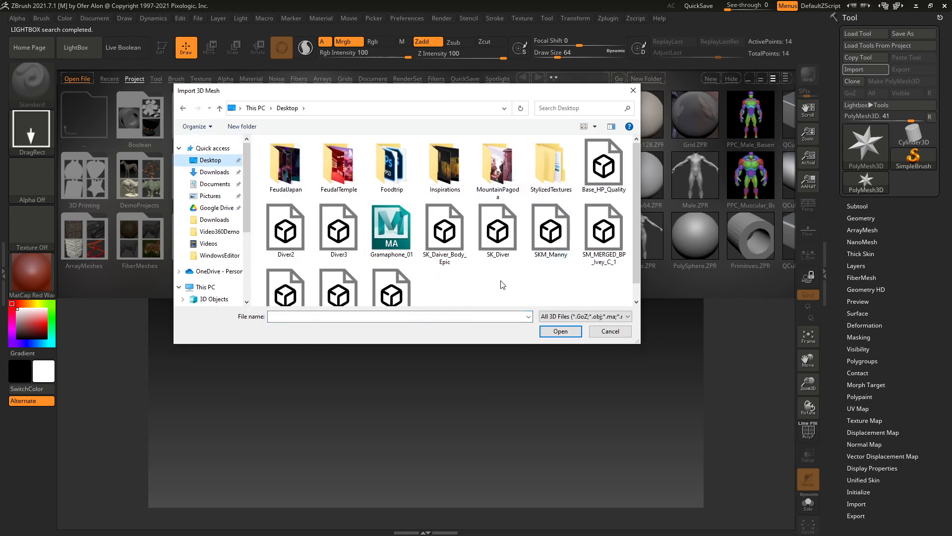
Import the Base_HP_Quality mesh from the Desktop with the default FBX import options and hide LightBox.
{"action": "scroll", "coordinate": [555, 258], "scroll_direction": "down", "scroll_amount": 1}
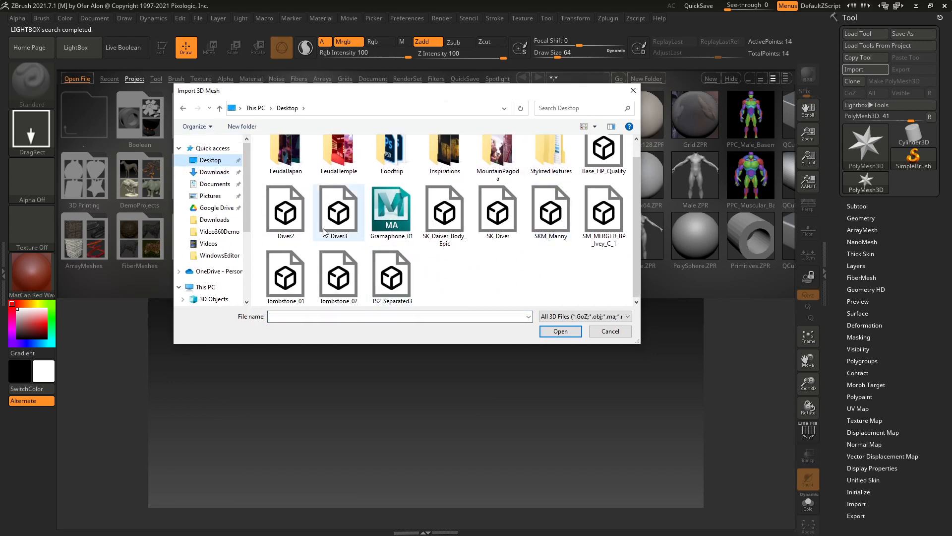
{"action": "scroll", "coordinate": [595, 271], "scroll_direction": "up", "scroll_amount": 1}
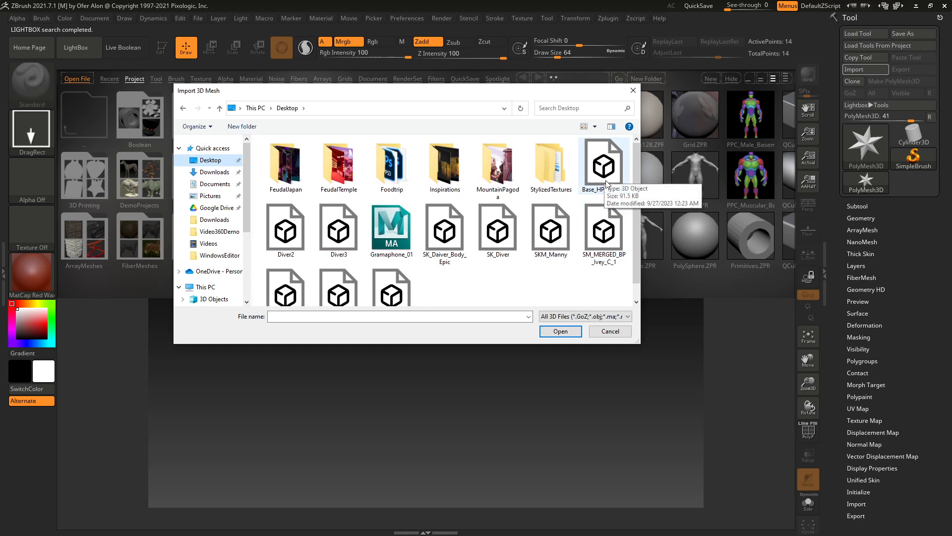
{"action": "scroll", "coordinate": [390, 278], "scroll_direction": "down", "scroll_amount": 1}
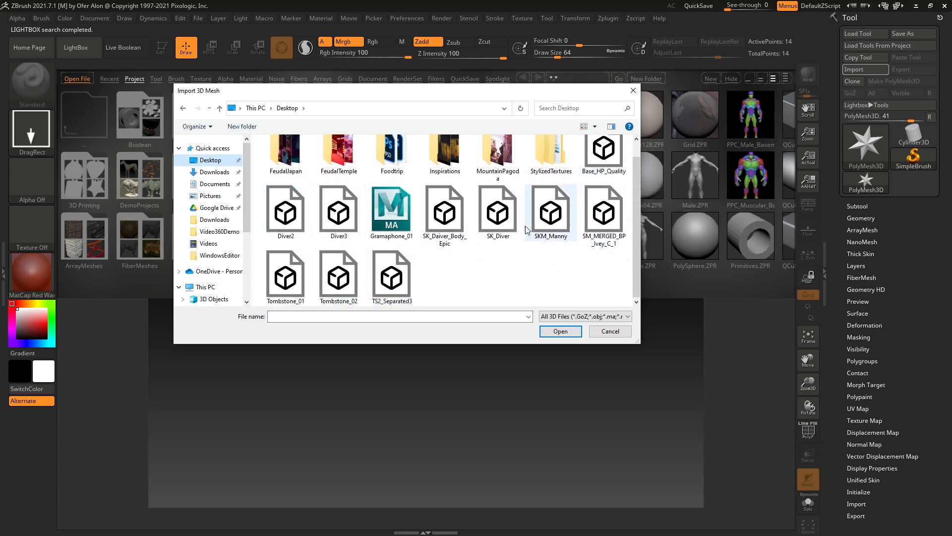
{"action": "scroll", "coordinate": [469, 247], "scroll_direction": "up", "scroll_amount": 1}
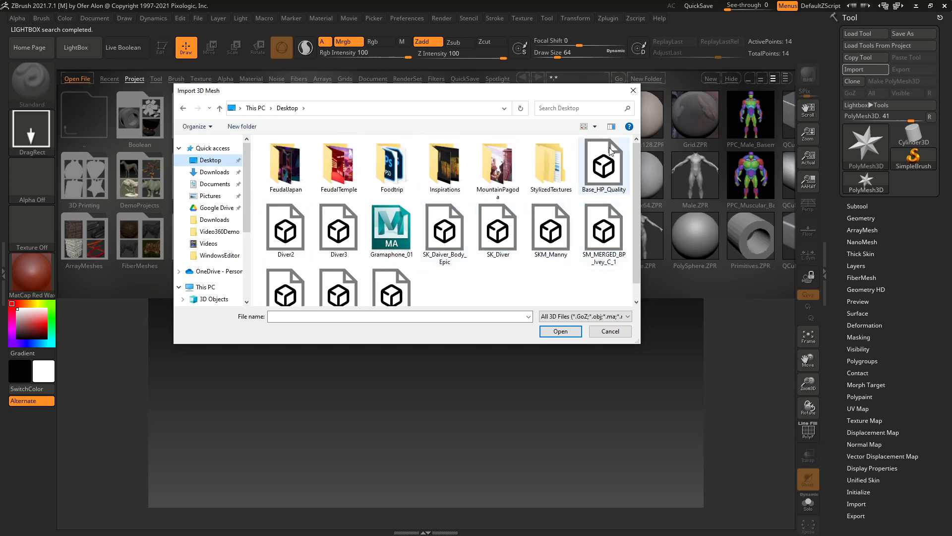
{"action": "left_click", "coordinate": [604, 163]}
{"action": "left_click", "coordinate": [560, 332]}
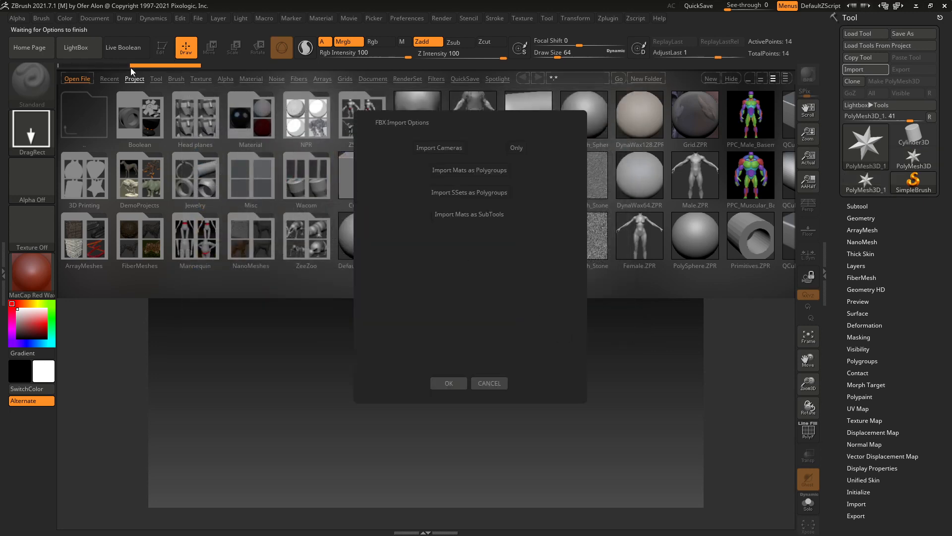
{"action": "left_click", "coordinate": [450, 382]}
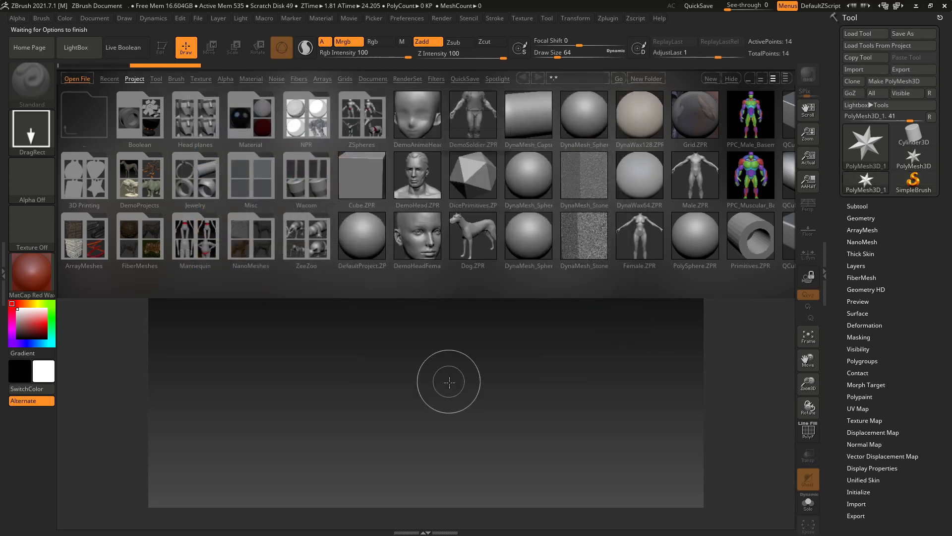
{"action": "left_click", "coordinate": [79, 48]}
Clear the trial gear drawn on the canvas and create a new document.
{"action": "left_click_drag", "start_coordinate": [443, 246], "coordinate": [451, 453]}
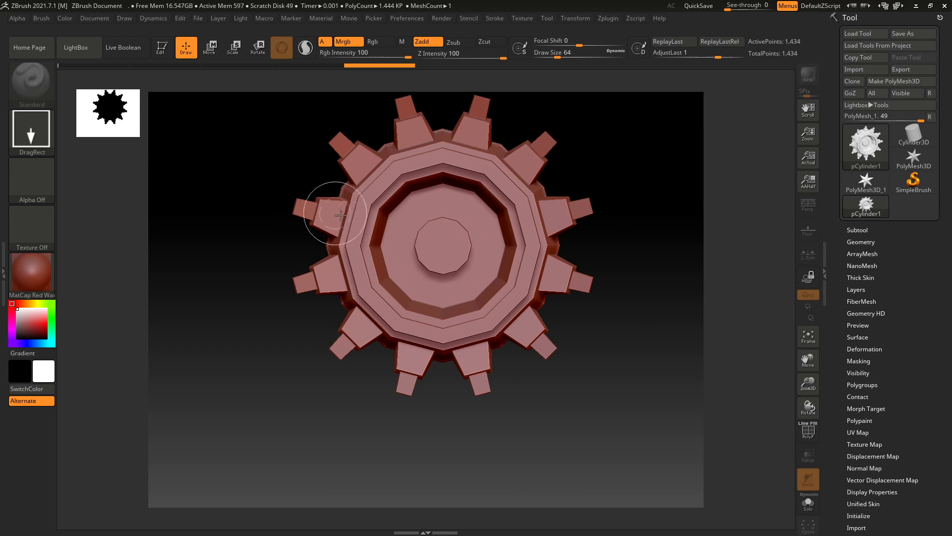
{"action": "key", "text": "ctrl+n"}
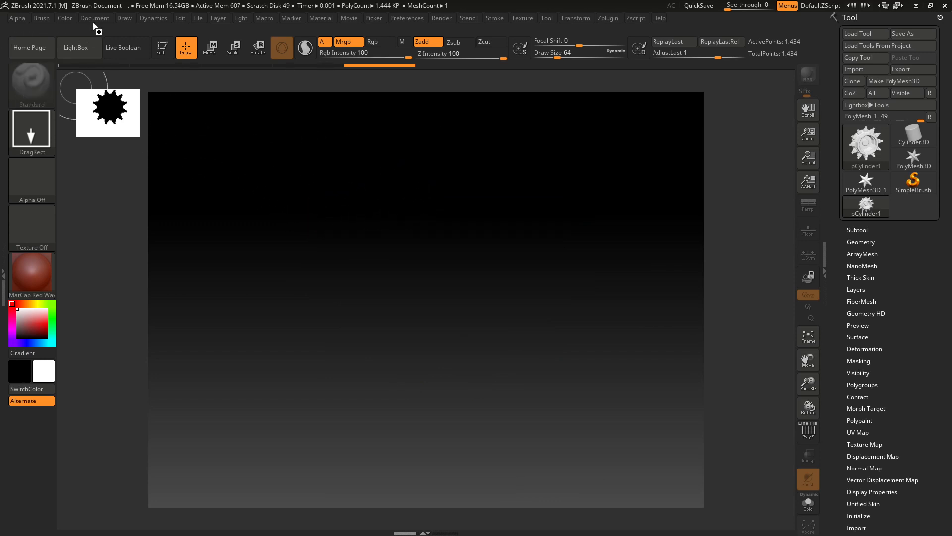
{"action": "left_click", "coordinate": [95, 19]}
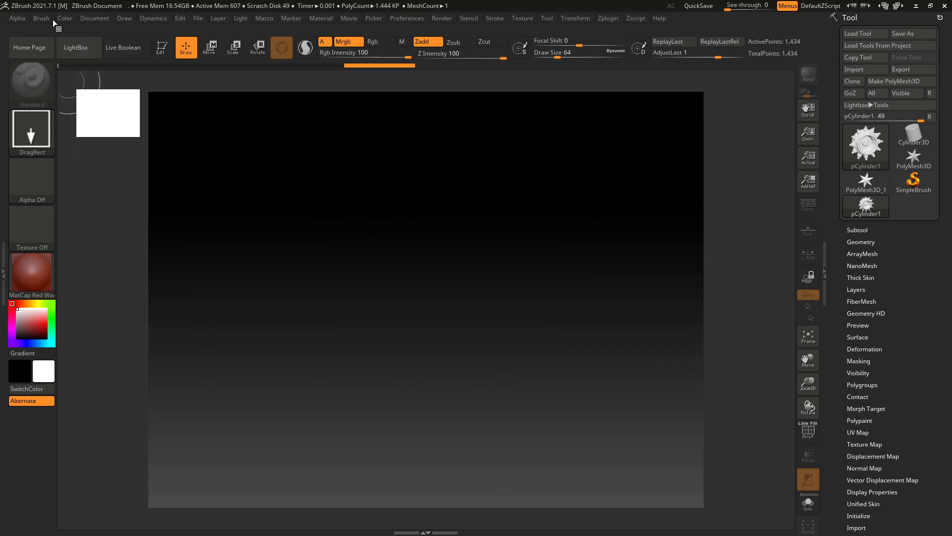
{"action": "left_click", "coordinate": [89, 19]}
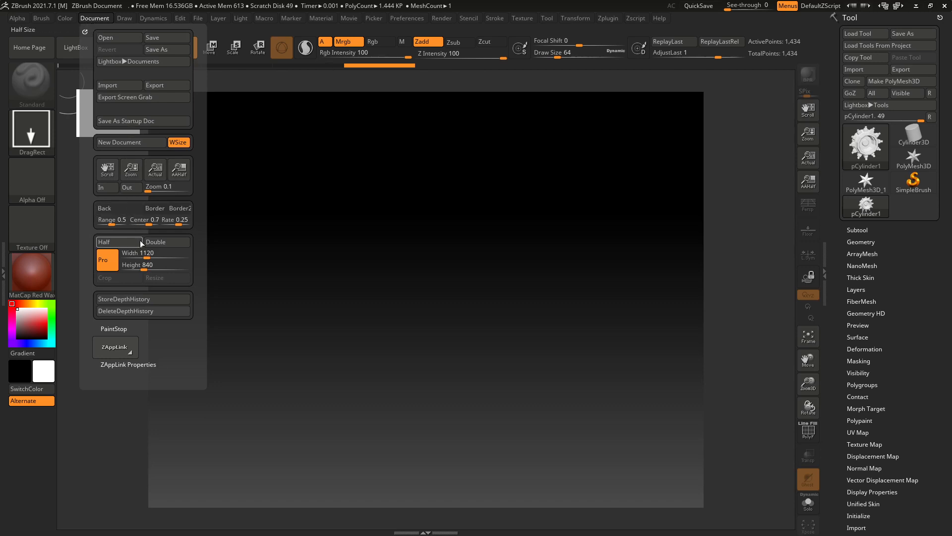
{"action": "left_click", "coordinate": [127, 144]}
{"action": "left_click", "coordinate": [504, 308]}
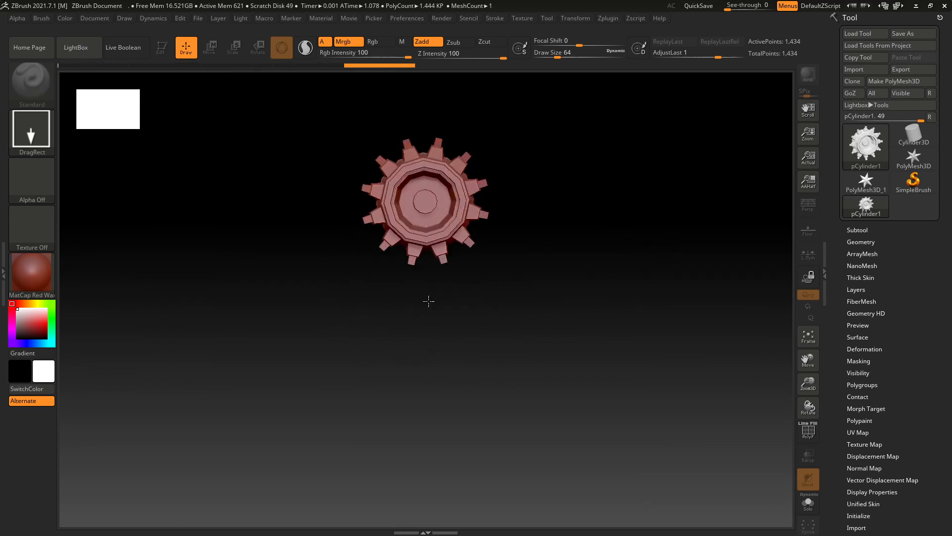
Draw the imported gear on the new canvas and switch it to Edit mode.
{"action": "left_click_drag", "start_coordinate": [429, 300], "coordinate": [424, 451]}
{"action": "left_click", "coordinate": [164, 48]}
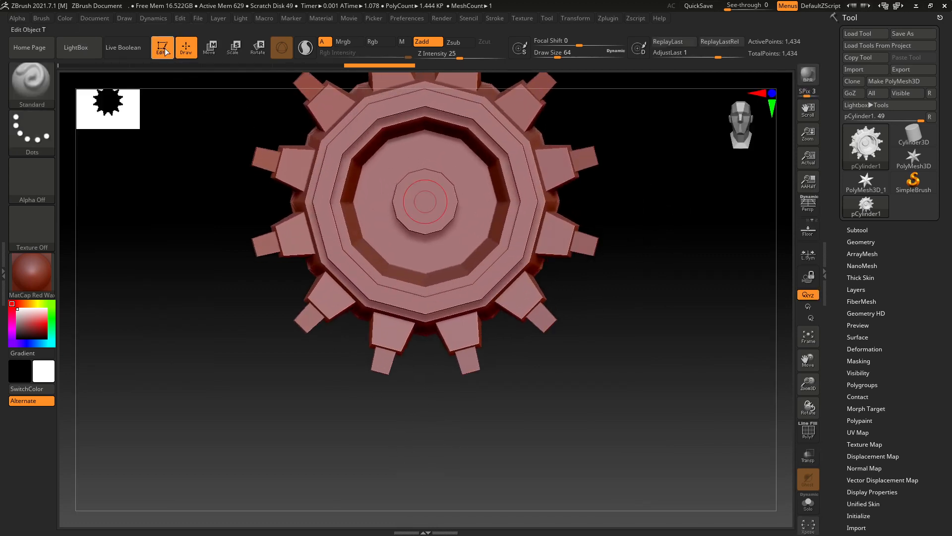
{"action": "left_click_drag", "start_coordinate": [648, 223], "coordinate": [632, 355]}
Divide the gear's geometry up to subdivision level 5 and inspect its smoothed front and back.
{"action": "left_click", "coordinate": [861, 241]}
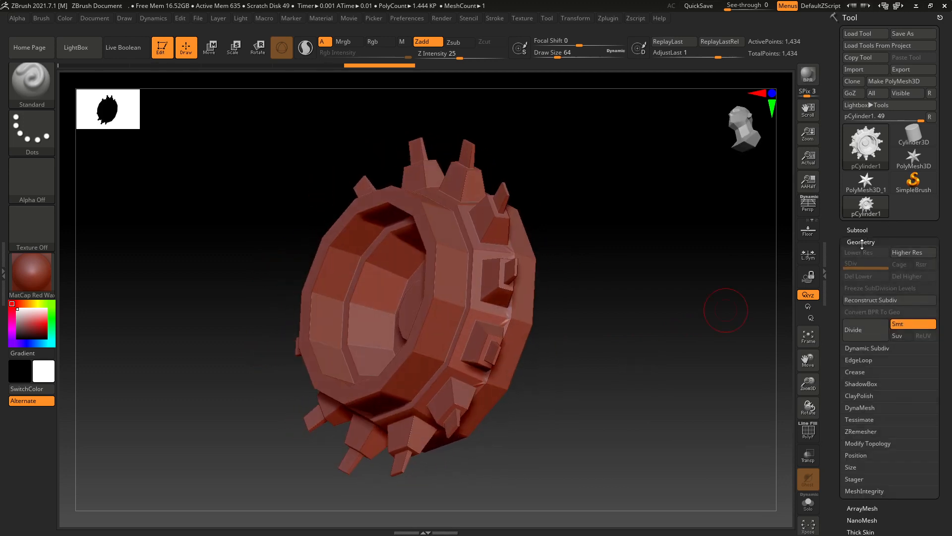
{"action": "left_click", "coordinate": [858, 332]}
{"action": "left_click", "coordinate": [858, 331]}
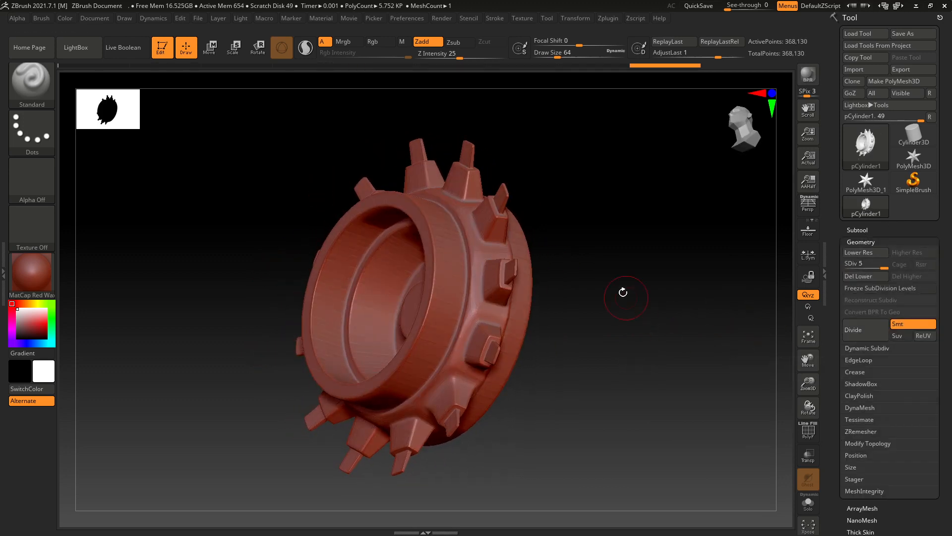
{"action": "left_click_drag", "start_coordinate": [620, 291], "coordinate": [641, 260]}
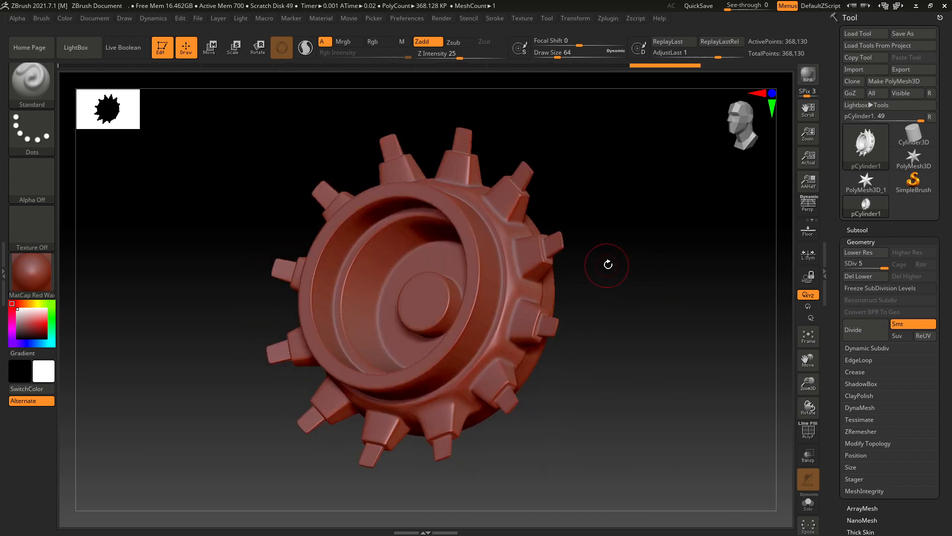
{"action": "left_click_drag", "start_coordinate": [608, 265], "coordinate": [566, 299]}
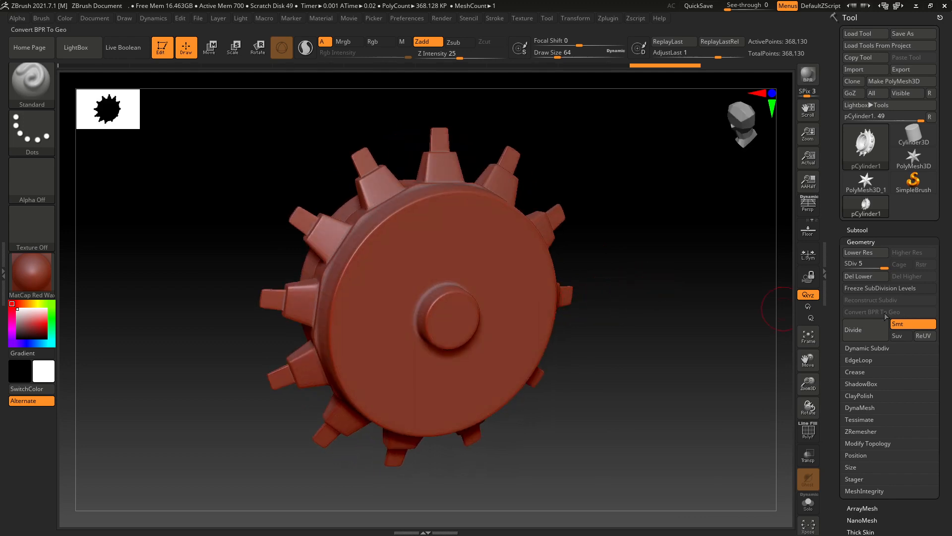
Divide the gear once more to subdivision level 6 and inspect its recessed front.
{"action": "left_click", "coordinate": [862, 330]}
{"action": "left_click_drag", "start_coordinate": [606, 335], "coordinate": [688, 329]}
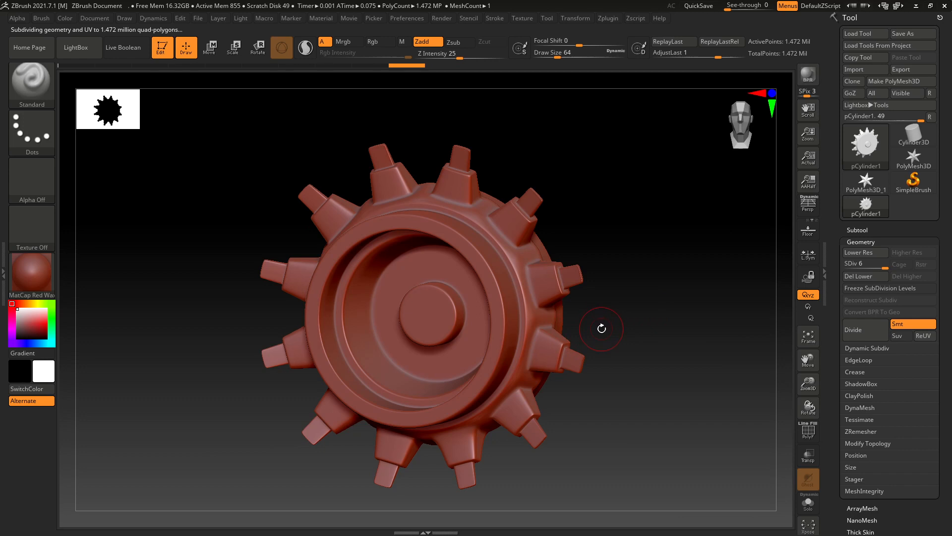
{"action": "mouse_move", "coordinate": [610, 326]}
{"action": "left_mouse_down"}
{"action": "mouse_move", "coordinate": [570, 332]}
{"action": "mouse_move", "coordinate": [564, 313]}
{"action": "mouse_move", "coordinate": [595, 293]}
{"action": "mouse_move", "coordinate": [602, 270]}
{"action": "mouse_move", "coordinate": [623, 340]}
{"action": "mouse_move", "coordinate": [634, 312]}
{"action": "mouse_move", "coordinate": [625, 302]}
{"action": "mouse_move", "coordinate": [652, 347]}
{"action": "mouse_move", "coordinate": [694, 329]}
{"action": "mouse_move", "coordinate": [662, 328]}
{"action": "mouse_move", "coordinate": [725, 291]}
{"action": "mouse_move", "coordinate": [557, 329]}
{"action": "mouse_move", "coordinate": [649, 315]}
{"action": "mouse_move", "coordinate": [639, 297]}
{"action": "mouse_move", "coordinate": [634, 329]}
{"action": "mouse_move", "coordinate": [642, 311]}
{"action": "mouse_move", "coordinate": [627, 313]}
{"action": "mouse_move", "coordinate": [660, 322]}
{"action": "left_mouse_up"}
Set the DynaMesh resolution to 464 and briefly check the gear's polyframe.
{"action": "left_click", "coordinate": [863, 407]}
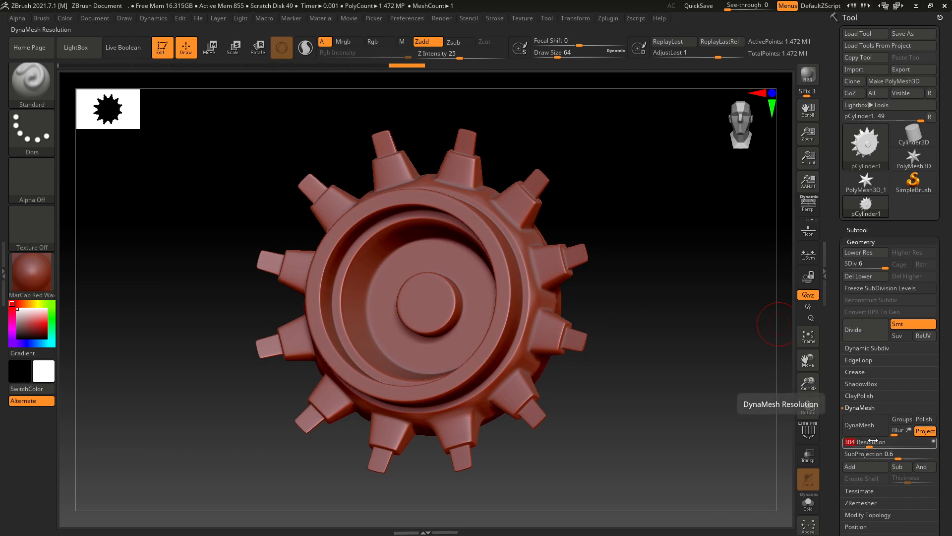
{"action": "left_click_drag", "start_coordinate": [869, 449], "coordinate": [873, 448]}
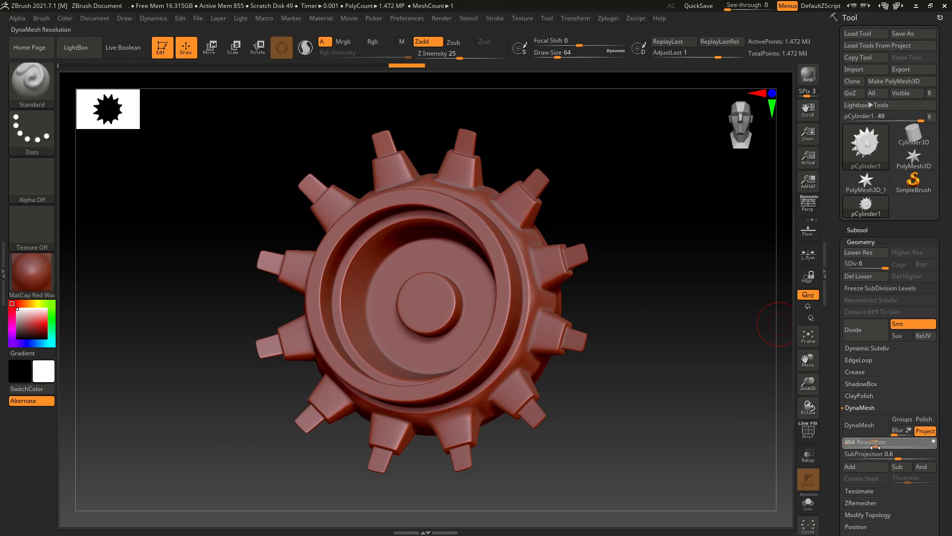
{"action": "left_click", "coordinate": [809, 431]}
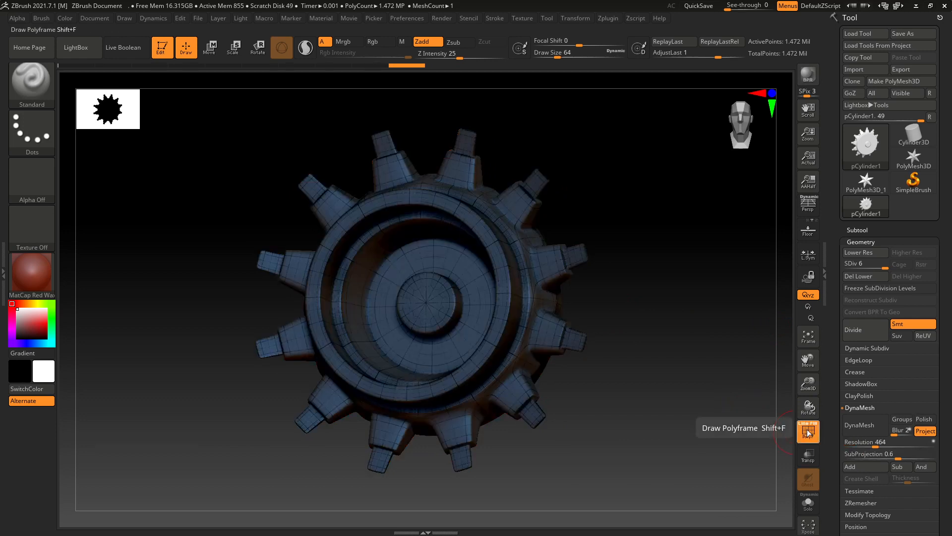
{"action": "left_click", "coordinate": [809, 431]}
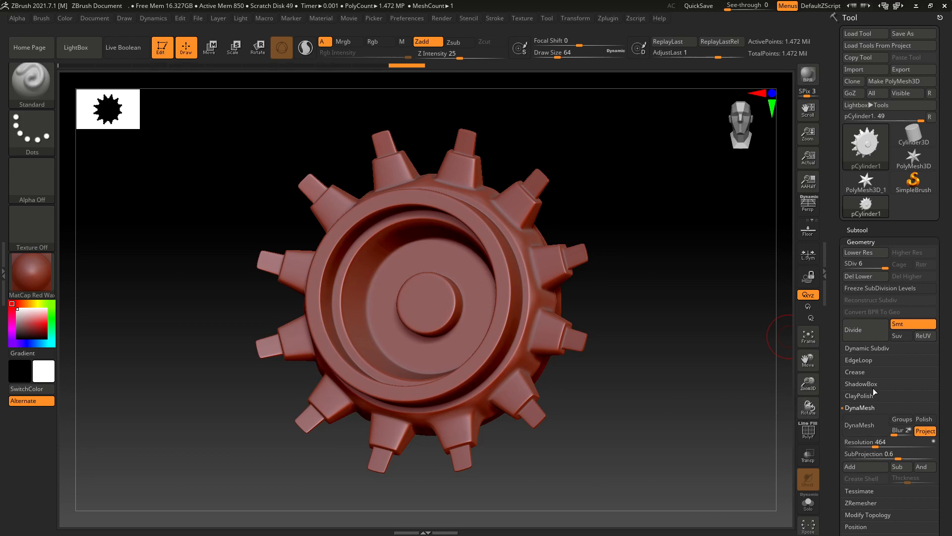
Lower the gear to subdivision level 1, and rewind the undo history to the undivided base mesh.
{"action": "left_click", "coordinate": [864, 278]}
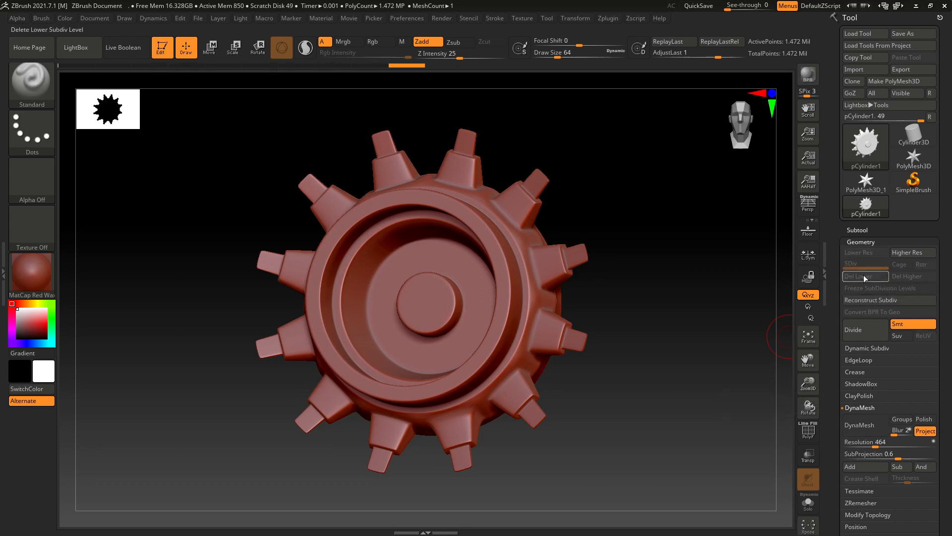
{"action": "key", "text": "ctrl+z"}
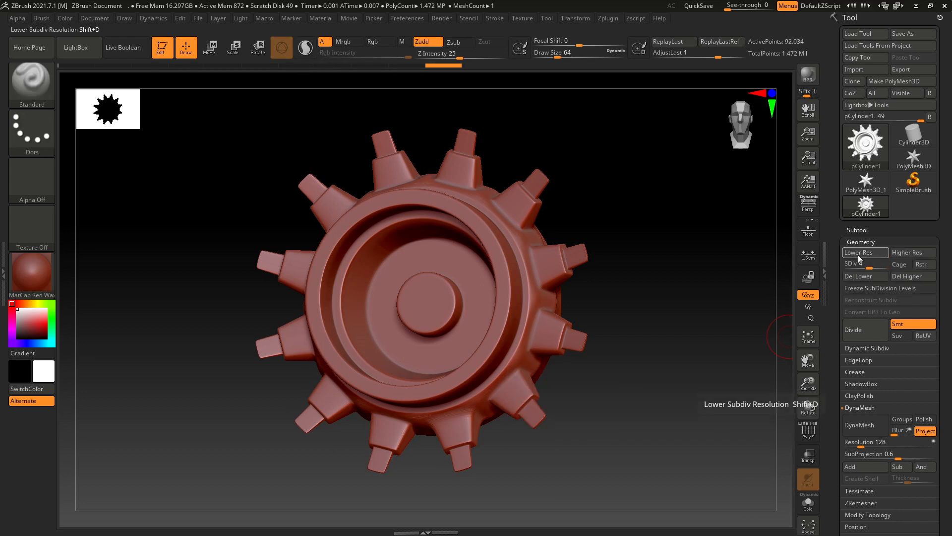
{"action": "left_click", "coordinate": [858, 255]}
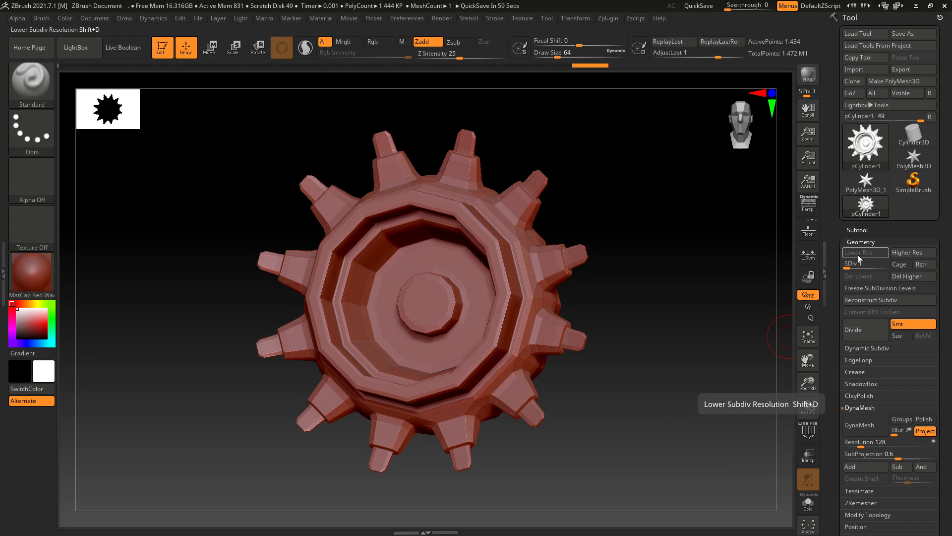
{"action": "left_click", "coordinate": [333, 65]}
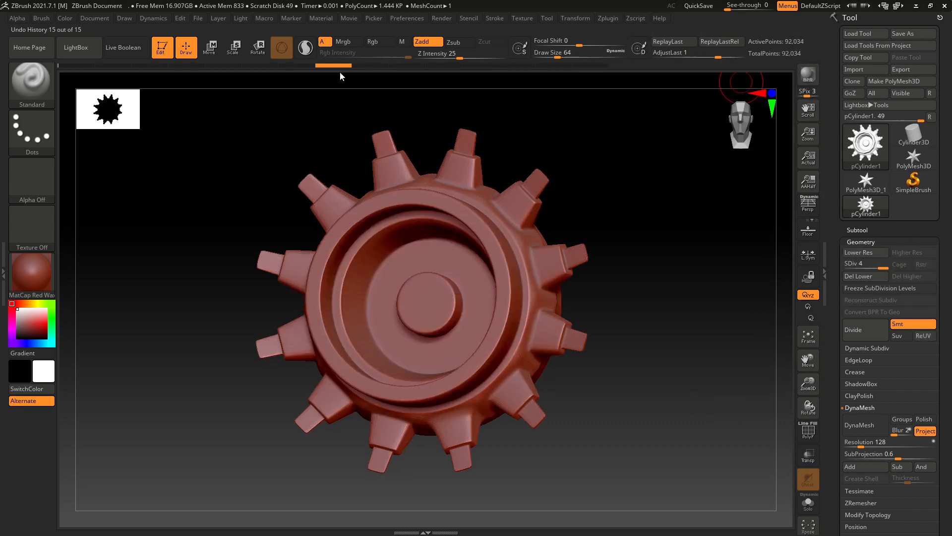
{"action": "mouse_move", "coordinate": [340, 72]}
{"action": "left_mouse_down"}
{"action": "mouse_move", "coordinate": [182, 72]}
{"action": "mouse_move", "coordinate": [223, 72]}
{"action": "mouse_move", "coordinate": [210, 73]}
{"action": "left_mouse_up"}
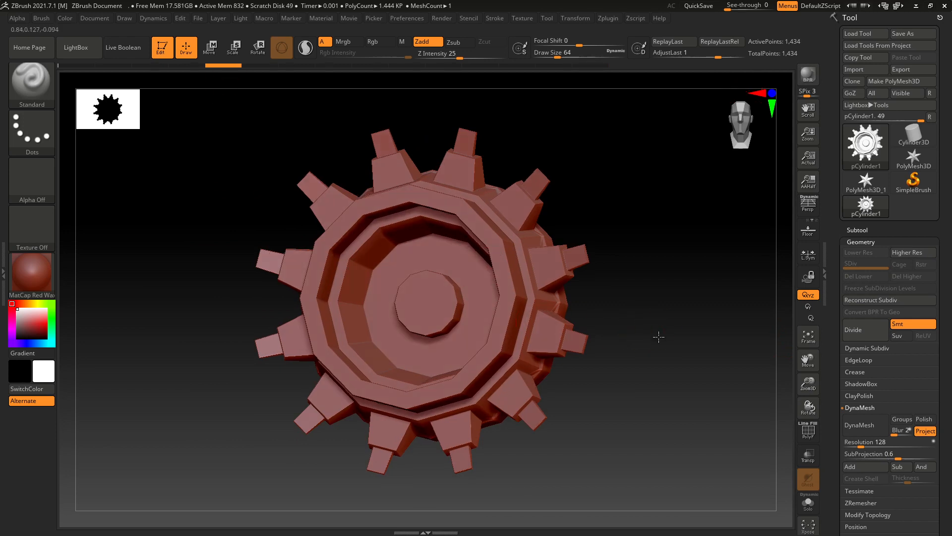
Convert the undivided gear to a DynaMesh at resolution 128 and inspect its faceted front.
{"action": "left_click", "coordinate": [859, 424]}
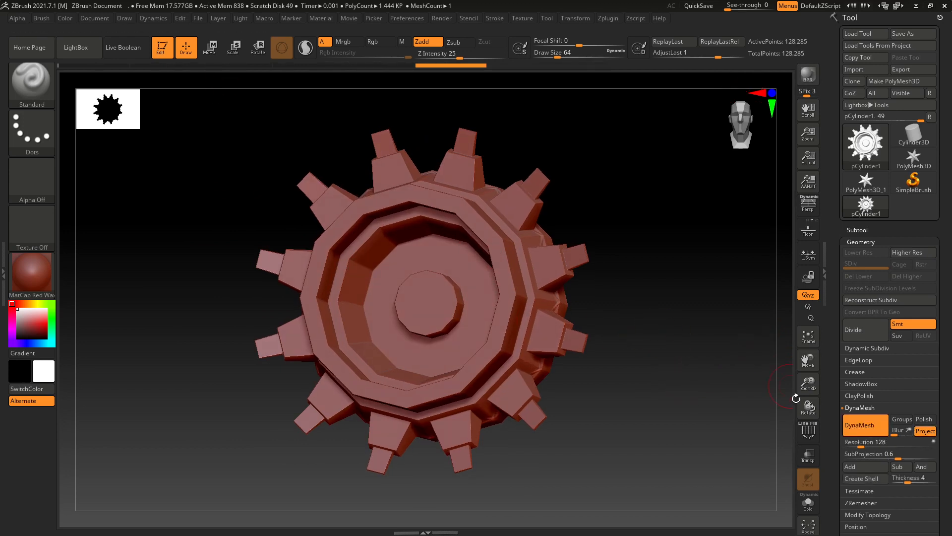
{"action": "left_click_drag", "start_coordinate": [589, 322], "coordinate": [635, 332]}
{"action": "left_click_drag", "start_coordinate": [567, 325], "coordinate": [609, 316]}
{"action": "right_click_drag", "start_coordinate": [470, 257], "coordinate": [490, 264], "text": "ctrl"}
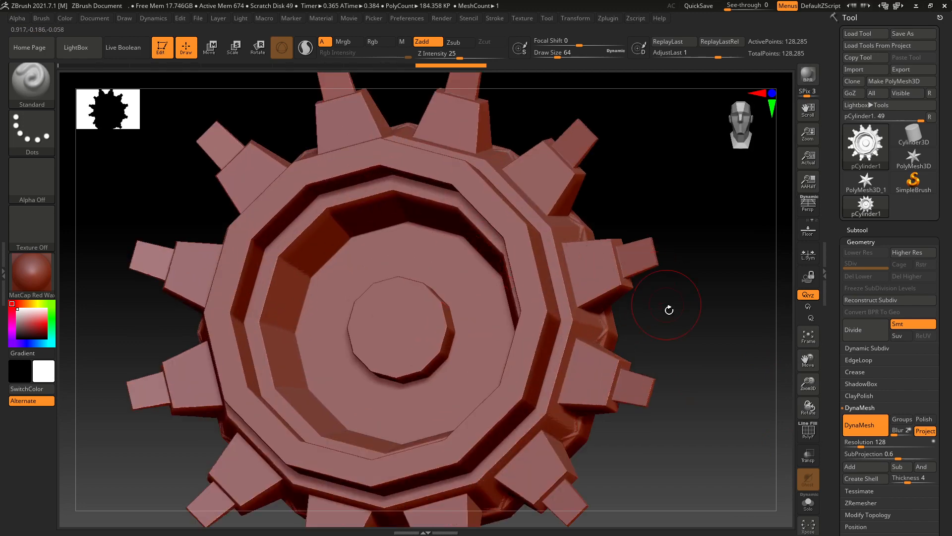
{"action": "mouse_move", "coordinate": [668, 310]}
{"action": "left_mouse_down"}
{"action": "mouse_move", "coordinate": [706, 306]}
{"action": "mouse_move", "coordinate": [724, 317]}
{"action": "left_mouse_up"}
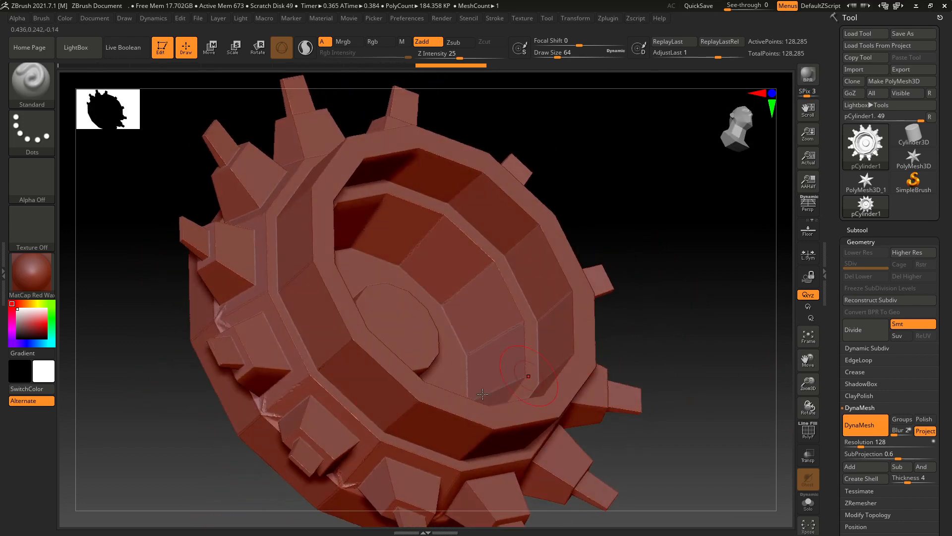
Examine the DynaMeshed gear's wireframe, back face, sides and tooth bases.
{"action": "left_click", "coordinate": [808, 433]}
{"action": "left_click", "coordinate": [808, 432]}
{"action": "mouse_move", "coordinate": [714, 378]}
{"action": "left_mouse_down"}
{"action": "mouse_move", "coordinate": [683, 413]}
{"action": "mouse_move", "coordinate": [632, 398]}
{"action": "mouse_move", "coordinate": [640, 386]}
{"action": "mouse_move", "coordinate": [633, 368]}
{"action": "mouse_move", "coordinate": [636, 382]}
{"action": "left_mouse_up"}
{"action": "right_click_drag", "start_coordinate": [494, 358], "coordinate": [445, 288]}
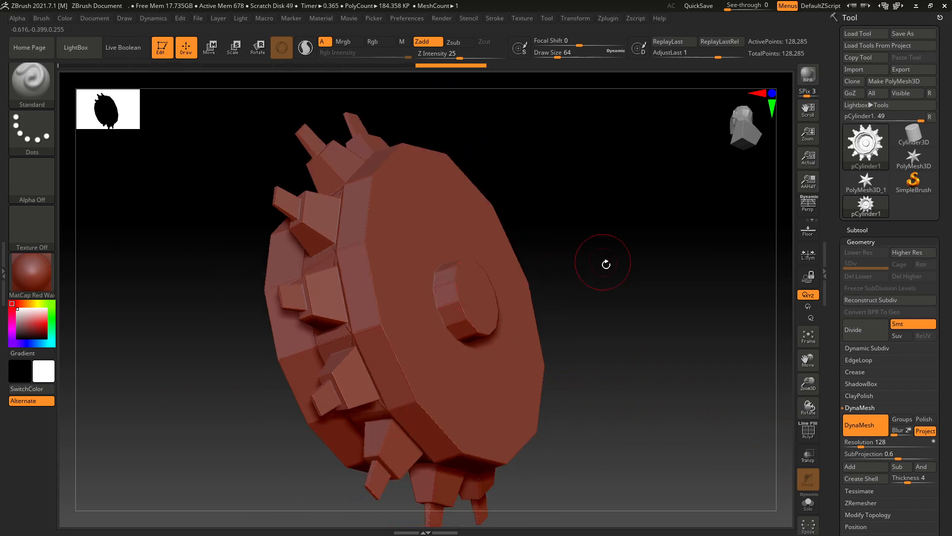
{"action": "left_click_drag", "start_coordinate": [606, 264], "coordinate": [368, 345]}
{"action": "mouse_move", "coordinate": [709, 363]}
{"action": "left_mouse_down"}
{"action": "mouse_move", "coordinate": [740, 361]}
{"action": "mouse_move", "coordinate": [359, 365]}
{"action": "mouse_move", "coordinate": [704, 320]}
{"action": "mouse_move", "coordinate": [685, 318]}
{"action": "mouse_move", "coordinate": [691, 297]}
{"action": "mouse_move", "coordinate": [589, 298]}
{"action": "mouse_move", "coordinate": [613, 278]}
{"action": "mouse_move", "coordinate": [631, 314]}
{"action": "mouse_move", "coordinate": [700, 317]}
{"action": "mouse_move", "coordinate": [665, 351]}
{"action": "mouse_move", "coordinate": [650, 346]}
{"action": "mouse_move", "coordinate": [659, 357]}
{"action": "mouse_move", "coordinate": [648, 393]}
{"action": "mouse_move", "coordinate": [647, 362]}
{"action": "left_mouse_up"}
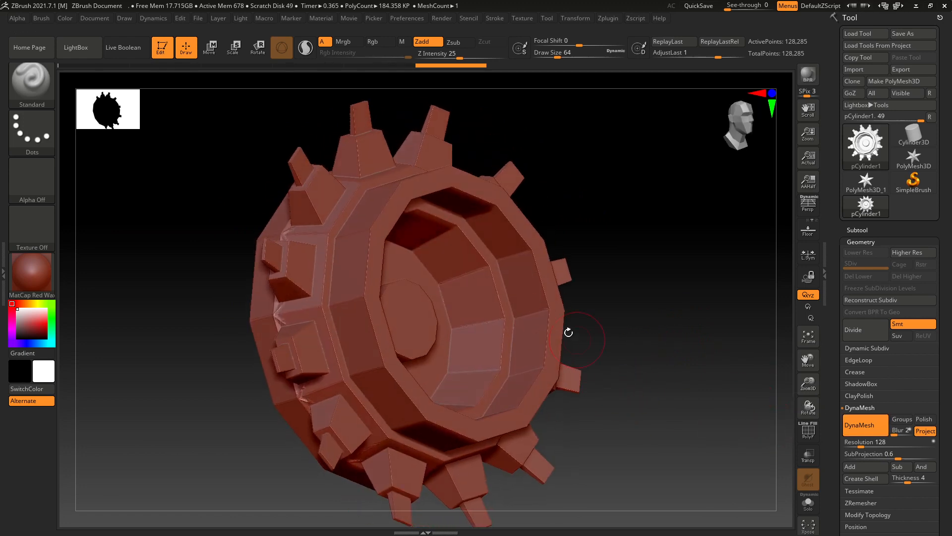
{"action": "mouse_move", "coordinate": [656, 301]}
{"action": "left_mouse_down"}
{"action": "mouse_move", "coordinate": [665, 321]}
{"action": "mouse_move", "coordinate": [296, 241]}
{"action": "left_mouse_up"}
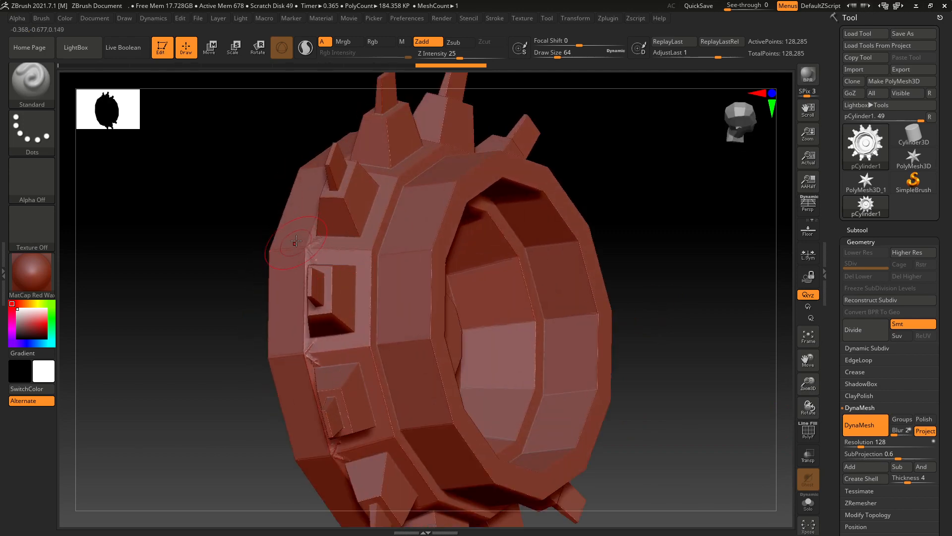
Try smoothing the DynaMeshed gear's hard edges around the teeth and front rim with the Smooth brush.
{"action": "scroll", "coordinate": [309, 240], "scroll_direction": "up", "scroll_amount": 2}
{"action": "left_click_drag", "start_coordinate": [373, 244], "coordinate": [363, 302], "text": "shift"}
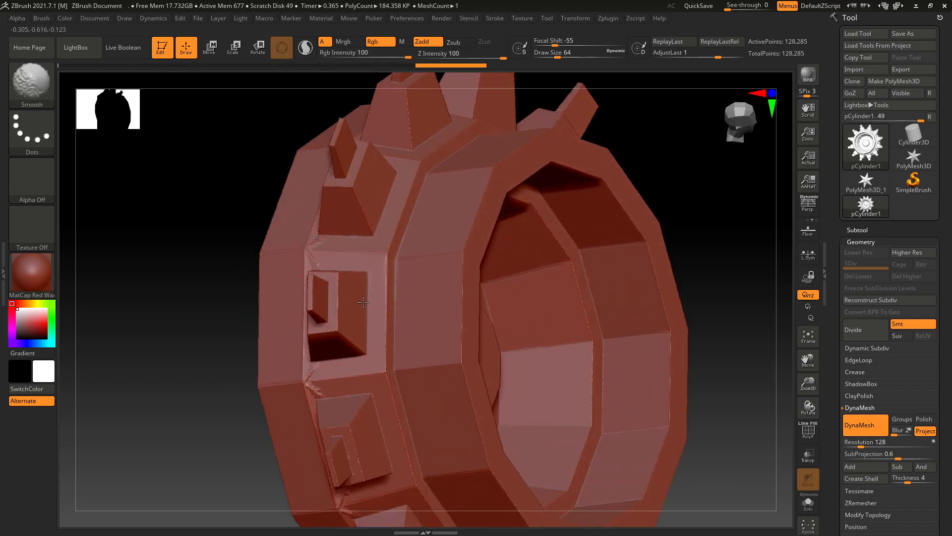
{"action": "left_click_drag", "start_coordinate": [685, 178], "coordinate": [374, 256]}
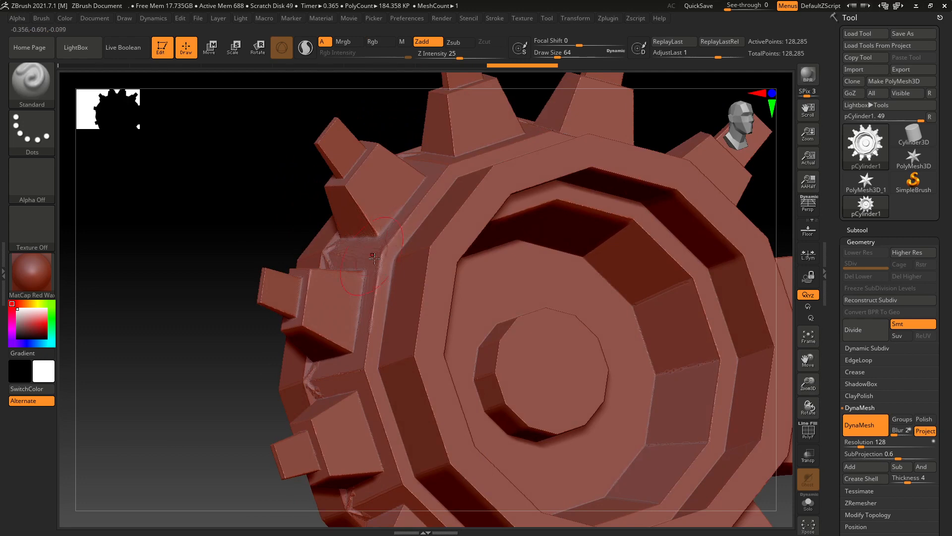
{"action": "scroll", "coordinate": [355, 258], "scroll_direction": "down", "scroll_amount": 3}
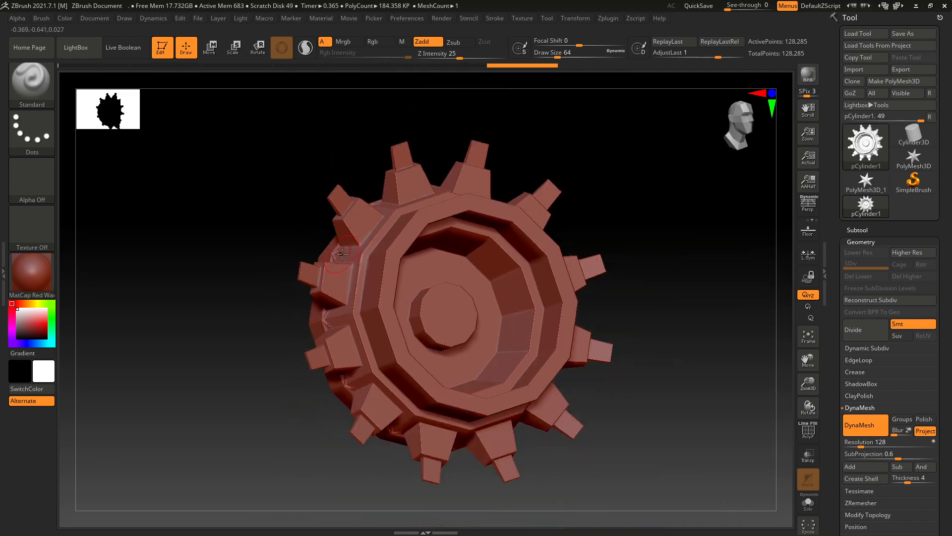
{"action": "left_click_drag", "start_coordinate": [620, 245], "coordinate": [679, 250]}
{"action": "left_click_drag", "start_coordinate": [387, 242], "coordinate": [412, 315]}
{"action": "mouse_move", "coordinate": [517, 278]}
{"action": "left_mouse_down", "text": "shift"}
{"action": "mouse_move", "coordinate": [546, 249]}
{"action": "mouse_move", "coordinate": [511, 251]}
{"action": "left_mouse_up", "text": "shift"}
Undo the smoothing strokes and the DynaMesh conversion on the gear.
{"action": "key", "text": "ctrl+z"}
{"action": "key", "text": "ctrl+z"}
{"action": "key", "text": "ctrl+z"}
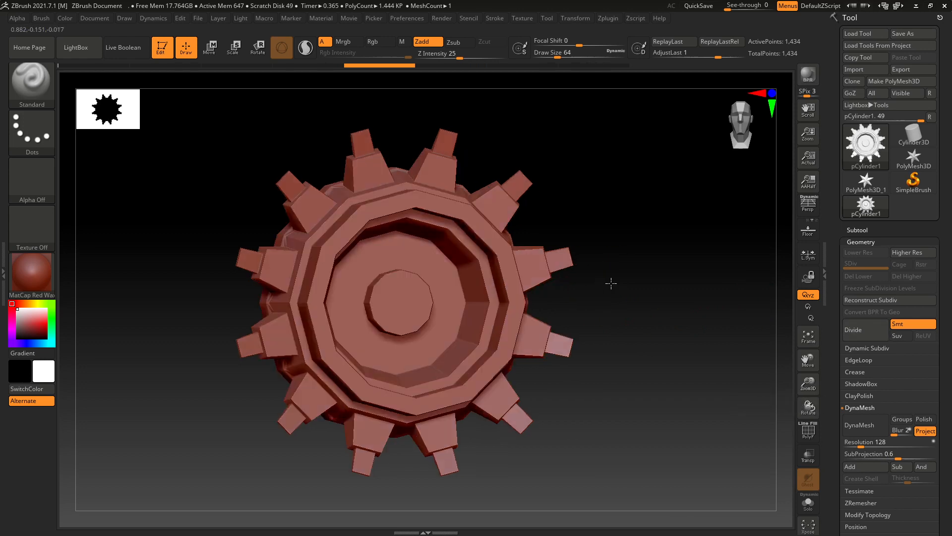
Divide the base gear up to subdivision level 7 and check it from the side and front.
{"action": "left_click_drag", "start_coordinate": [610, 283], "coordinate": [337, 298]}
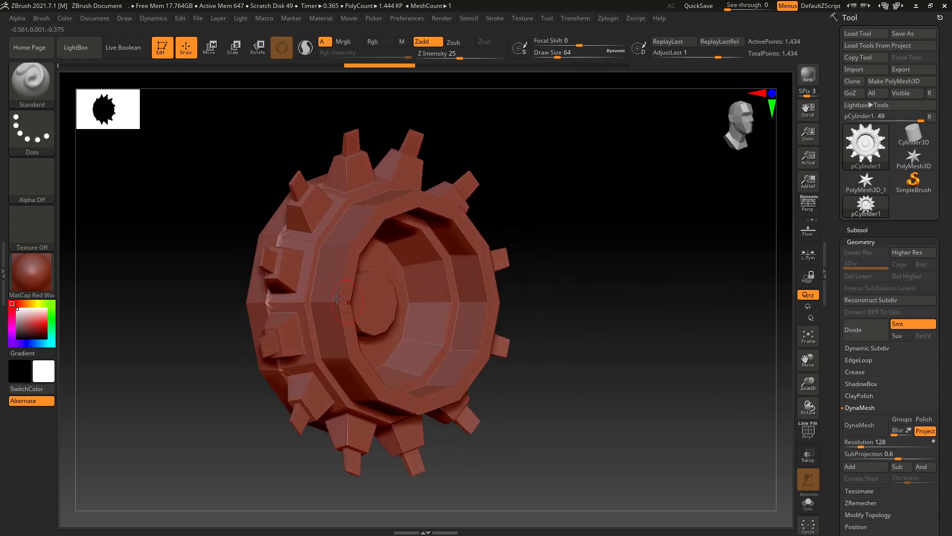
{"action": "left_click", "coordinate": [868, 333]}
{"action": "left_click", "coordinate": [868, 333]}
{"action": "left_click", "coordinate": [868, 334]}
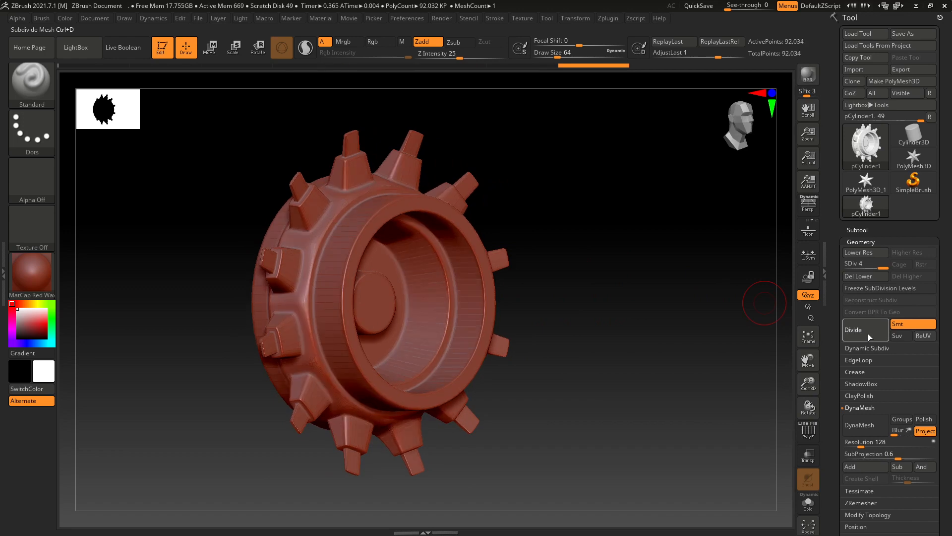
{"action": "left_click", "coordinate": [868, 333]}
{"action": "left_click", "coordinate": [868, 333]}
{"action": "left_click", "coordinate": [868, 333]}
{"action": "left_click_drag", "start_coordinate": [695, 351], "coordinate": [745, 380]}
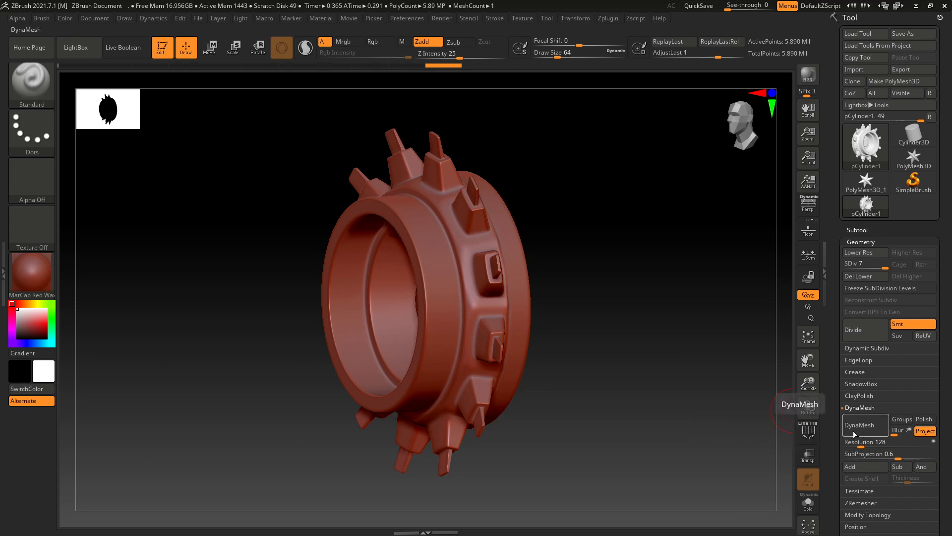
{"action": "mouse_move", "coordinate": [578, 384]}
{"action": "left_mouse_down"}
{"action": "mouse_move", "coordinate": [566, 378]}
{"action": "mouse_move", "coordinate": [616, 398]}
{"action": "mouse_move", "coordinate": [633, 363]}
{"action": "mouse_move", "coordinate": [615, 371]}
{"action": "mouse_move", "coordinate": [634, 387]}
{"action": "mouse_move", "coordinate": [610, 394]}
{"action": "mouse_move", "coordinate": [591, 355]}
{"action": "mouse_move", "coordinate": [555, 343]}
{"action": "mouse_move", "coordinate": [574, 371]}
{"action": "left_mouse_up"}
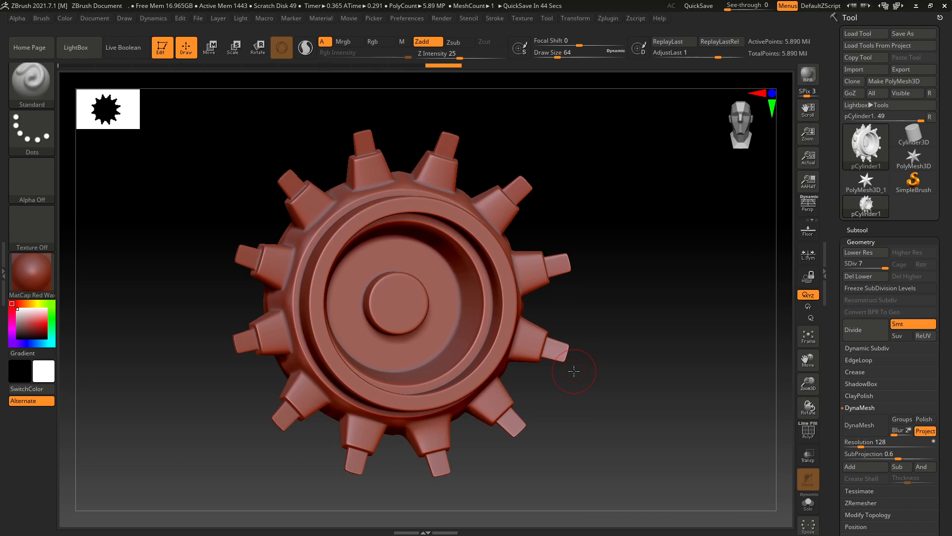
Examine the level 7 gear's rim, recess, hub and teeth up close from several angles.
{"action": "scroll", "coordinate": [388, 241], "scroll_direction": "up", "scroll_amount": 3}
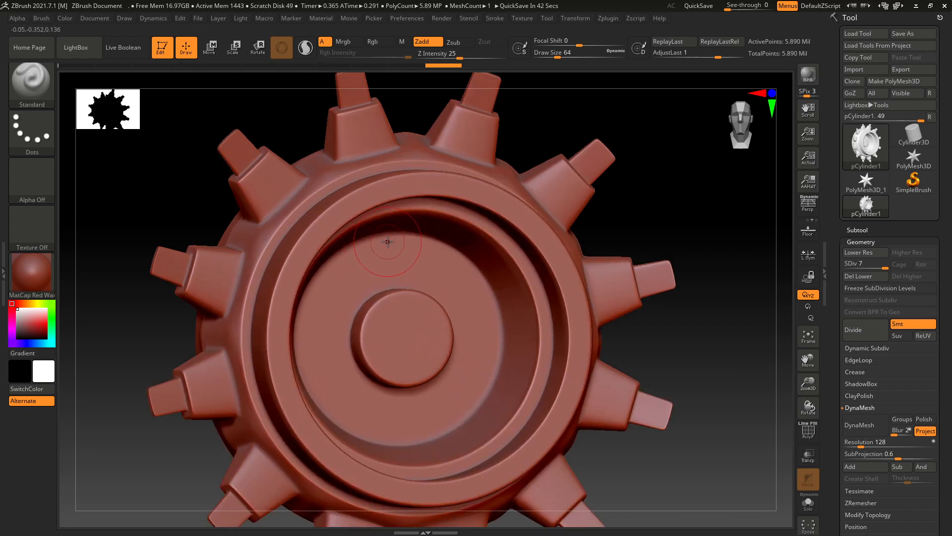
{"action": "scroll", "coordinate": [387, 242], "scroll_direction": "down", "scroll_amount": 3}
{"action": "left_click_drag", "start_coordinate": [633, 234], "coordinate": [620, 256]}
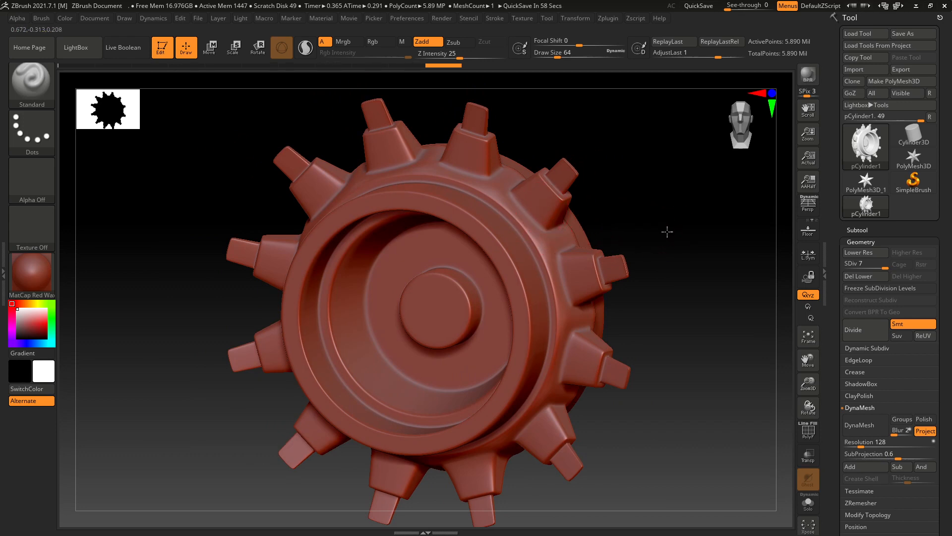
{"action": "left_click_drag", "start_coordinate": [667, 232], "coordinate": [642, 258]}
{"action": "left_click_drag", "start_coordinate": [618, 252], "coordinate": [666, 298]}
{"action": "scroll", "coordinate": [532, 326], "scroll_direction": "up", "scroll_amount": 4}
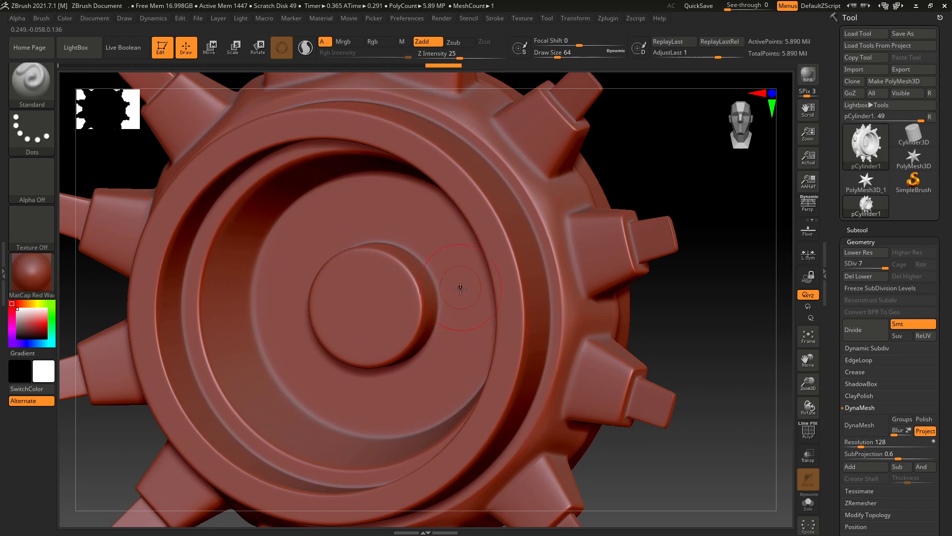
{"action": "scroll", "coordinate": [391, 265], "scroll_direction": "down", "scroll_amount": 4}
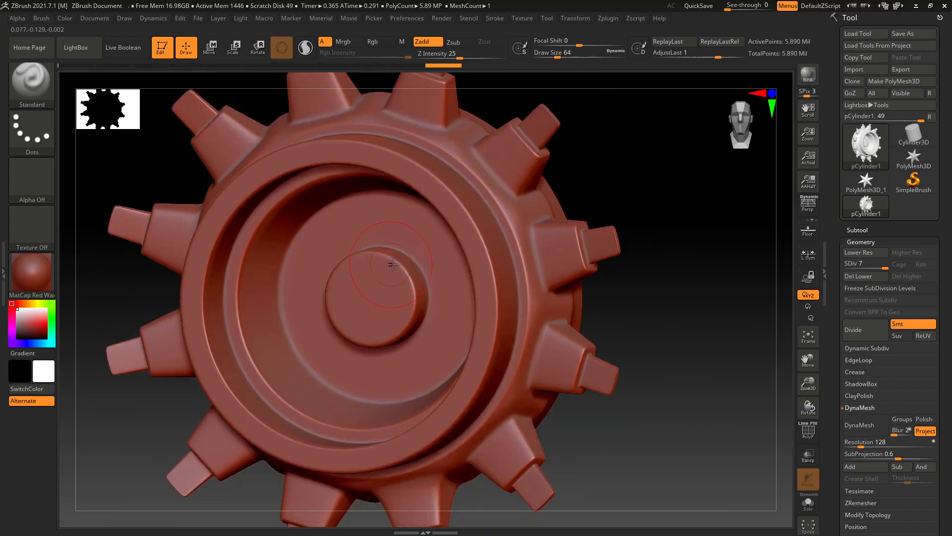
{"action": "left_click_drag", "start_coordinate": [640, 290], "coordinate": [667, 285]}
{"action": "scroll", "coordinate": [438, 275], "scroll_direction": "down", "scroll_amount": 1}
{"action": "scroll", "coordinate": [238, 249], "scroll_direction": "up", "scroll_amount": 2}
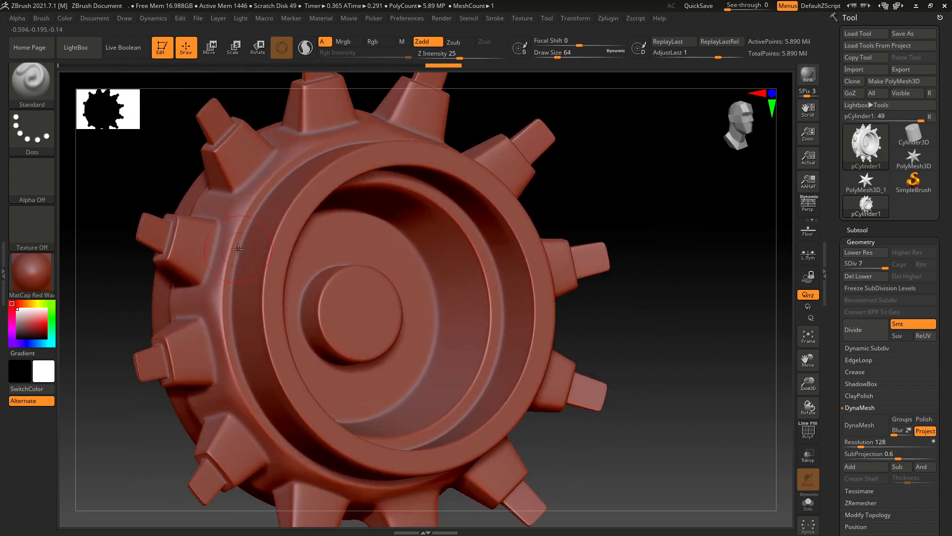
{"action": "scroll", "coordinate": [543, 246], "scroll_direction": "down", "scroll_amount": 1}
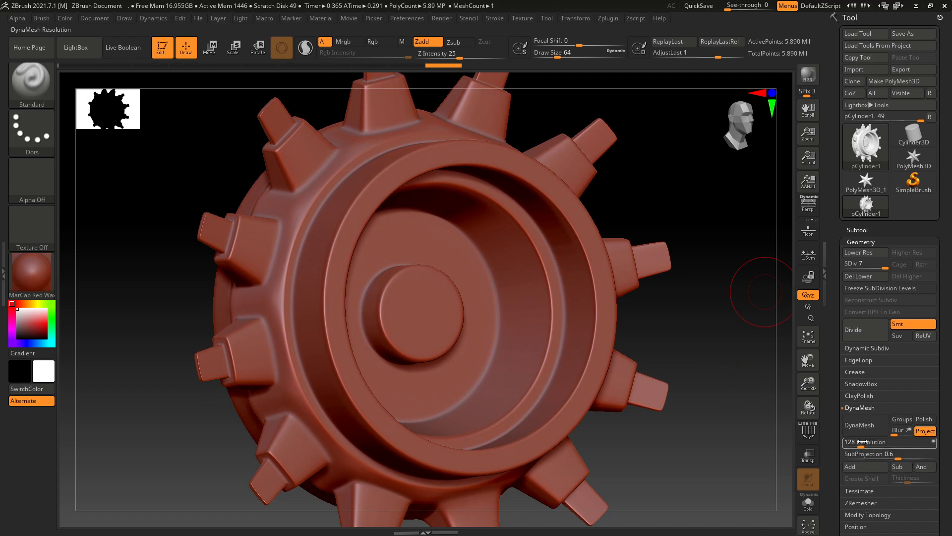
Convert the subdivided gear to a DynaMesh with resolution 496 and blur 0, and inspect its back, front and teeth.
{"action": "left_click_drag", "start_coordinate": [862, 446], "coordinate": [872, 447]}
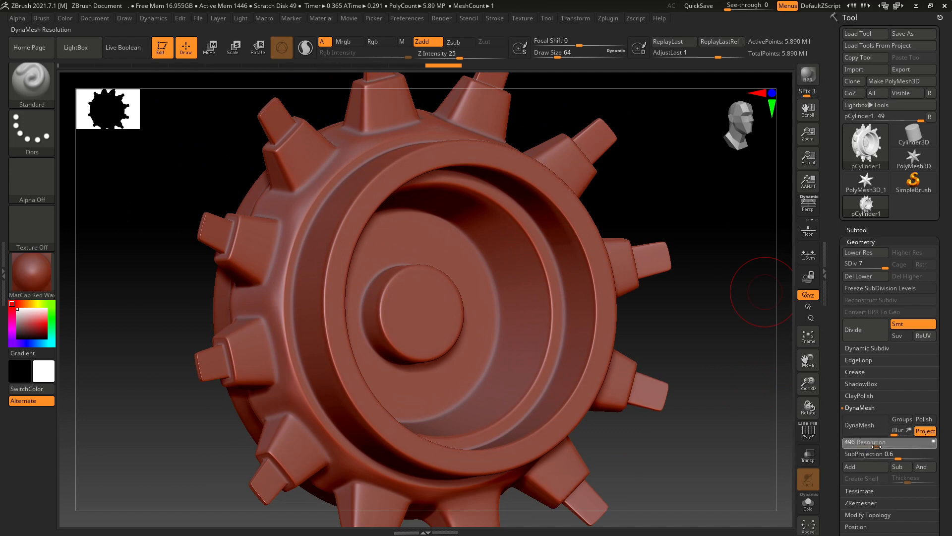
{"action": "left_click", "coordinate": [859, 424]}
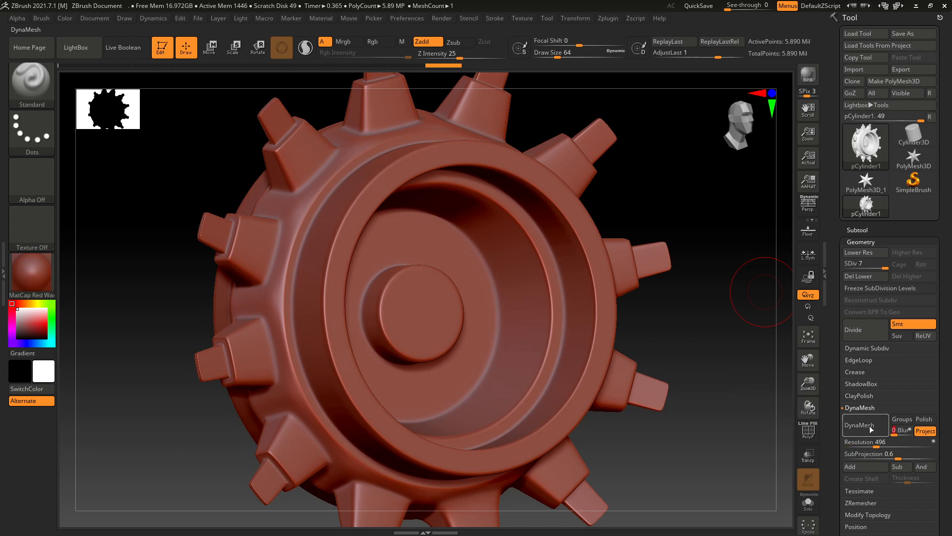
{"action": "left_click", "coordinate": [770, 445]}
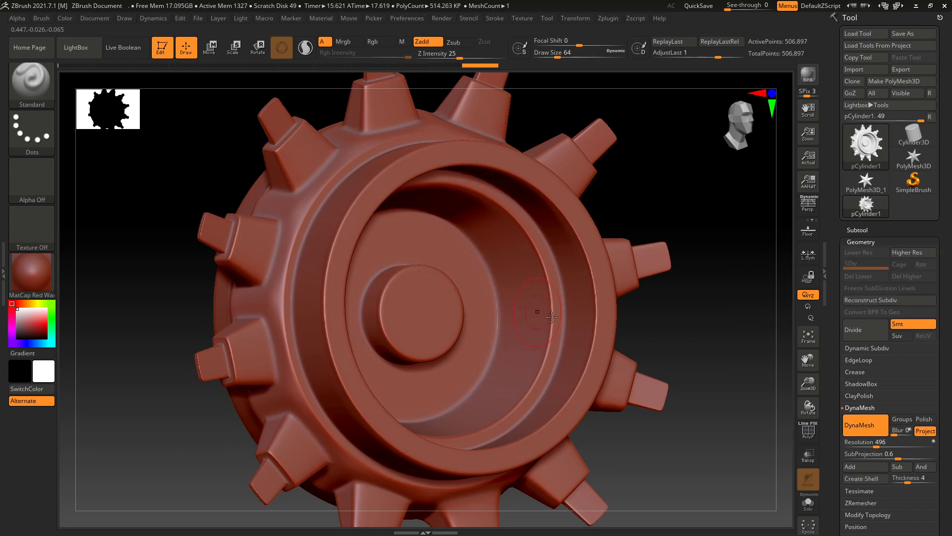
{"action": "right_click_drag", "start_coordinate": [548, 313], "coordinate": [733, 308]}
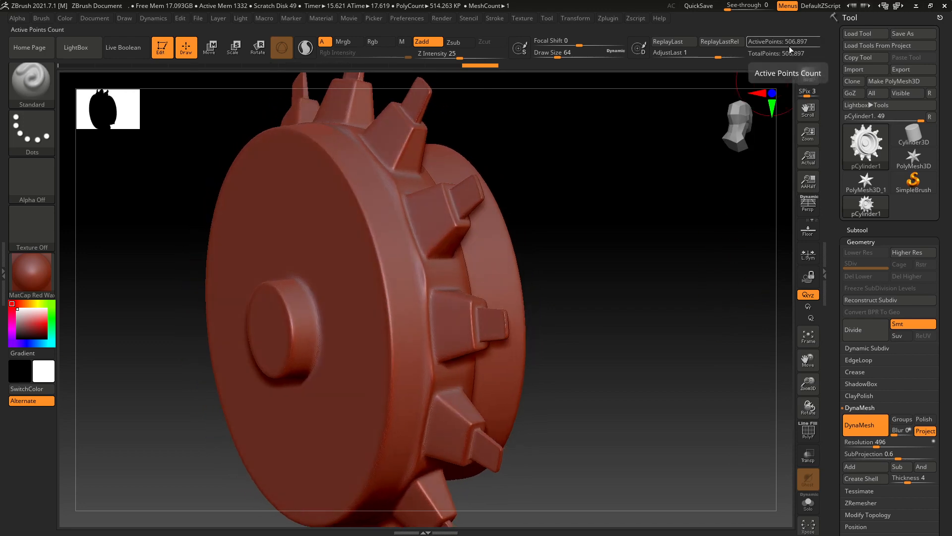
{"action": "mouse_move", "coordinate": [608, 266]}
{"action": "right_mouse_down"}
{"action": "mouse_move", "coordinate": [588, 308]}
{"action": "mouse_move", "coordinate": [492, 249]}
{"action": "mouse_move", "coordinate": [570, 256]}
{"action": "mouse_move", "coordinate": [513, 259]}
{"action": "right_mouse_up"}
{"action": "mouse_move", "coordinate": [497, 304]}
{"action": "left_mouse_down"}
{"action": "mouse_move", "coordinate": [490, 330]}
{"action": "mouse_move", "coordinate": [569, 368]}
{"action": "left_mouse_up"}
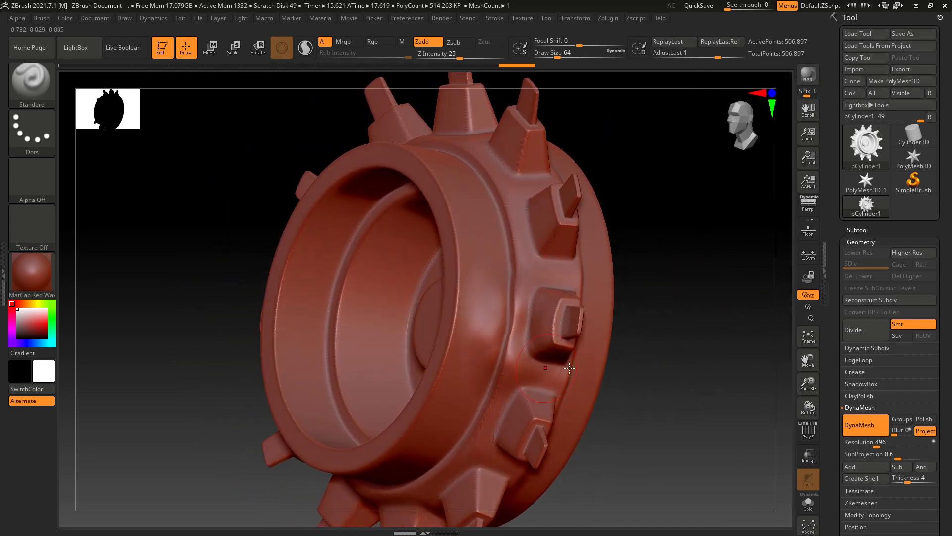
Undo the stroke and the DynaMesh conversion, stepping the gear's history back to the subdivision level 7 mesh.
{"action": "key", "text": "ctrl+z"}
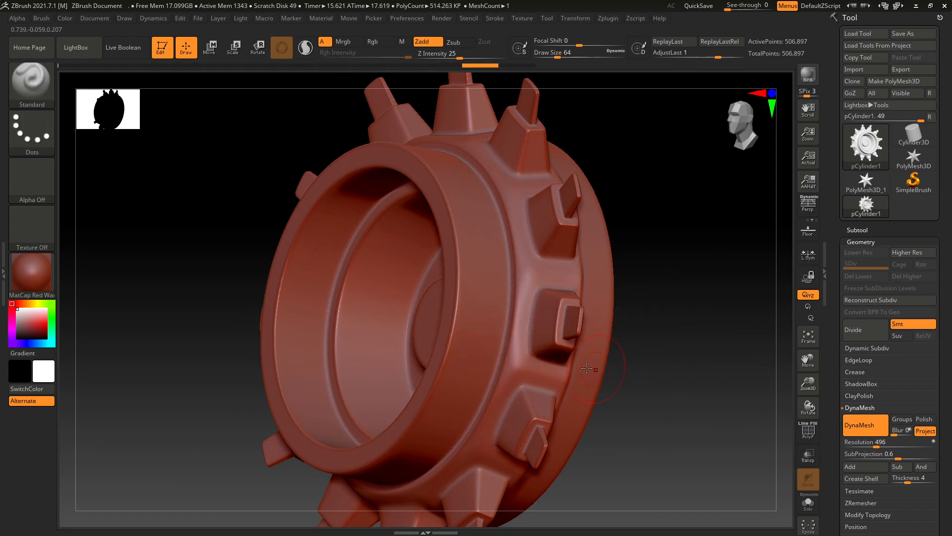
{"action": "right_click_drag", "start_coordinate": [621, 369], "coordinate": [648, 330]}
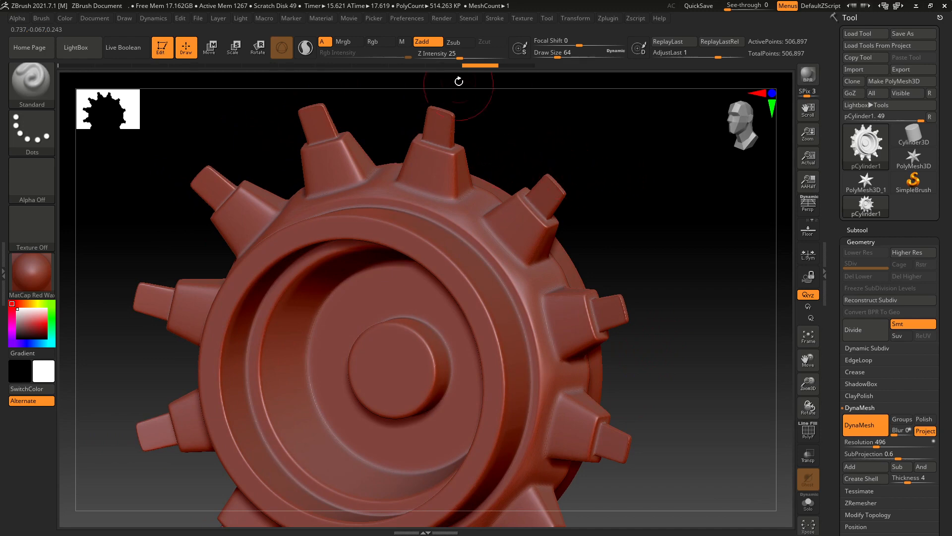
{"action": "left_click_drag", "start_coordinate": [474, 66], "coordinate": [440, 67]}
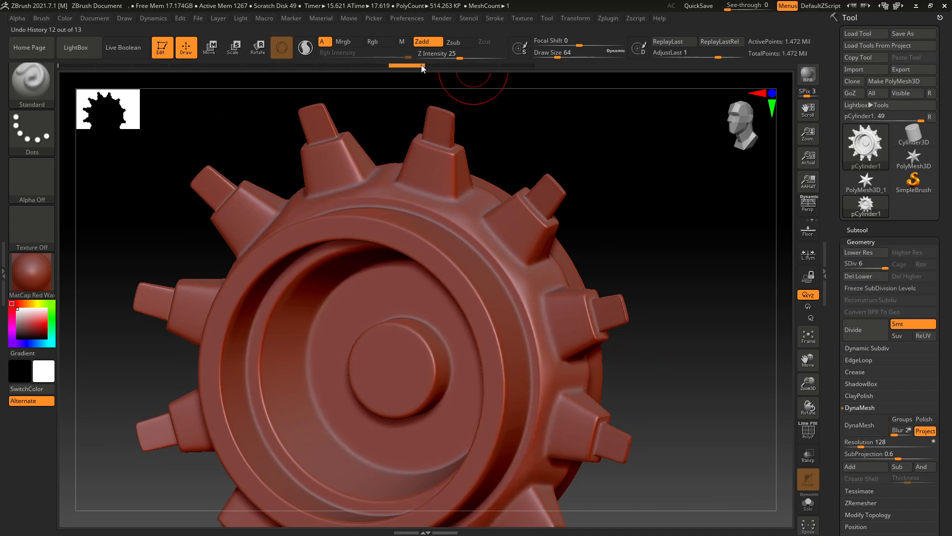
{"action": "left_click", "coordinate": [461, 68]}
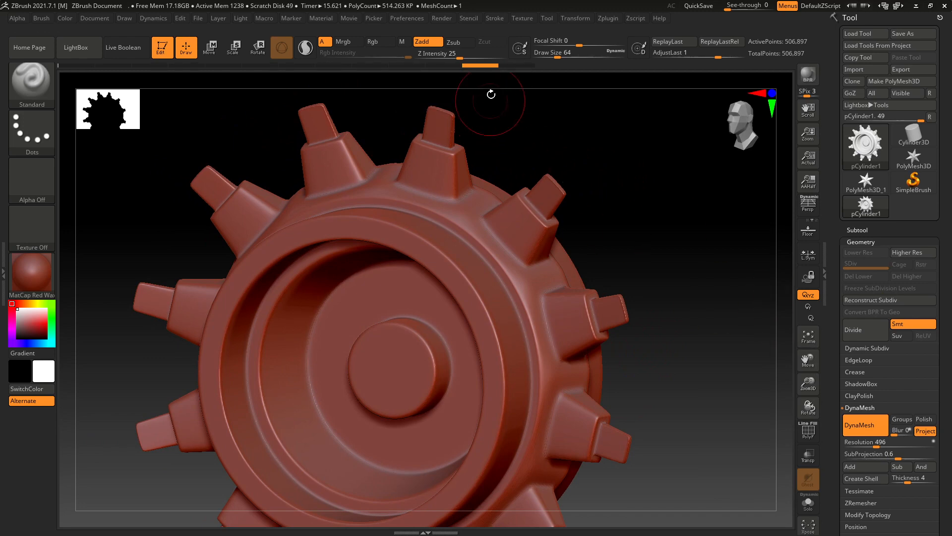
{"action": "left_click", "coordinate": [450, 65]}
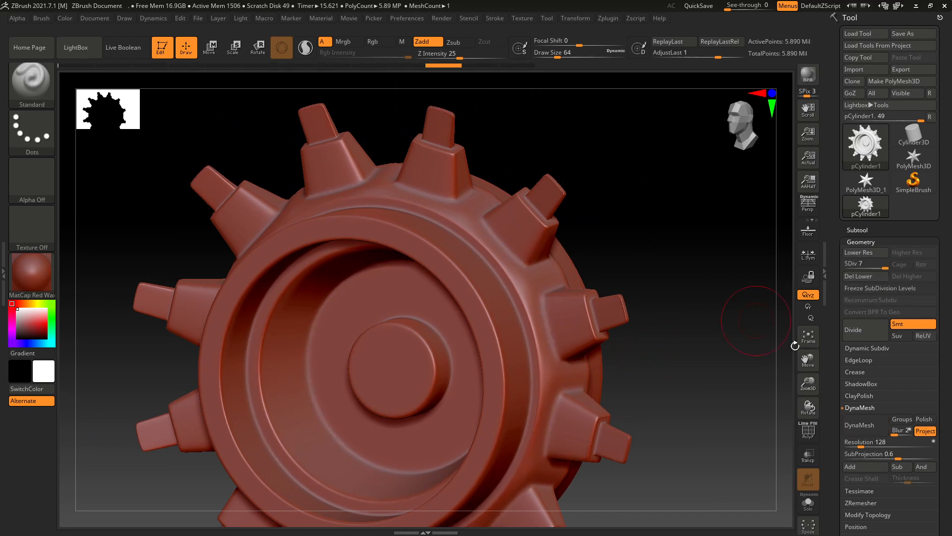
Show the polyframe on the level 7 gear, examine the wireframe on its rim and teeth, and hide the wireframe lines.
{"action": "left_click", "coordinate": [814, 435]}
{"action": "left_click_drag", "start_coordinate": [729, 393], "coordinate": [525, 286]}
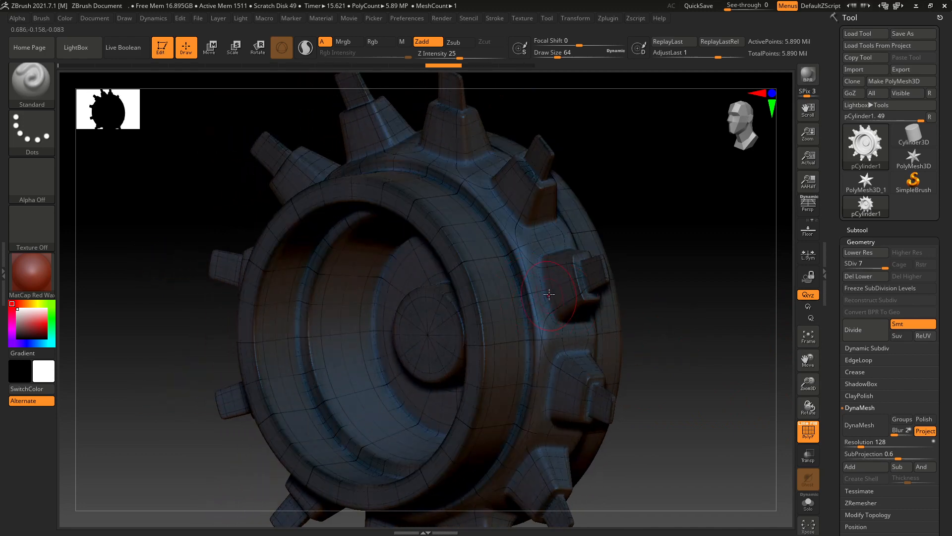
{"action": "scroll", "coordinate": [549, 294], "scroll_direction": "up", "scroll_amount": 2}
{"action": "scroll", "coordinate": [552, 290], "scroll_direction": "up", "scroll_amount": 2}
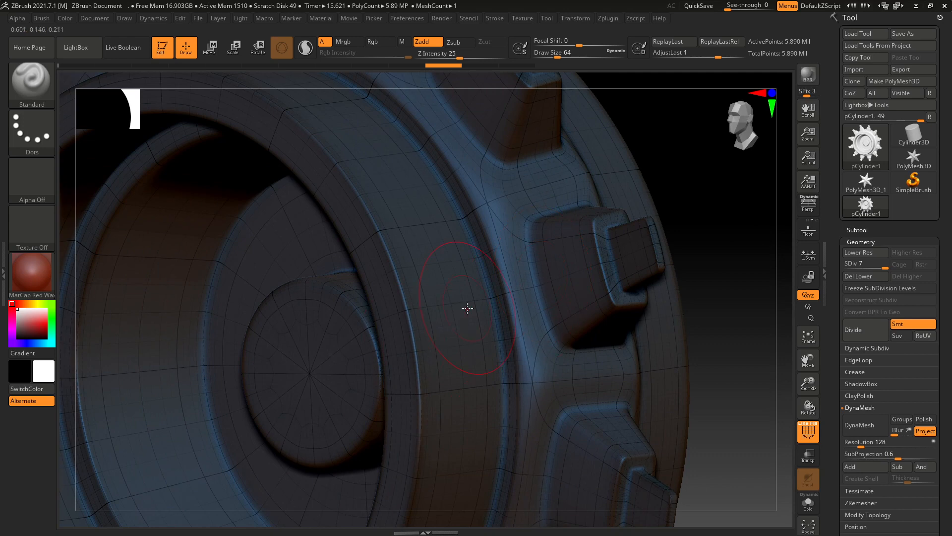
{"action": "scroll", "coordinate": [474, 295], "scroll_direction": "down", "scroll_amount": 1}
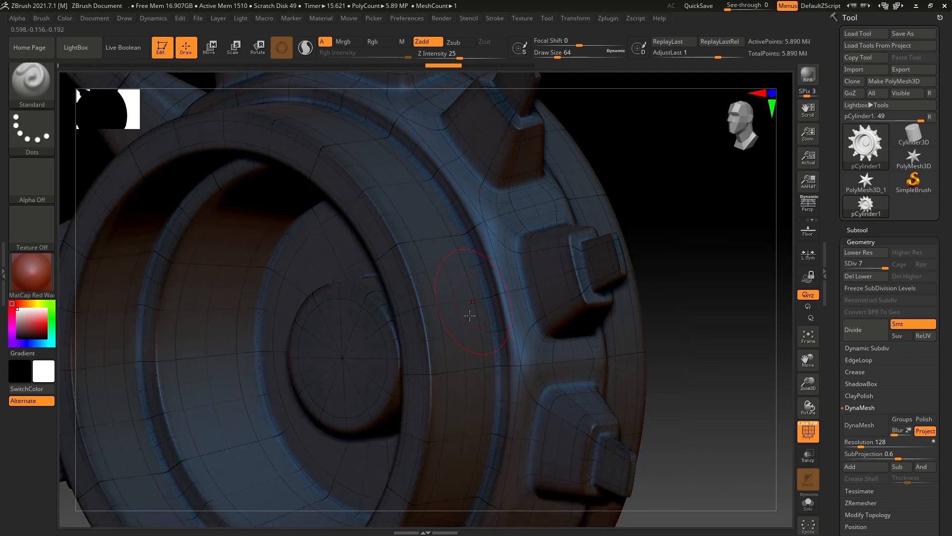
{"action": "left_click", "coordinate": [808, 431]}
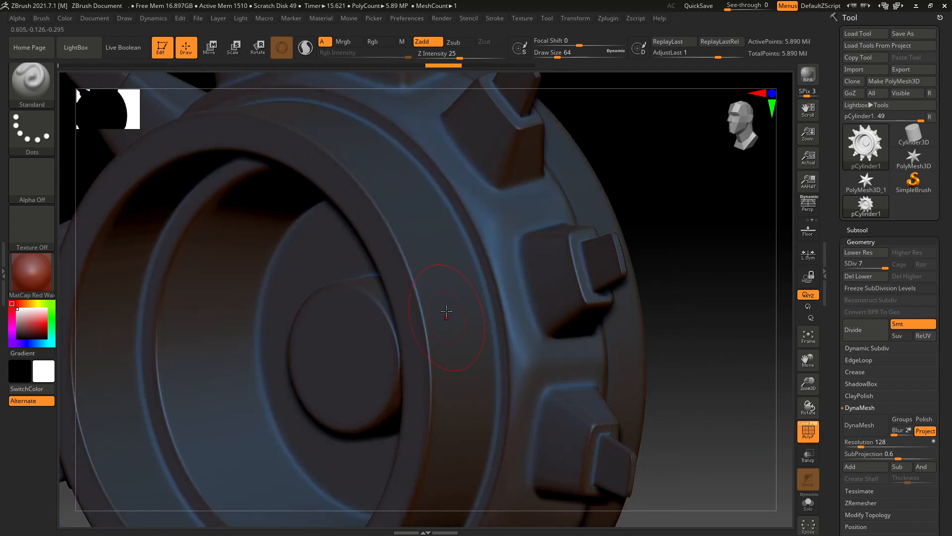
Sculpt a raised bump on the gear's outer rim with the Standard brush at draw size 64 and Z intensity 25.
{"action": "mouse_move", "coordinate": [483, 325]}
{"action": "left_mouse_down"}
{"action": "mouse_move", "coordinate": [467, 324]}
{"action": "mouse_move", "coordinate": [479, 317]}
{"action": "left_mouse_up"}
{"action": "mouse_move", "coordinate": [714, 336]}
{"action": "left_mouse_down"}
{"action": "mouse_move", "coordinate": [707, 326]}
{"action": "mouse_move", "coordinate": [704, 357]}
{"action": "mouse_move", "coordinate": [700, 332]}
{"action": "mouse_move", "coordinate": [720, 327]}
{"action": "left_mouse_up"}
{"action": "mouse_move", "coordinate": [446, 301]}
{"action": "right_mouse_down", "text": "ctrl"}
{"action": "mouse_move", "coordinate": [436, 302]}
{"action": "mouse_move", "coordinate": [448, 334]}
{"action": "right_mouse_up", "text": "ctrl"}
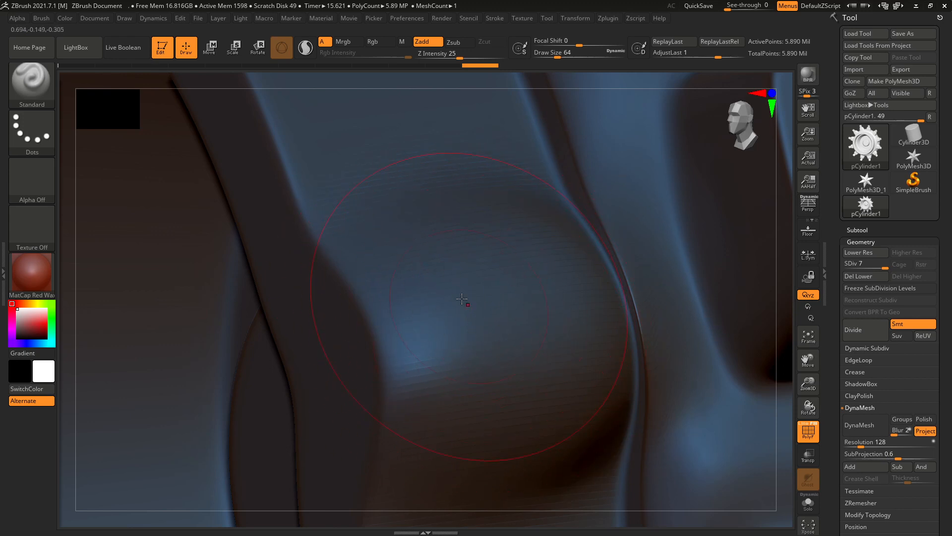
Examine the bump's surface on the rim up close and compare it with the whole gear from several angles.
{"action": "scroll", "coordinate": [466, 283], "scroll_direction": "down", "scroll_amount": 2}
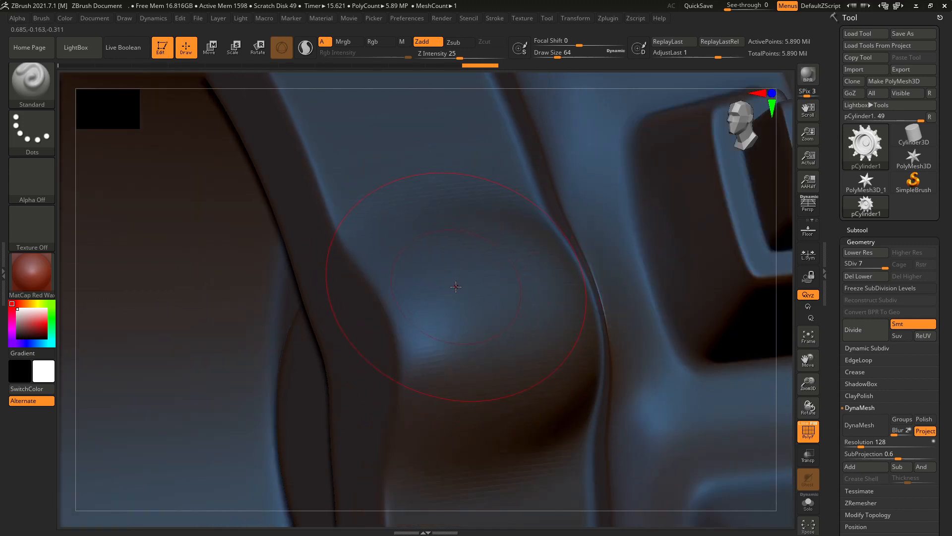
{"action": "scroll", "coordinate": [451, 280], "scroll_direction": "down", "scroll_amount": 4}
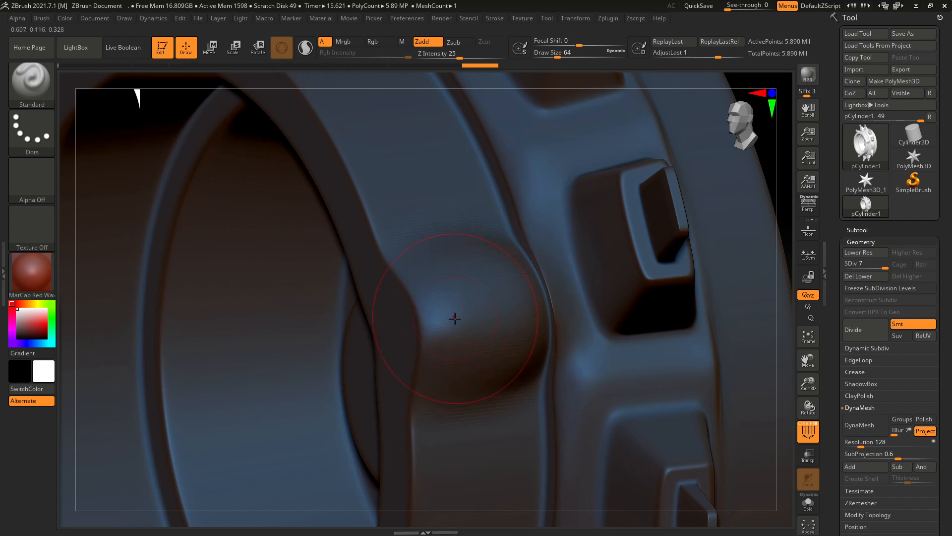
{"action": "scroll", "coordinate": [455, 318], "scroll_direction": "up", "scroll_amount": 1}
{"action": "scroll", "coordinate": [453, 317], "scroll_direction": "down", "scroll_amount": 2}
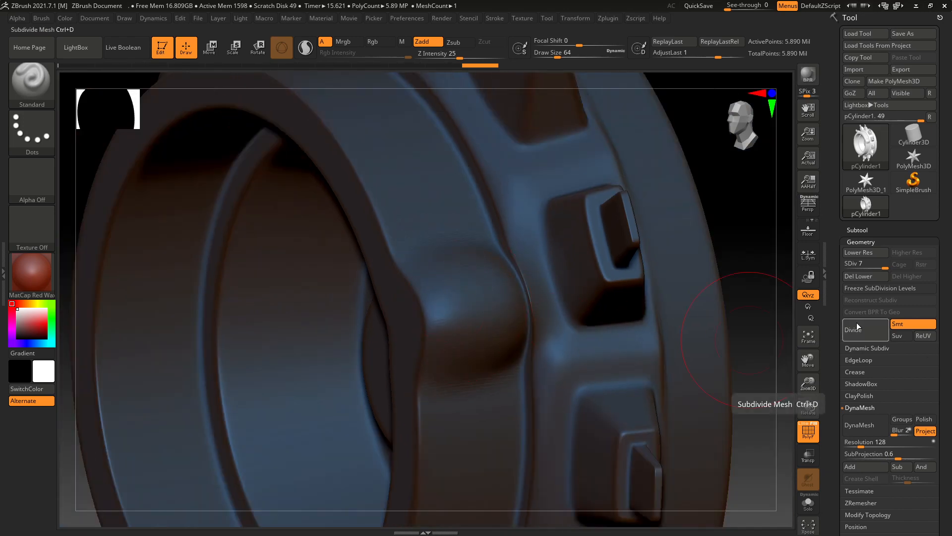
{"action": "mouse_move", "coordinate": [761, 274]}
{"action": "left_mouse_down"}
{"action": "mouse_move", "coordinate": [735, 258]}
{"action": "mouse_move", "coordinate": [716, 259]}
{"action": "mouse_move", "coordinate": [748, 221]}
{"action": "mouse_move", "coordinate": [765, 256]}
{"action": "mouse_move", "coordinate": [748, 323]}
{"action": "mouse_move", "coordinate": [749, 267]}
{"action": "left_mouse_up"}
{"action": "scroll", "coordinate": [613, 298], "scroll_direction": "down", "scroll_amount": 5}
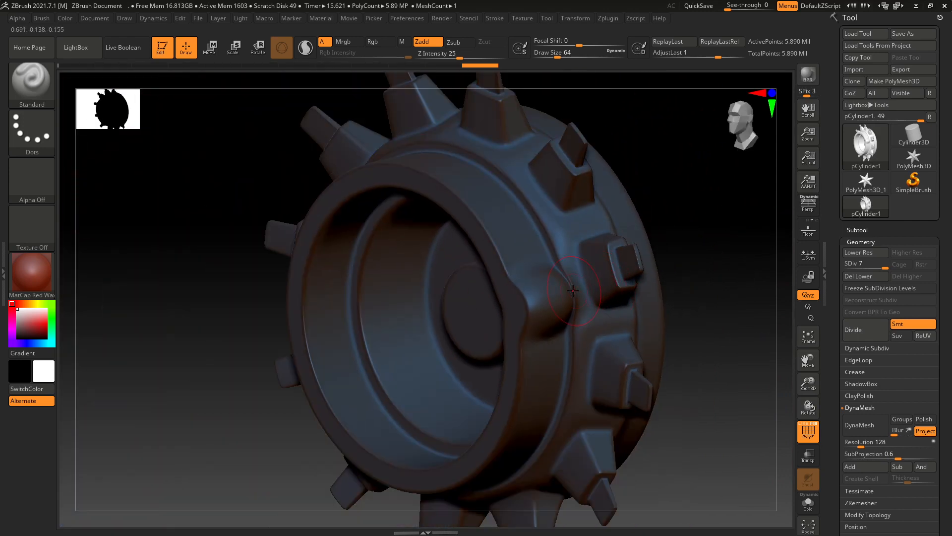
{"action": "scroll", "coordinate": [572, 293], "scroll_direction": "up", "scroll_amount": 8}
{"action": "scroll", "coordinate": [563, 292], "scroll_direction": "up", "scroll_amount": 2}
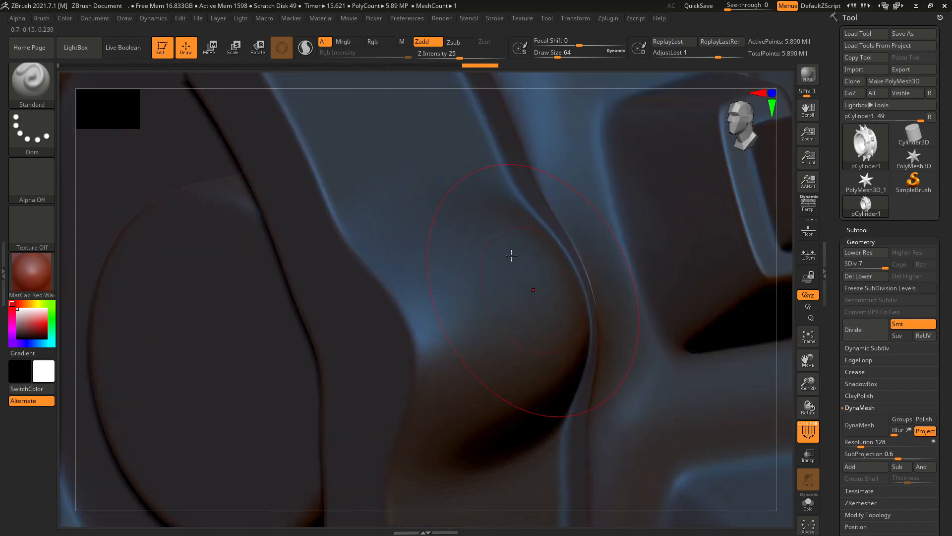
{"action": "scroll", "coordinate": [476, 304], "scroll_direction": "down", "scroll_amount": 8}
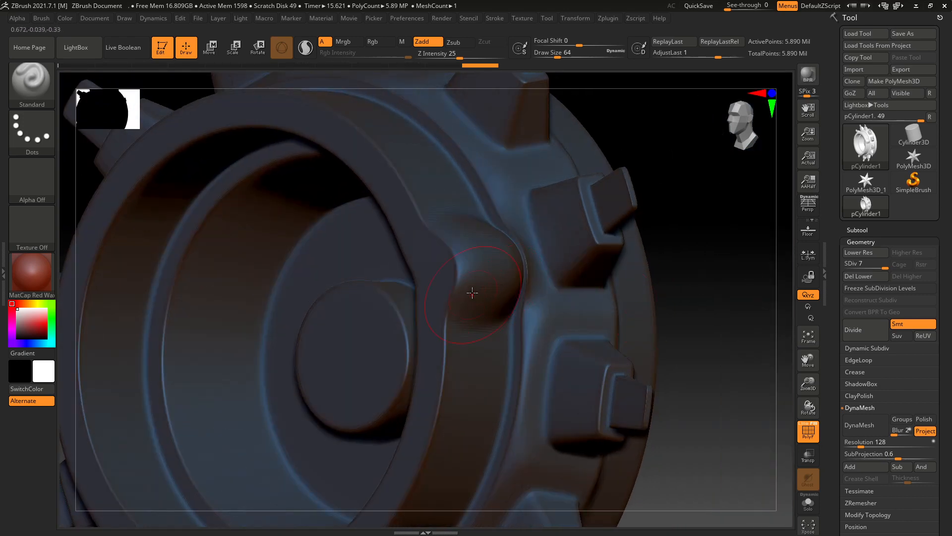
{"action": "scroll", "coordinate": [476, 300], "scroll_direction": "up", "scroll_amount": 6}
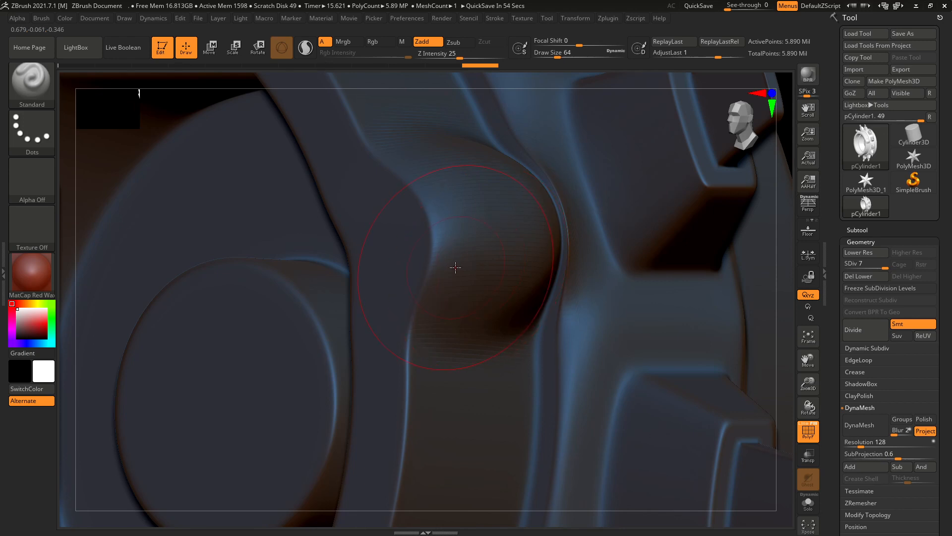
{"action": "scroll", "coordinate": [455, 268], "scroll_direction": "down", "scroll_amount": 10}
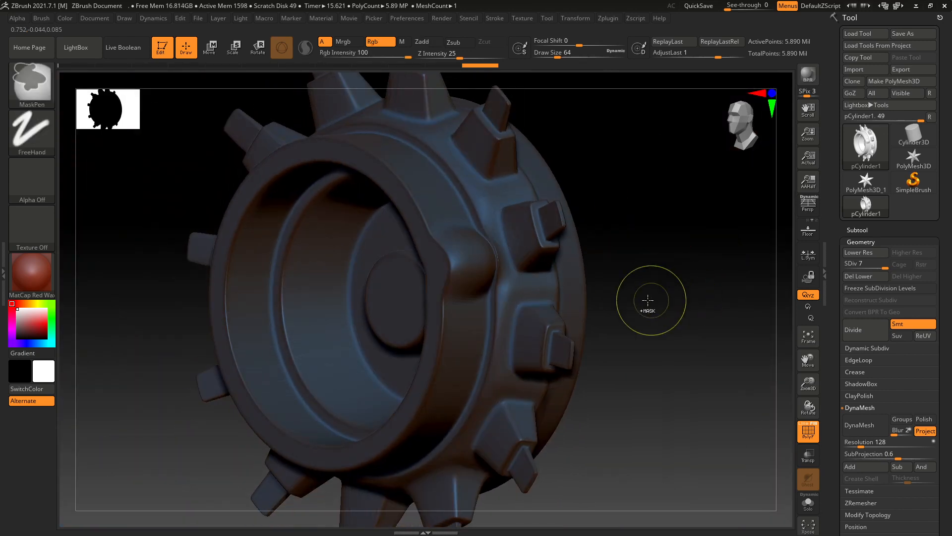
Undo the bump sculpted on the gear's rim.
{"action": "left_click_drag", "start_coordinate": [623, 336], "coordinate": [723, 197]}
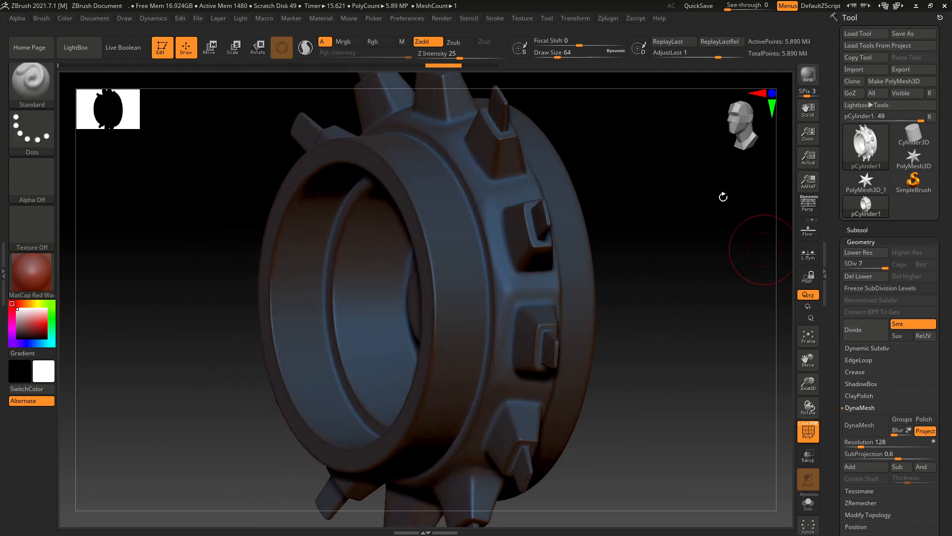
{"action": "left_click", "coordinate": [486, 65]}
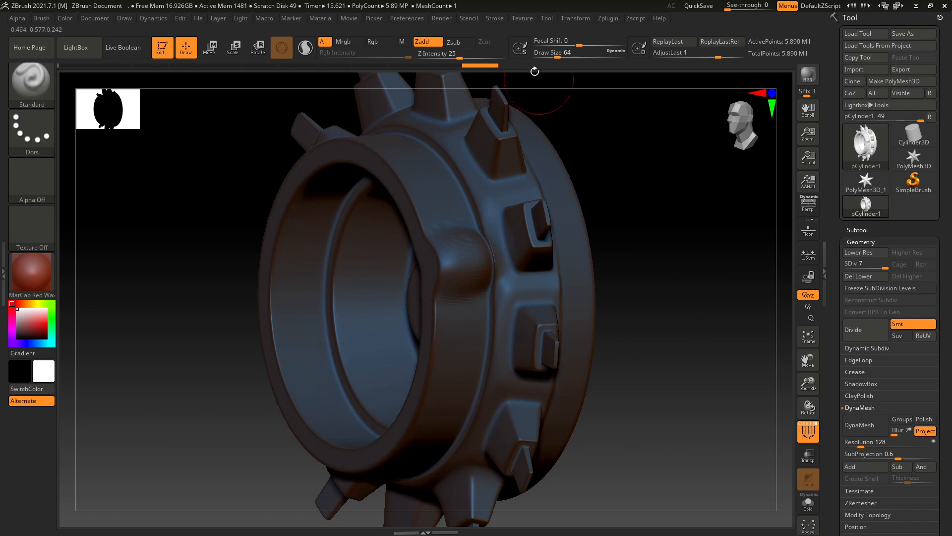
{"action": "key", "text": "ctrl+z"}
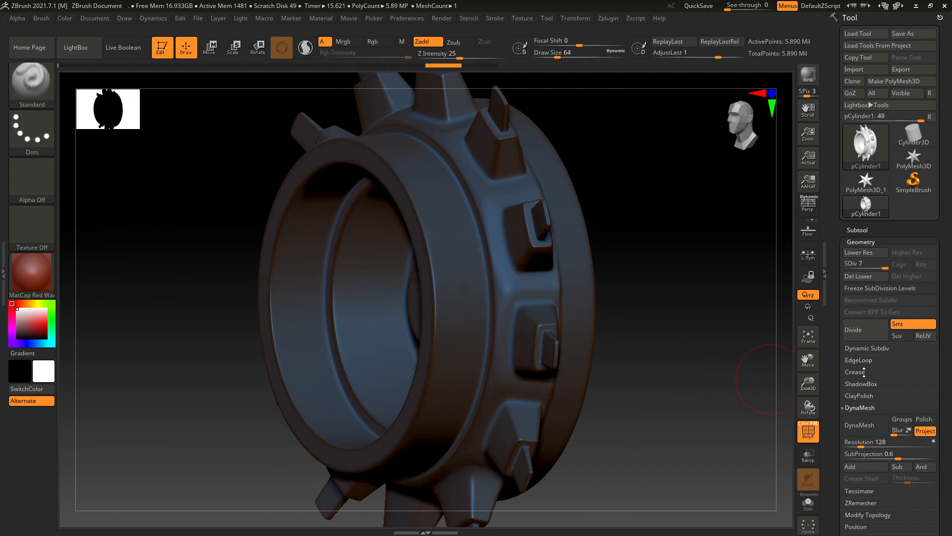
{"action": "left_click_drag", "start_coordinate": [619, 344], "coordinate": [621, 318]}
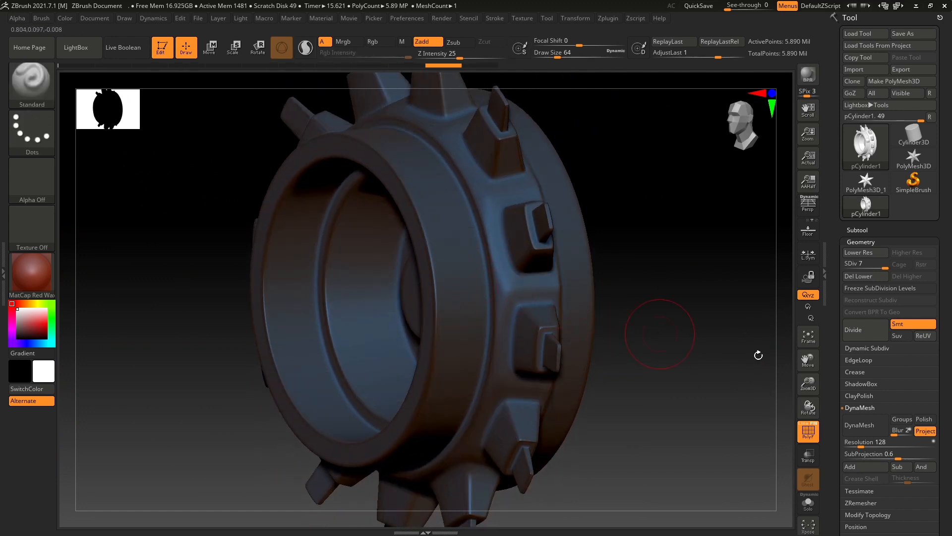
Convert the level 7 gear to a DynaMesh with resolution 400 and blur 0.
{"action": "left_click_drag", "start_coordinate": [857, 441], "coordinate": [892, 431]}
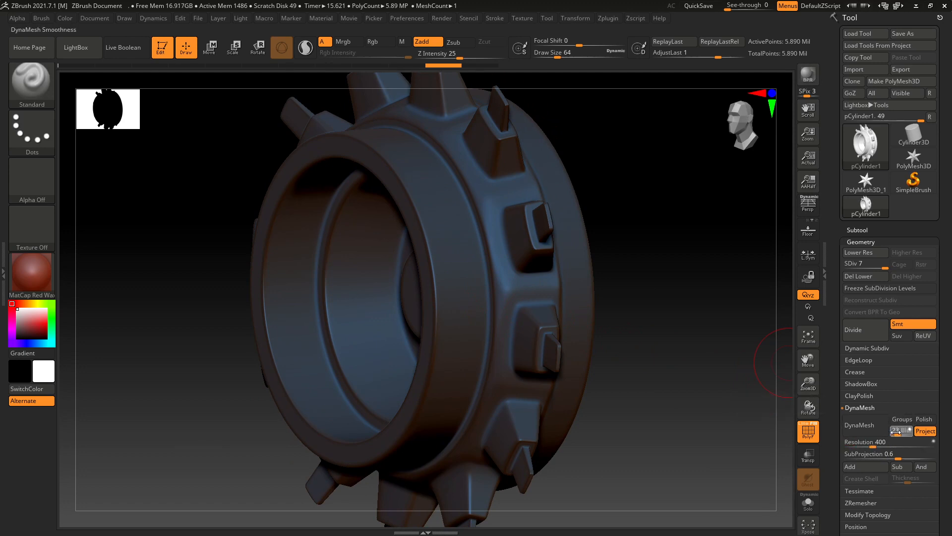
{"action": "left_click", "coordinate": [860, 430]}
{"action": "left_click", "coordinate": [768, 448]}
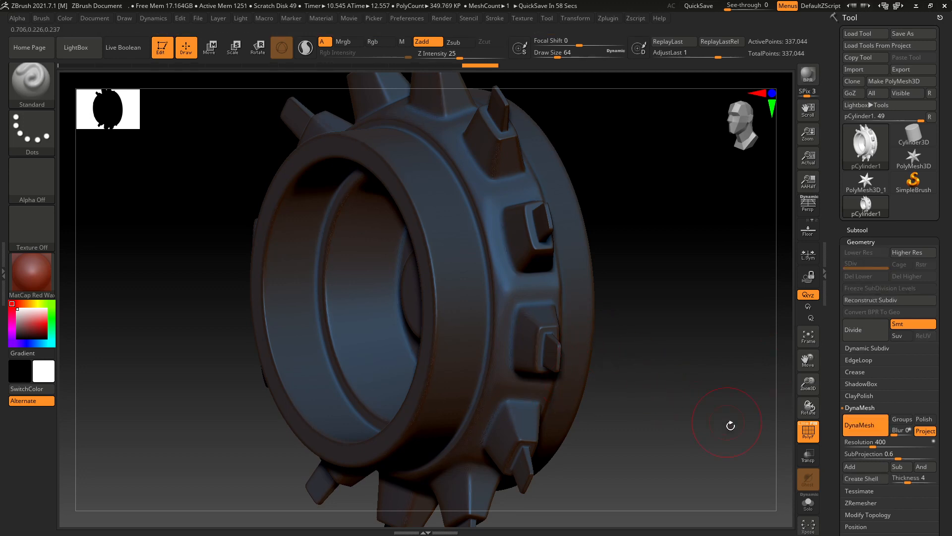
Show the polyframe lines and examine the DynaMesh gear's topology on the rim, side and front.
{"action": "left_click", "coordinate": [816, 431]}
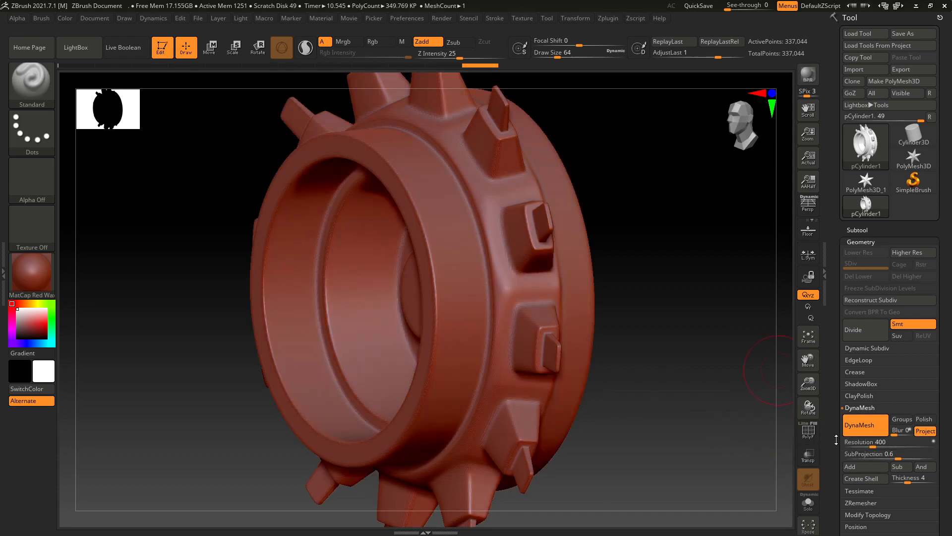
{"action": "left_click", "coordinate": [813, 432]}
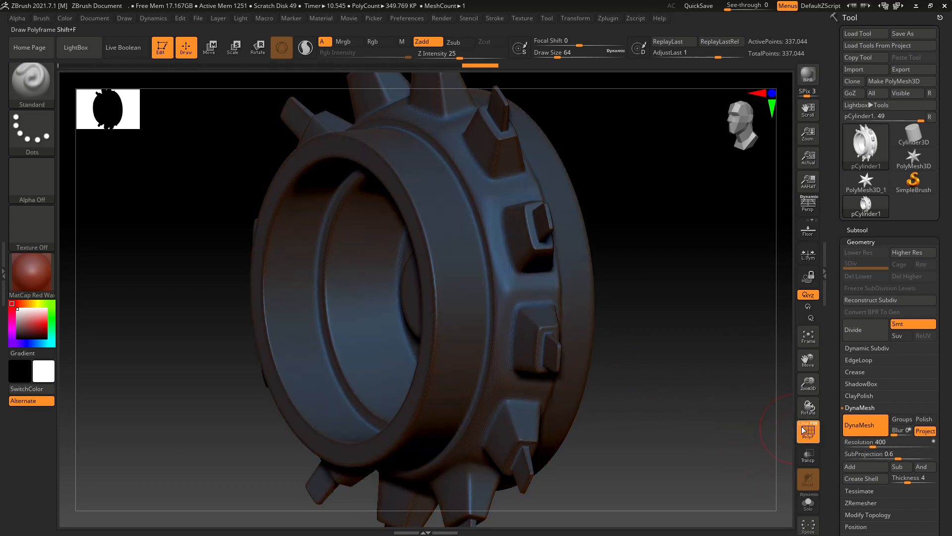
{"action": "left_click", "coordinate": [803, 425]}
{"action": "left_click_drag", "start_coordinate": [734, 387], "coordinate": [449, 288], "text": "alt"}
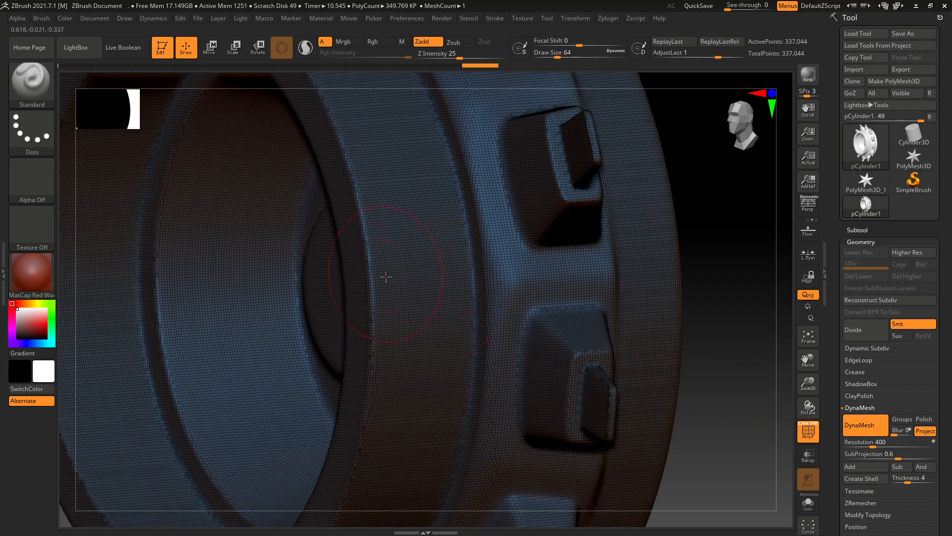
{"action": "left_click_drag", "start_coordinate": [725, 252], "coordinate": [576, 258]}
{"action": "key", "text": "f"}
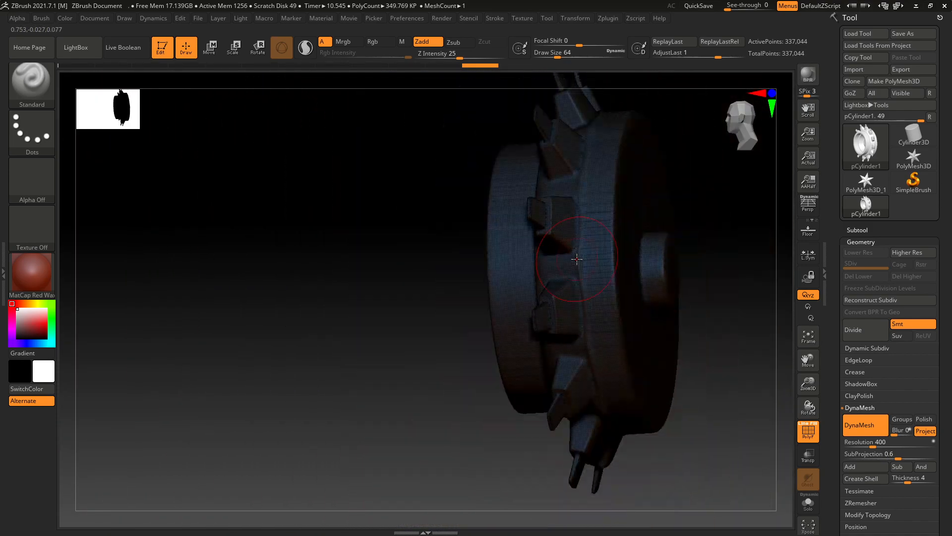
{"action": "left_click_drag", "start_coordinate": [701, 238], "coordinate": [740, 243]}
{"action": "mouse_move", "coordinate": [537, 282]}
{"action": "right_mouse_down", "text": "ctrl"}
{"action": "mouse_move", "coordinate": [557, 266]}
{"action": "mouse_move", "coordinate": [425, 213]}
{"action": "mouse_move", "coordinate": [405, 168]}
{"action": "mouse_move", "coordinate": [431, 318]}
{"action": "right_mouse_up", "text": "ctrl"}
{"action": "right_click_drag", "start_coordinate": [437, 361], "coordinate": [476, 318], "text": "ctrl"}
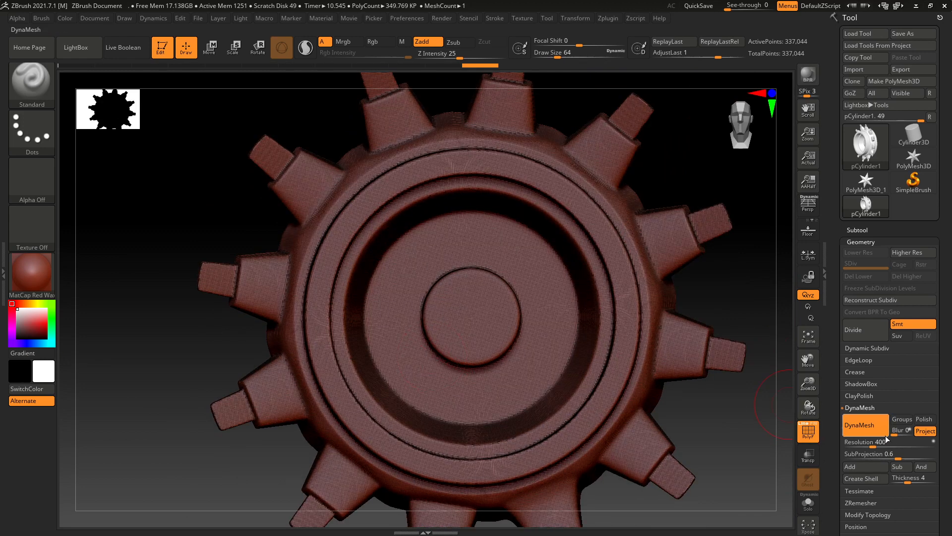
Hide the wireframe lines and examine the DynaMesh surface on the gear's rim, hub and teeth up close.
{"action": "left_click", "coordinate": [808, 430]}
{"action": "right_click_drag", "start_coordinate": [578, 382], "coordinate": [525, 321], "text": "ctrl"}
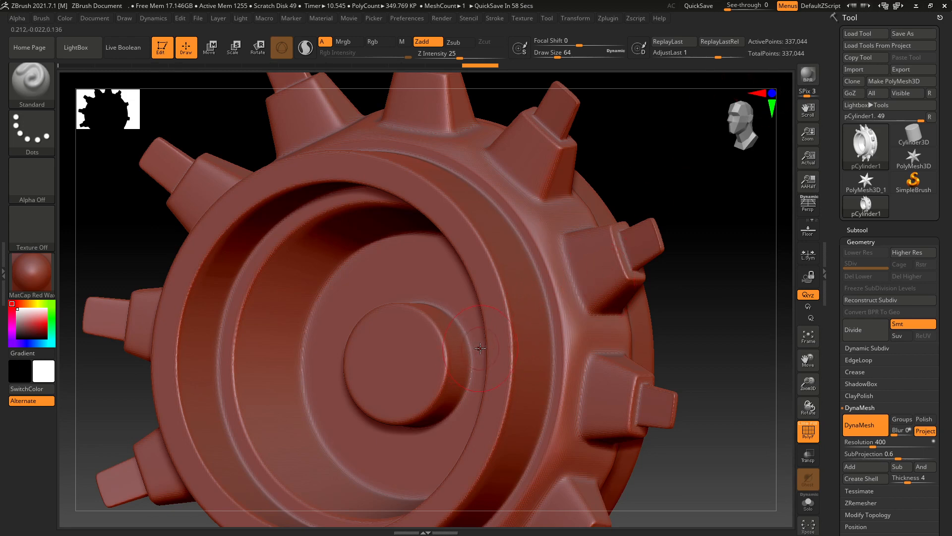
{"action": "right_click_drag", "start_coordinate": [480, 349], "coordinate": [529, 298]}
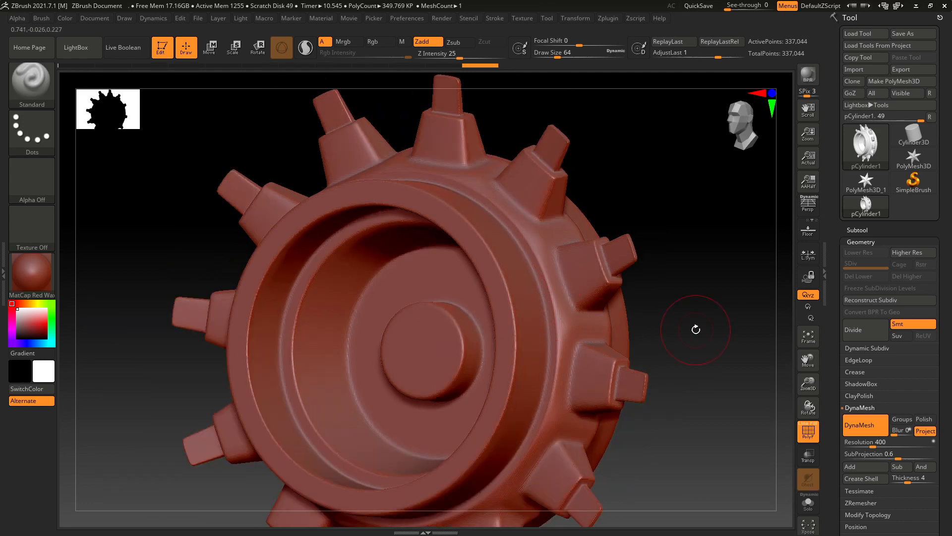
{"action": "right_click_drag", "start_coordinate": [696, 329], "coordinate": [507, 317]}
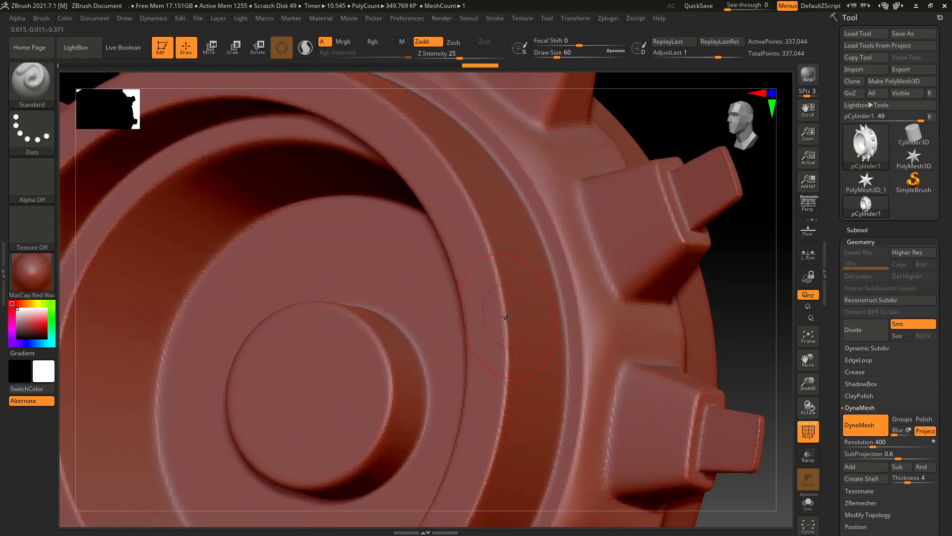
Flatten a short section of the front rim's edge with the TrimDynamic brush at draw size 24, and check the whole gear.
{"action": "key", "text": "b"}
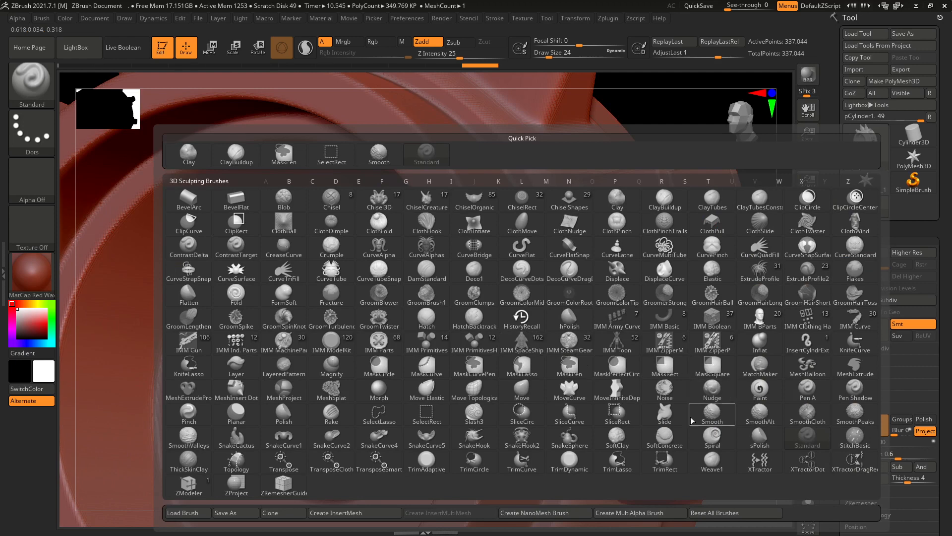
{"action": "left_click", "coordinate": [569, 468]}
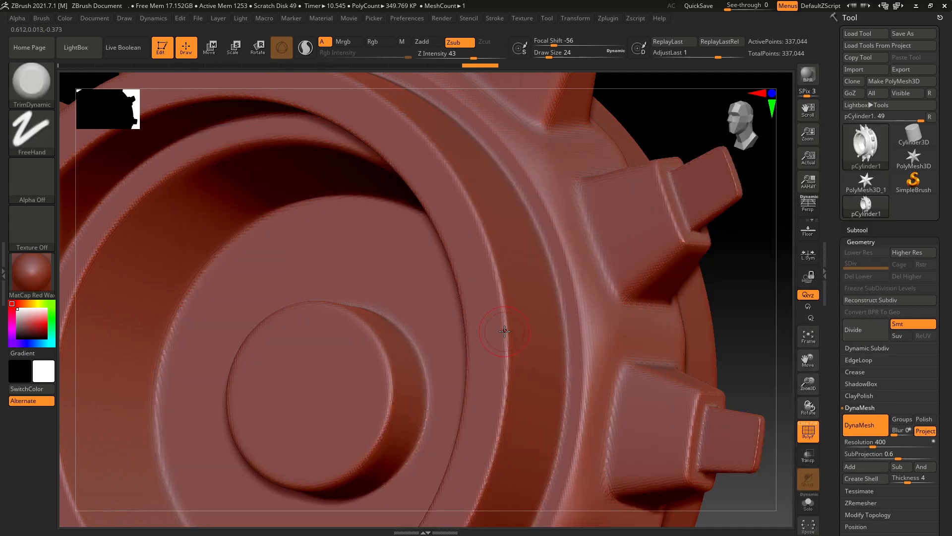
{"action": "right_click_drag", "start_coordinate": [508, 326], "coordinate": [501, 308], "text": "ctrl"}
{"action": "mouse_move", "coordinate": [501, 308]}
{"action": "left_mouse_down"}
{"action": "mouse_move", "coordinate": [496, 347]}
{"action": "mouse_move", "coordinate": [511, 346]}
{"action": "left_mouse_up"}
{"action": "right_click_drag", "start_coordinate": [511, 347], "coordinate": [510, 263], "text": "ctrl"}
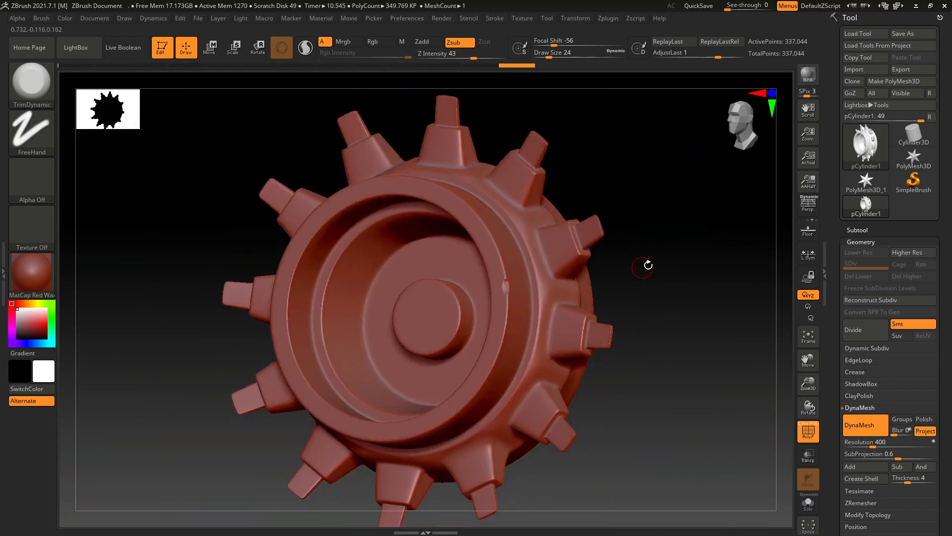
Flatten a section of the front rim's outer edge opposite the first trimmed spot with the TrimDynamic brush at draw size 24.
{"action": "left_click_drag", "start_coordinate": [648, 265], "coordinate": [684, 293]}
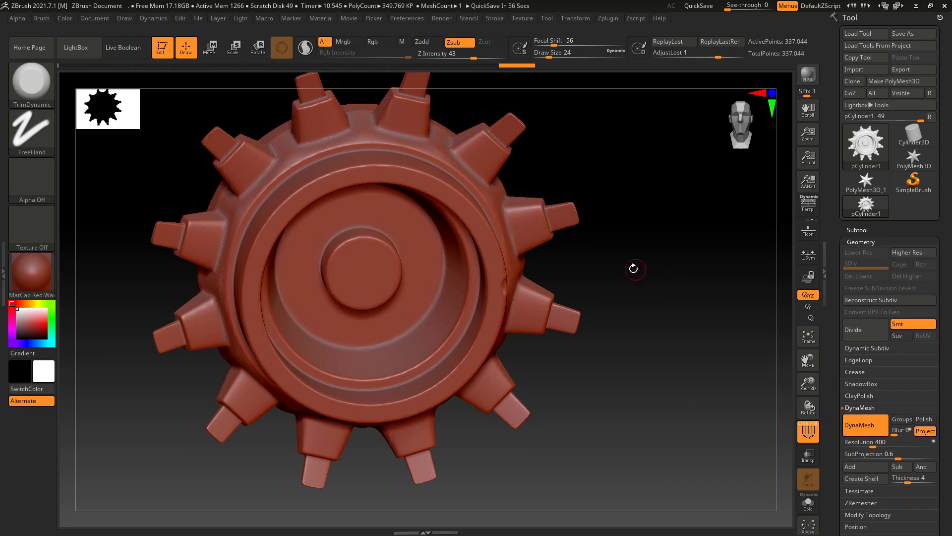
{"action": "left_click_drag", "start_coordinate": [631, 267], "coordinate": [700, 322]}
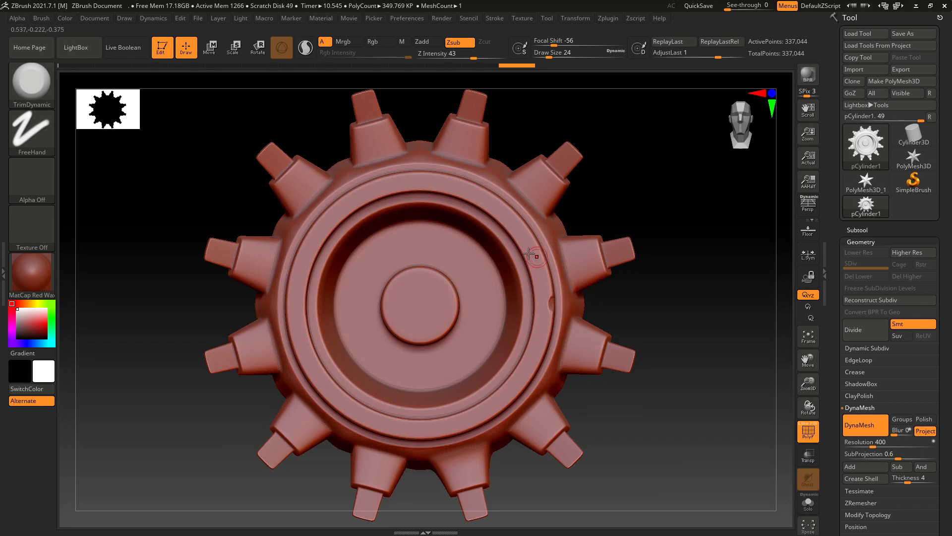
{"action": "left_click_drag", "start_coordinate": [641, 283], "coordinate": [649, 286]}
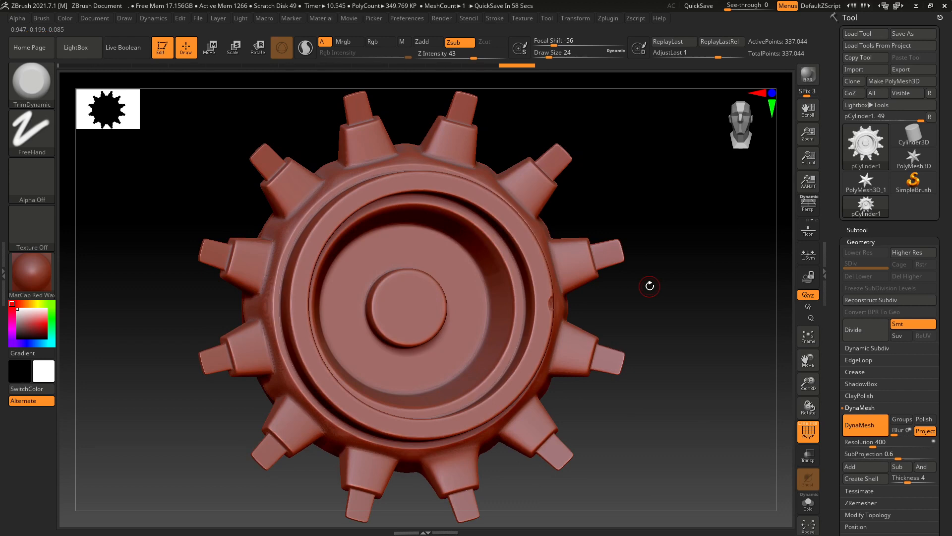
{"action": "left_click_drag", "start_coordinate": [651, 304], "coordinate": [727, 333]}
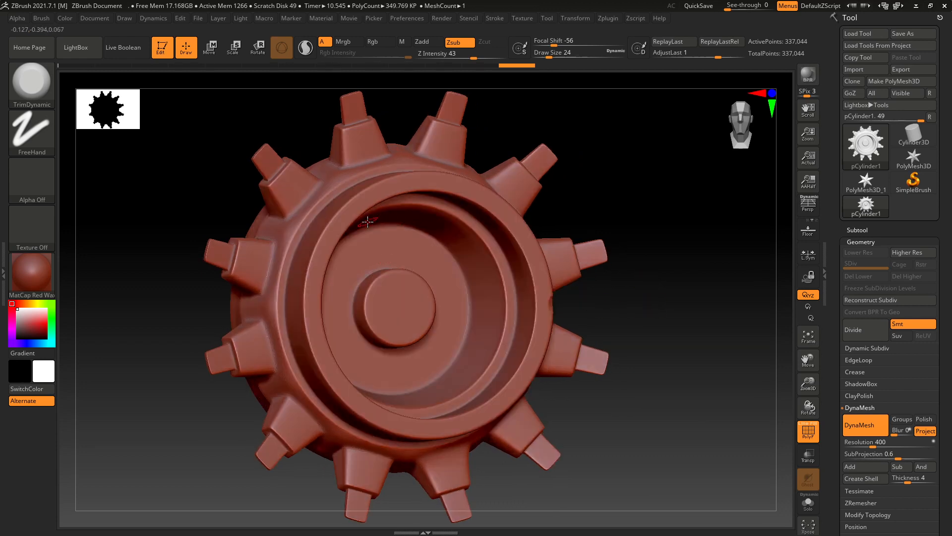
{"action": "scroll", "coordinate": [325, 225], "scroll_direction": "up", "scroll_amount": 7}
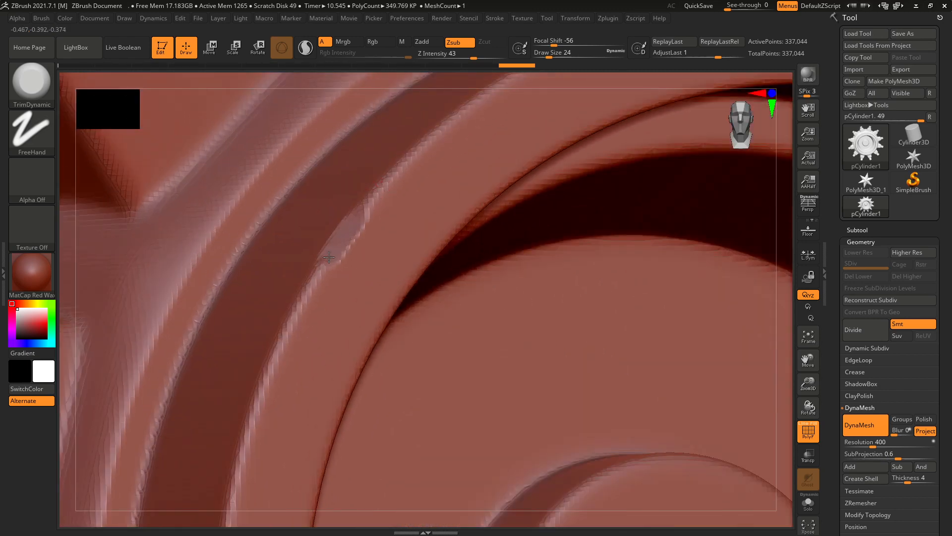
{"action": "left_click_drag", "start_coordinate": [329, 257], "coordinate": [270, 353]}
{"action": "left_click_drag", "start_coordinate": [302, 321], "coordinate": [229, 499]}
{"action": "scroll", "coordinate": [372, 241], "scroll_direction": "down", "scroll_amount": 7}
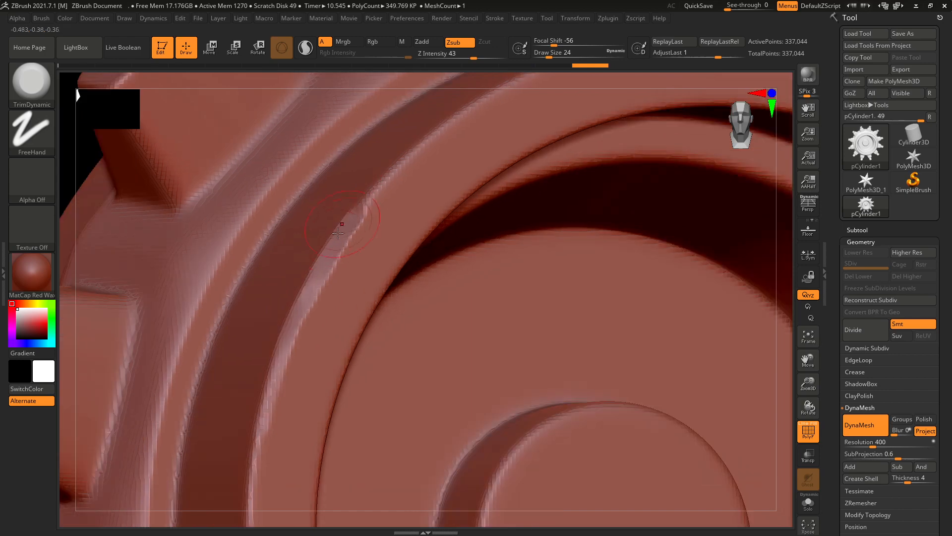
Flatten another short section farther up the same front rim edge, and examine the trimmed spots up close.
{"action": "scroll", "coordinate": [371, 241], "scroll_direction": "up", "scroll_amount": 6}
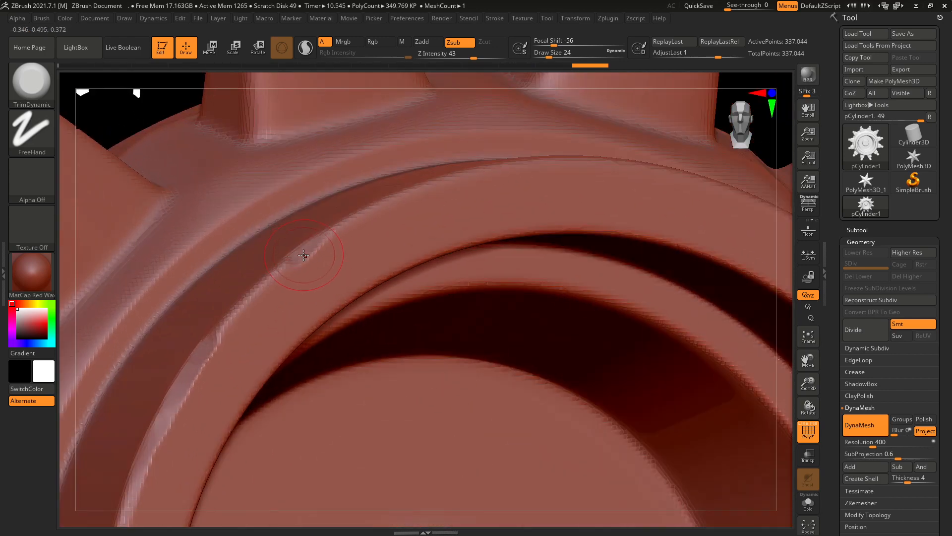
{"action": "mouse_move", "coordinate": [304, 255]}
{"action": "left_mouse_down"}
{"action": "mouse_move", "coordinate": [372, 215]}
{"action": "mouse_move", "coordinate": [361, 214]}
{"action": "left_mouse_up"}
{"action": "scroll", "coordinate": [358, 228], "scroll_direction": "down", "scroll_amount": 7}
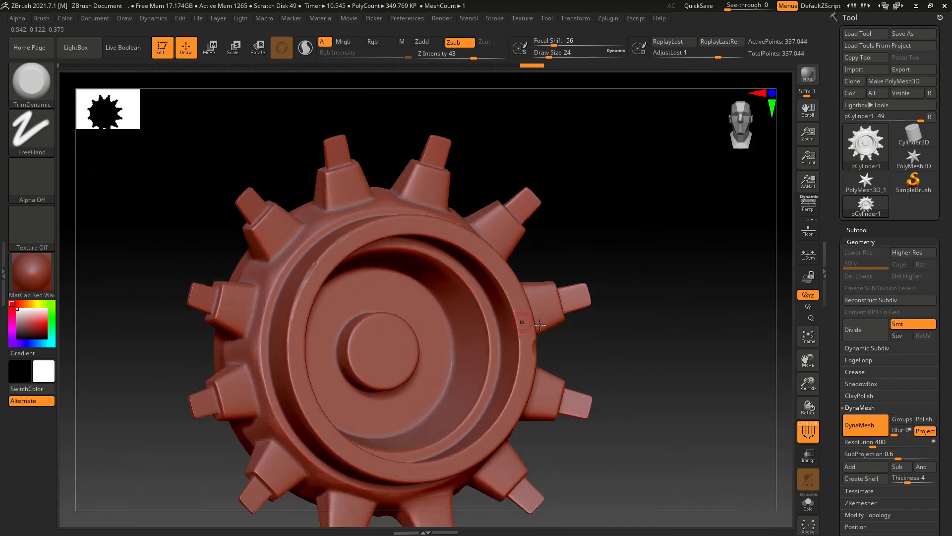
{"action": "scroll", "coordinate": [612, 300], "scroll_direction": "down", "scroll_amount": 1}
{"action": "scroll", "coordinate": [205, 255], "scroll_direction": "up", "scroll_amount": 7}
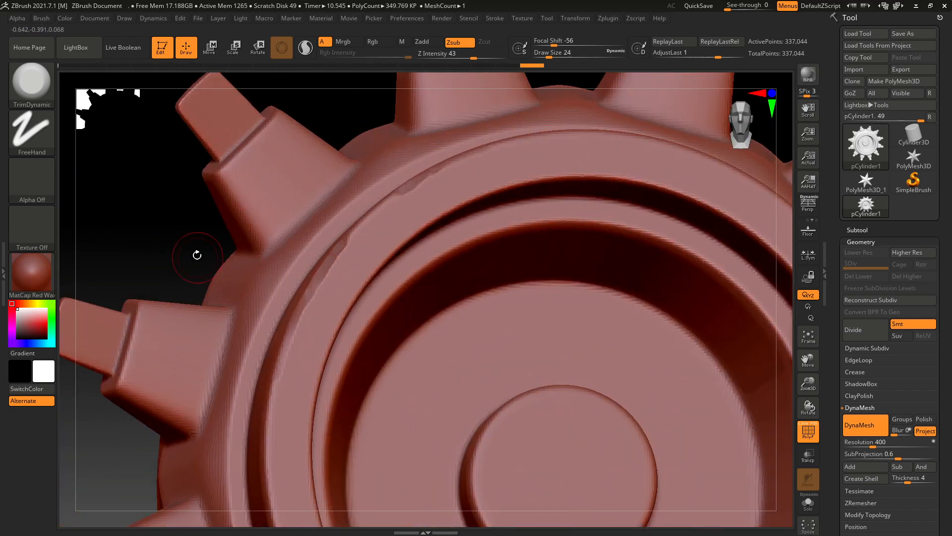
{"action": "scroll", "coordinate": [205, 255], "scroll_direction": "up", "scroll_amount": 6}
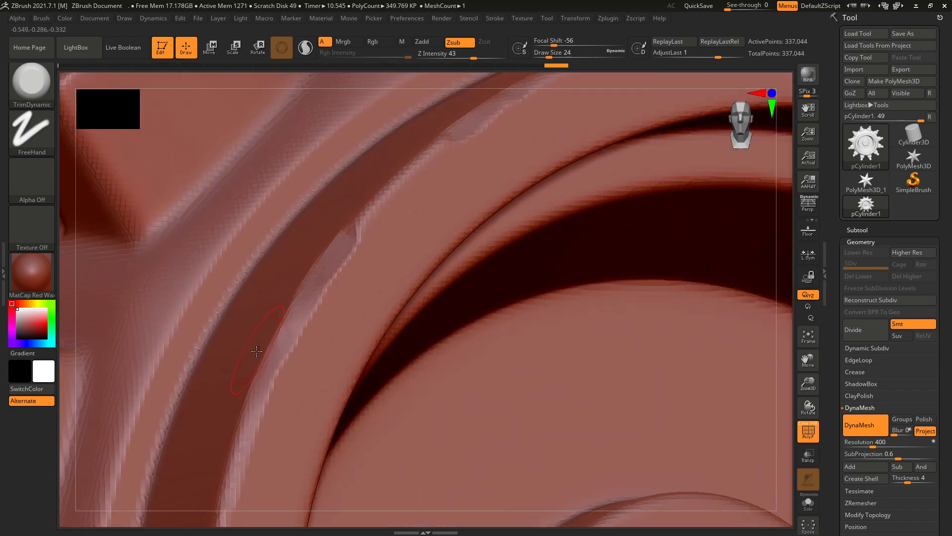
{"action": "scroll", "coordinate": [257, 351], "scroll_direction": "down", "scroll_amount": 8}
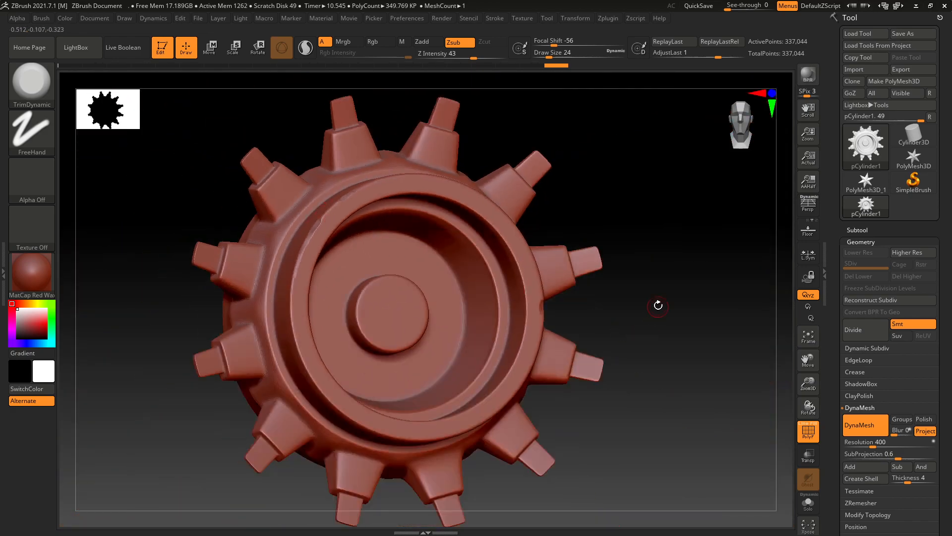
Flatten the shoulder corner of one lower gear tooth with the TrimDynamic brush at draw size 24.
{"action": "left_click_drag", "start_coordinate": [658, 305], "coordinate": [647, 271]}
{"action": "scroll", "coordinate": [474, 488], "scroll_direction": "up", "scroll_amount": 4}
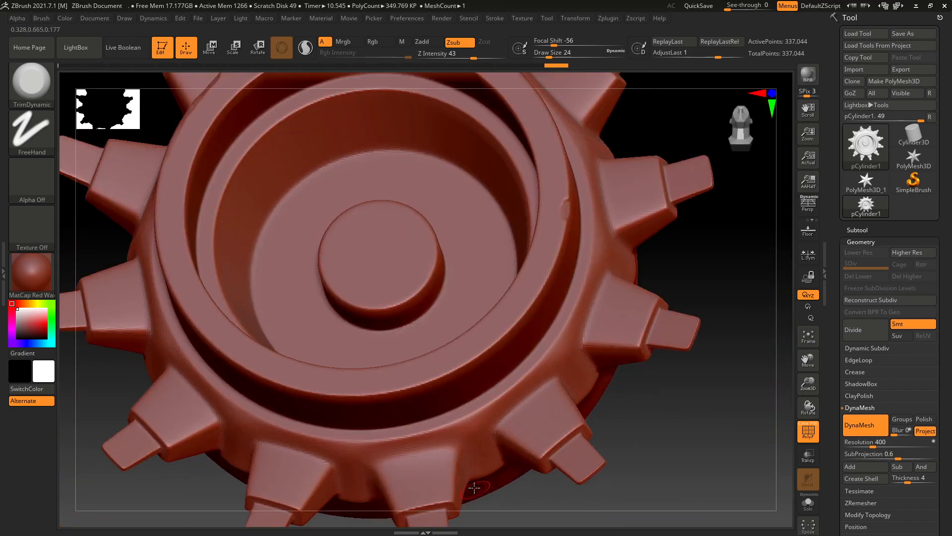
{"action": "right_click_drag", "start_coordinate": [475, 488], "coordinate": [472, 468], "text": "ctrl"}
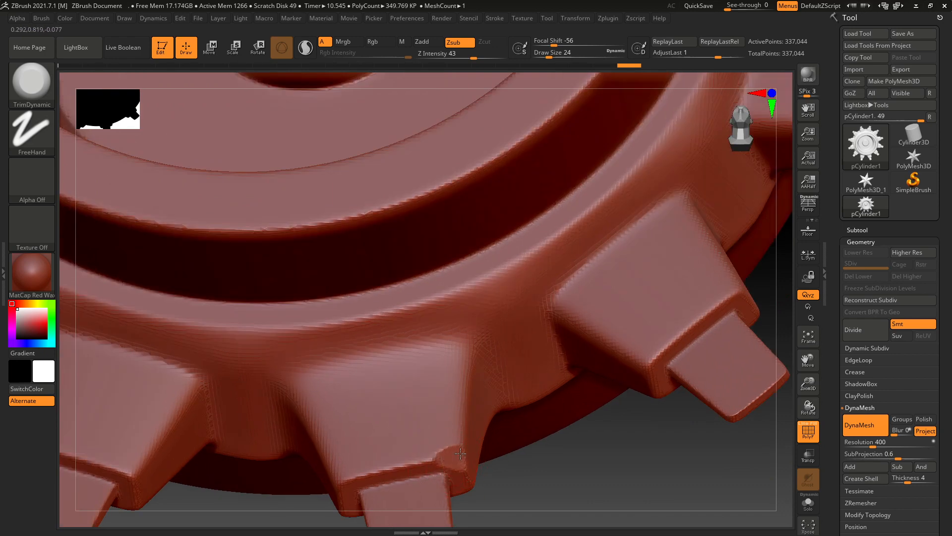
{"action": "mouse_move", "coordinate": [461, 453]}
{"action": "left_mouse_down"}
{"action": "mouse_move", "coordinate": [465, 466]}
{"action": "mouse_move", "coordinate": [456, 456]}
{"action": "left_mouse_up"}
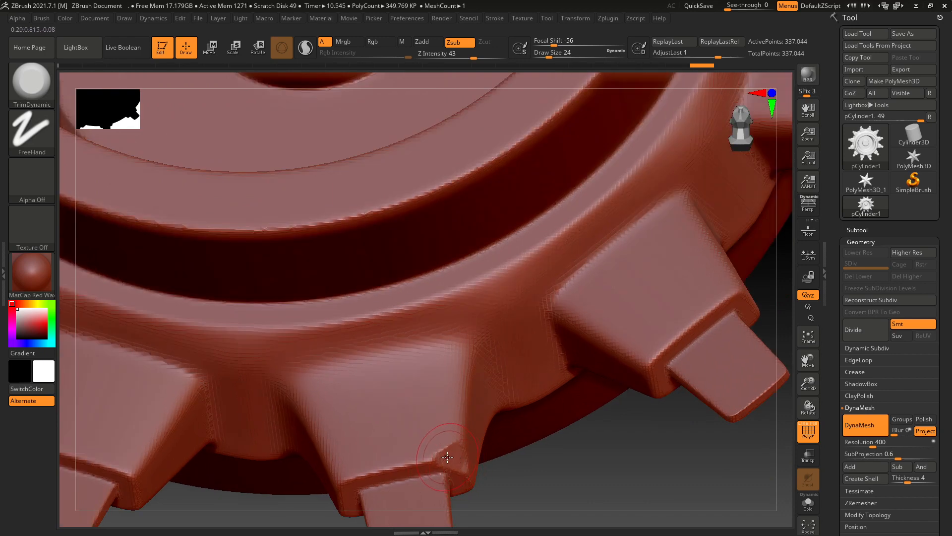
{"action": "right_click_drag", "start_coordinate": [448, 457], "coordinate": [452, 342], "text": "ctrl"}
Flatten a section of the large disc's edge on the back of the gear with the TrimDynamic brush.
{"action": "left_click_drag", "start_coordinate": [612, 392], "coordinate": [511, 414]}
{"action": "right_click_drag", "start_coordinate": [406, 297], "coordinate": [415, 340], "text": "ctrl"}
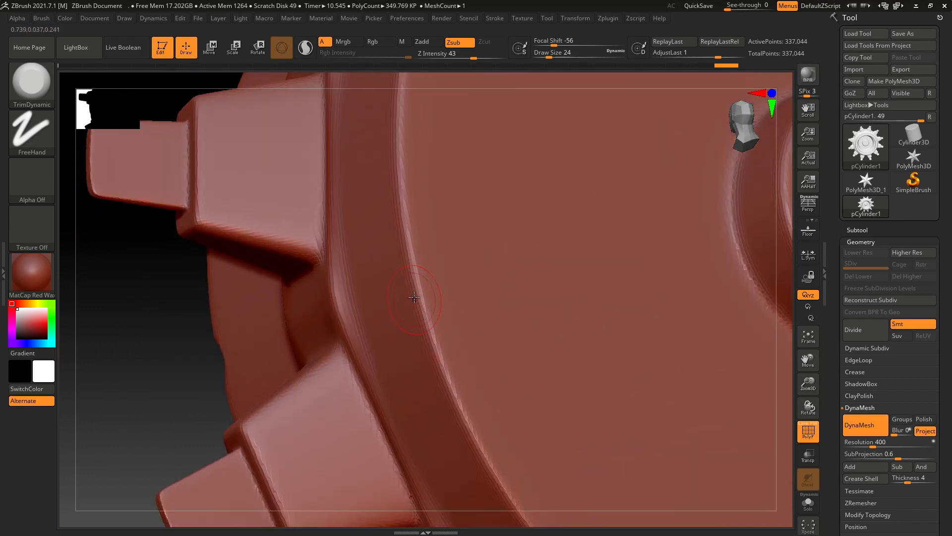
{"action": "mouse_move", "coordinate": [415, 298]}
{"action": "left_mouse_down"}
{"action": "mouse_move", "coordinate": [441, 360]}
{"action": "mouse_move", "coordinate": [405, 214]}
{"action": "mouse_move", "coordinate": [428, 336]}
{"action": "left_mouse_up"}
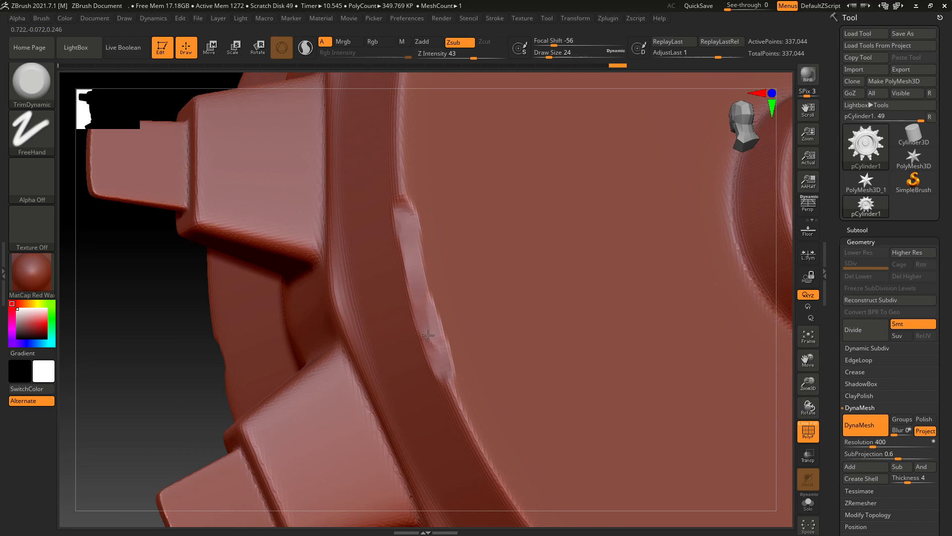
{"action": "left_click_drag", "start_coordinate": [454, 390], "coordinate": [478, 448]}
Flatten a second short section on the opposite side of the back disc's edge, and check the whole gear.
{"action": "mouse_move", "coordinate": [346, 152]}
{"action": "right_mouse_down", "text": "ctrl"}
{"action": "mouse_move", "coordinate": [281, 312]}
{"action": "mouse_move", "coordinate": [238, 308]}
{"action": "right_mouse_up", "text": "ctrl"}
{"action": "right_click_drag", "start_coordinate": [683, 332], "coordinate": [686, 422], "text": "ctrl"}
{"action": "right_click_drag", "start_coordinate": [609, 323], "coordinate": [591, 300], "text": "ctrl"}
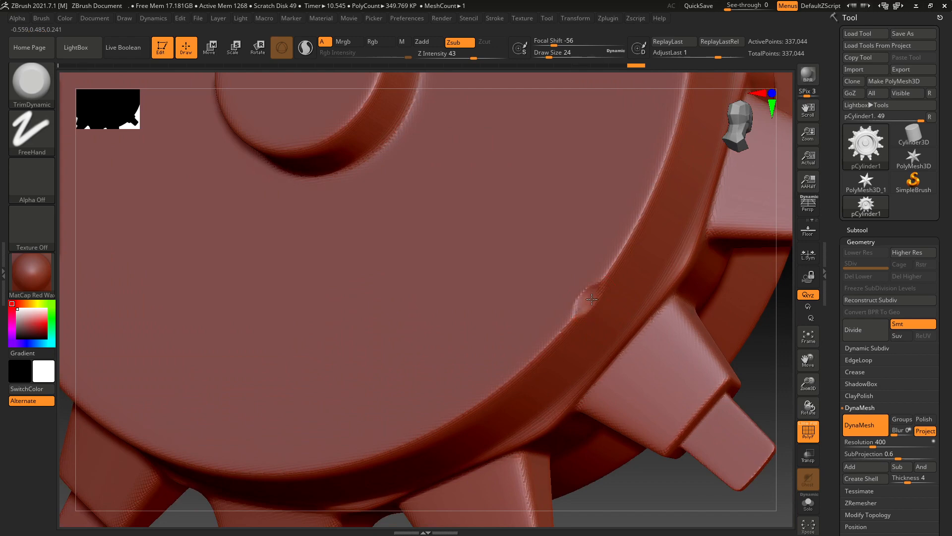
{"action": "left_click_drag", "start_coordinate": [592, 299], "coordinate": [559, 341]}
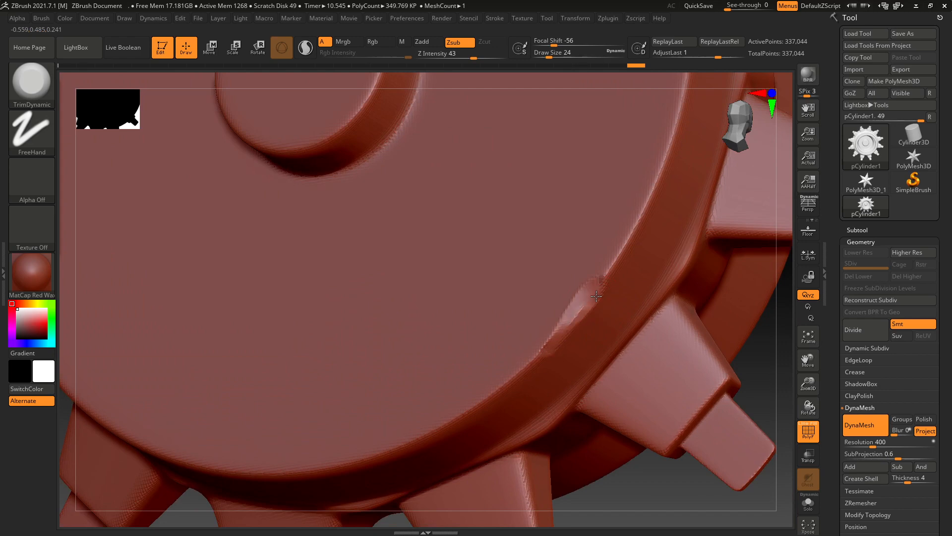
{"action": "key", "text": "f"}
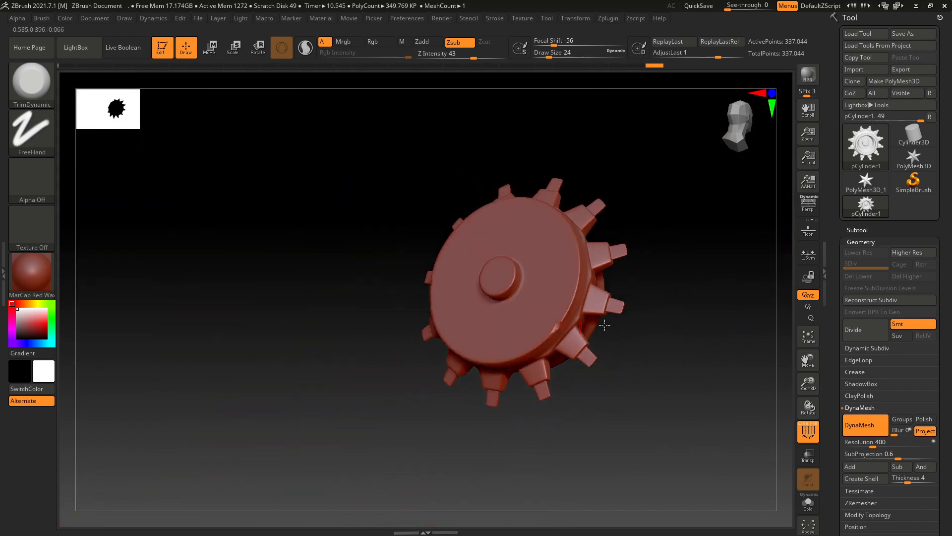
{"action": "left_click_drag", "start_coordinate": [725, 314], "coordinate": [556, 402]}
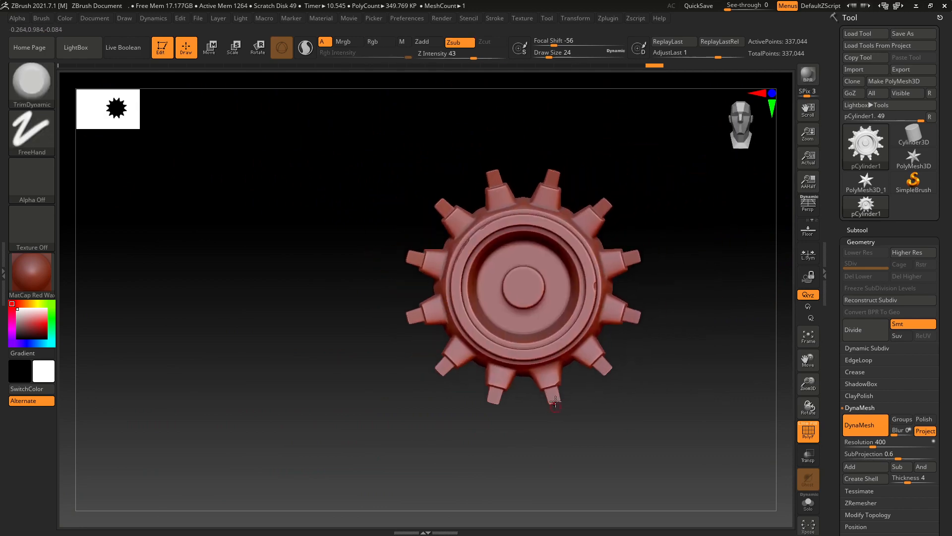
Browse the brush folders in LightBox and close it without choosing a brush.
{"action": "left_click", "coordinate": [76, 47]}
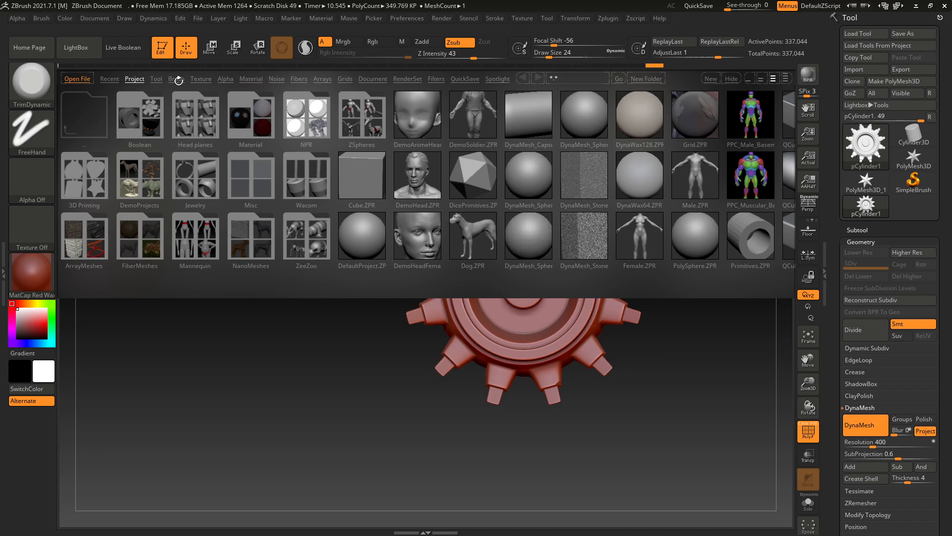
{"action": "left_click", "coordinate": [178, 79]}
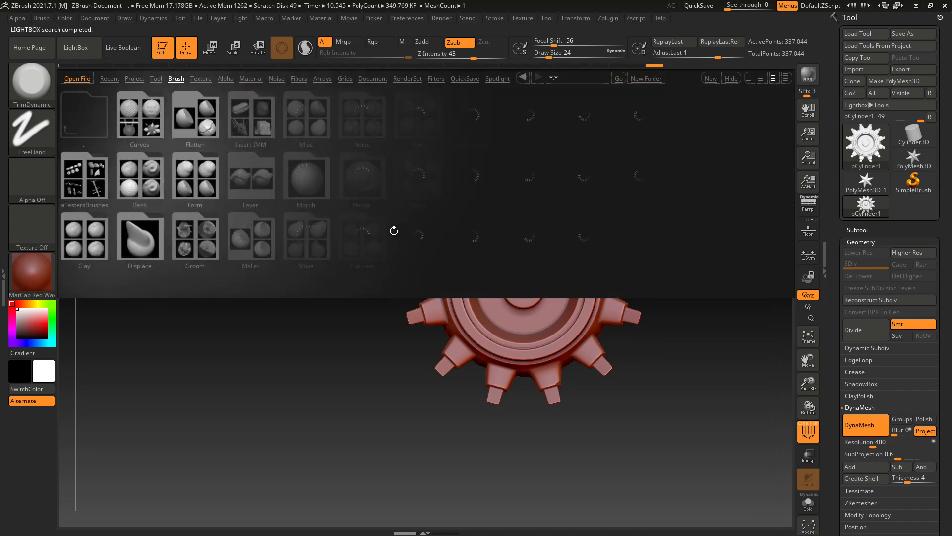
{"action": "left_click_drag", "start_coordinate": [579, 217], "coordinate": [537, 221]}
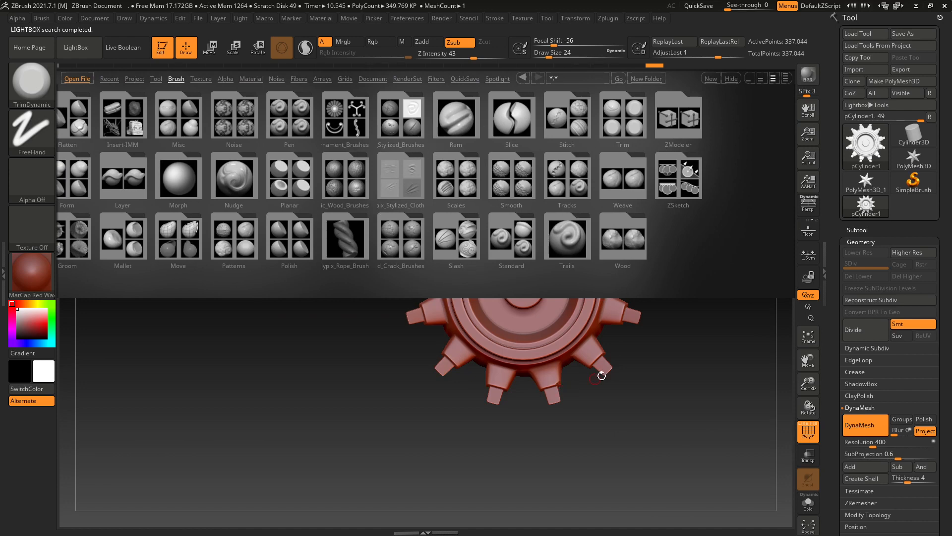
{"action": "left_click", "coordinate": [76, 47]}
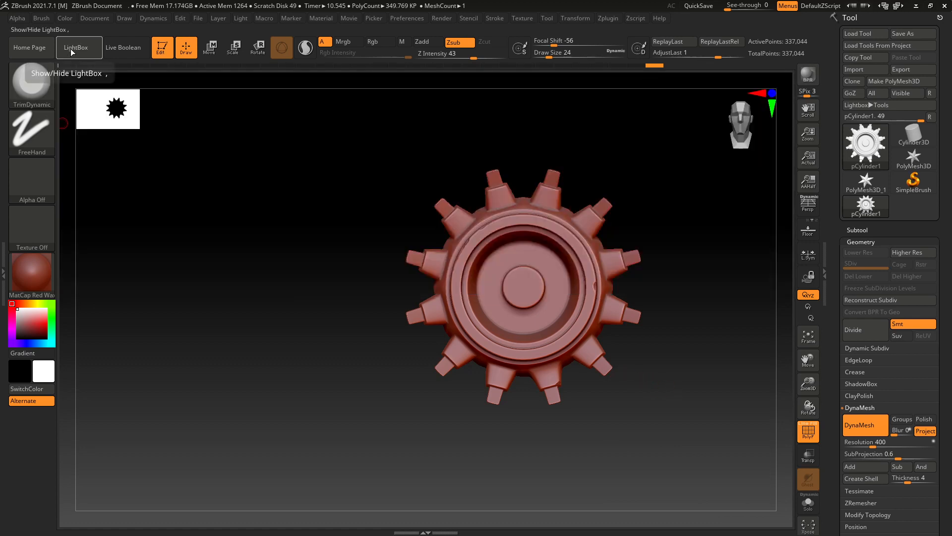
Try flattening a long section of the front rim's lower edge with the TrimDynamic brush at draw size 36, and undo it.
{"action": "right_click_drag", "start_coordinate": [599, 322], "coordinate": [510, 392], "text": "ctrl"}
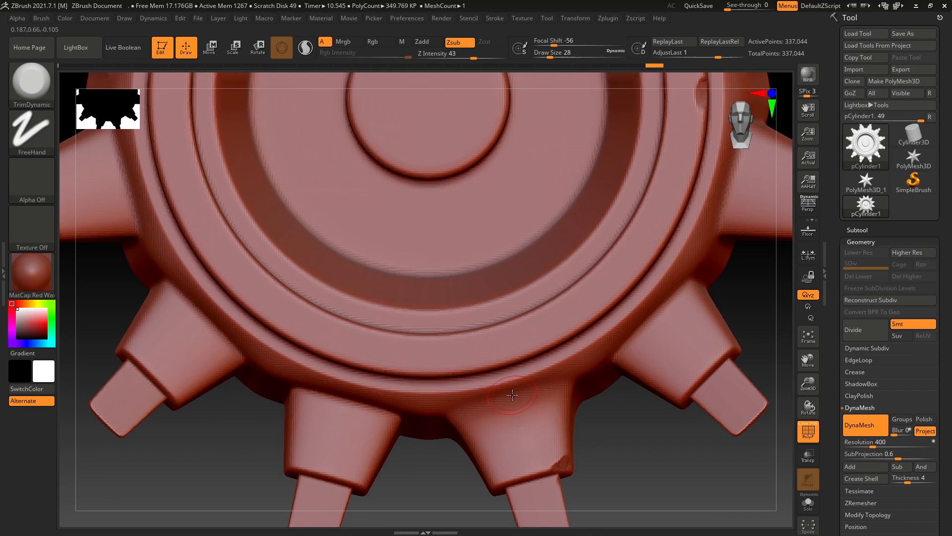
{"action": "mouse_move", "coordinate": [288, 326]}
{"action": "left_mouse_down"}
{"action": "mouse_move", "coordinate": [243, 302]}
{"action": "mouse_move", "coordinate": [187, 210]}
{"action": "left_mouse_up"}
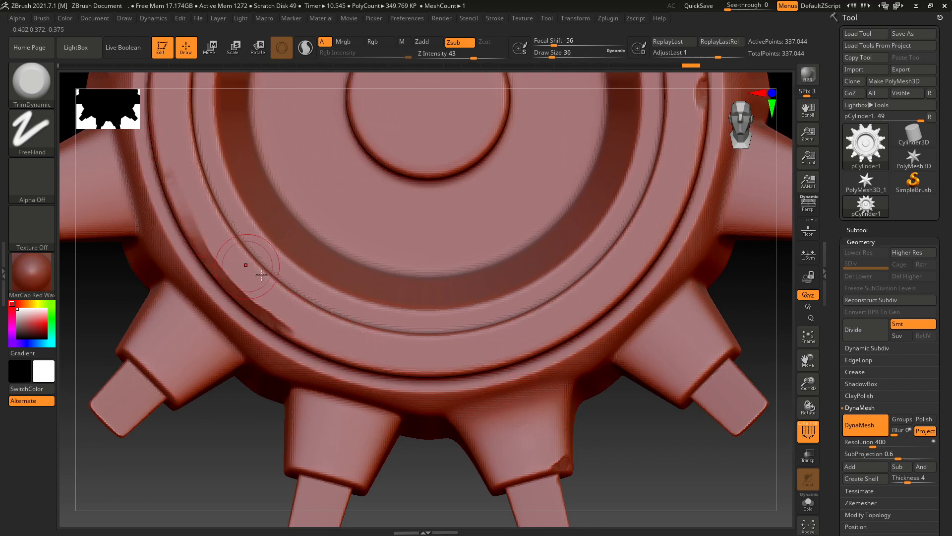
{"action": "right_click_drag", "start_coordinate": [263, 282], "coordinate": [233, 380], "text": "ctrl"}
{"action": "mouse_move", "coordinate": [218, 412]}
{"action": "right_mouse_down"}
{"action": "mouse_move", "coordinate": [238, 418]}
{"action": "mouse_move", "coordinate": [229, 252]}
{"action": "right_mouse_up"}
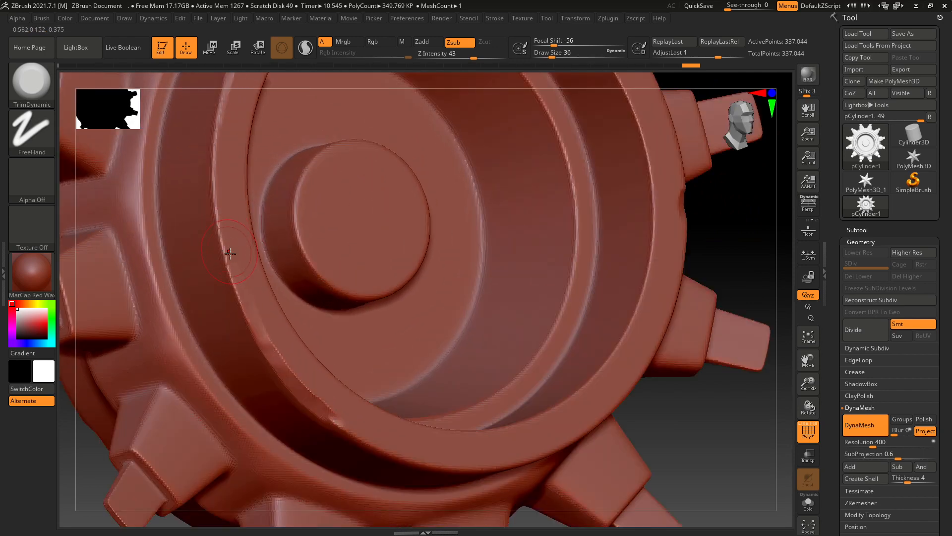
{"action": "key", "text": "ctrl+z"}
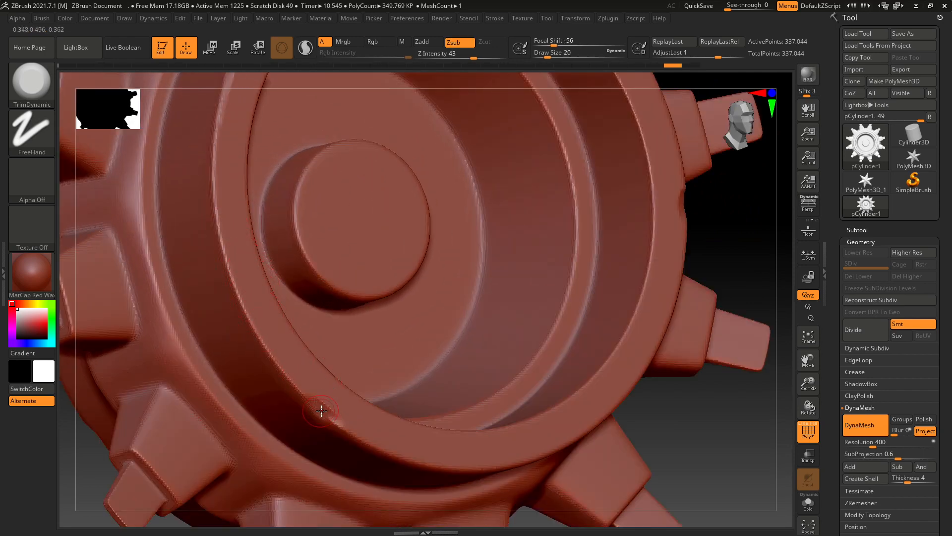
Flatten short sections of the front rim's outer edge with the TrimDynamic brush at draw size 20.
{"action": "key", "text": "ctrl+shift+z"}
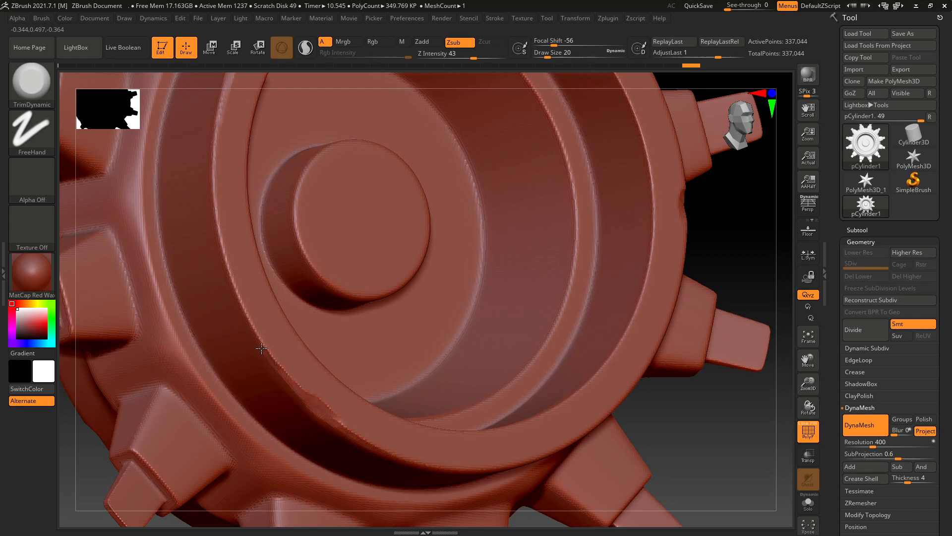
{"action": "key", "text": "ctrl+shift+z"}
{"action": "right_click_drag", "start_coordinate": [363, 253], "coordinate": [343, 362], "text": "ctrl"}
{"action": "mouse_move", "coordinate": [289, 333]}
{"action": "right_mouse_down", "text": "ctrl"}
{"action": "mouse_move", "coordinate": [239, 306]}
{"action": "mouse_move", "coordinate": [221, 278]}
{"action": "right_mouse_up", "text": "ctrl"}
{"action": "mouse_move", "coordinate": [274, 326]}
{"action": "left_mouse_down"}
{"action": "mouse_move", "coordinate": [264, 333]}
{"action": "mouse_move", "coordinate": [275, 335]}
{"action": "left_mouse_up"}
{"action": "right_click_drag", "start_coordinate": [265, 332], "coordinate": [361, 461], "text": "ctrl"}
{"action": "right_click_drag", "start_coordinate": [274, 122], "coordinate": [273, 276], "text": "ctrl"}
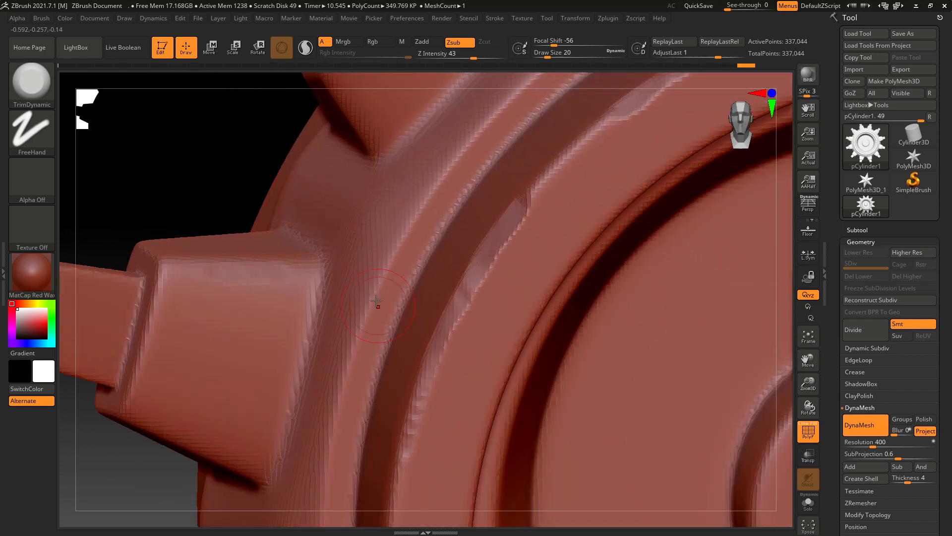
Flatten the raised edge between the tooth bases and the groove around the front rim with short TrimDynamic strokes.
{"action": "left_click_drag", "start_coordinate": [373, 297], "coordinate": [402, 238]}
{"action": "left_click_drag", "start_coordinate": [436, 186], "coordinate": [448, 173]}
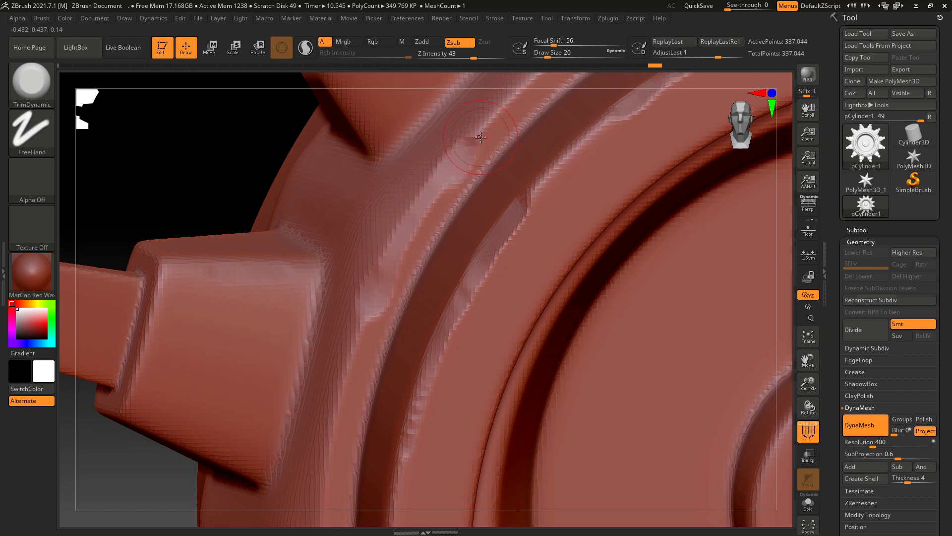
{"action": "right_click_drag", "start_coordinate": [389, 197], "coordinate": [284, 324], "text": "ctrl"}
Extend the flattening above and below the first notch on the front rim's edge with TrimDynamic at draw size 20.
{"action": "right_click_drag", "start_coordinate": [467, 298], "coordinate": [474, 180], "text": "ctrl"}
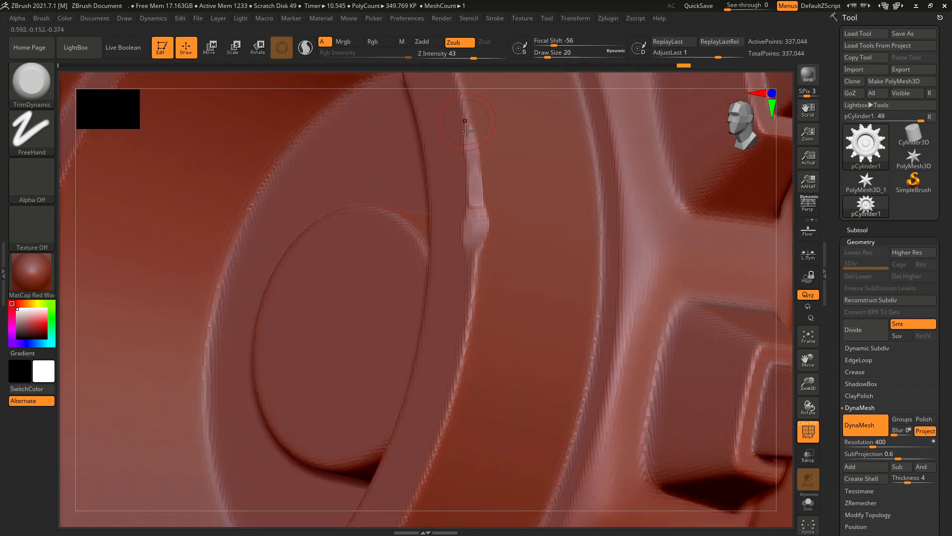
{"action": "left_click_drag", "start_coordinate": [480, 267], "coordinate": [477, 293]}
{"action": "right_click_drag", "start_coordinate": [458, 238], "coordinate": [471, 338], "text": "ctrl"}
{"action": "mouse_move", "coordinate": [639, 288]}
{"action": "right_mouse_down"}
{"action": "mouse_move", "coordinate": [663, 319]}
{"action": "mouse_move", "coordinate": [652, 281]}
{"action": "right_mouse_up"}
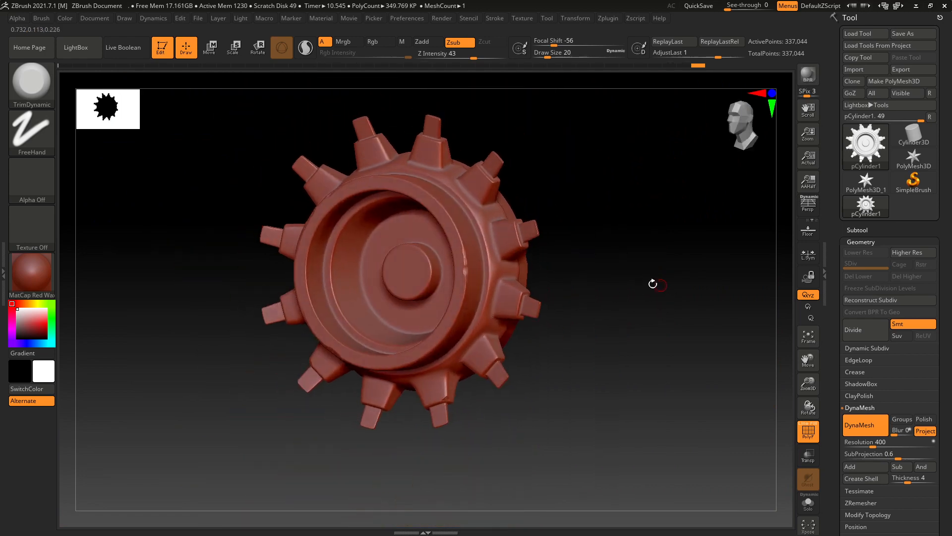
{"action": "right_click_drag", "start_coordinate": [485, 270], "coordinate": [469, 299], "text": "ctrl"}
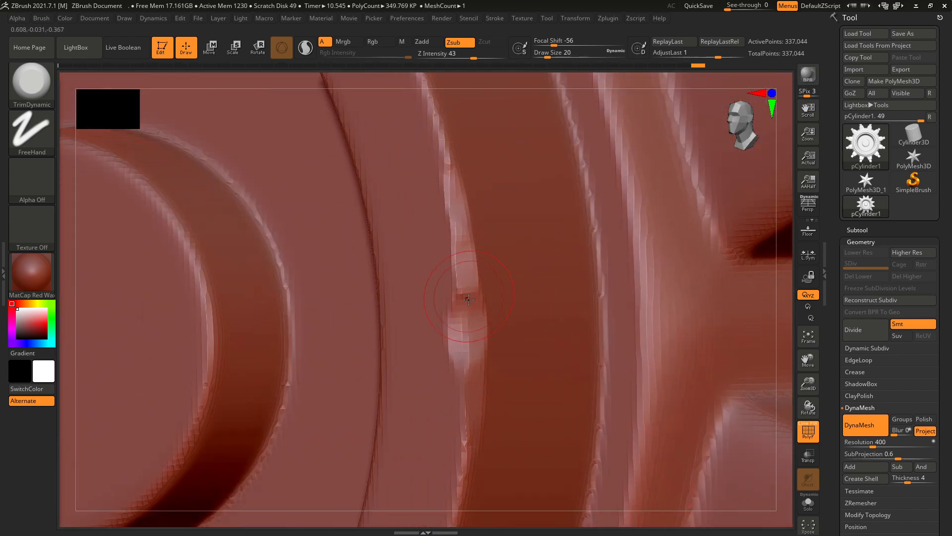
{"action": "left_click_drag", "start_coordinate": [465, 291], "coordinate": [452, 218]}
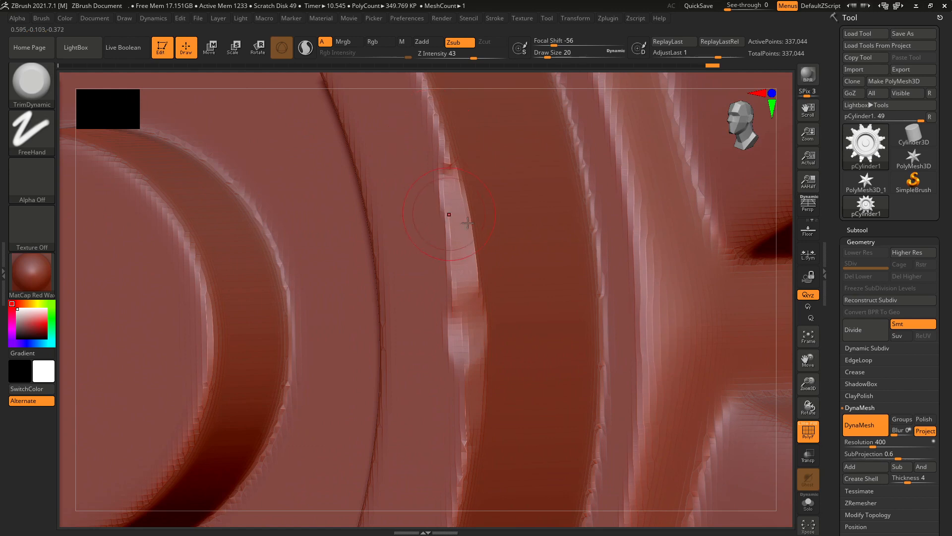
Flatten the corners of a front-facing gear tooth's tip with short TrimDynamic strokes at draw size 20.
{"action": "right_click_drag", "start_coordinate": [467, 222], "coordinate": [473, 221], "text": "ctrl"}
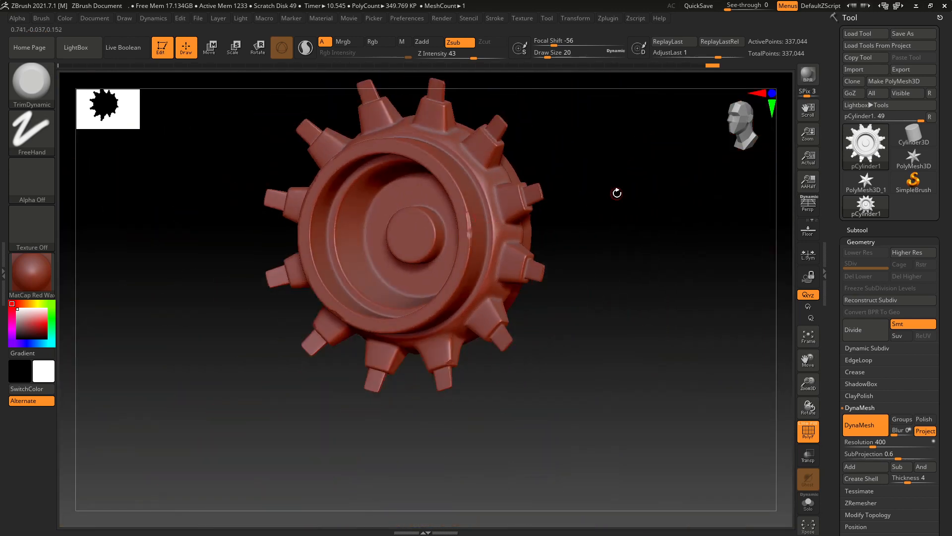
{"action": "right_click_drag", "start_coordinate": [617, 193], "coordinate": [551, 194]}
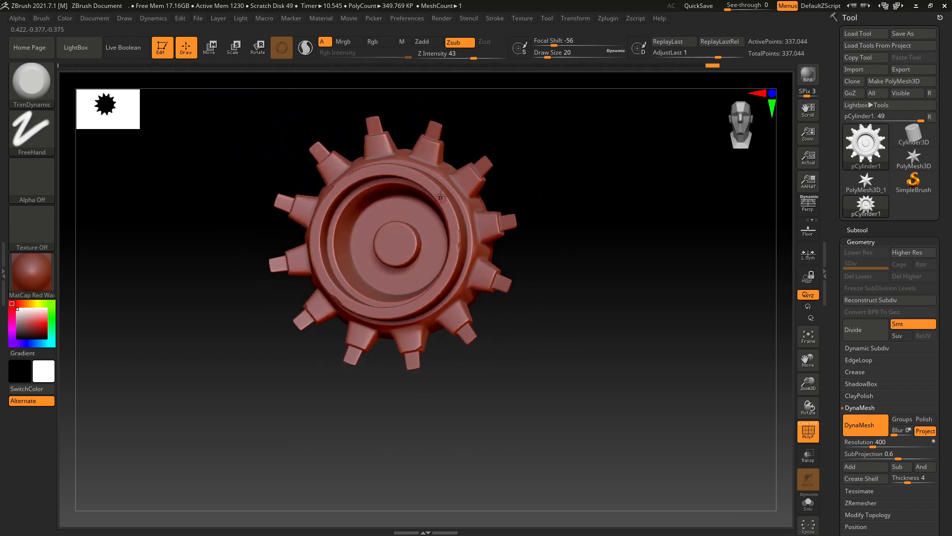
{"action": "right_click_drag", "start_coordinate": [441, 196], "coordinate": [379, 200], "text": "ctrl"}
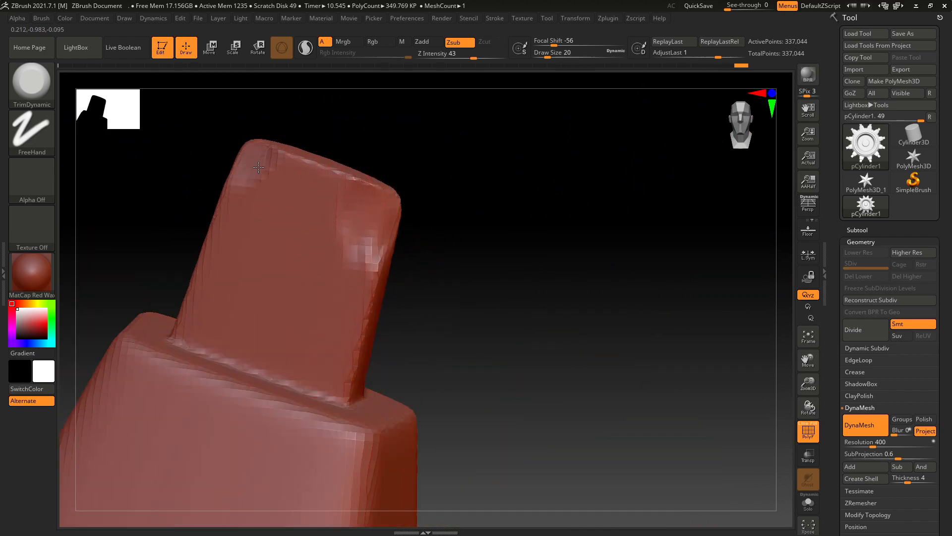
{"action": "right_click_drag", "start_coordinate": [321, 218], "coordinate": [426, 378], "text": "ctrl"}
{"action": "left_click_drag", "start_coordinate": [424, 382], "coordinate": [362, 368]}
{"action": "mouse_move", "coordinate": [432, 370]}
{"action": "left_mouse_down"}
{"action": "mouse_move", "coordinate": [443, 376]}
{"action": "mouse_move", "coordinate": [464, 303]}
{"action": "left_mouse_up"}
{"action": "right_click_drag", "start_coordinate": [347, 313], "coordinate": [358, 263], "text": "ctrl"}
{"action": "mouse_move", "coordinate": [457, 276]}
{"action": "left_mouse_down"}
{"action": "mouse_move", "coordinate": [366, 280]}
{"action": "mouse_move", "coordinate": [385, 263]}
{"action": "mouse_move", "coordinate": [364, 264]}
{"action": "left_mouse_up"}
Flatten the upper-left rim edge of the raised round hub on the gear's back with TrimDynamic at draw size 20.
{"action": "right_click_drag", "start_coordinate": [522, 248], "coordinate": [500, 260], "text": "ctrl"}
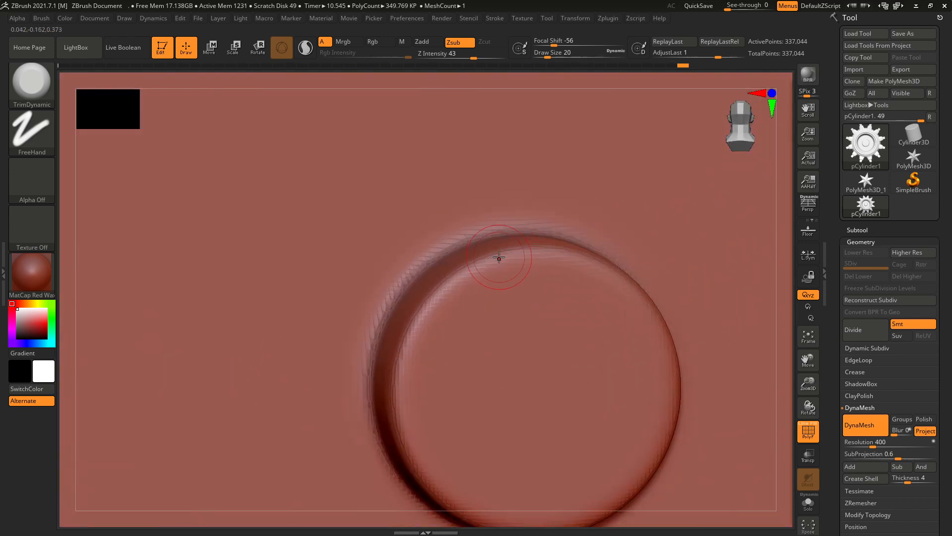
{"action": "mouse_move", "coordinate": [451, 296]}
{"action": "left_mouse_down"}
{"action": "mouse_move", "coordinate": [466, 280]}
{"action": "mouse_move", "coordinate": [533, 259]}
{"action": "left_mouse_up"}
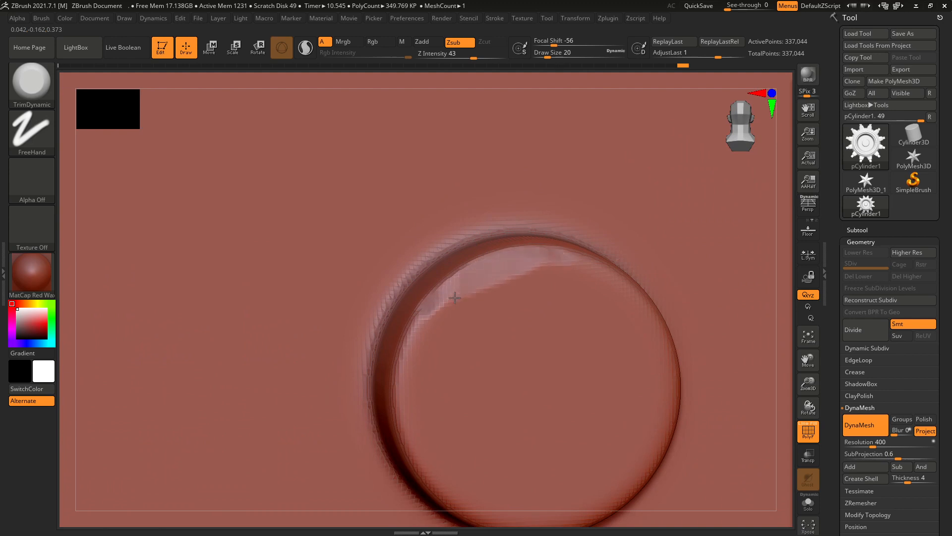
{"action": "left_click_drag", "start_coordinate": [452, 290], "coordinate": [454, 296]}
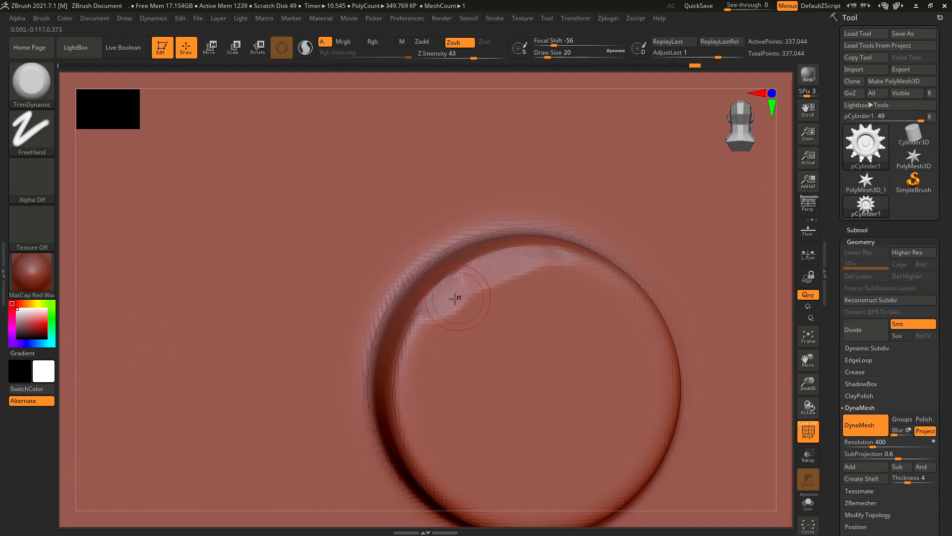
{"action": "mouse_move", "coordinate": [431, 305]}
{"action": "right_mouse_down", "text": "ctrl"}
{"action": "mouse_move", "coordinate": [455, 323]}
{"action": "mouse_move", "coordinate": [454, 305]}
{"action": "right_mouse_up", "text": "ctrl"}
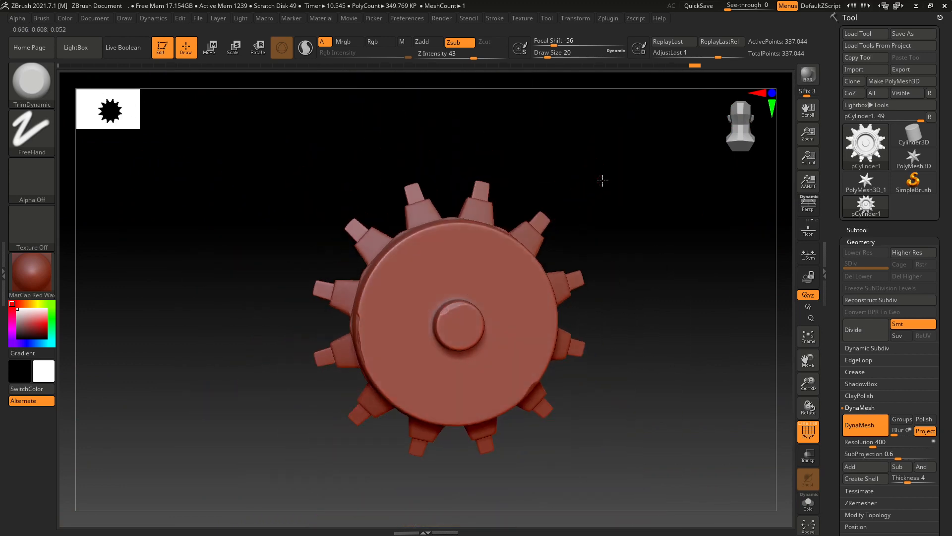
Extend the worn flattening upward along the outer edge of the gear's back disc with a TrimDynamic stroke.
{"action": "right_click_drag", "start_coordinate": [601, 181], "coordinate": [616, 228]}
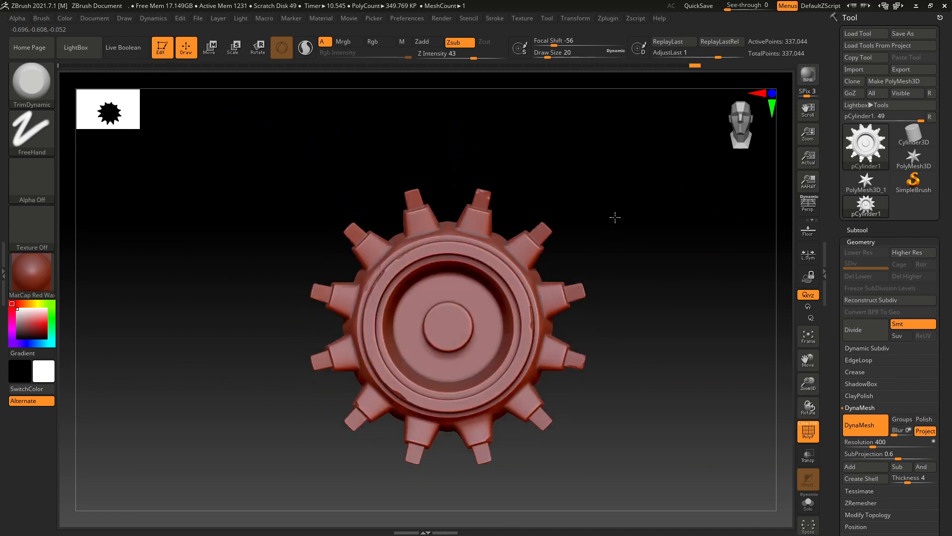
{"action": "right_click_drag", "start_coordinate": [650, 300], "coordinate": [569, 278]}
{"action": "key", "text": "f"}
{"action": "right_click_drag", "start_coordinate": [428, 294], "coordinate": [427, 321], "text": "ctrl"}
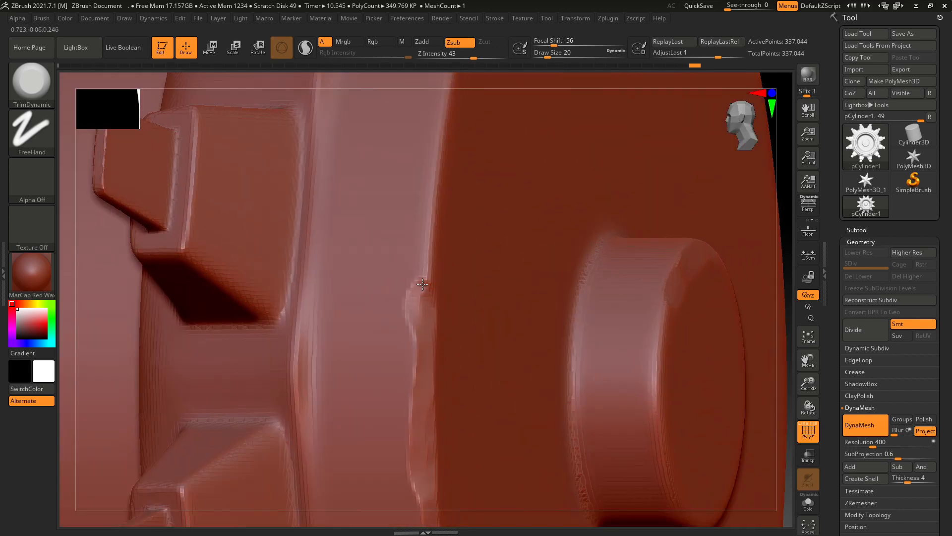
{"action": "left_click_drag", "start_coordinate": [434, 225], "coordinate": [447, 111]}
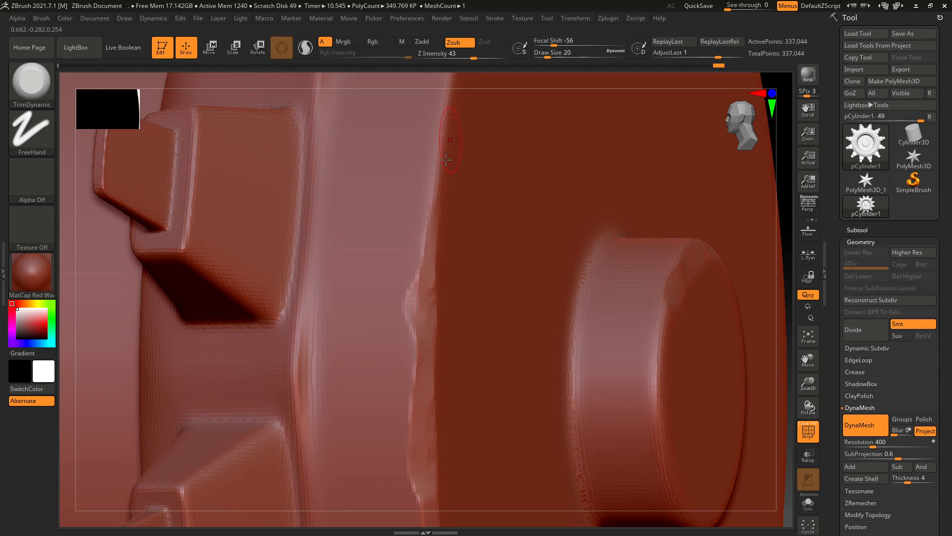
{"action": "mouse_move", "coordinate": [441, 253]}
{"action": "right_mouse_down", "text": "ctrl"}
{"action": "mouse_move", "coordinate": [438, 211]}
{"action": "mouse_move", "coordinate": [586, 242]}
{"action": "mouse_move", "coordinate": [578, 221]}
{"action": "mouse_move", "coordinate": [677, 244]}
{"action": "right_mouse_up", "text": "ctrl"}
{"action": "right_click_drag", "start_coordinate": [565, 269], "coordinate": [610, 339]}
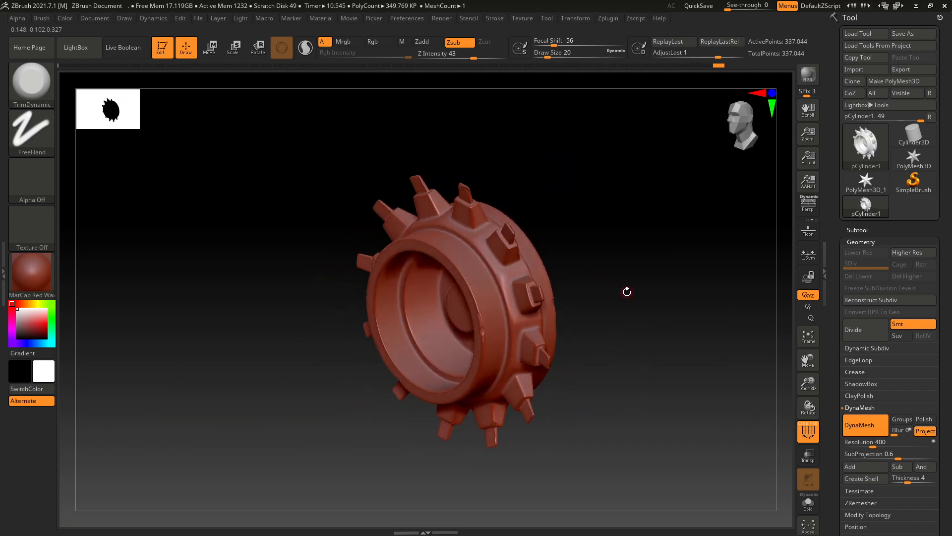
{"action": "right_click_drag", "start_coordinate": [627, 291], "coordinate": [638, 276]}
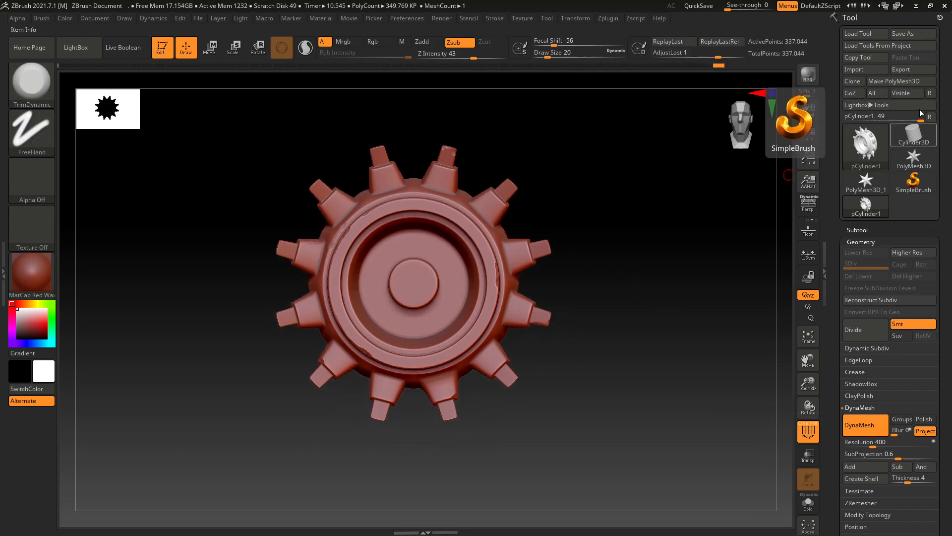
Export the sculpted gear to the Desktop as an OBJ file named HP_Gear_Quality.
{"action": "left_click", "coordinate": [908, 70]}
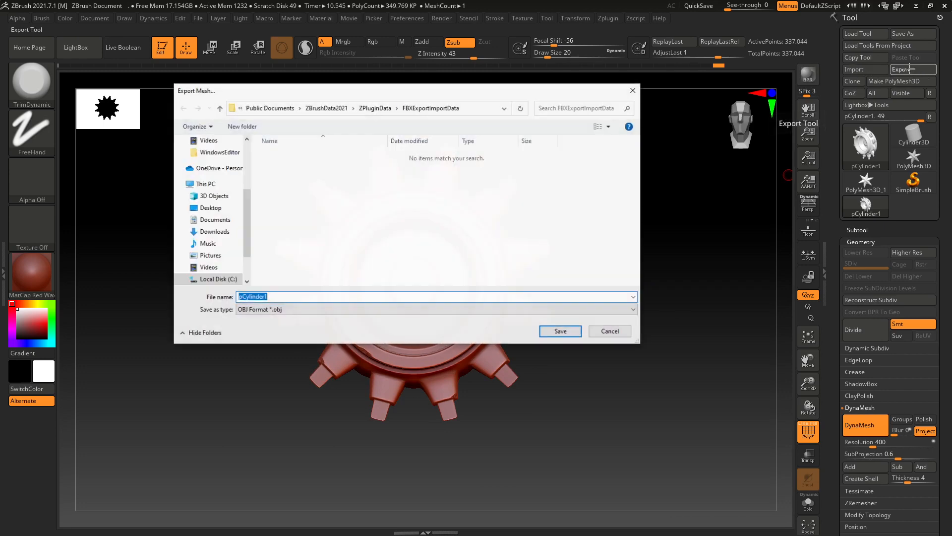
{"action": "scroll", "coordinate": [218, 223], "scroll_direction": "up", "scroll_amount": 3}
{"action": "left_click", "coordinate": [210, 160]}
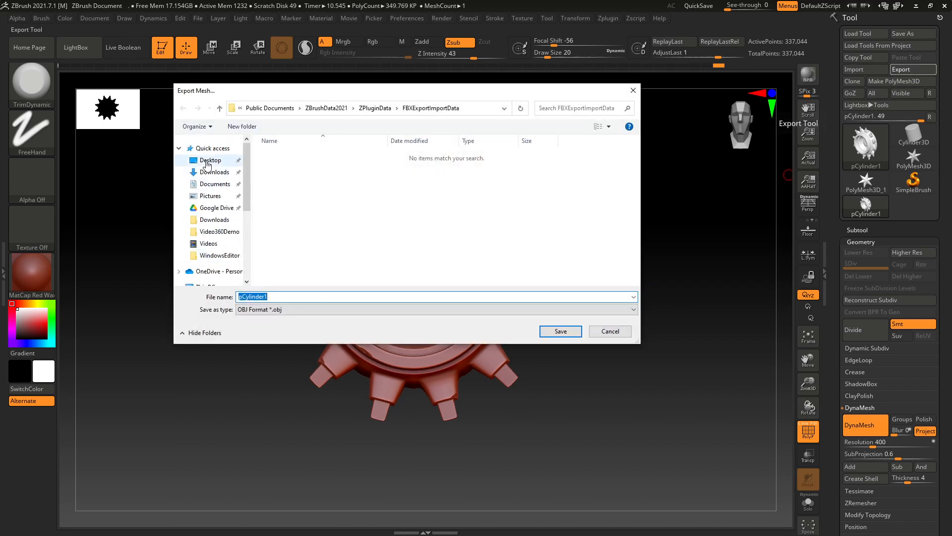
{"action": "left_click", "coordinate": [314, 296]}
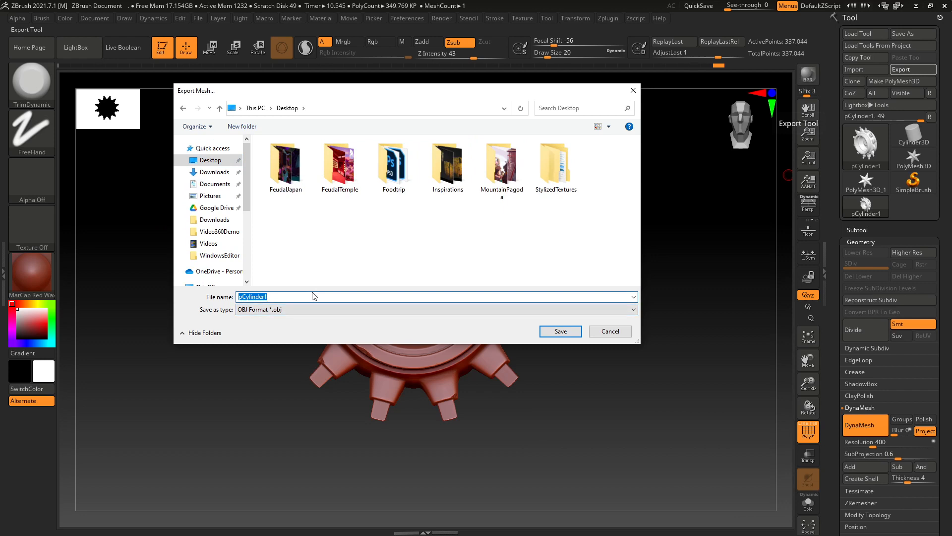
{"action": "type", "text": "HP_Gear_Quality"}
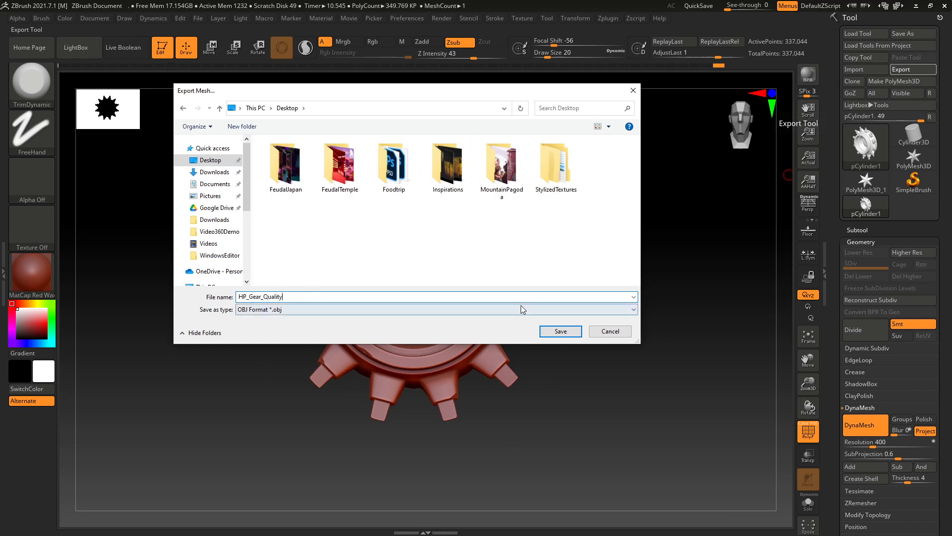
{"action": "left_click", "coordinate": [559, 332]}
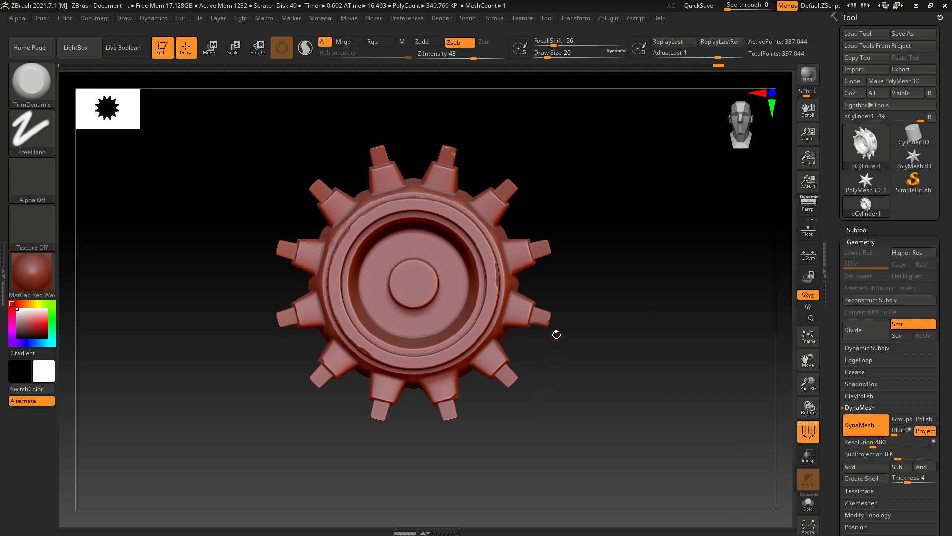
{"action": "left_click_drag", "start_coordinate": [600, 263], "coordinate": [669, 315]}
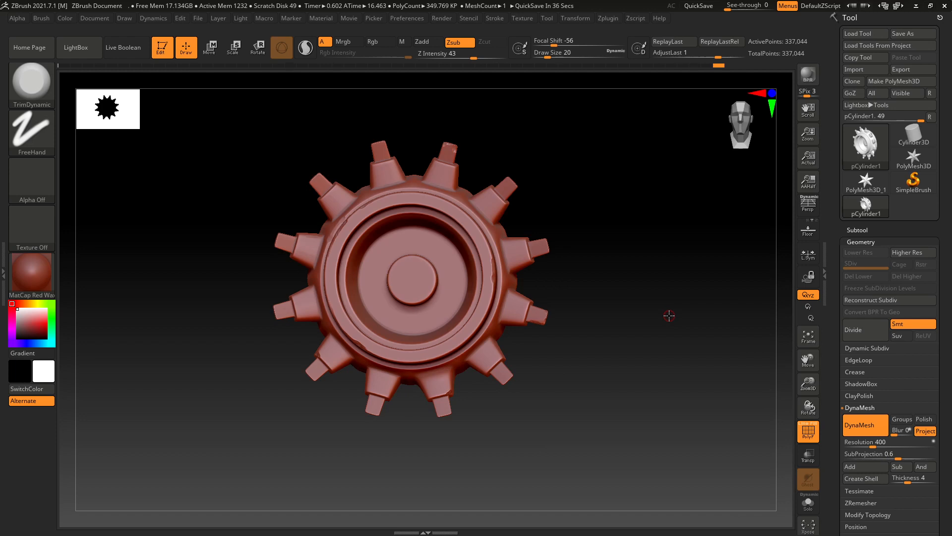
{"action": "left_click_drag", "start_coordinate": [707, 176], "coordinate": [623, 286]}
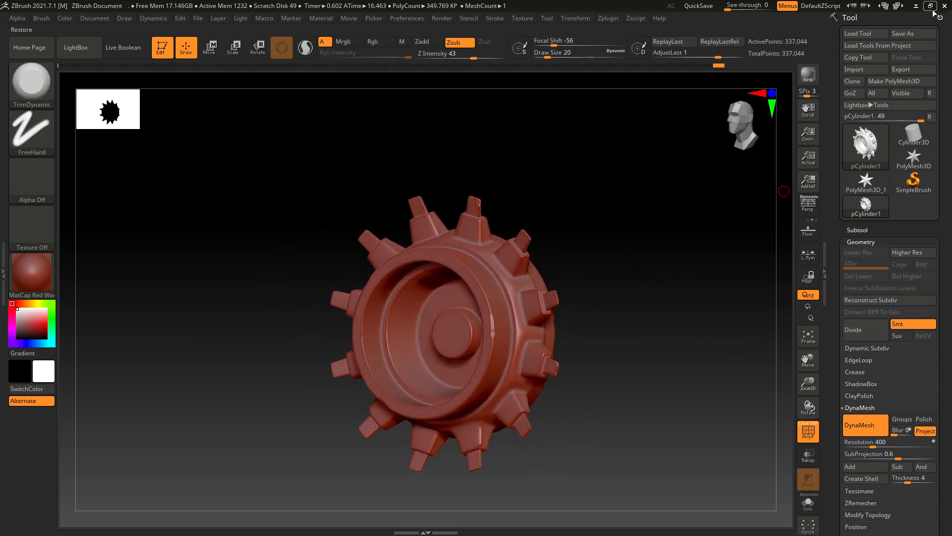
{"action": "mouse_move", "coordinate": [679, 271]}
{"action": "left_mouse_down", "text": "shift"}
{"action": "mouse_move", "coordinate": [689, 273]}
{"action": "mouse_move", "coordinate": [692, 298]}
{"action": "mouse_move", "coordinate": [680, 278]}
{"action": "left_mouse_up", "text": "shift"}
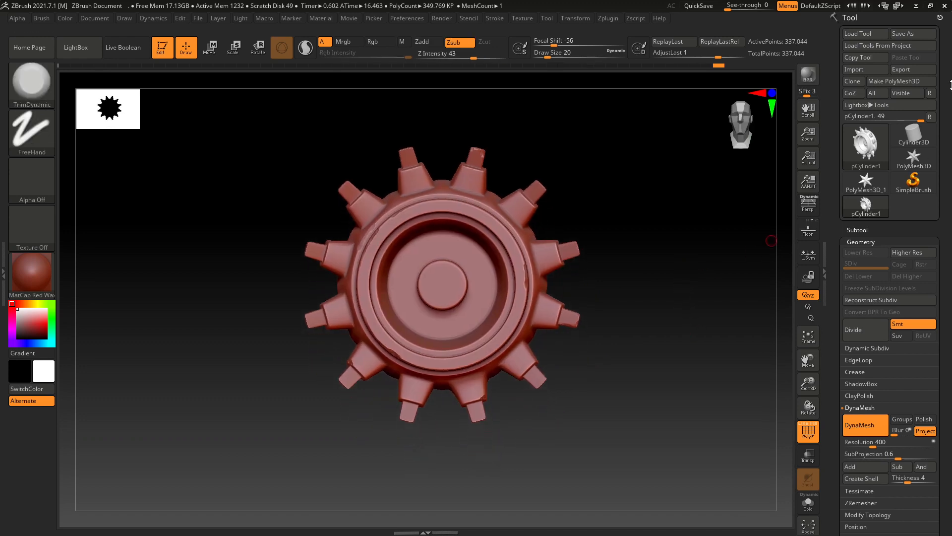
Minimize ZBrush and launch RizomUV VS RS 2022.0.
{"action": "left_click", "coordinate": [915, 6]}
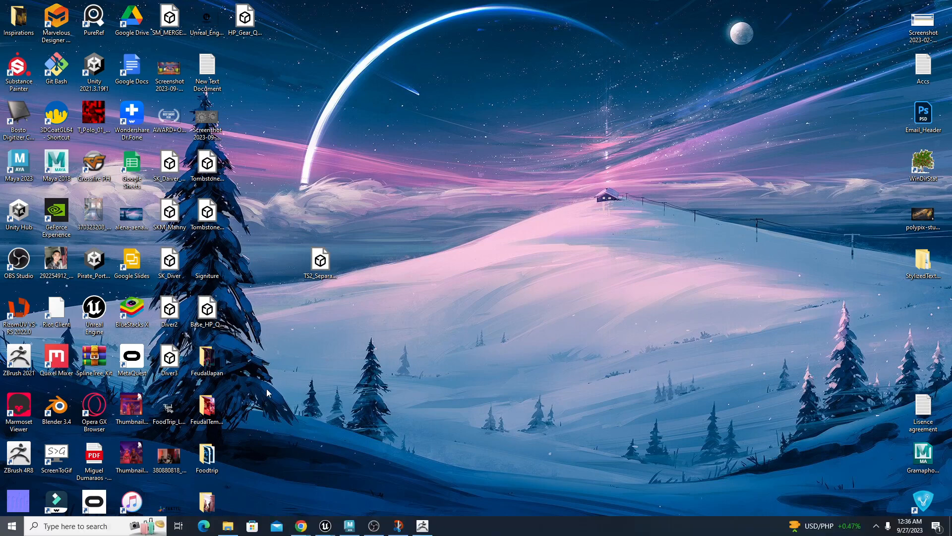
{"action": "left_click", "coordinate": [11, 525]}
{"action": "type", "text": "R"}
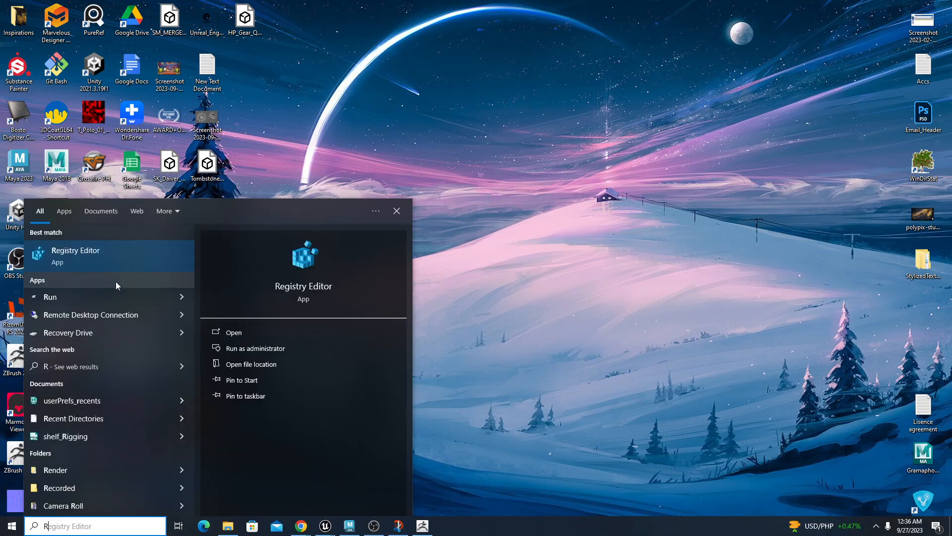
{"action": "type", "text": "i"}
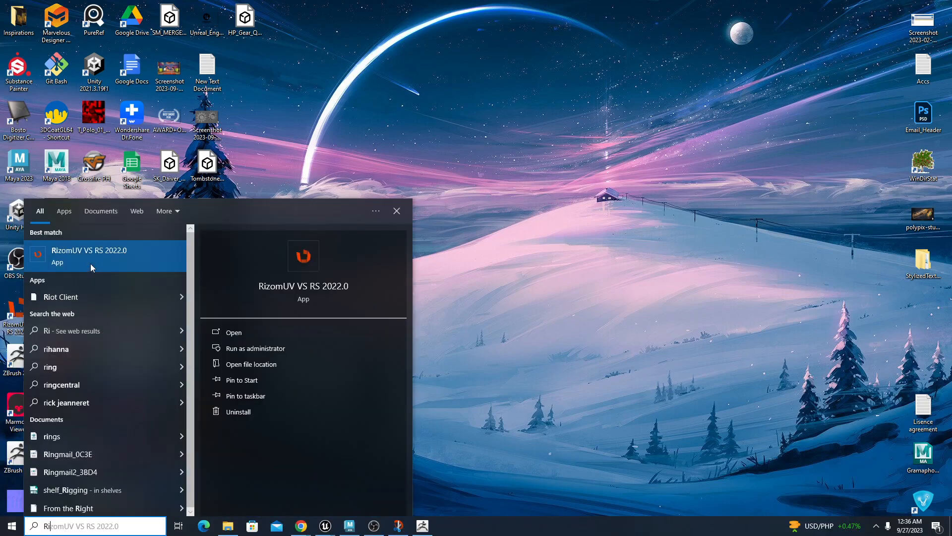
{"action": "left_click", "coordinate": [90, 263]}
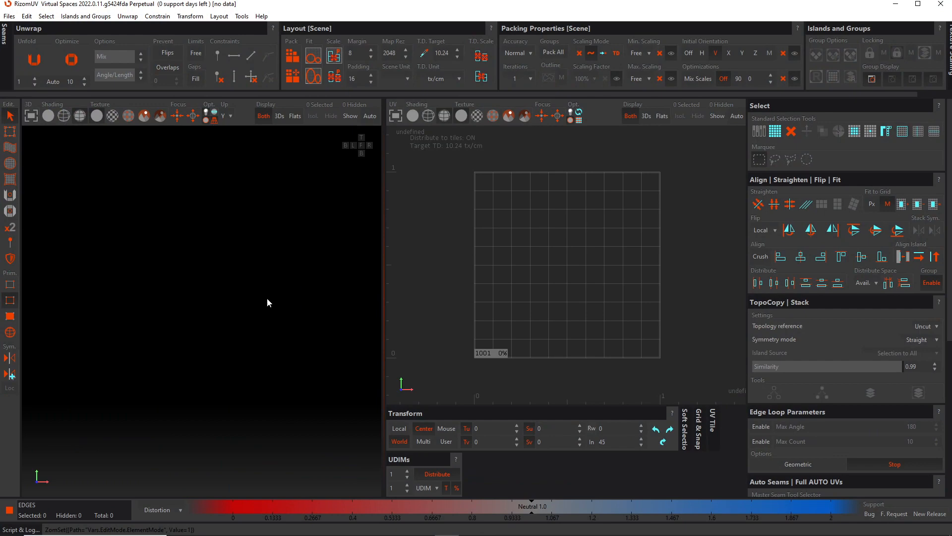
Load the Base_HP_Quality mesh from the Desktop without its UVs.
{"action": "left_click", "coordinate": [9, 16]}
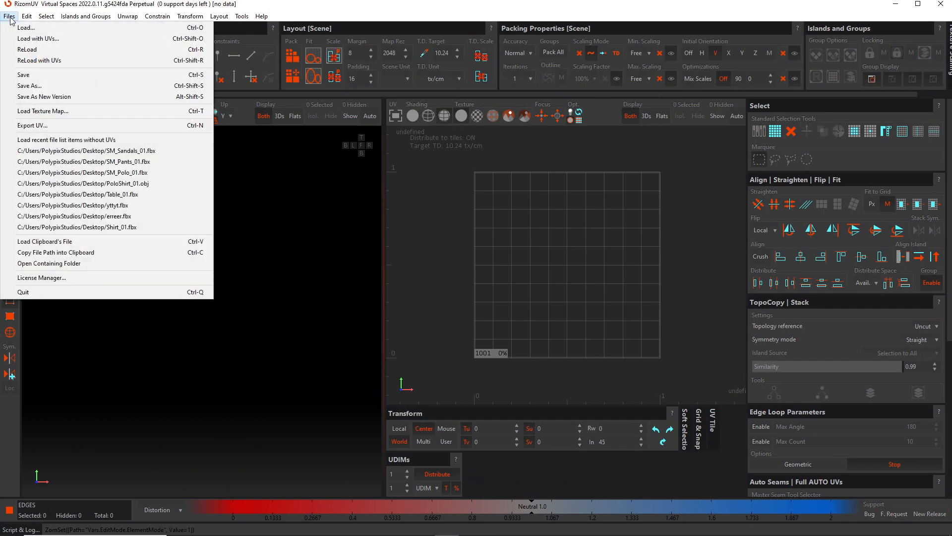
{"action": "left_click", "coordinate": [26, 28]}
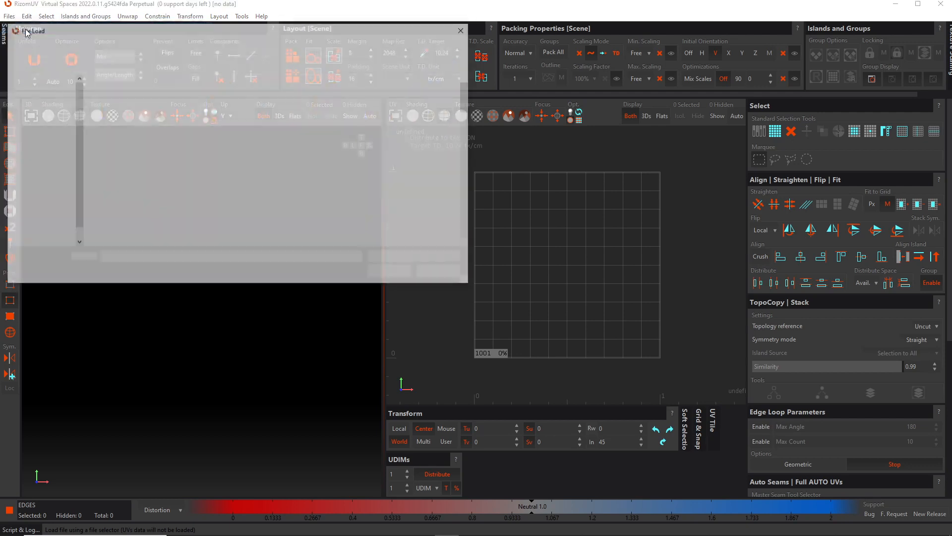
{"action": "left_click", "coordinate": [41, 98]}
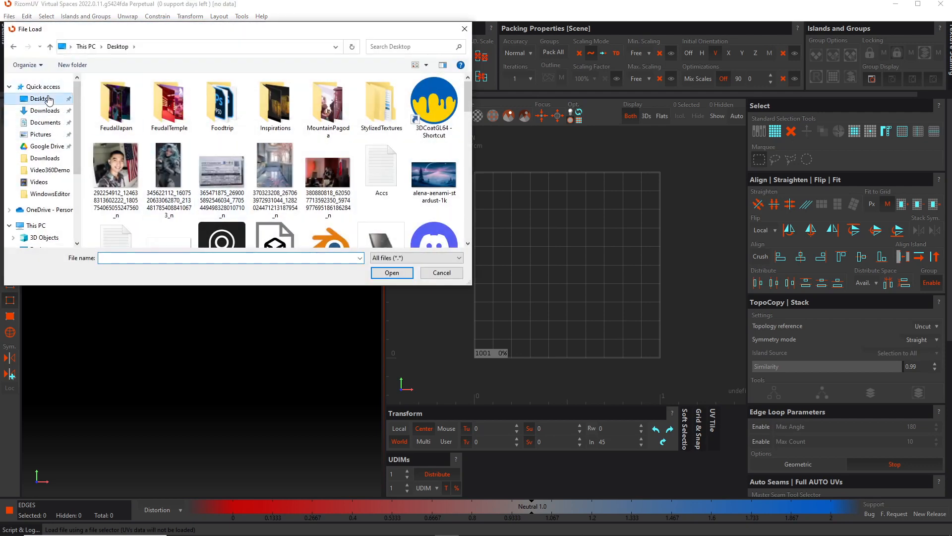
{"action": "scroll", "coordinate": [432, 205], "scroll_direction": "down", "scroll_amount": 10}
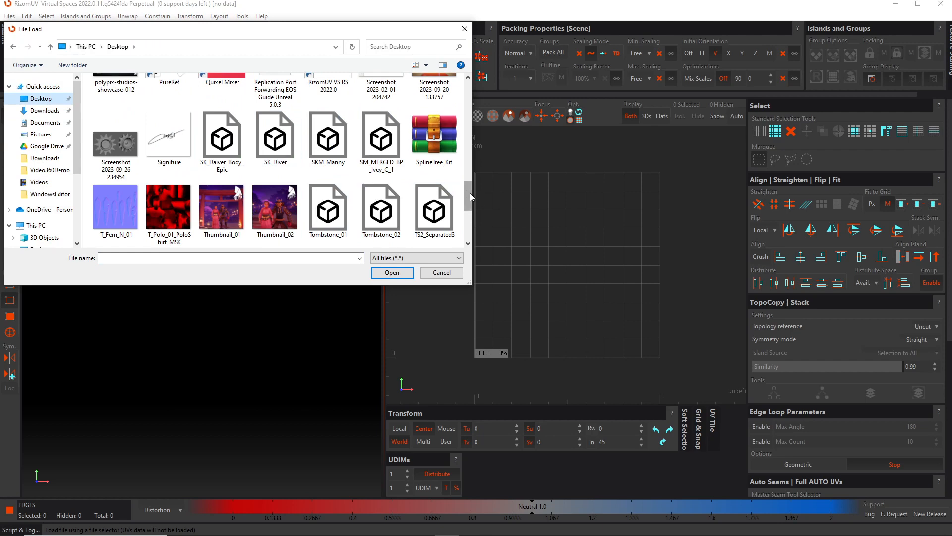
{"action": "left_click_drag", "start_coordinate": [469, 193], "coordinate": [440, 111]}
{"action": "scroll", "coordinate": [440, 110], "scroll_direction": "down", "scroll_amount": 1}
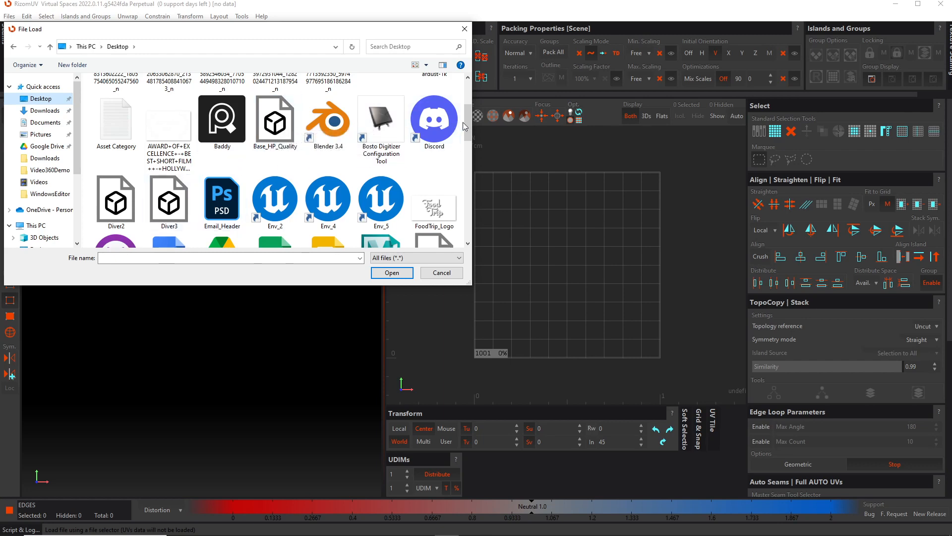
{"action": "left_click", "coordinate": [276, 122]}
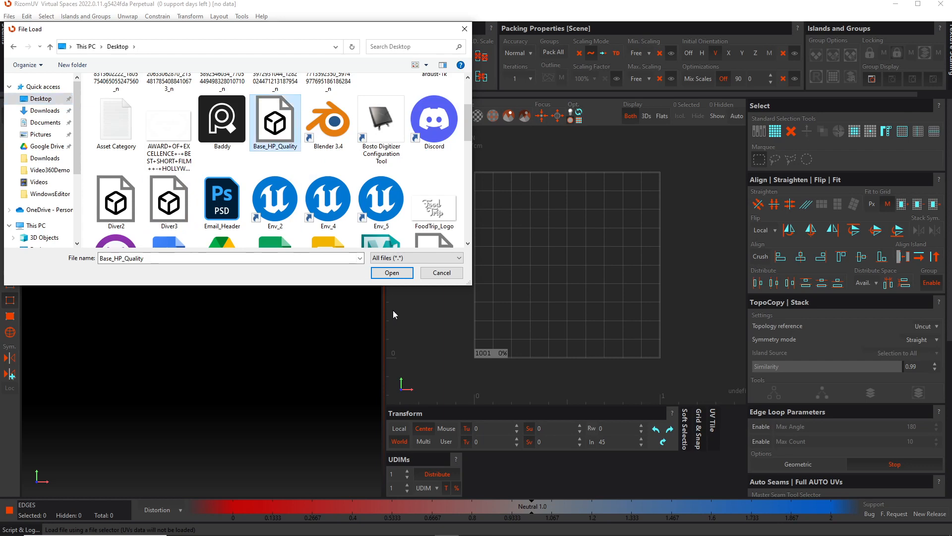
{"action": "left_click", "coordinate": [392, 272]}
Examine the loaded gear mesh from the back, the side and the front, including its teeth, rim and inner recess.
{"action": "scroll", "coordinate": [205, 317], "scroll_direction": "up", "scroll_amount": 2}
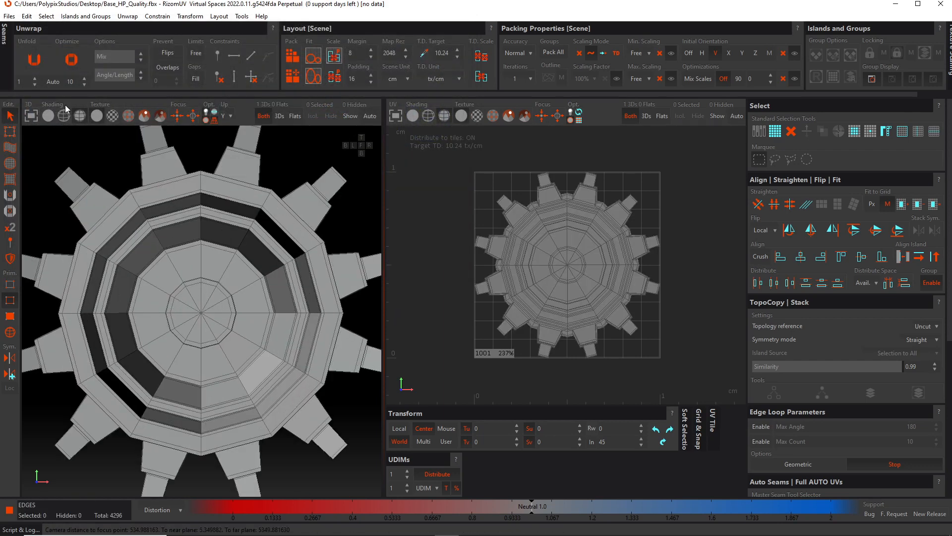
{"action": "scroll", "coordinate": [143, 183], "scroll_direction": "down", "scroll_amount": 4}
{"action": "left_click_drag", "start_coordinate": [164, 245], "coordinate": [344, 286], "text": "alt"}
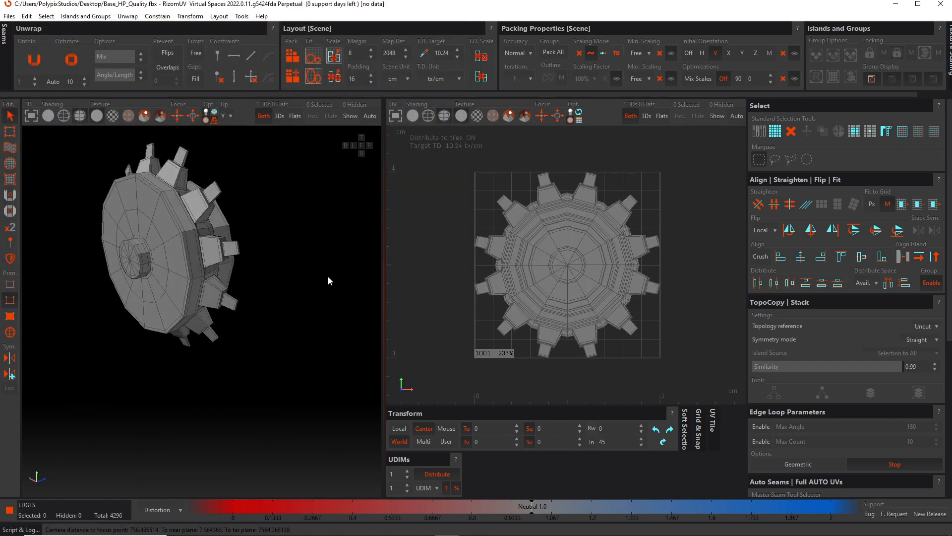
{"action": "scroll", "coordinate": [227, 268], "scroll_direction": "up", "scroll_amount": 4}
{"action": "left_click_drag", "start_coordinate": [241, 295], "coordinate": [136, 246], "text": "alt"}
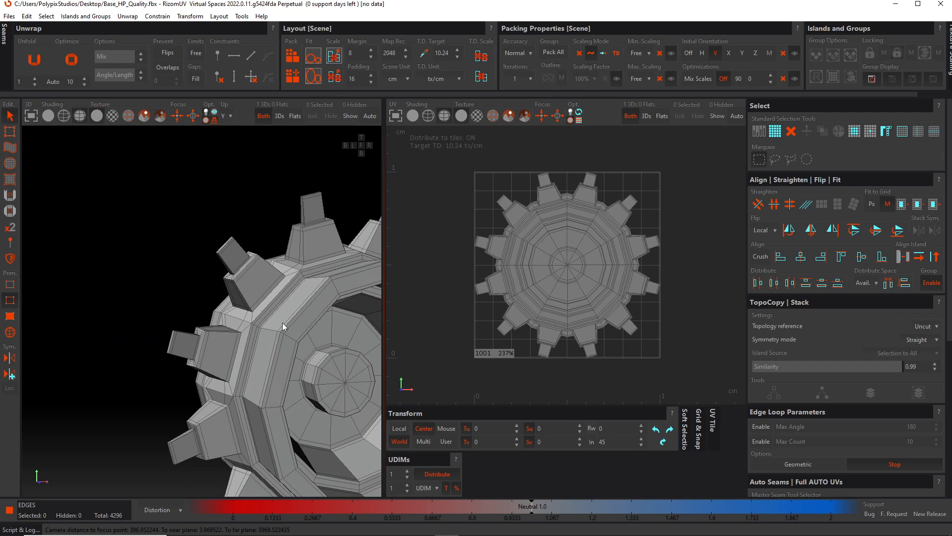
{"action": "middle_click_drag", "start_coordinate": [282, 323], "coordinate": [228, 321], "text": "alt"}
{"action": "scroll", "coordinate": [279, 336], "scroll_direction": "down", "scroll_amount": 4}
{"action": "left_click_drag", "start_coordinate": [279, 335], "coordinate": [254, 334], "text": "alt"}
{"action": "scroll", "coordinate": [254, 334], "scroll_direction": "up", "scroll_amount": 5}
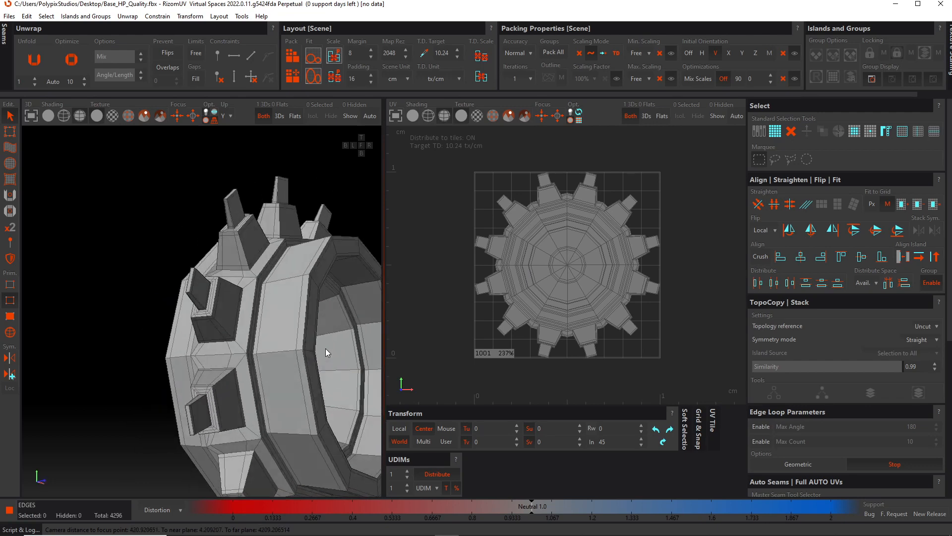
{"action": "left_click_drag", "start_coordinate": [325, 348], "coordinate": [280, 334], "text": "alt"}
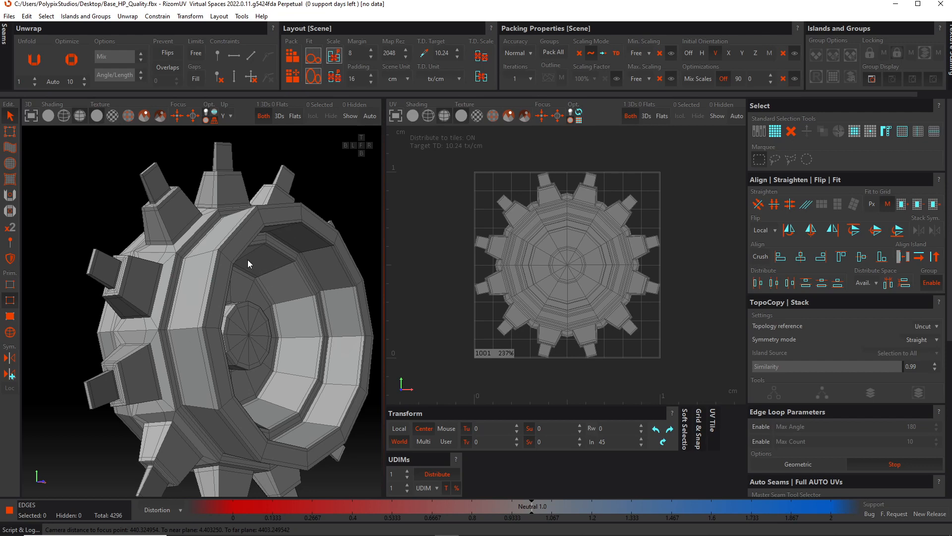
Switch to Maya, where the gear model is open.
{"action": "key", "text": "super"}
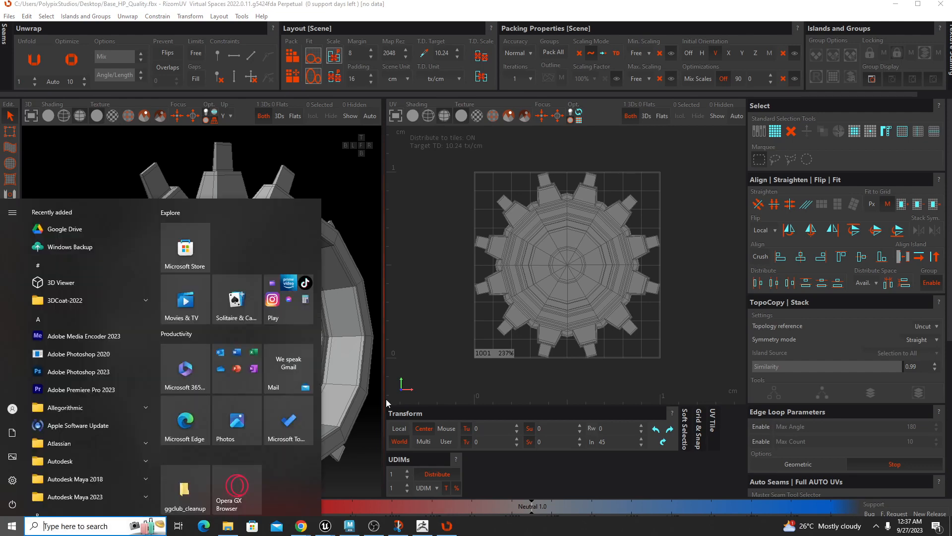
{"action": "key", "text": "super"}
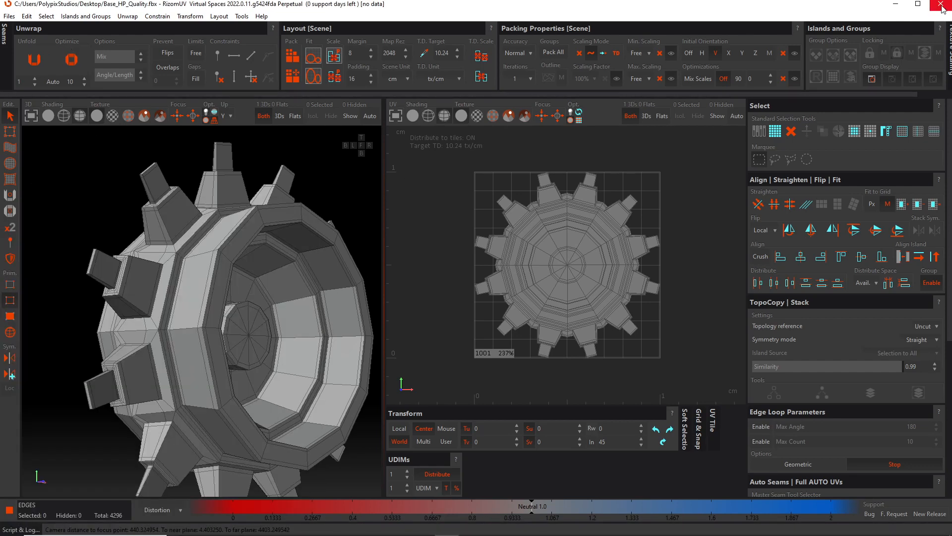
{"action": "key", "text": "super"}
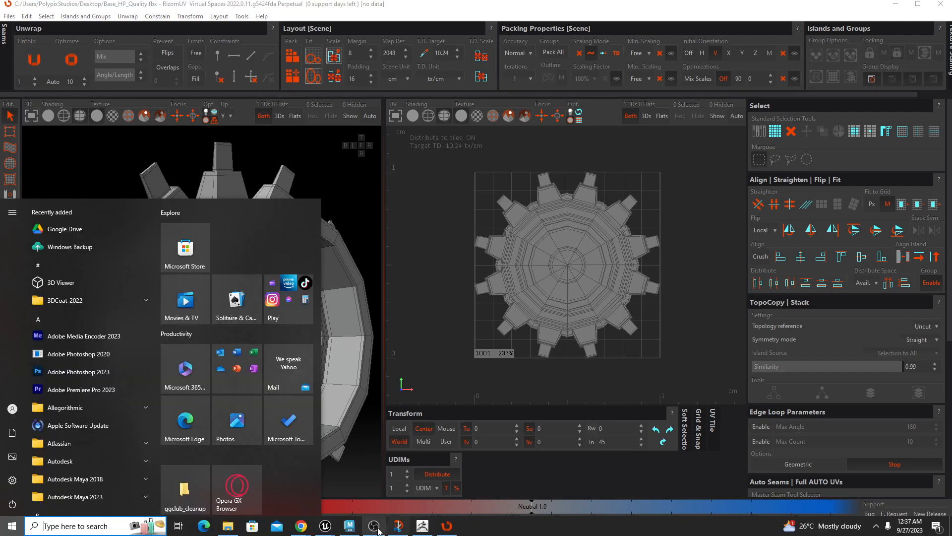
{"action": "left_click", "coordinate": [350, 525]}
{"action": "left_click", "coordinate": [547, 241]}
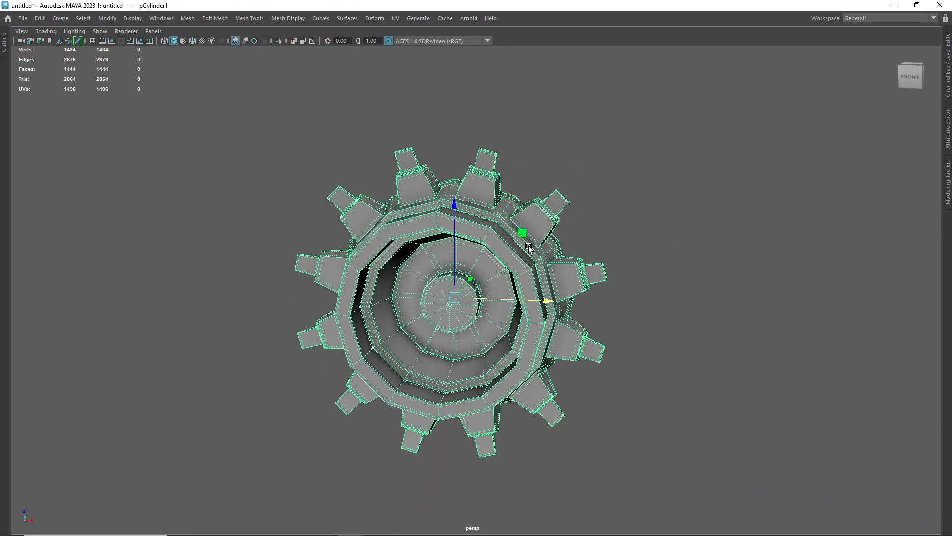
Examine the dense pCylinder1 gear up close, including its teeth and the support edge loops along the outer rim.
{"action": "scroll", "coordinate": [516, 260], "scroll_direction": "up", "scroll_amount": 3}
{"action": "right_click", "coordinate": [561, 165]}
{"action": "middle_click_drag", "start_coordinate": [551, 189], "coordinate": [520, 268], "text": "alt"}
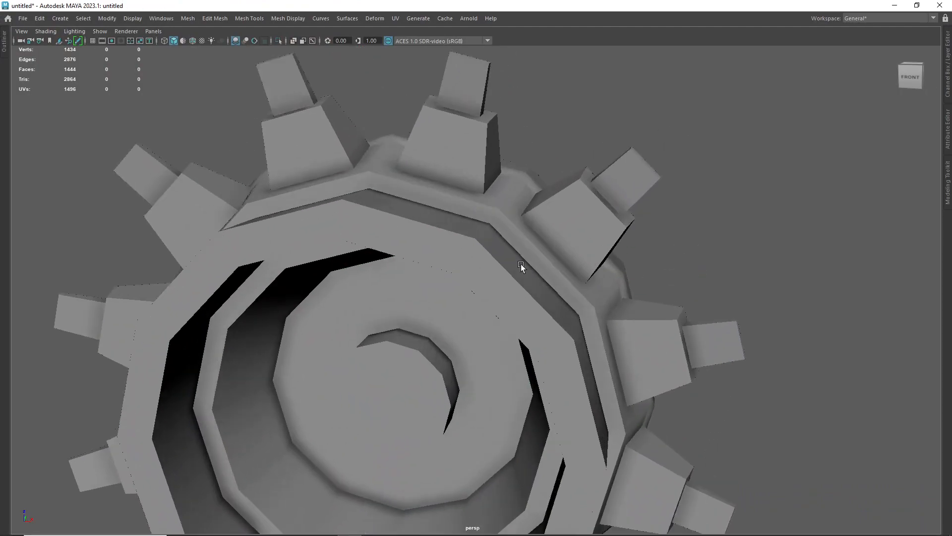
{"action": "left_click", "coordinate": [520, 268]}
{"action": "left_click_drag", "start_coordinate": [521, 268], "coordinate": [530, 304], "text": "alt"}
{"action": "right_click_drag", "start_coordinate": [529, 304], "coordinate": [495, 134], "text": "alt"}
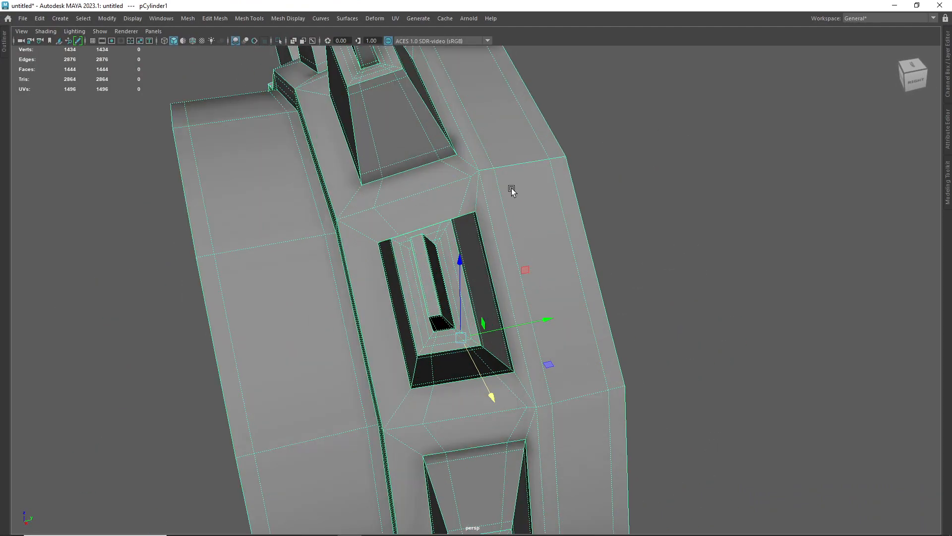
{"action": "right_click_drag", "start_coordinate": [545, 167], "coordinate": [537, 136]}
{"action": "double_click", "coordinate": [557, 202]}
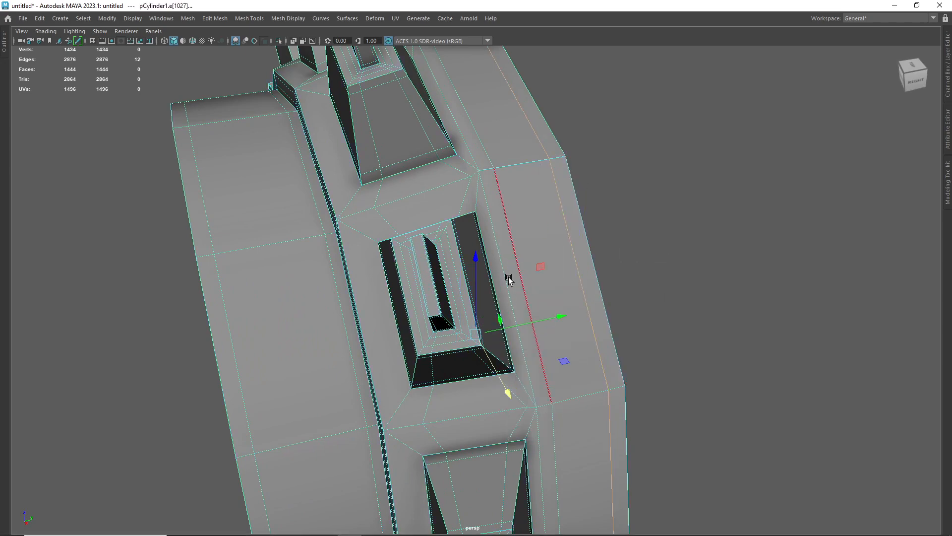
{"action": "right_click_drag", "start_coordinate": [327, 192], "coordinate": [365, 170]}
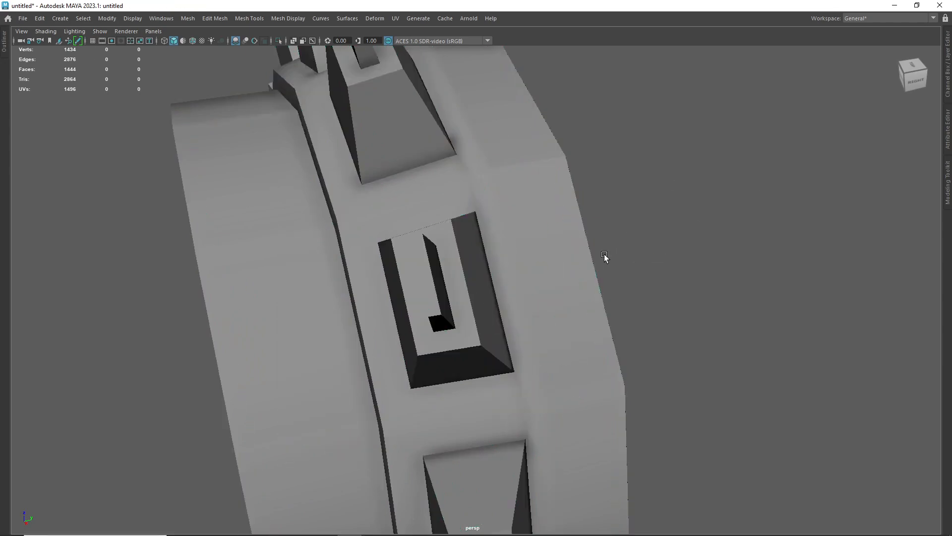
{"action": "left_click_drag", "start_coordinate": [605, 259], "coordinate": [596, 270], "text": "alt"}
Restore the full interface, hide pCylinder1 and unhide pCylinder2 so only the low-poly gear is shown.
{"action": "key", "text": "ctrl+space"}
{"action": "left_click", "coordinate": [74, 137]}
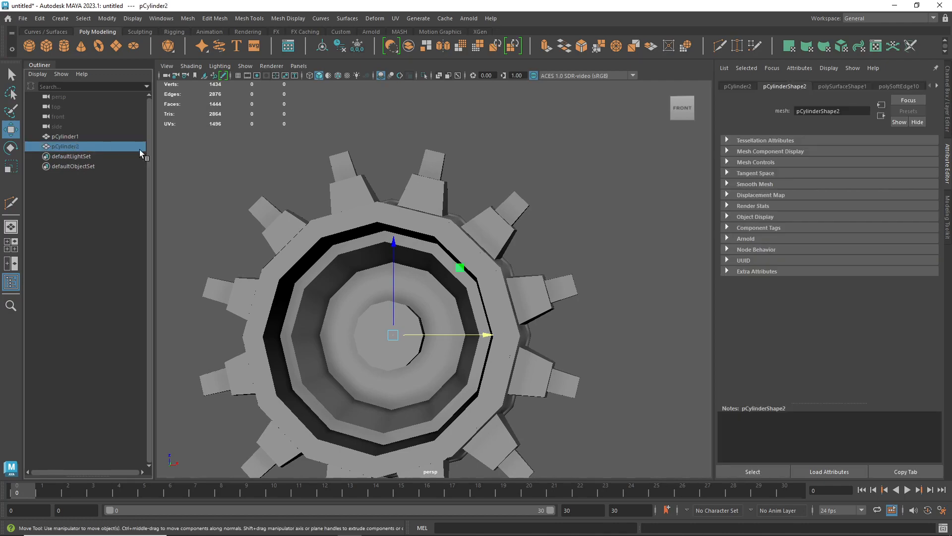
{"action": "key", "text": "h"}
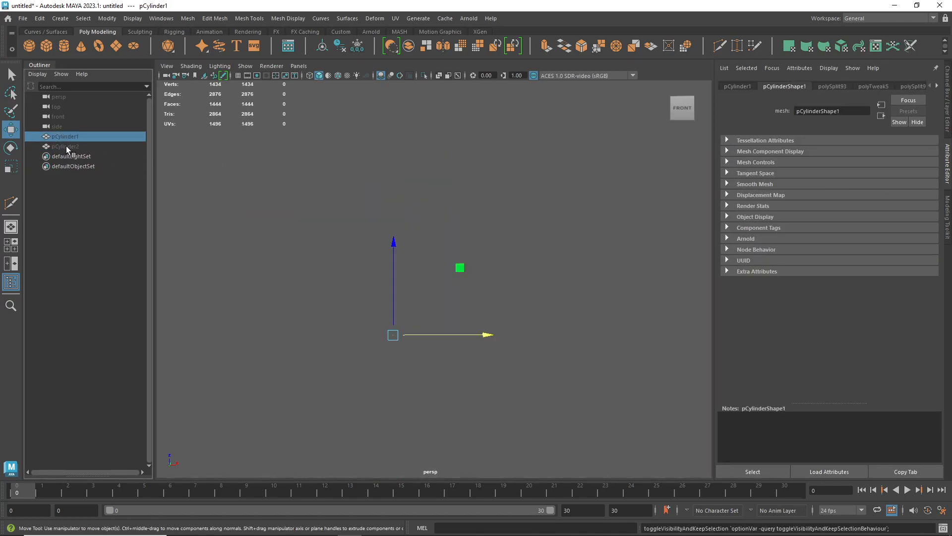
{"action": "left_click", "coordinate": [74, 146]}
{"action": "key", "text": "h"}
{"action": "left_click", "coordinate": [737, 271]}
{"action": "left_click", "coordinate": [563, 242]}
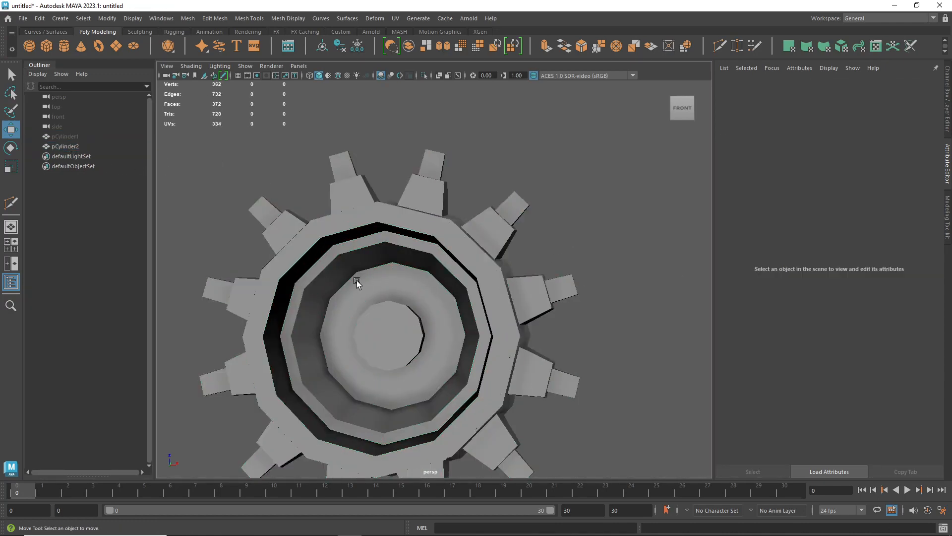
Delete the edge loop circling the hub on the back face of pCylinder2.
{"action": "left_click_drag", "start_coordinate": [359, 276], "coordinate": [444, 254], "text": "alt"}
{"action": "left_click", "coordinate": [429, 283]}
{"action": "scroll", "coordinate": [429, 282], "scroll_direction": "up", "scroll_amount": 5}
{"action": "scroll", "coordinate": [444, 278], "scroll_direction": "down", "scroll_amount": 5}
{"action": "right_click_drag", "start_coordinate": [394, 226], "coordinate": [534, 169]}
{"action": "left_click", "coordinate": [394, 246]}
{"action": "key", "text": "ctrl+Delete"}
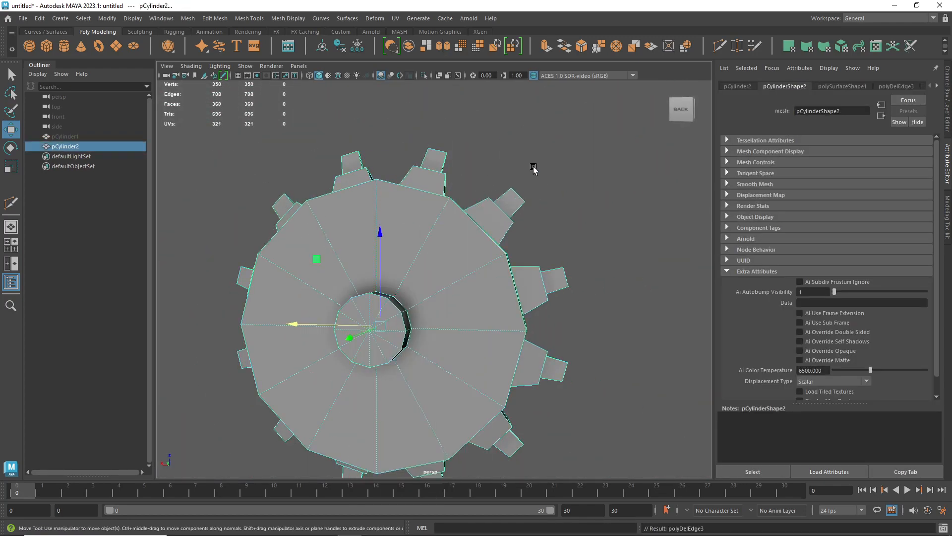
Check the gear's back face from the side and undo the edge loop deletion.
{"action": "left_click_drag", "start_coordinate": [533, 168], "coordinate": [525, 224], "text": "alt"}
{"action": "left_click", "coordinate": [556, 253]}
{"action": "left_click_drag", "start_coordinate": [556, 253], "coordinate": [622, 257], "text": "alt"}
{"action": "left_click", "coordinate": [453, 265]}
{"action": "scroll", "coordinate": [429, 251], "scroll_direction": "up", "scroll_amount": 5}
{"action": "key", "text": "ctrl+z"}
{"action": "key", "text": "ctrl+z"}
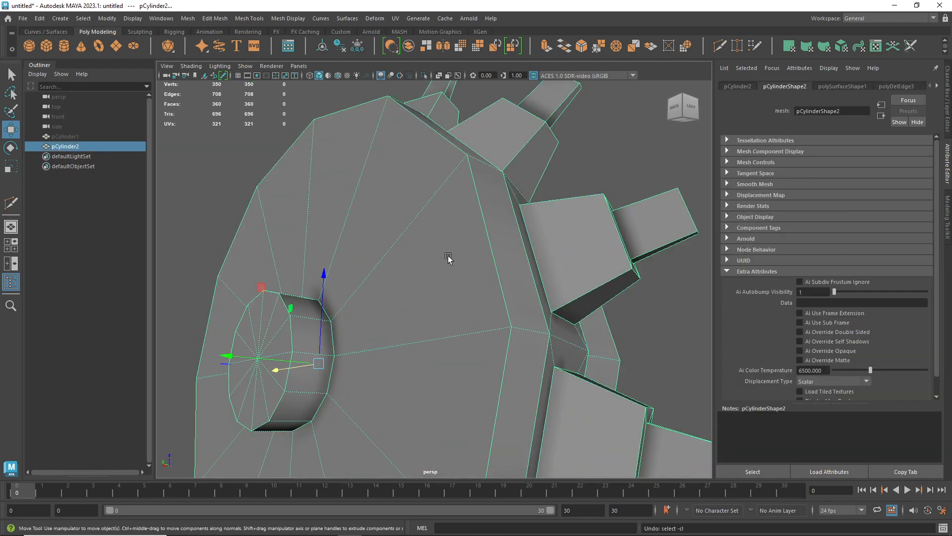
{"action": "left_click_drag", "start_coordinate": [448, 258], "coordinate": [452, 280], "text": "alt"}
{"action": "key", "text": "ctrl+z"}
{"action": "key", "text": "ctrl+z"}
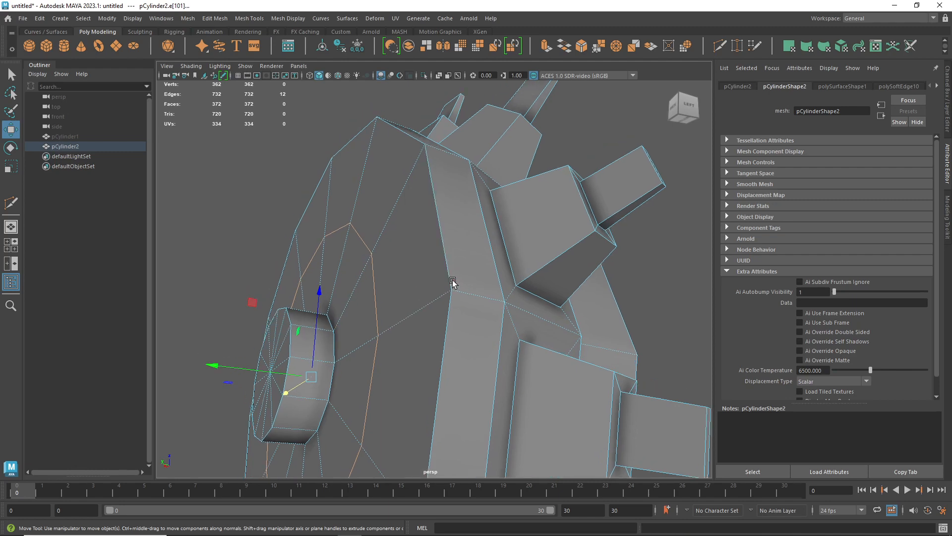
Select the edge loop circling the hub on the gear's back face and try moving it along the gear's axis.
{"action": "scroll", "coordinate": [453, 281], "scroll_direction": "down", "scroll_amount": 5}
{"action": "right_click_drag", "start_coordinate": [358, 195], "coordinate": [390, 180]}
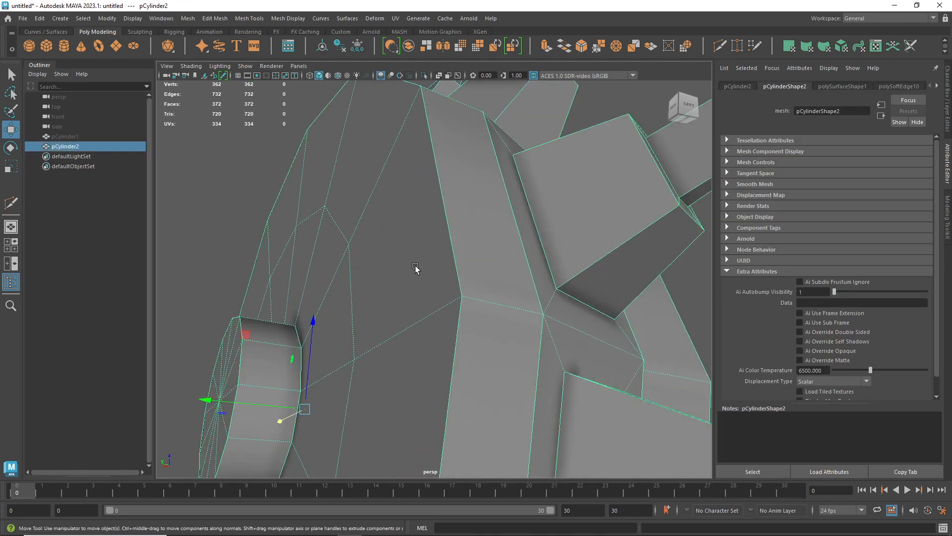
{"action": "left_click_drag", "start_coordinate": [416, 268], "coordinate": [424, 291], "text": "alt"}
{"action": "right_click_drag", "start_coordinate": [383, 236], "coordinate": [384, 211]}
{"action": "double_click", "coordinate": [389, 248]}
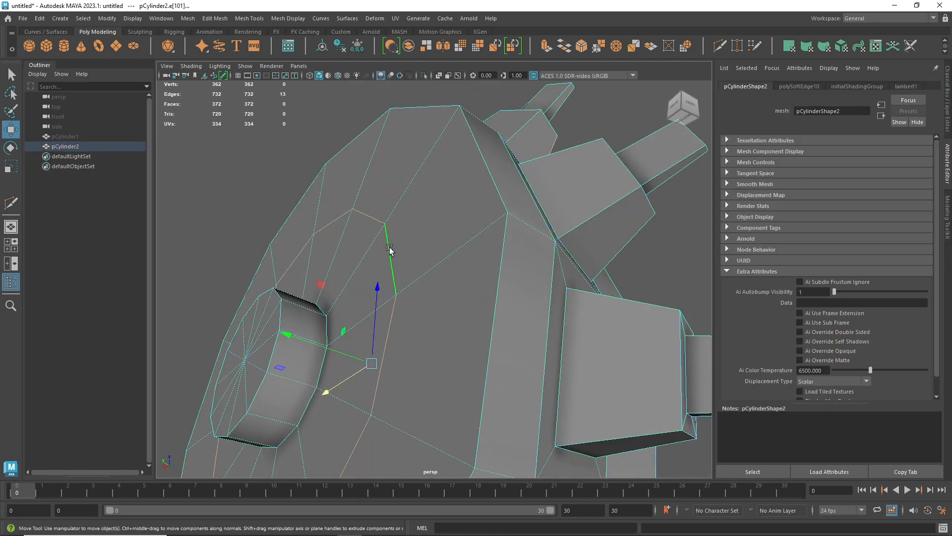
{"action": "left_click_drag", "start_coordinate": [390, 249], "coordinate": [451, 294], "text": "alt"}
{"action": "left_click_drag", "start_coordinate": [337, 342], "coordinate": [469, 290], "text": "alt"}
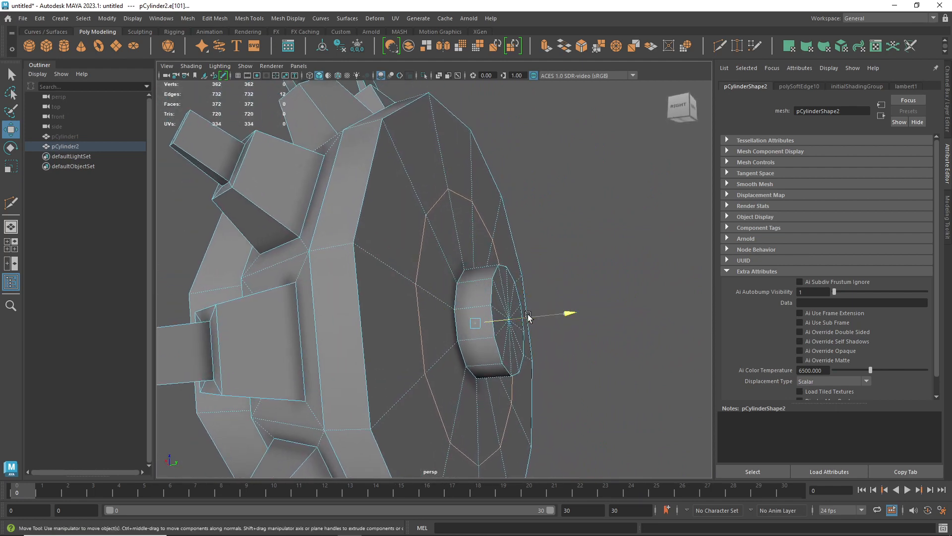
{"action": "left_click_drag", "start_coordinate": [528, 317], "coordinate": [546, 318]}
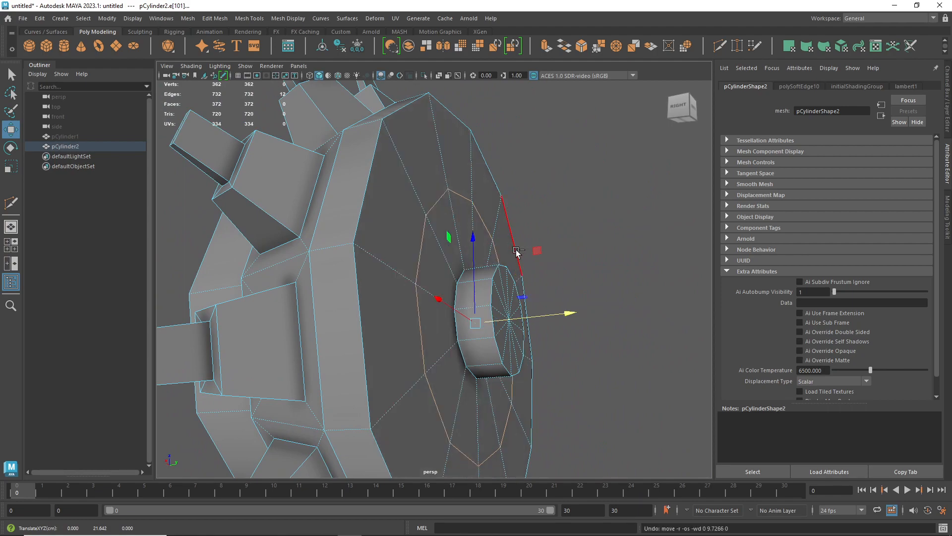
Delete the selected back-face edge loop together with its vertices and return to object selection.
{"action": "left_click_drag", "start_coordinate": [491, 237], "coordinate": [474, 283], "text": "alt"}
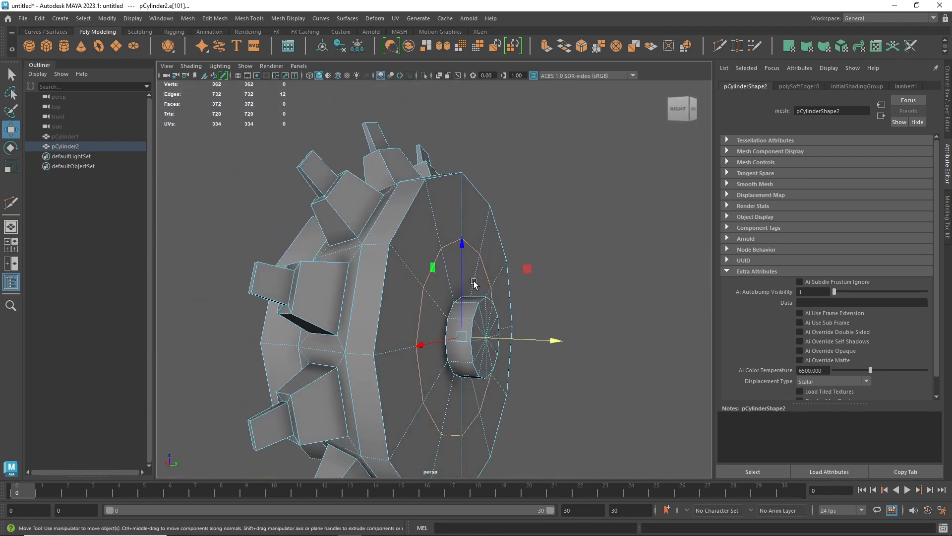
{"action": "key", "text": "Delete"}
{"action": "right_click_drag", "start_coordinate": [402, 215], "coordinate": [445, 197]}
{"action": "left_click", "coordinate": [484, 171]}
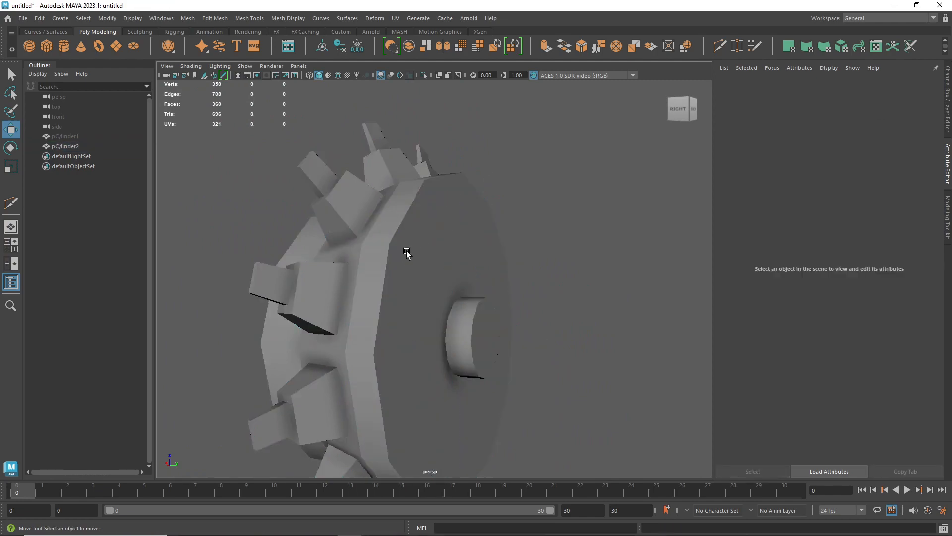
{"action": "left_click_drag", "start_coordinate": [408, 255], "coordinate": [532, 263], "text": "alt"}
{"action": "left_click", "coordinate": [482, 251]}
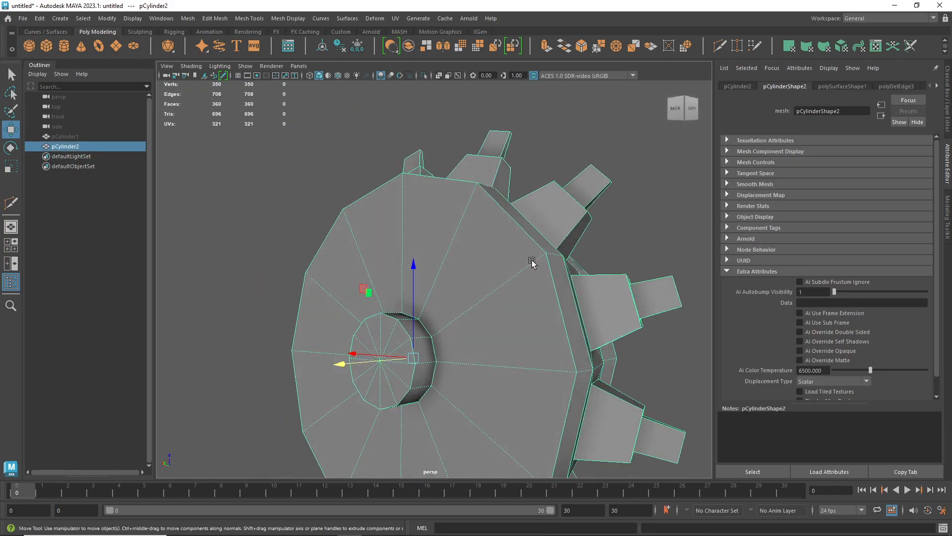
Select the low-poly gear and export only it to the Desktop as an FBX file named LP_Gear.
{"action": "left_click", "coordinate": [558, 132]}
{"action": "left_click", "coordinate": [478, 266]}
{"action": "left_click_drag", "start_coordinate": [478, 266], "coordinate": [506, 275], "text": "alt"}
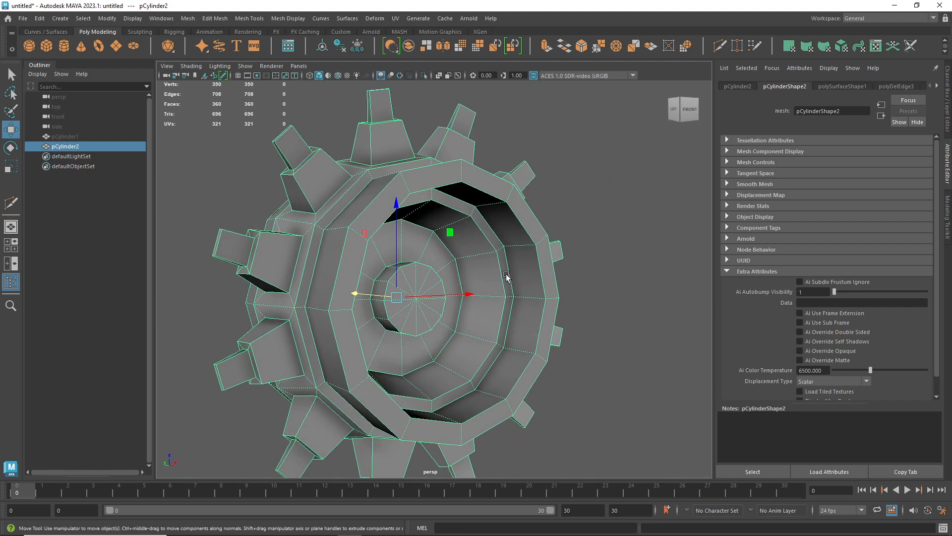
{"action": "middle_click_drag", "start_coordinate": [497, 296], "coordinate": [513, 306], "text": "alt"}
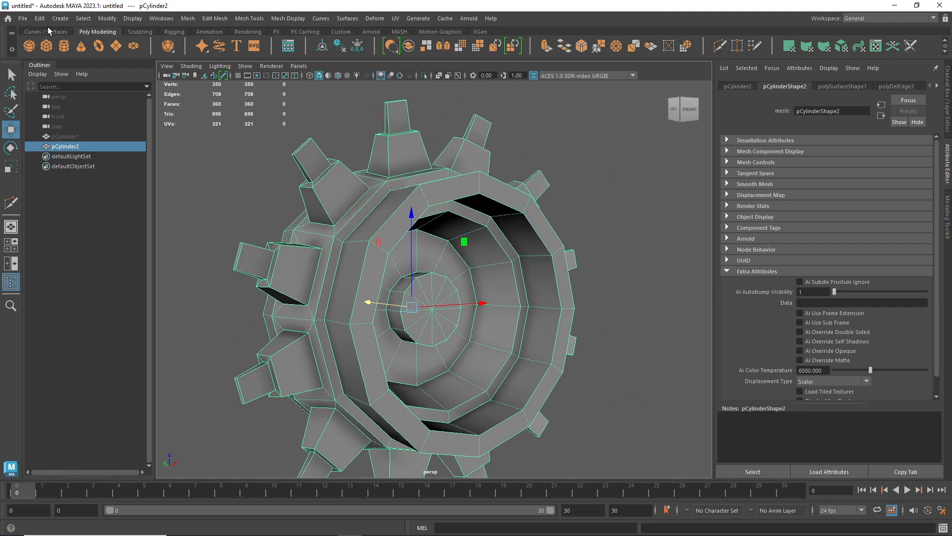
{"action": "left_click", "coordinate": [22, 18]}
{"action": "left_click", "coordinate": [64, 150]}
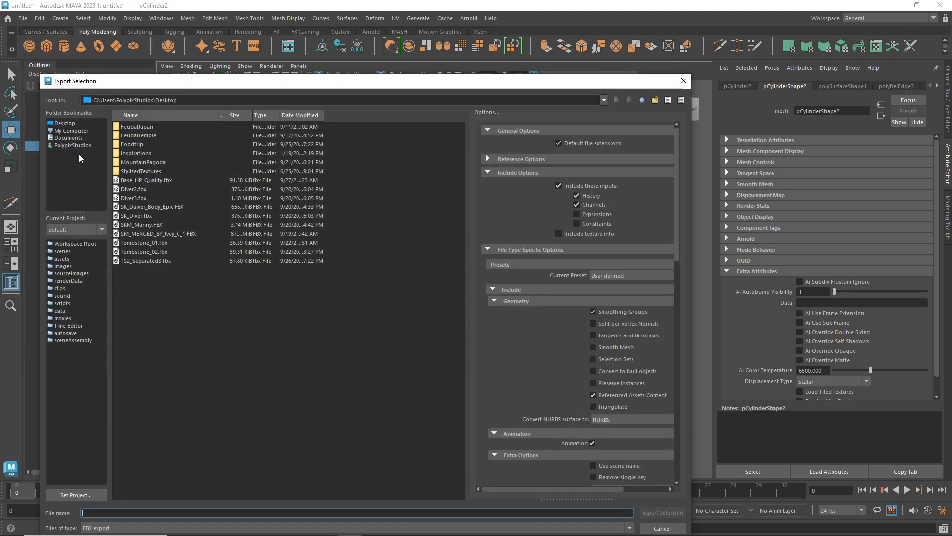
{"action": "left_click", "coordinate": [71, 124]}
{"action": "left_click", "coordinate": [109, 511]}
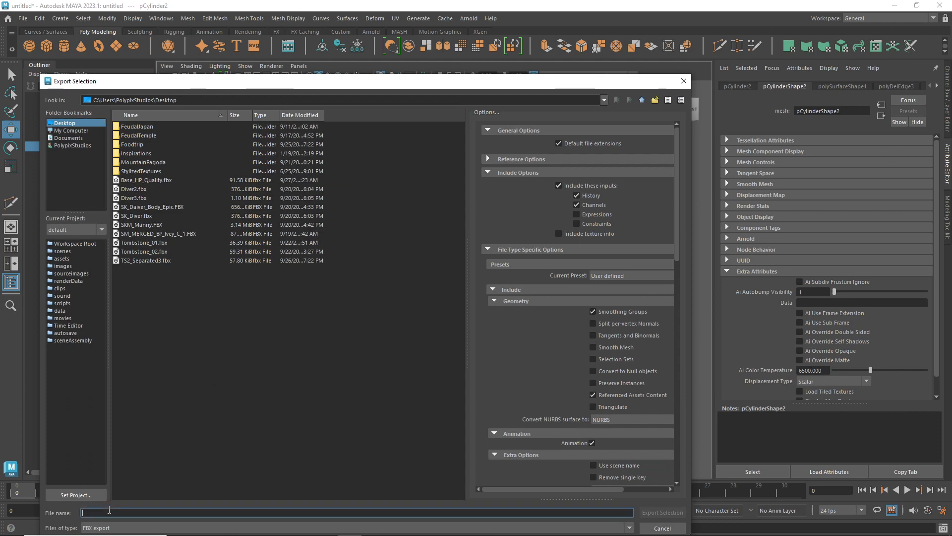
{"action": "type", "text": "LP_Gear"}
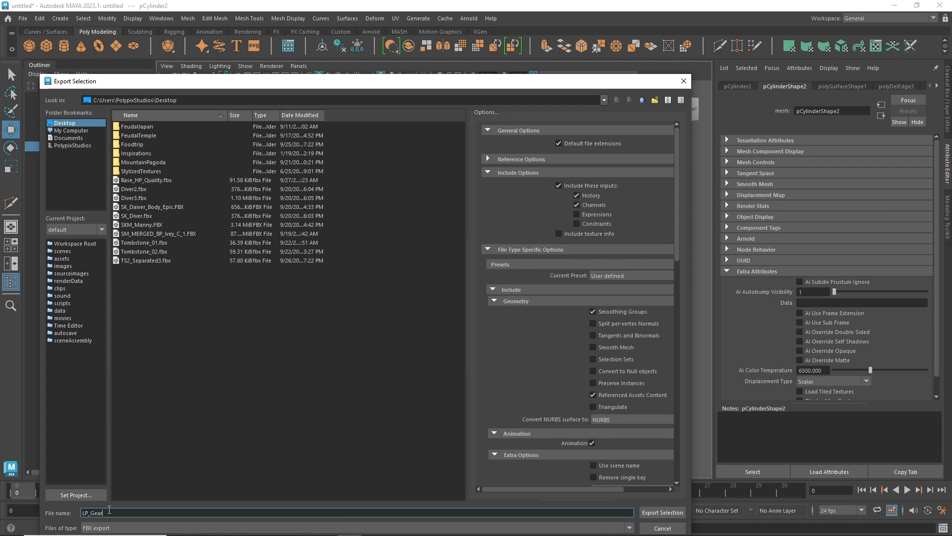
{"action": "key", "text": "Return"}
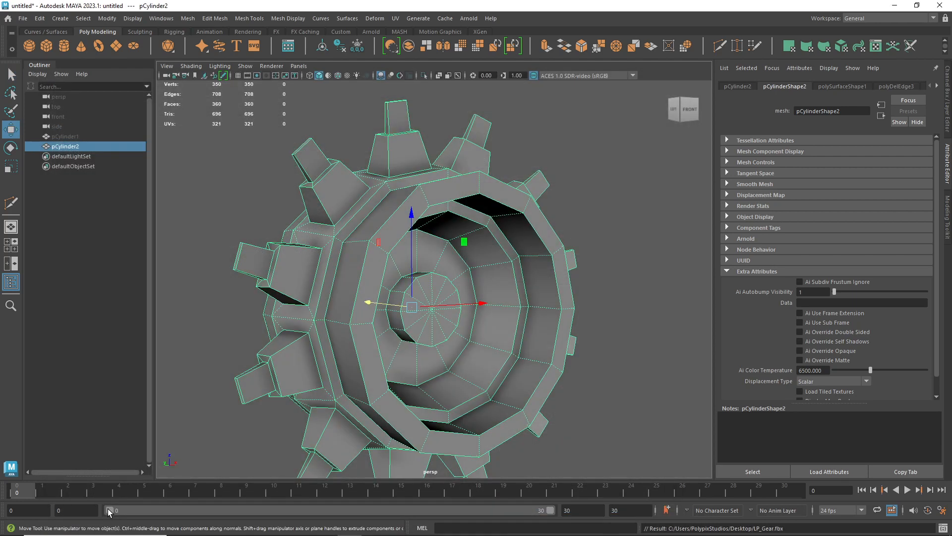
Switch to RizomUV and load LP_Gear from the Desktop without its UVs, discarding changes to the current mesh.
{"action": "key", "text": "super"}
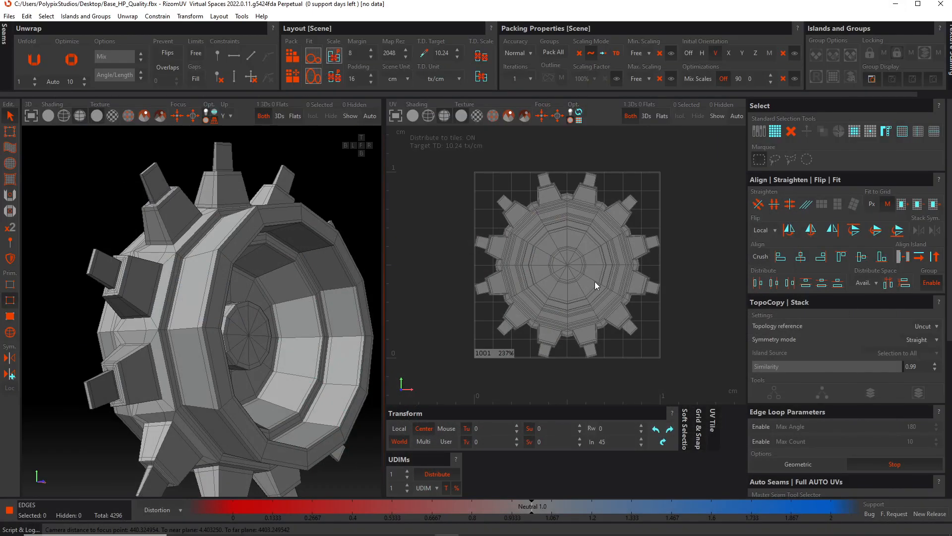
{"action": "left_click", "coordinate": [9, 17]}
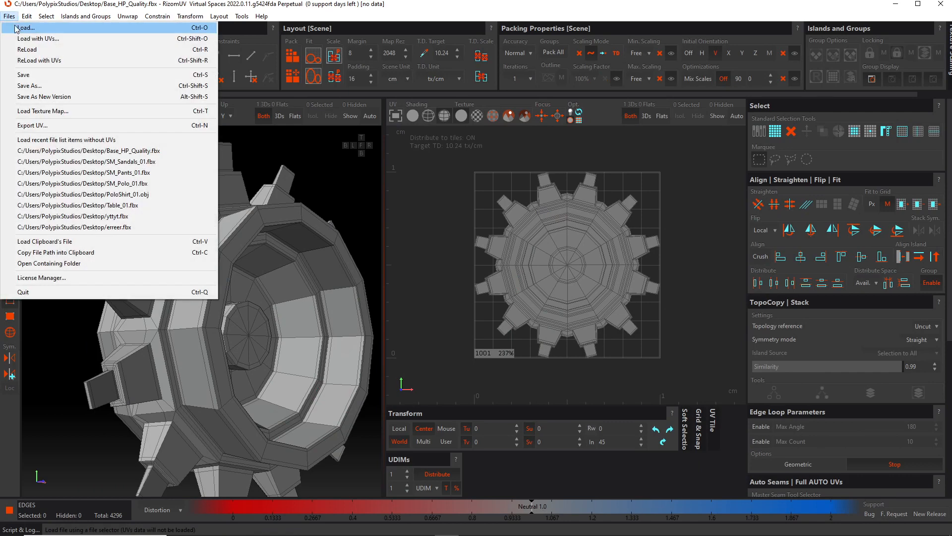
{"action": "left_click", "coordinate": [20, 30]}
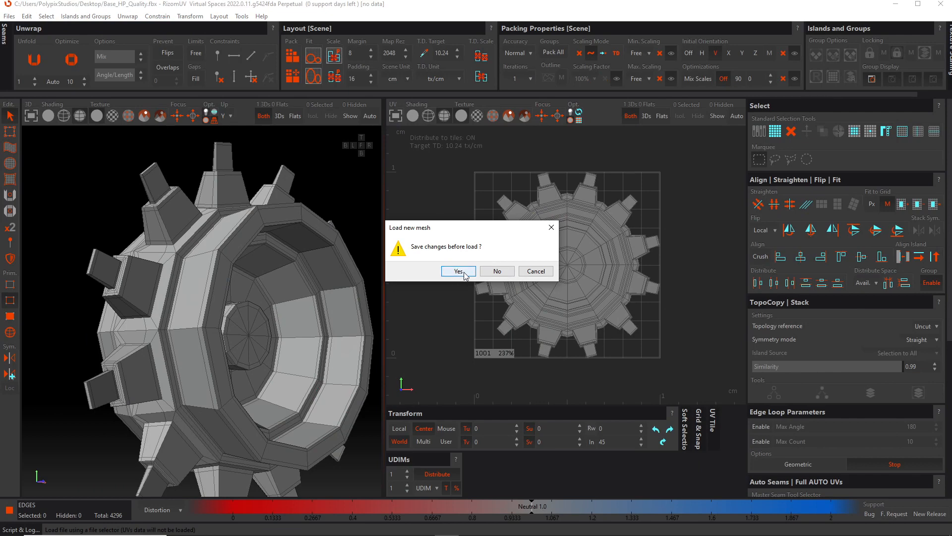
{"action": "left_click", "coordinate": [496, 271]}
{"action": "scroll", "coordinate": [342, 170], "scroll_direction": "down", "scroll_amount": 5}
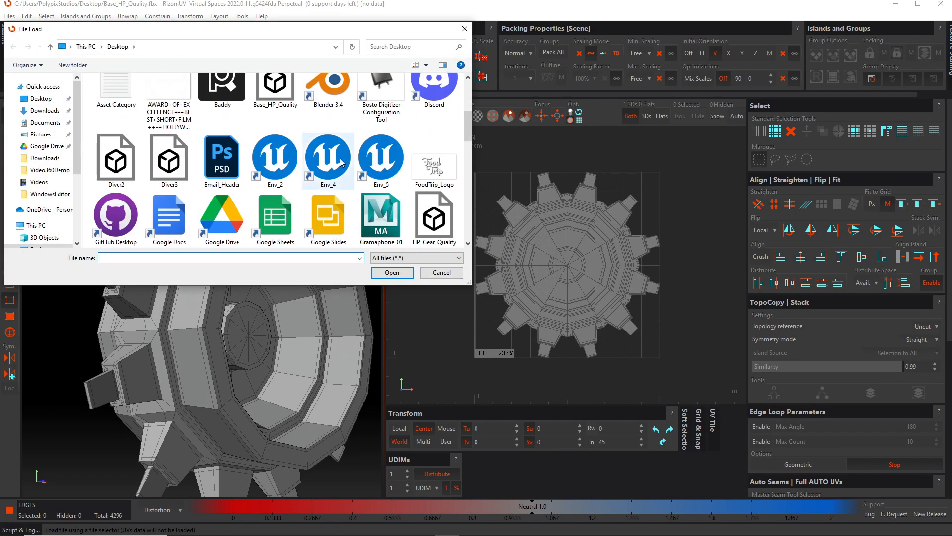
{"action": "scroll", "coordinate": [341, 170], "scroll_direction": "up", "scroll_amount": 1}
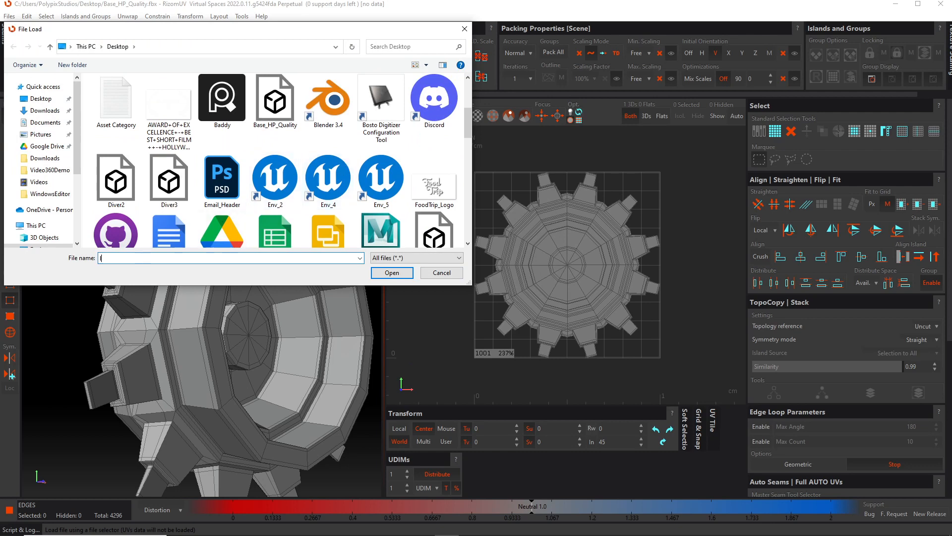
{"action": "type", "text": "lp"}
{"action": "left_click", "coordinate": [391, 272]}
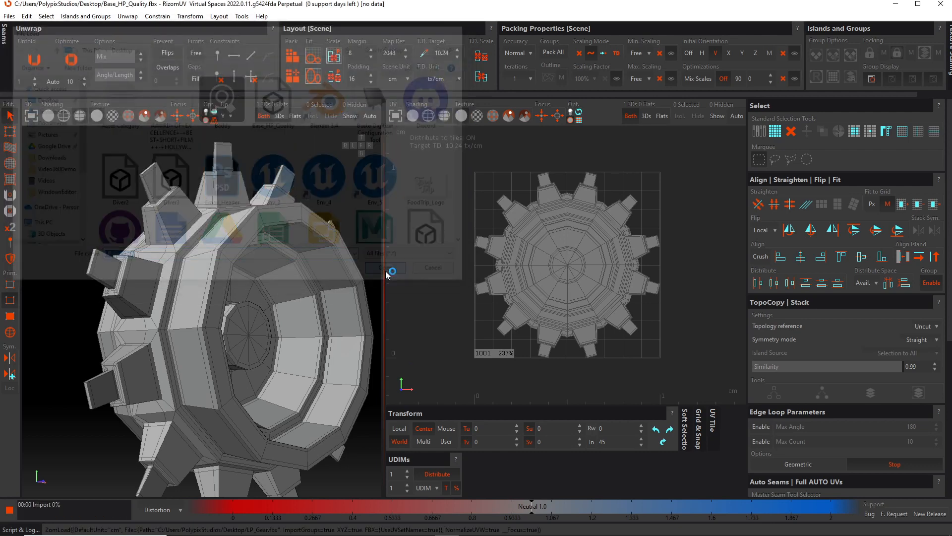
Cut a seam along the edge loop on the outer edge of the gear's front rim.
{"action": "middle_click_drag", "start_coordinate": [229, 280], "coordinate": [207, 258]}
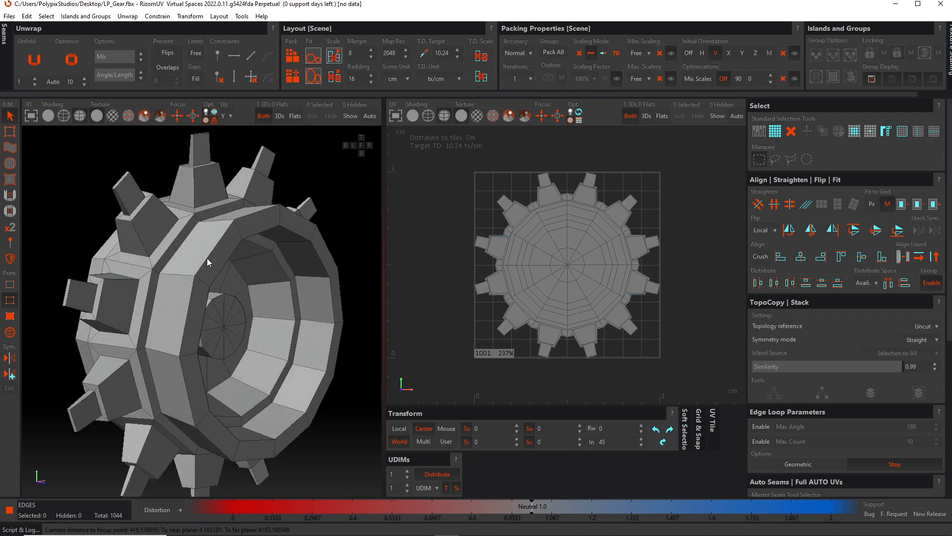
{"action": "double_click", "coordinate": [209, 258]}
{"action": "middle_click_drag", "start_coordinate": [308, 311], "coordinate": [296, 311]}
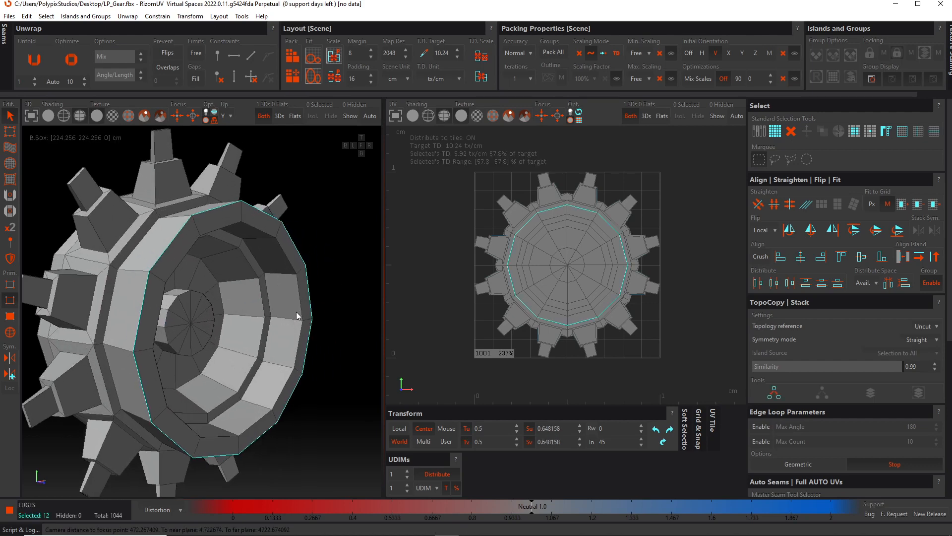
{"action": "double_click", "coordinate": [300, 305]}
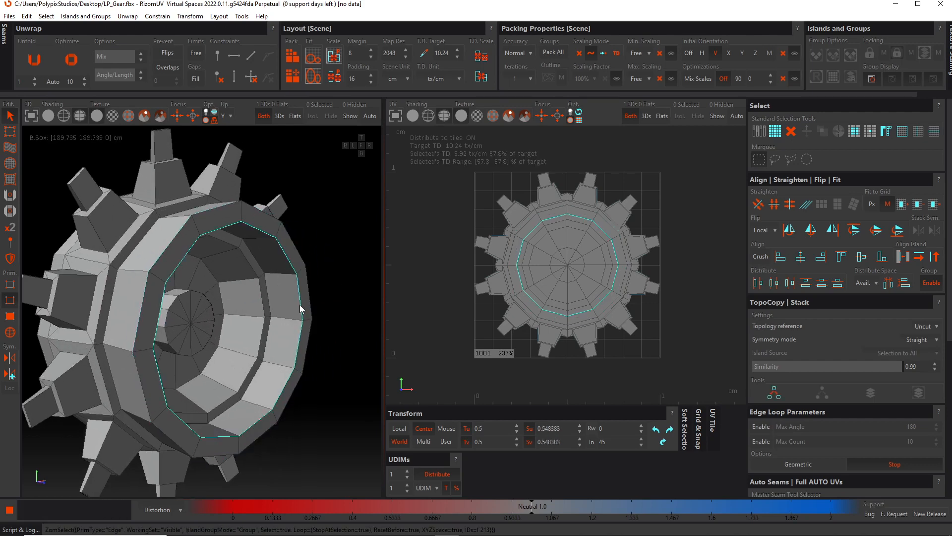
{"action": "double_click", "coordinate": [165, 250]}
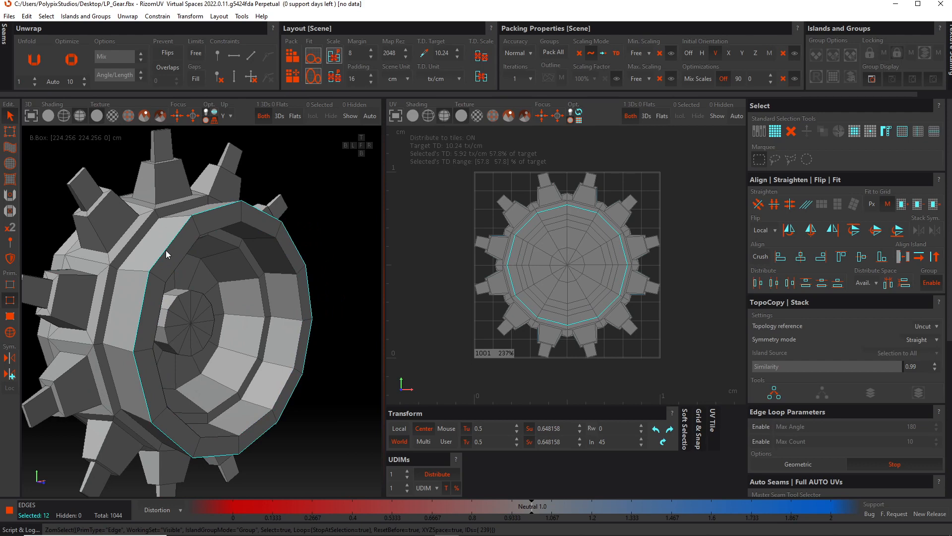
{"action": "key", "text": "c"}
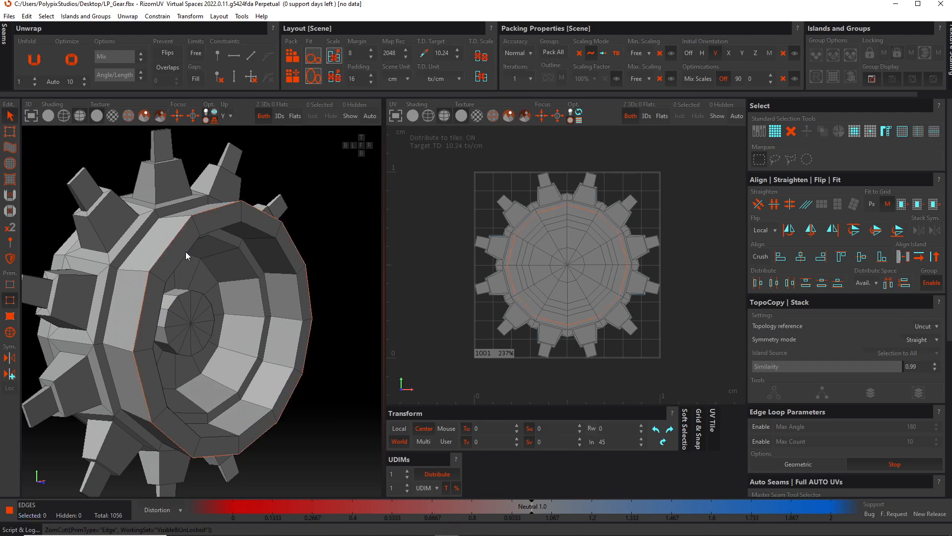
Cut seams along the front rim's inner edge loop and the ledge's edge loop inside the recess.
{"action": "double_click", "coordinate": [185, 251]}
{"action": "key", "text": "c"}
{"action": "double_click", "coordinate": [270, 293]}
{"action": "key", "text": "c"}
{"action": "left_click_drag", "start_coordinate": [270, 292], "coordinate": [287, 316], "text": "alt"}
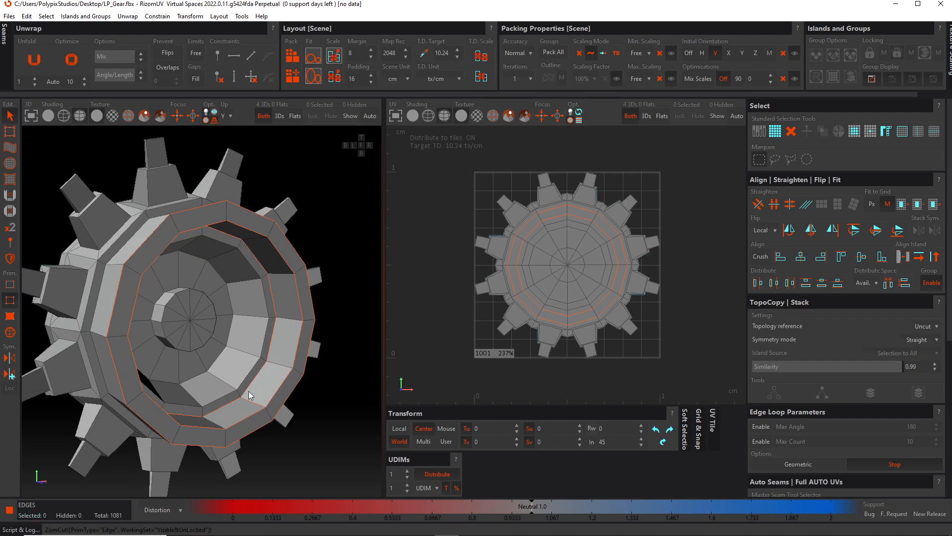
Cut seams around the recess floor's perimeter and along two connected edges crossing the inner wall and ledge.
{"action": "scroll", "coordinate": [249, 391], "scroll_direction": "up", "scroll_amount": 3}
{"action": "double_click", "coordinate": [226, 289]}
{"action": "key", "text": "c"}
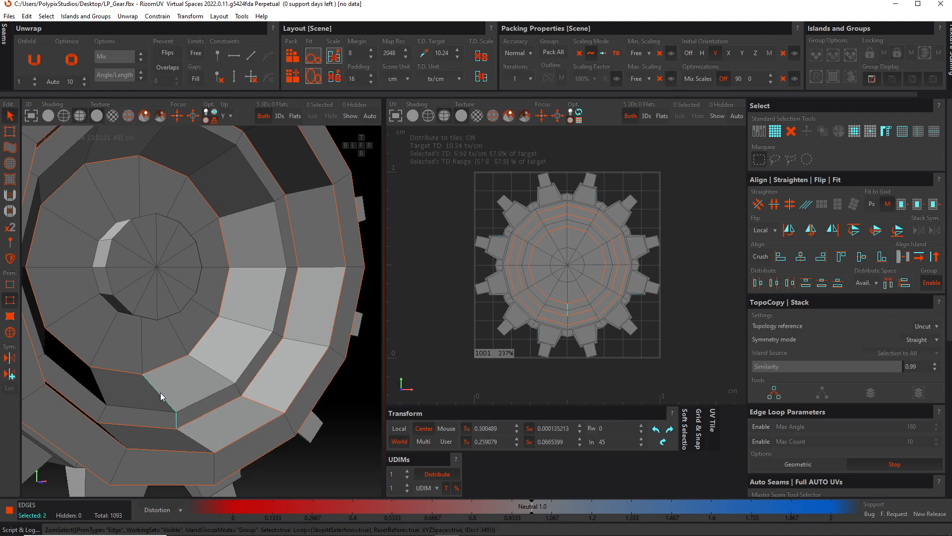
{"action": "scroll", "coordinate": [249, 349], "scroll_direction": "down", "scroll_amount": 5}
{"action": "left_click_drag", "start_coordinate": [251, 356], "coordinate": [441, 391], "text": "alt"}
{"action": "scroll", "coordinate": [265, 349], "scroll_direction": "up", "scroll_amount": 3}
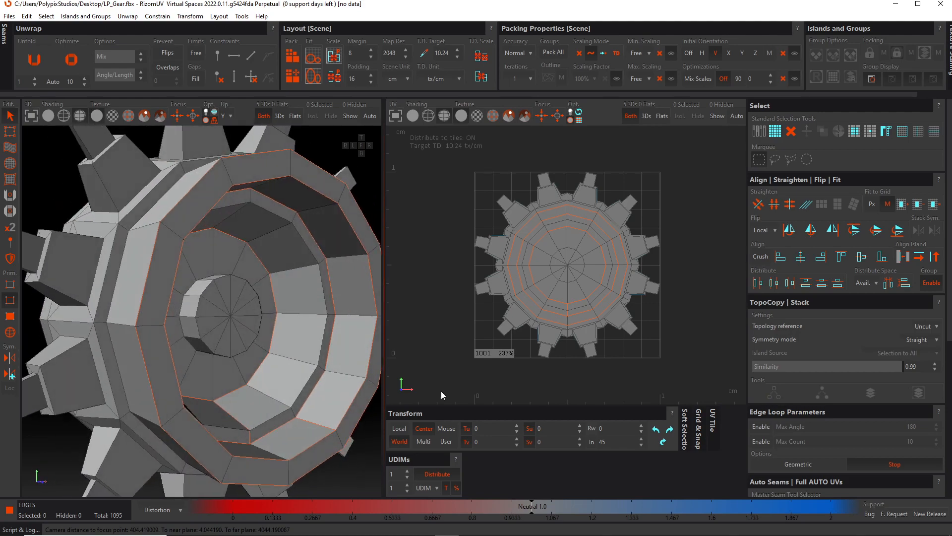
Switch to Maya, examine the shading of the gear's recess, rim and outer band from several angles, and return to RizomUV.
{"action": "key", "text": "super"}
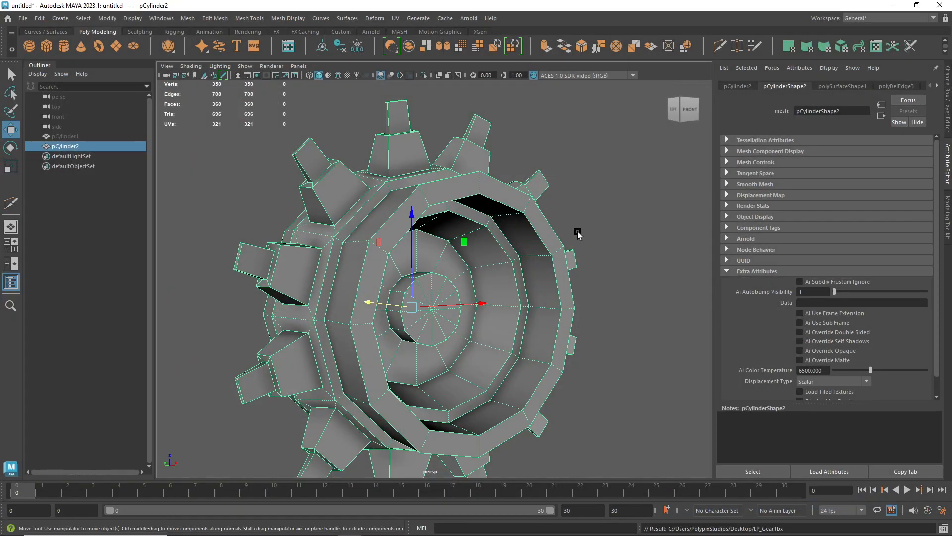
{"action": "left_click", "coordinate": [578, 234]}
{"action": "left_click_drag", "start_coordinate": [578, 196], "coordinate": [391, 300], "text": "alt"}
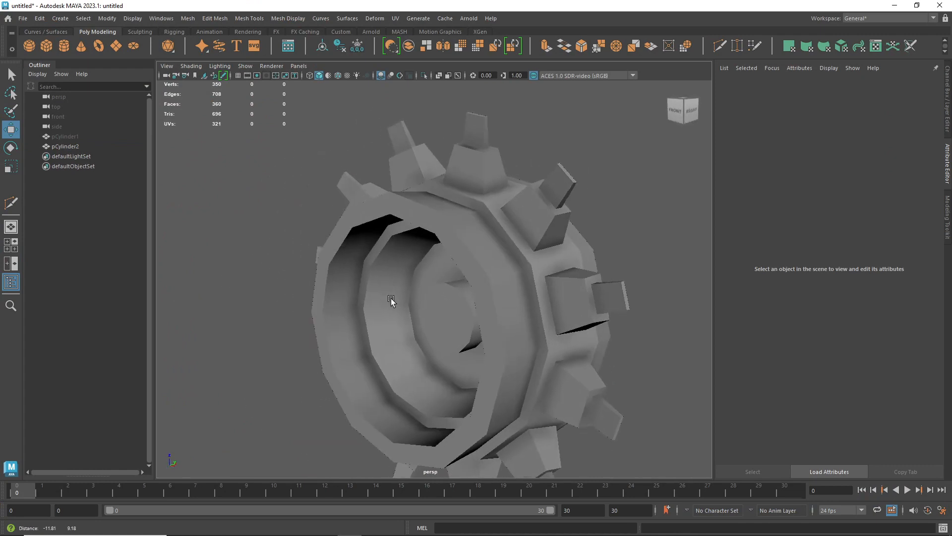
{"action": "scroll", "coordinate": [347, 292], "scroll_direction": "up", "scroll_amount": 5}
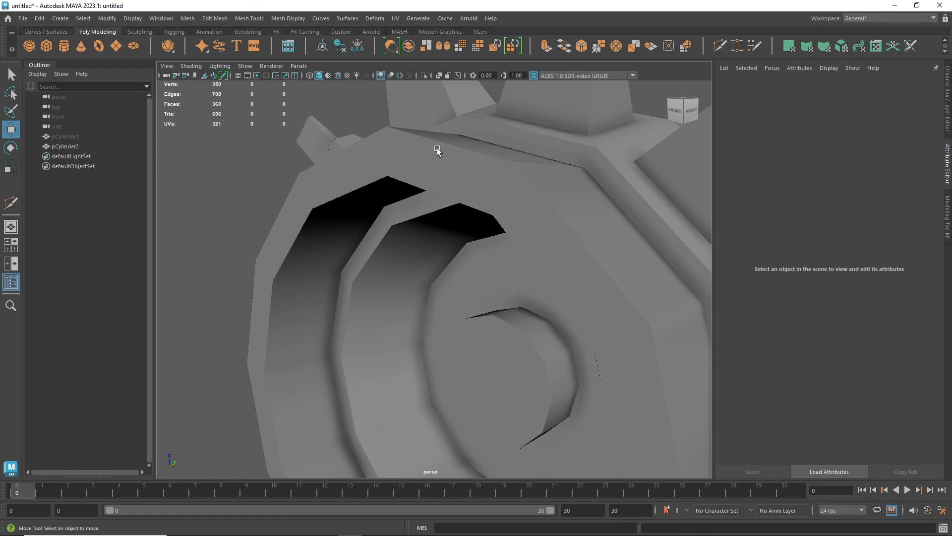
{"action": "left_click_drag", "start_coordinate": [482, 199], "coordinate": [534, 255], "text": "alt"}
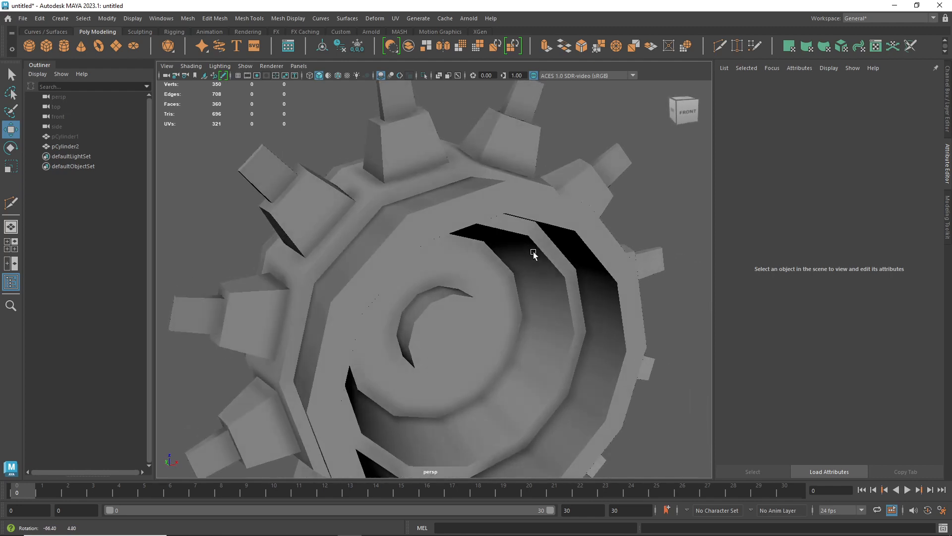
{"action": "left_click_drag", "start_coordinate": [411, 235], "coordinate": [454, 239], "text": "alt"}
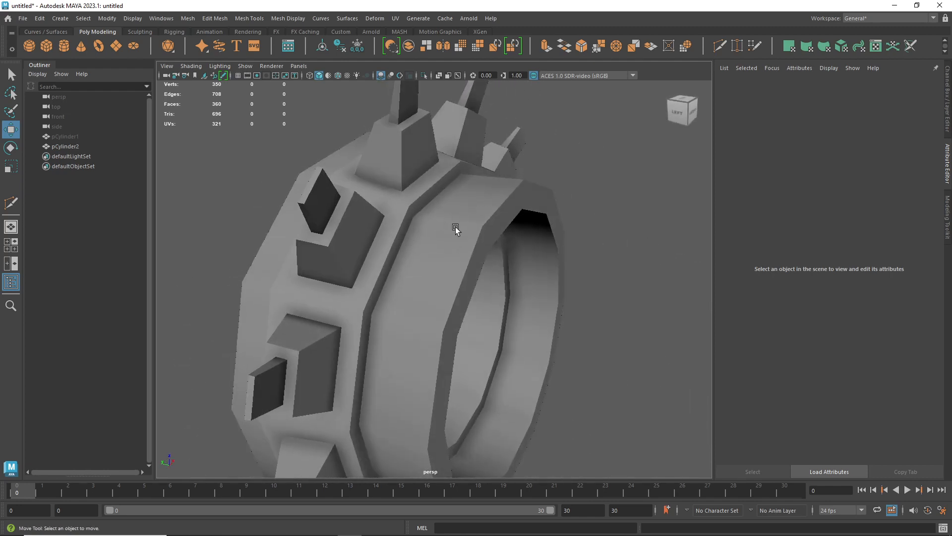
{"action": "left_click", "coordinate": [452, 228]}
{"action": "left_click", "coordinate": [570, 181]}
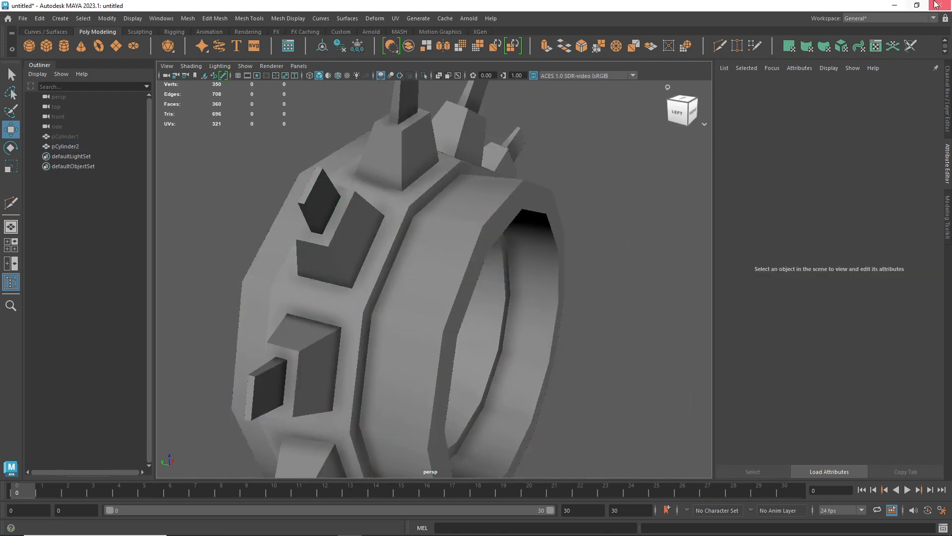
{"action": "left_click", "coordinate": [896, 6]}
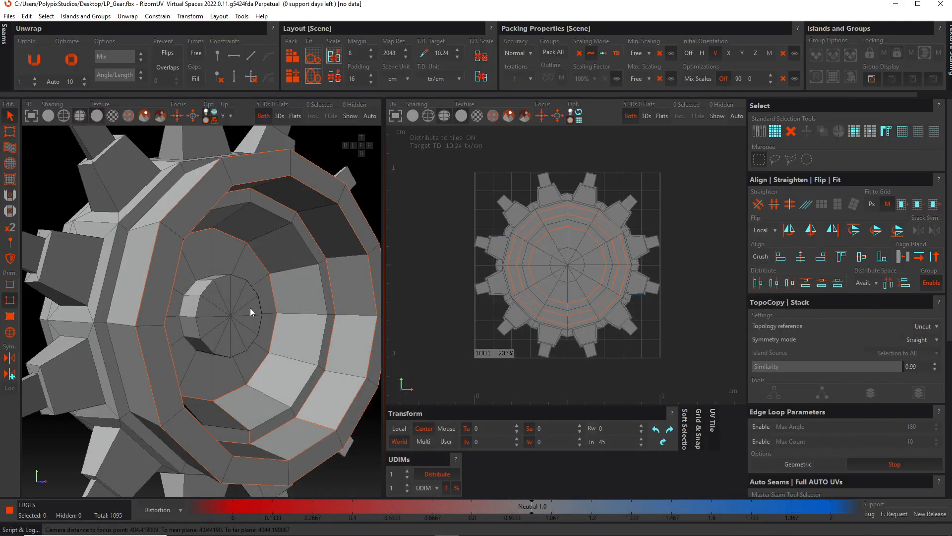
Cut seams along the rear edge loop of the gear's outer front band and one edge across that band.
{"action": "left_click_drag", "start_coordinate": [250, 307], "coordinate": [258, 325], "text": "alt"}
{"action": "double_click", "coordinate": [225, 280]}
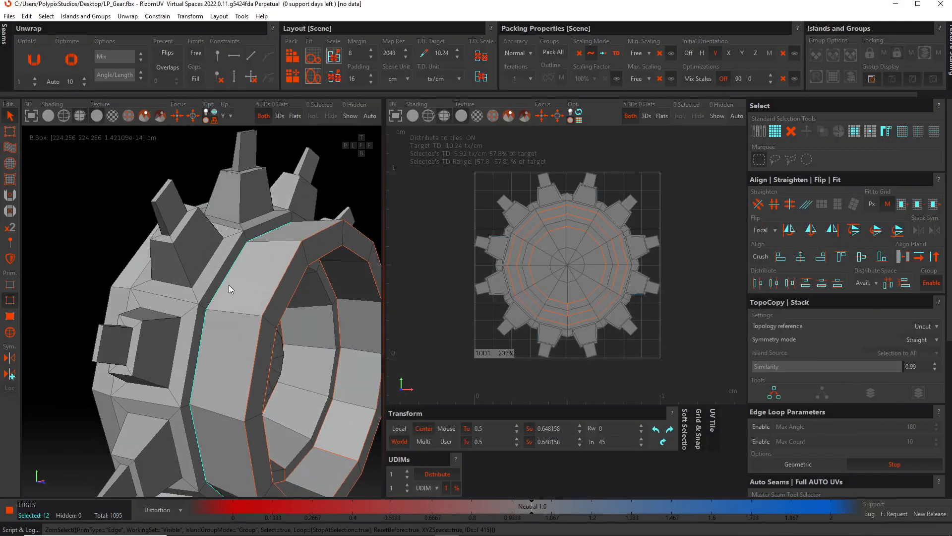
{"action": "key", "text": "c"}
{"action": "left_click_drag", "start_coordinate": [247, 304], "coordinate": [151, 257], "text": "alt"}
{"action": "left_click", "coordinate": [201, 365]}
{"action": "key", "text": "c"}
Cut seams around the base and top of the front hub and along one edge across its side wall.
{"action": "scroll", "coordinate": [188, 328], "scroll_direction": "up", "scroll_amount": 4}
{"action": "left_click", "coordinate": [155, 260]}
{"action": "key", "text": "c"}
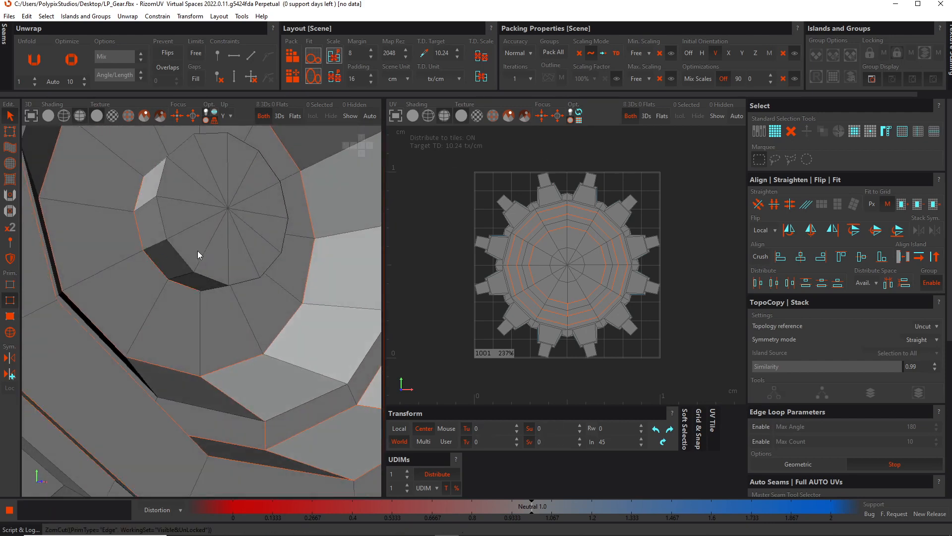
{"action": "double_click", "coordinate": [178, 258]}
{"action": "key", "text": "c"}
{"action": "left_click", "coordinate": [214, 286]}
{"action": "left_click", "coordinate": [212, 292]}
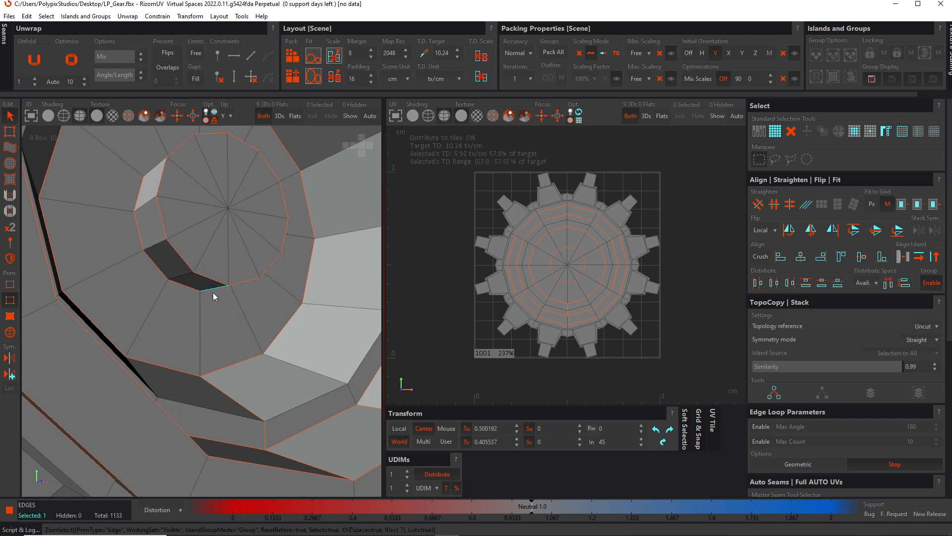
{"action": "key", "text": "c"}
Enlarge the 3D view to full width and cut a seam along the whole edge ring between the front groove and the toothed body.
{"action": "left_click", "coordinate": [35, 117]}
{"action": "scroll", "coordinate": [298, 301], "scroll_direction": "down", "scroll_amount": 6}
{"action": "mouse_move", "coordinate": [301, 303]}
{"action": "left_mouse_down", "text": "alt"}
{"action": "mouse_move", "coordinate": [358, 320]}
{"action": "mouse_move", "coordinate": [282, 303]}
{"action": "left_mouse_up", "text": "alt"}
{"action": "scroll", "coordinate": [315, 316], "scroll_direction": "up", "scroll_amount": 4}
{"action": "left_click", "coordinate": [314, 315]}
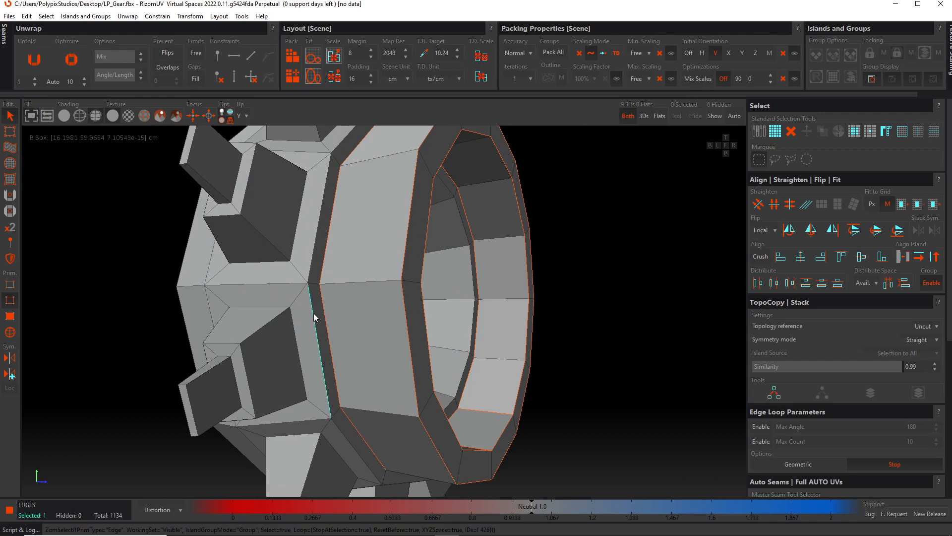
{"action": "scroll", "coordinate": [317, 251], "scroll_direction": "down", "scroll_amount": 3}
{"action": "left_click_drag", "start_coordinate": [316, 251], "coordinate": [359, 366], "text": "alt"}
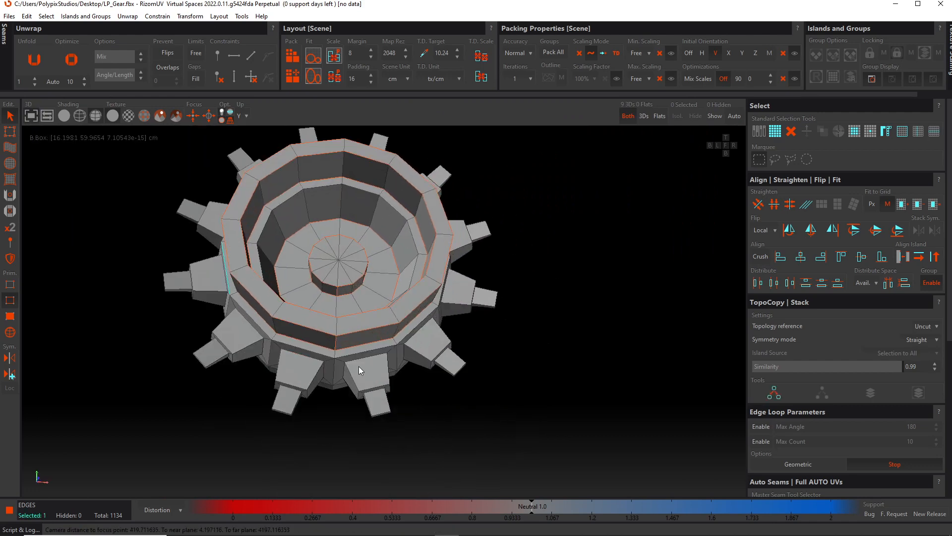
{"action": "left_click", "coordinate": [409, 390]}
{"action": "left_click_drag", "start_coordinate": [410, 390], "coordinate": [483, 409], "text": "alt"}
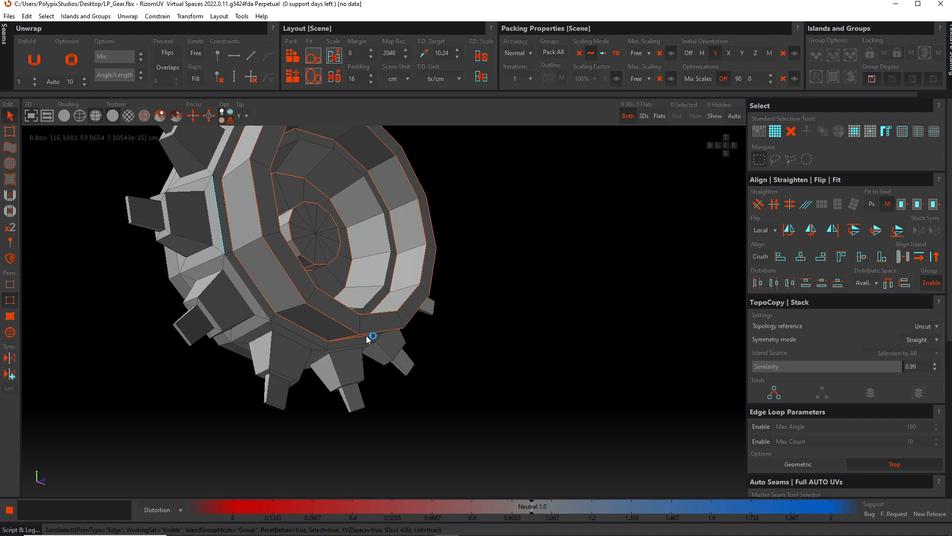
{"action": "left_click", "coordinate": [350, 346]}
{"action": "left_click_drag", "start_coordinate": [349, 347], "coordinate": [365, 275], "text": "alt"}
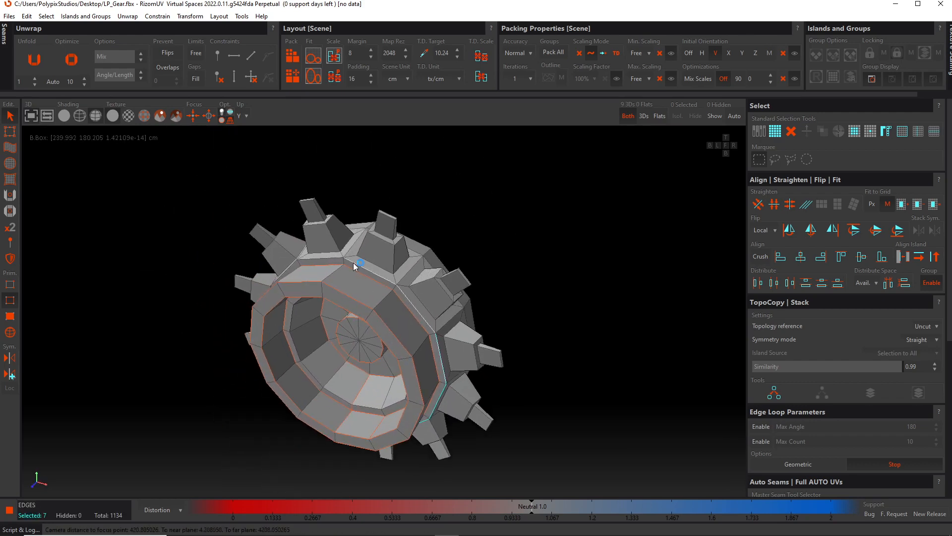
{"action": "left_click", "coordinate": [353, 263]}
{"action": "left_click_drag", "start_coordinate": [303, 272], "coordinate": [311, 267], "text": "alt"}
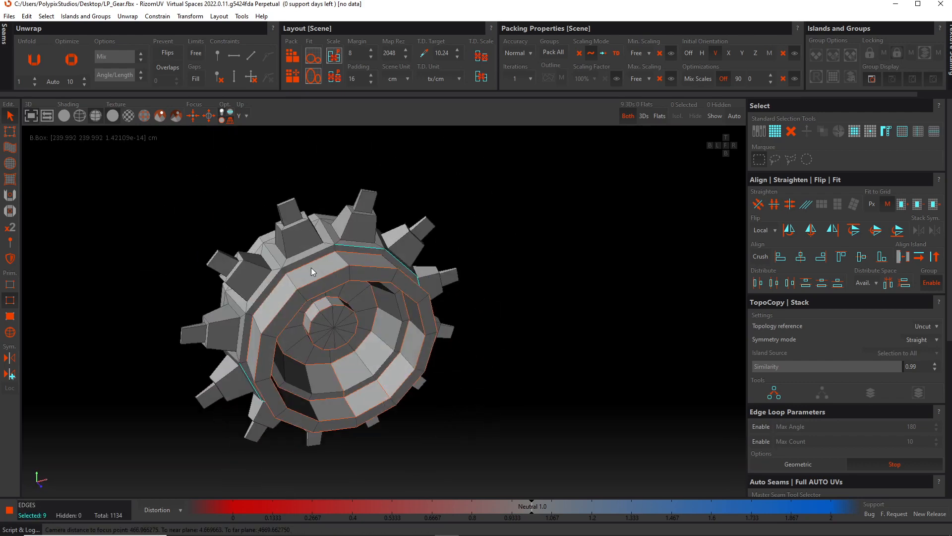
{"action": "left_click", "coordinate": [268, 289]}
{"action": "left_click_drag", "start_coordinate": [268, 288], "coordinate": [290, 306], "text": "alt"}
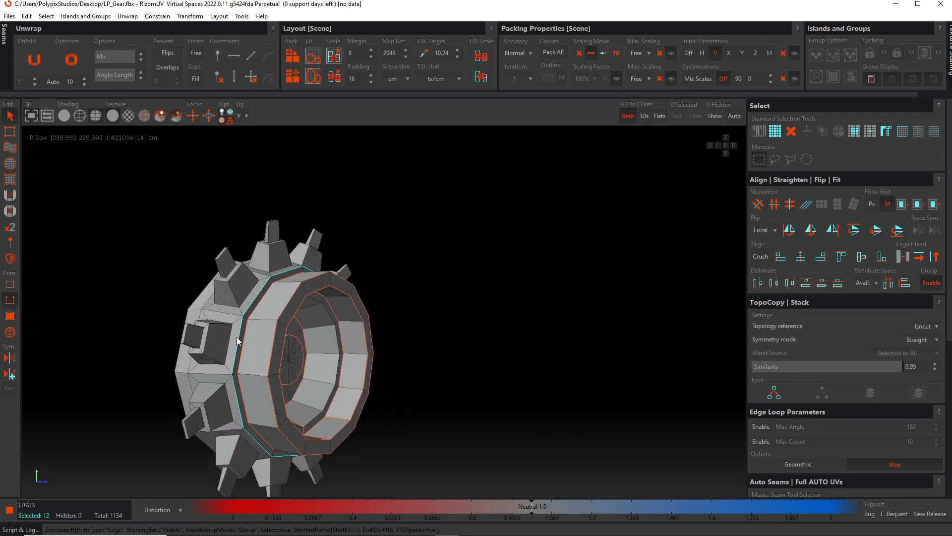
{"action": "key", "text": "c"}
Cut a seam along the edge loop around the outer perimeter of the gear's back face.
{"action": "left_click_drag", "start_coordinate": [290, 352], "coordinate": [308, 329], "text": "alt"}
{"action": "right_click_drag", "start_coordinate": [308, 329], "coordinate": [329, 362], "text": "alt"}
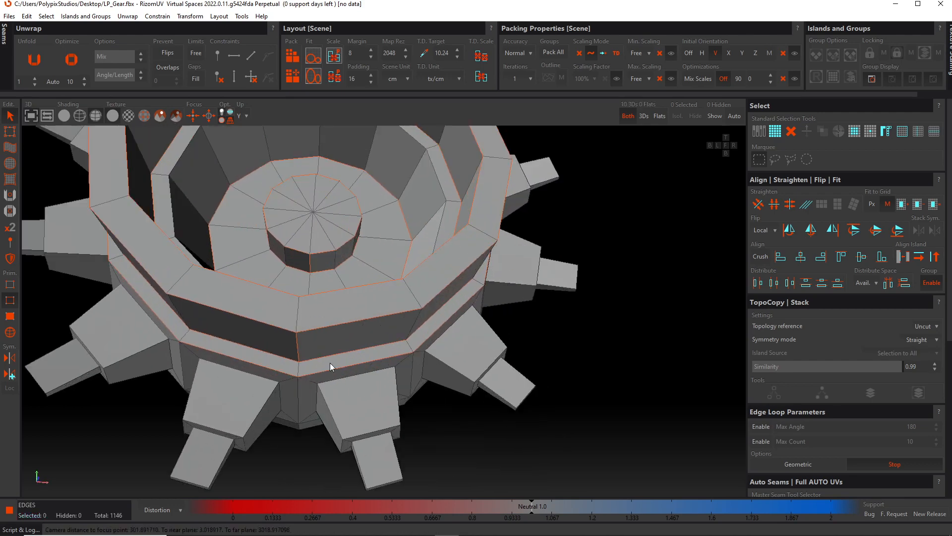
{"action": "left_click_drag", "start_coordinate": [311, 386], "coordinate": [232, 303], "text": "alt"}
{"action": "double_click", "coordinate": [269, 331]}
{"action": "key", "text": "c"}
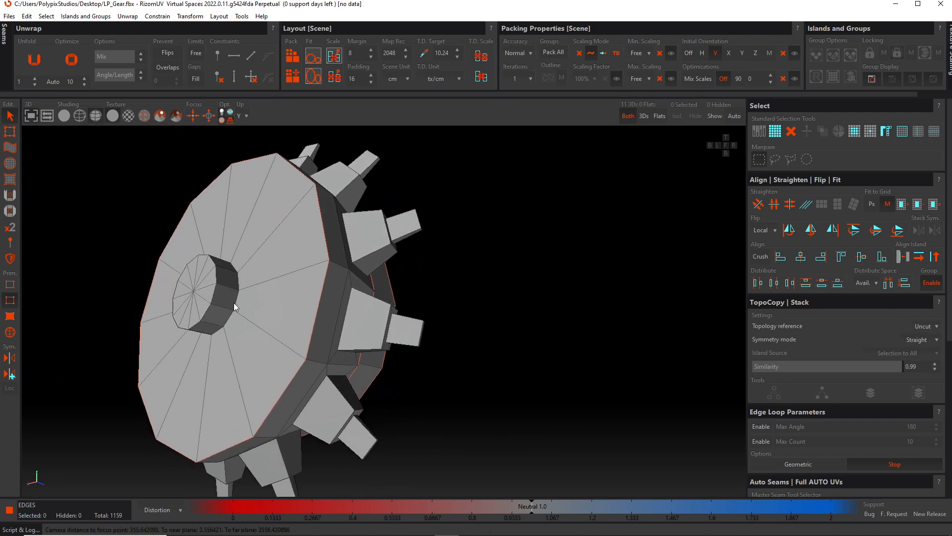
Cut seams around the base and top of the back hub and along one edge across its side wall.
{"action": "double_click", "coordinate": [234, 302]}
{"action": "key", "text": "c"}
{"action": "left_click", "coordinate": [208, 297]}
{"action": "double_click", "coordinate": [208, 297]}
{"action": "key", "text": "c"}
{"action": "left_click_drag", "start_coordinate": [224, 366], "coordinate": [304, 322], "text": "alt"}
{"action": "left_click", "coordinate": [201, 334]}
{"action": "key", "text": "c"}
Select the edges around the base of one tooth and cut them as a seam.
{"action": "left_click_drag", "start_coordinate": [309, 235], "coordinate": [331, 308], "text": "alt"}
{"action": "scroll", "coordinate": [293, 272], "scroll_direction": "up", "scroll_amount": 4}
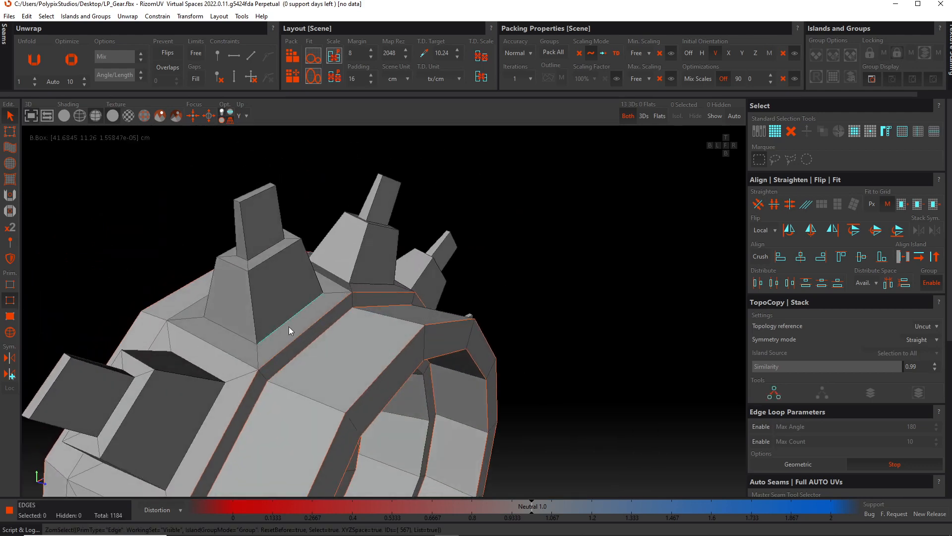
{"action": "left_click_drag", "start_coordinate": [209, 331], "coordinate": [270, 344], "text": "alt"}
{"action": "left_click", "coordinate": [148, 333], "text": "shift"}
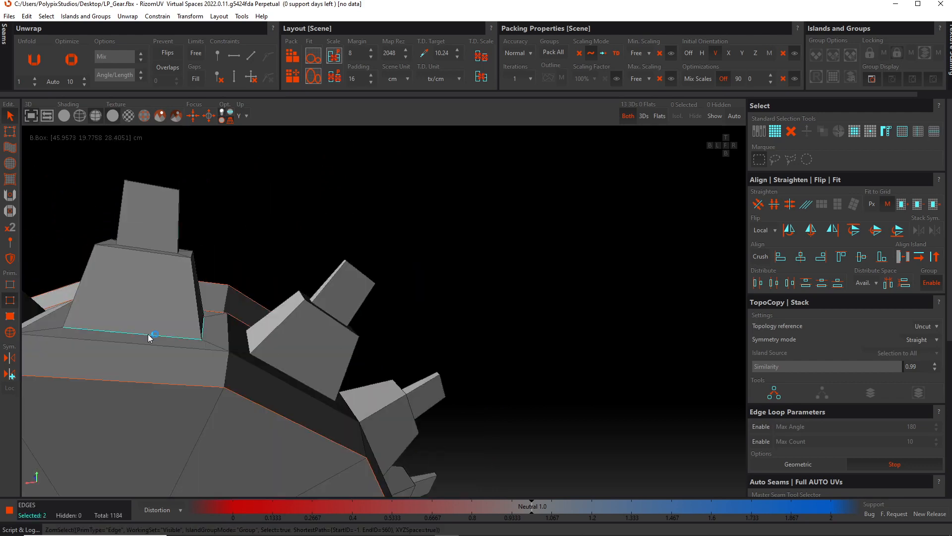
{"action": "left_click_drag", "start_coordinate": [135, 334], "coordinate": [422, 325], "text": "alt"}
{"action": "key", "text": "c"}
Cut a seam along the edge loop around the top of that tooth's tapered block.
{"action": "left_click_drag", "start_coordinate": [350, 358], "coordinate": [382, 297], "text": "alt"}
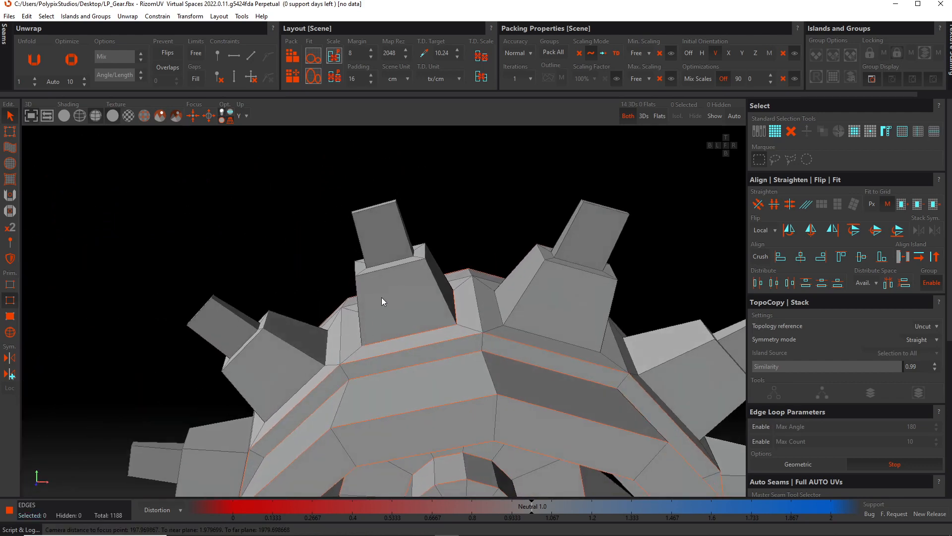
{"action": "double_click", "coordinate": [388, 269]}
{"action": "key", "text": "c"}
Cut seams along the slanted corner edges on both sides of the tooth's tapered block.
{"action": "middle_click_drag", "start_coordinate": [420, 258], "coordinate": [401, 299], "text": "alt"}
{"action": "left_click", "coordinate": [416, 309]}
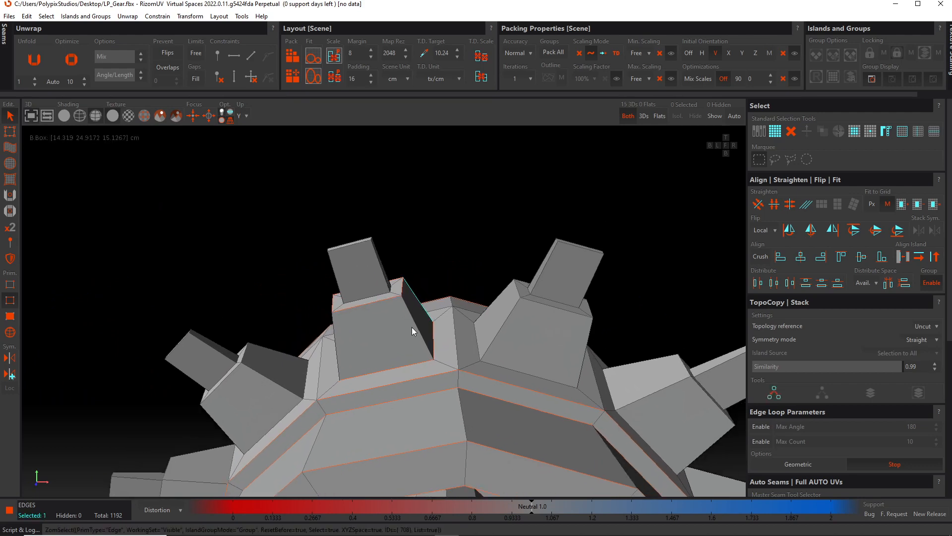
{"action": "left_click_drag", "start_coordinate": [413, 326], "coordinate": [453, 314], "text": "alt"}
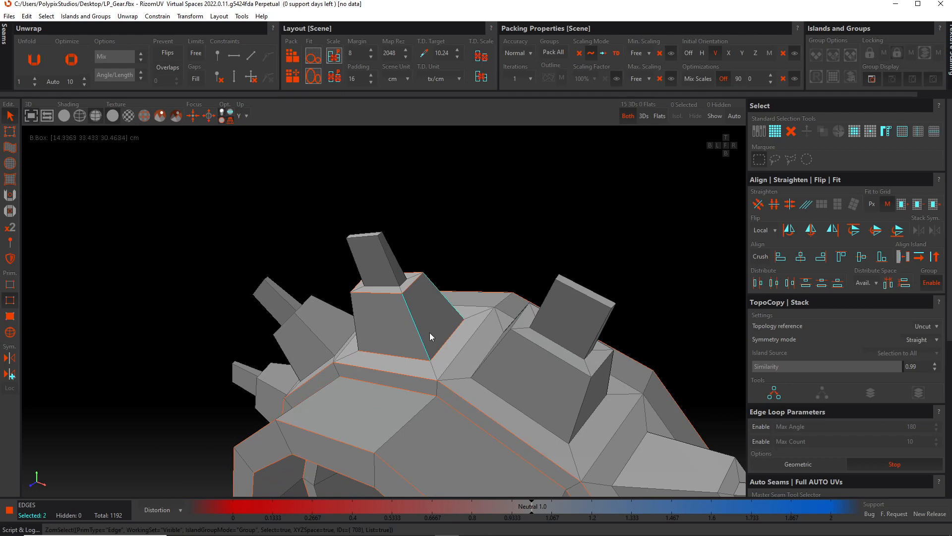
{"action": "key", "text": "c"}
{"action": "left_click_drag", "start_coordinate": [429, 332], "coordinate": [375, 319], "text": "alt"}
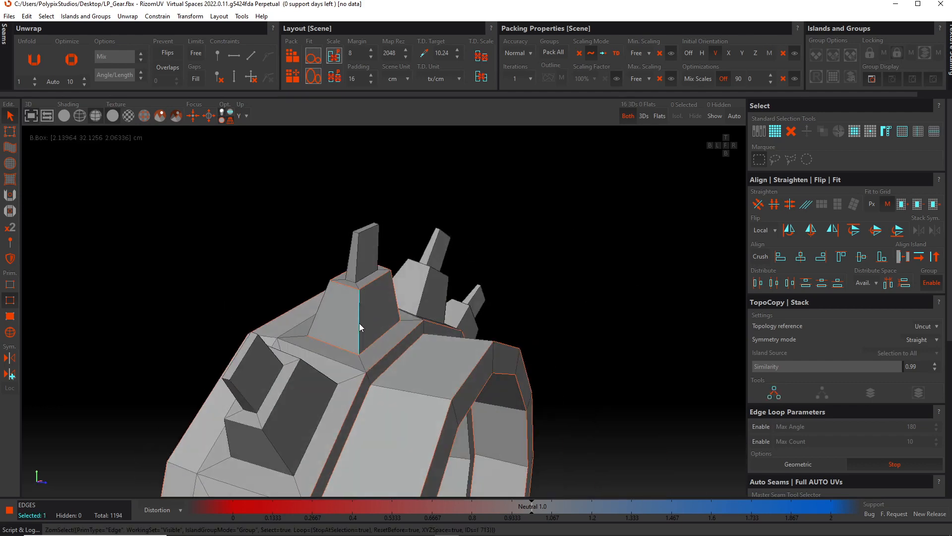
{"action": "left_click", "coordinate": [323, 304]}
{"action": "key", "text": "c"}
{"action": "key", "text": "c"}
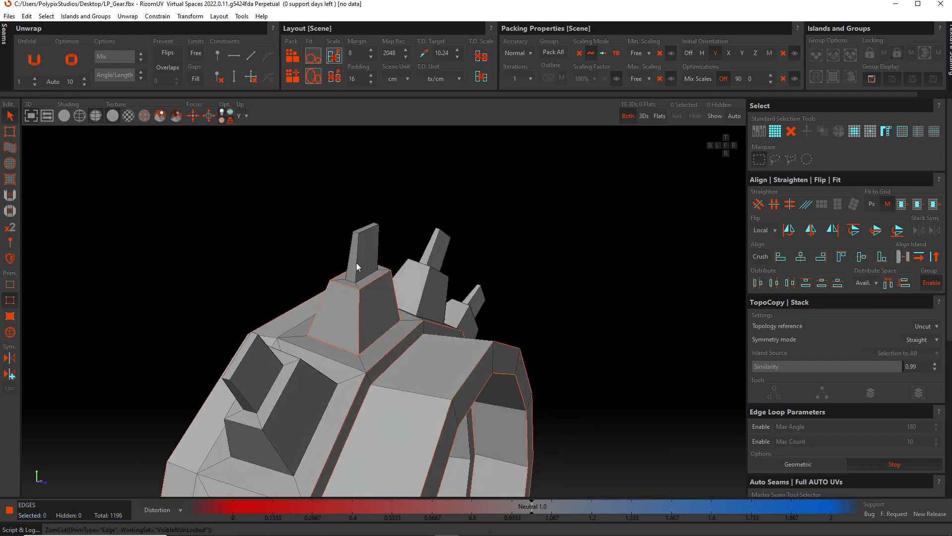
Cut seams along the upright corner edges of the tooth's narrow tip.
{"action": "left_click", "coordinate": [356, 266]}
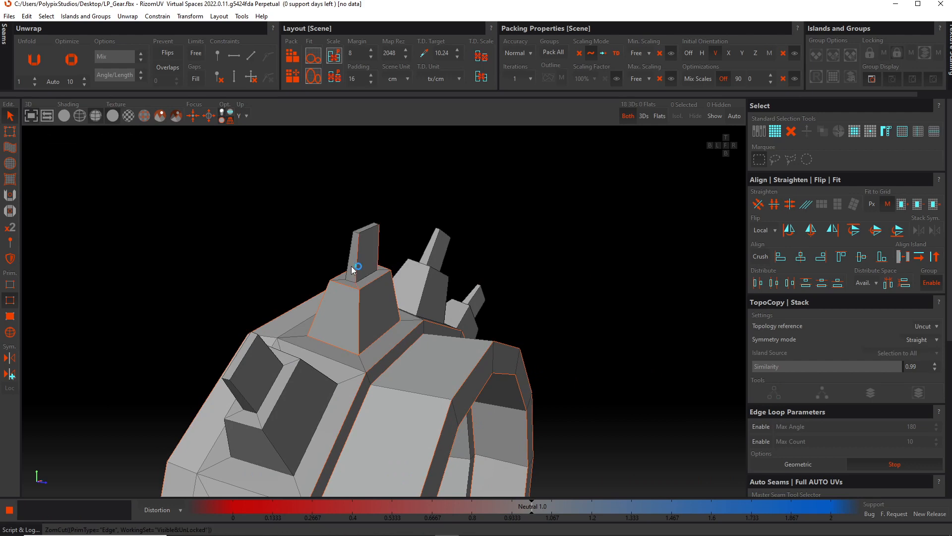
{"action": "key", "text": "c"}
{"action": "left_click", "coordinate": [349, 264]}
{"action": "key", "text": "c"}
{"action": "left_click_drag", "start_coordinate": [353, 278], "coordinate": [371, 299], "text": "alt"}
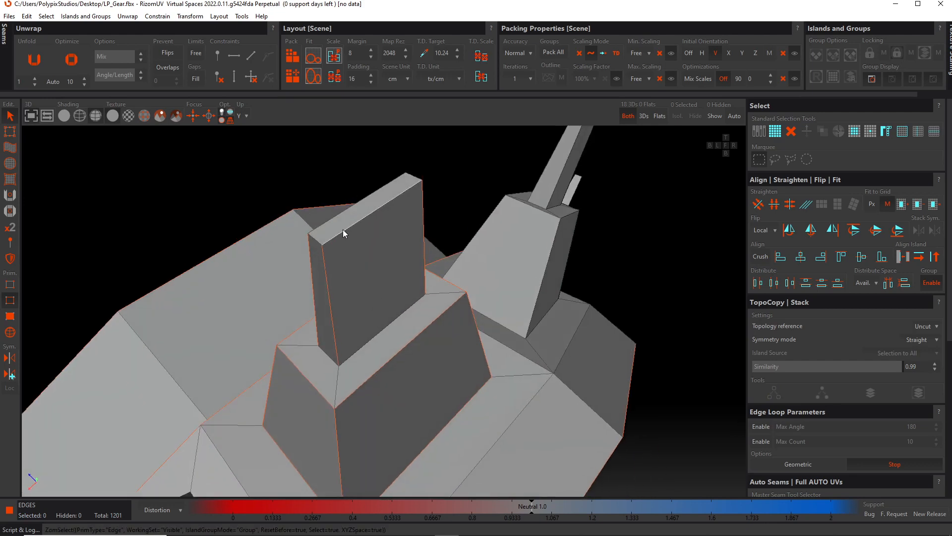
Cut the edges around the end face of the tooth's narrow tip as a seam.
{"action": "left_click", "coordinate": [331, 224]}
{"action": "left_click", "coordinate": [330, 240]}
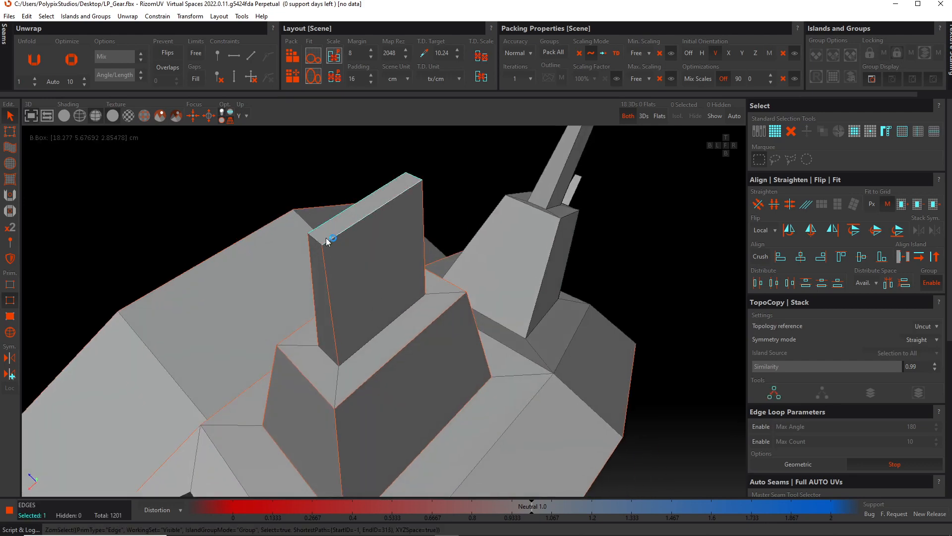
{"action": "key", "text": "c"}
{"action": "scroll", "coordinate": [401, 229], "scroll_direction": "down", "scroll_amount": 3}
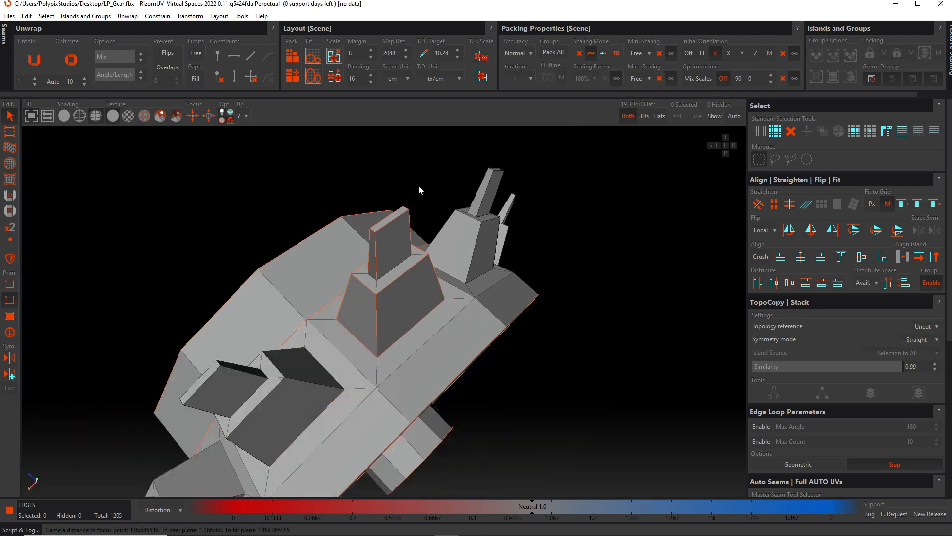
Weld the stray diagonal seam edge on the tooth's ledge between the tapered block and the narrow tip.
{"action": "left_click_drag", "start_coordinate": [418, 185], "coordinate": [292, 315], "text": "alt"}
{"action": "scroll", "coordinate": [423, 313], "scroll_direction": "up", "scroll_amount": 3}
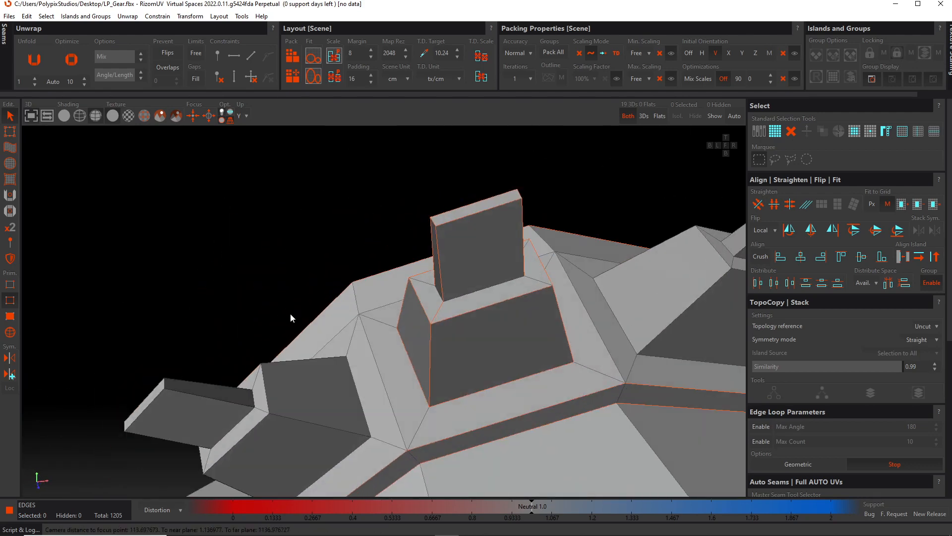
{"action": "left_click", "coordinate": [438, 311]}
{"action": "key", "text": "w"}
{"action": "scroll", "coordinate": [485, 319], "scroll_direction": "down", "scroll_amount": 2}
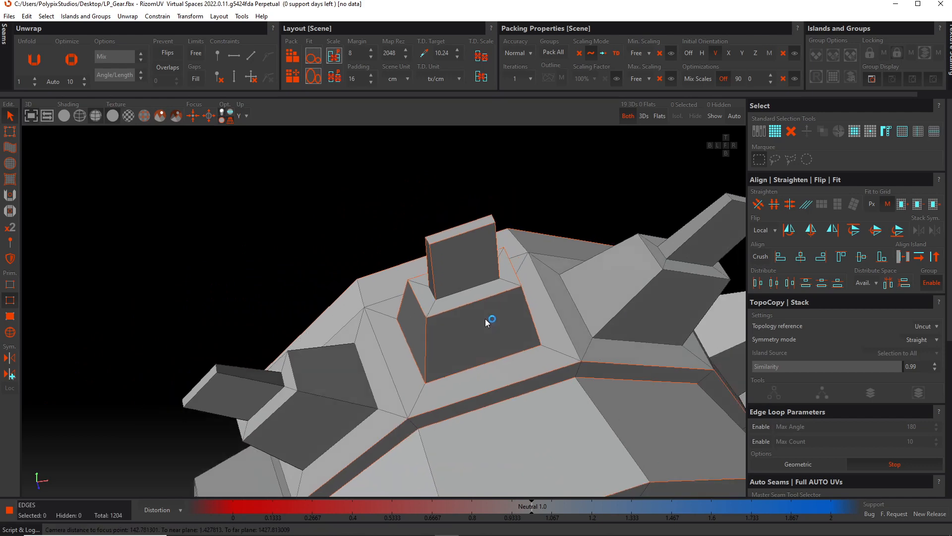
Select the edges of the next tooth's narrow tip and cut them as seams.
{"action": "scroll", "coordinate": [485, 318], "scroll_direction": "down", "scroll_amount": 1}
{"action": "left_click_drag", "start_coordinate": [485, 318], "coordinate": [462, 270], "text": "alt"}
{"action": "left_click_drag", "start_coordinate": [272, 195], "coordinate": [318, 234]}
{"action": "key", "text": "w"}
{"action": "left_click_drag", "start_coordinate": [306, 219], "coordinate": [401, 287]}
{"action": "left_click_drag", "start_coordinate": [400, 287], "coordinate": [409, 317], "text": "alt"}
{"action": "key", "text": "c"}
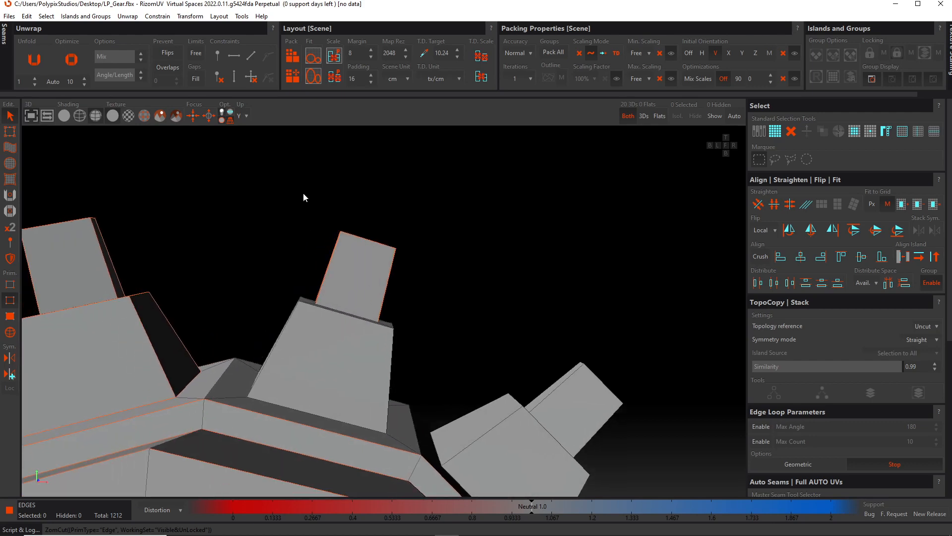
Select the tip and upper block edges of the adjacent tooth together and cut them as seams.
{"action": "left_click_drag", "start_coordinate": [303, 192], "coordinate": [378, 304]}
{"action": "key", "text": "c"}
{"action": "scroll", "coordinate": [447, 382], "scroll_direction": "up", "scroll_amount": 3}
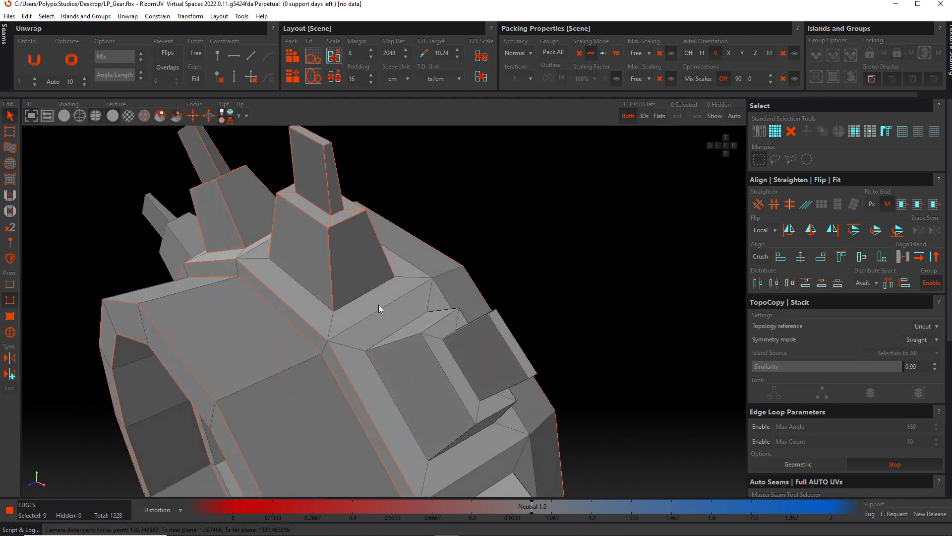
Select the edges around the base of the tooth's tapered block and cut them as a seam.
{"action": "left_click", "coordinate": [367, 291]}
{"action": "left_click", "coordinate": [302, 294], "text": "shift"}
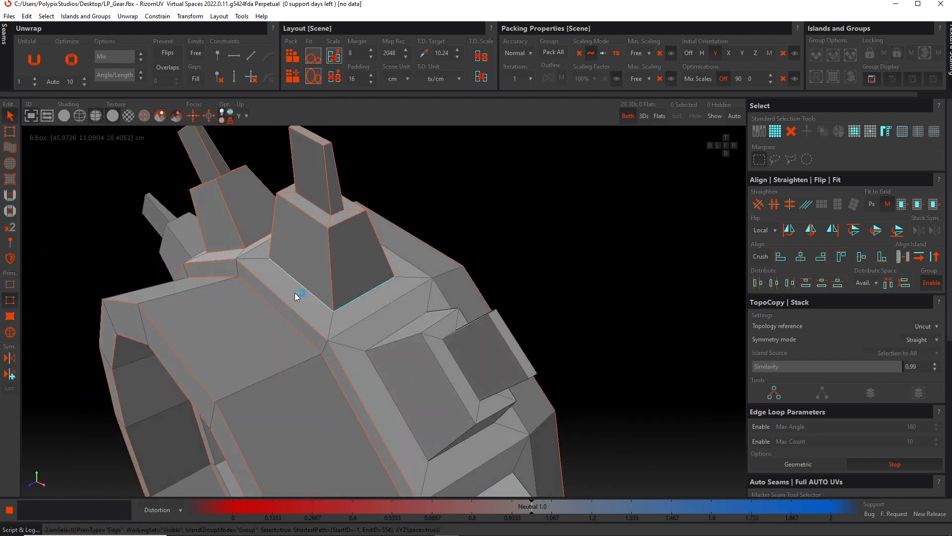
{"action": "left_click_drag", "start_coordinate": [294, 293], "coordinate": [459, 340], "text": "alt"}
{"action": "left_click", "coordinate": [205, 346], "text": "shift"}
{"action": "left_click_drag", "start_coordinate": [205, 346], "coordinate": [266, 344], "text": "alt"}
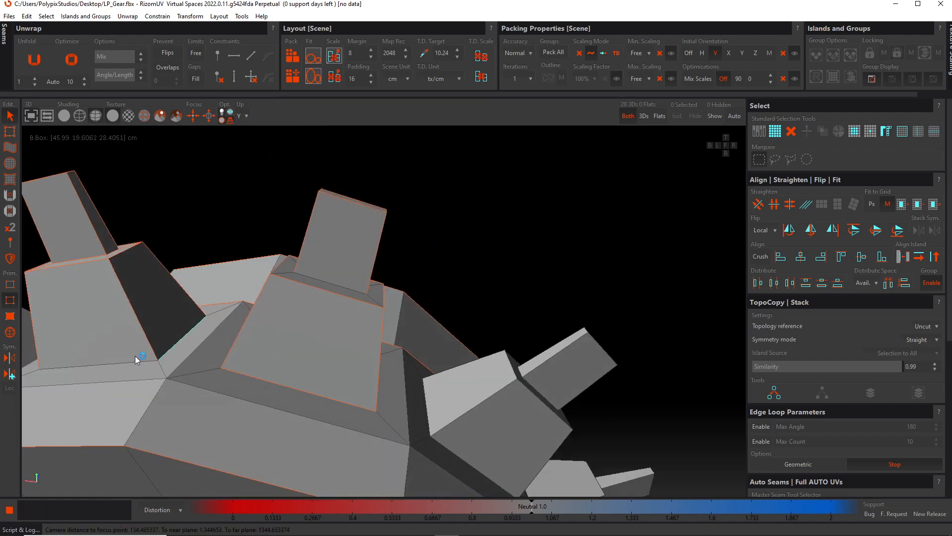
{"action": "key", "text": "c"}
Cut the block and tip edges of the next tooth as seams, and select those of the tooth after it.
{"action": "left_click_drag", "start_coordinate": [135, 360], "coordinate": [393, 338], "text": "alt"}
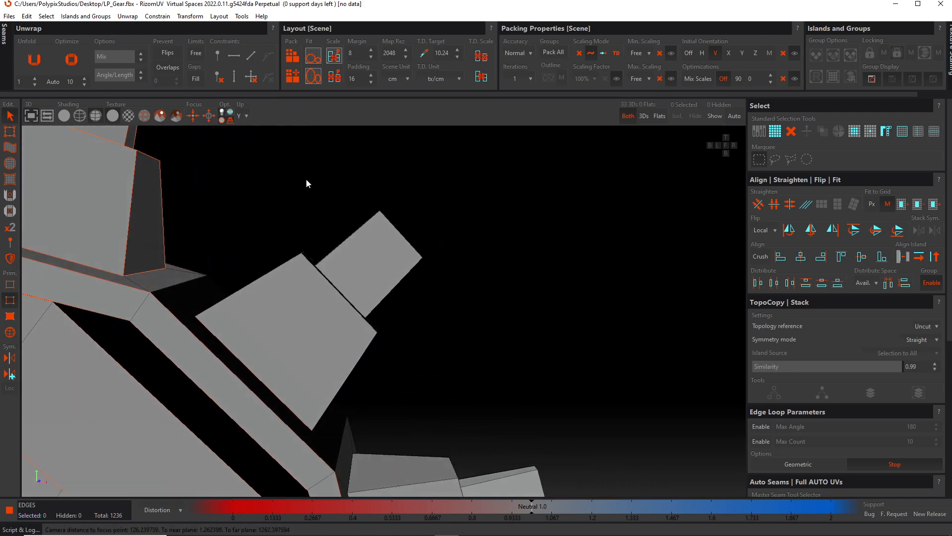
{"action": "left_click_drag", "start_coordinate": [297, 177], "coordinate": [366, 276]}
{"action": "key", "text": "c"}
{"action": "left_click_drag", "start_coordinate": [410, 246], "coordinate": [548, 351]}
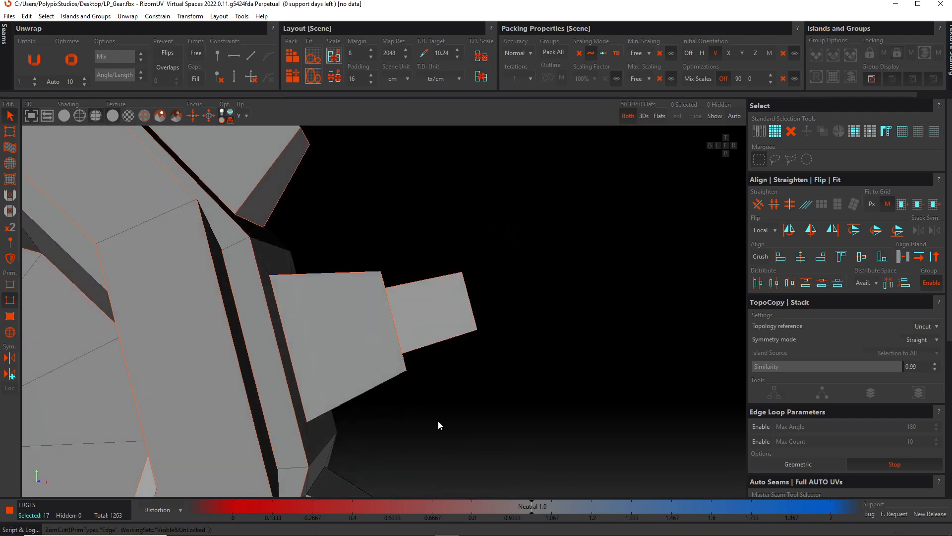
Cut the remaining lower edges of the tooth's tapered block as seams.
{"action": "left_click_drag", "start_coordinate": [438, 425], "coordinate": [256, 421], "text": "alt"}
{"action": "left_click", "coordinate": [353, 387]}
{"action": "key", "text": "c"}
{"action": "left_click", "coordinate": [414, 401]}
{"action": "key", "text": "c"}
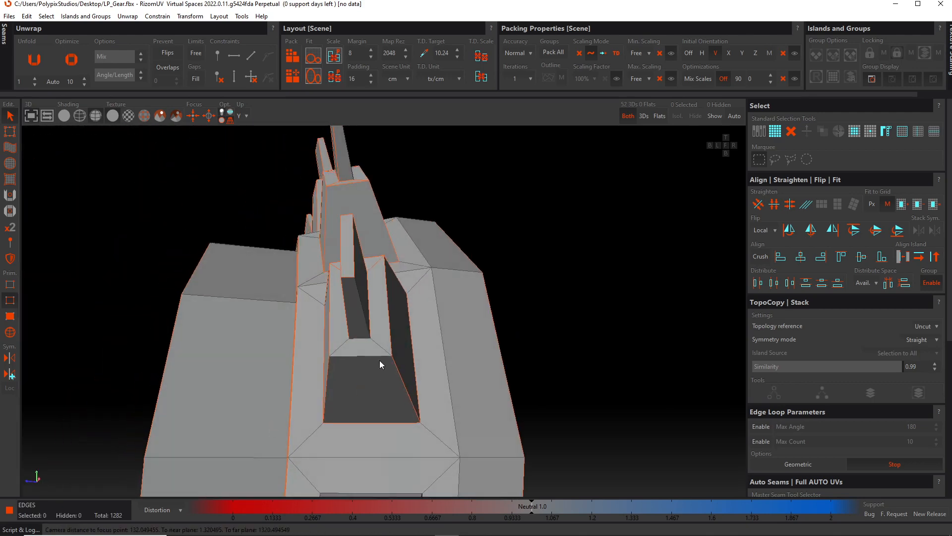
Cut the uncut outer and inner edges of the ledge around the tooth's narrow tip as seams.
{"action": "left_click", "coordinate": [375, 357]}
{"action": "key", "text": "c"}
{"action": "left_click_drag", "start_coordinate": [379, 354], "coordinate": [380, 376], "text": "alt"}
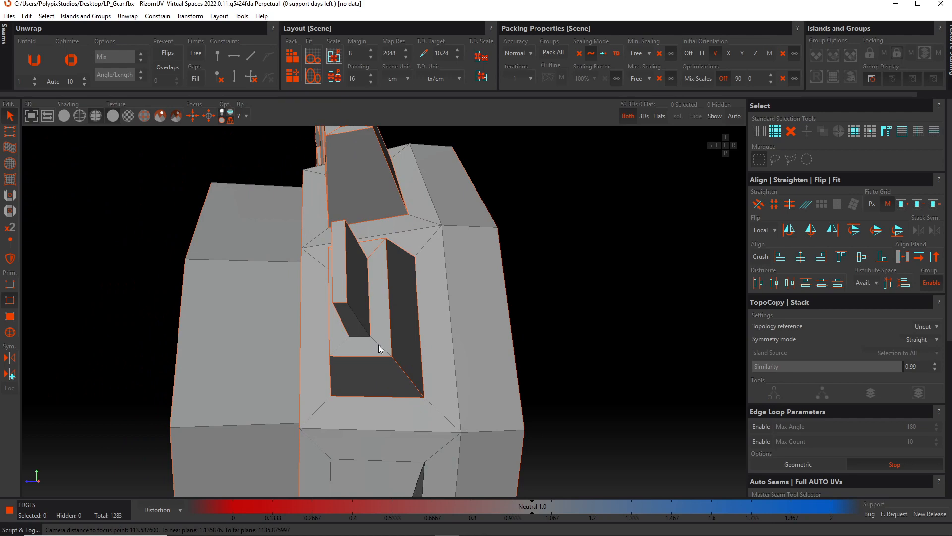
{"action": "left_click", "coordinate": [352, 349]}
{"action": "key", "text": "c"}
{"action": "left_click", "coordinate": [344, 348]}
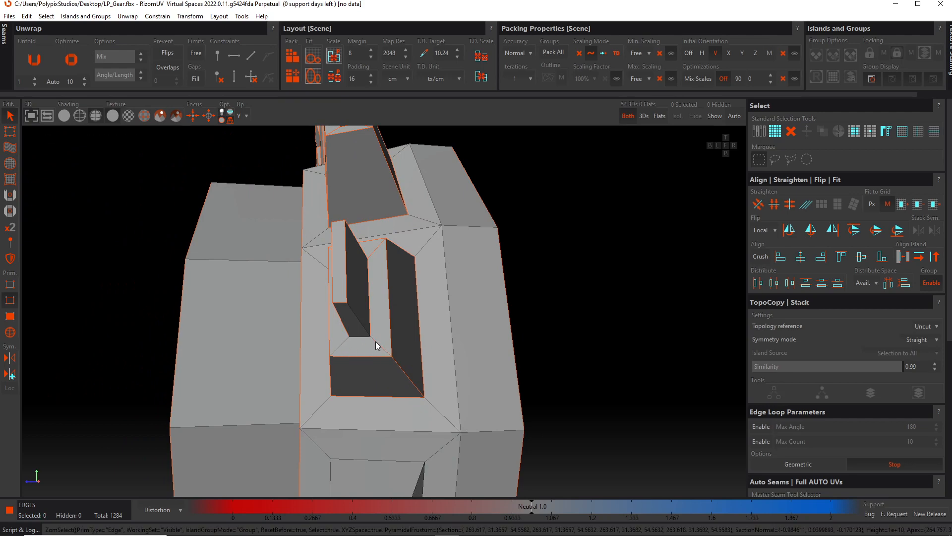
{"action": "key", "text": "c"}
Cut the edge loop around the base of the next uncut tooth as a seam.
{"action": "left_click_drag", "start_coordinate": [341, 347], "coordinate": [468, 423], "text": "alt"}
{"action": "middle_click_drag", "start_coordinate": [469, 422], "coordinate": [456, 356], "text": "alt"}
{"action": "scroll", "coordinate": [456, 356], "scroll_direction": "up", "scroll_amount": 4}
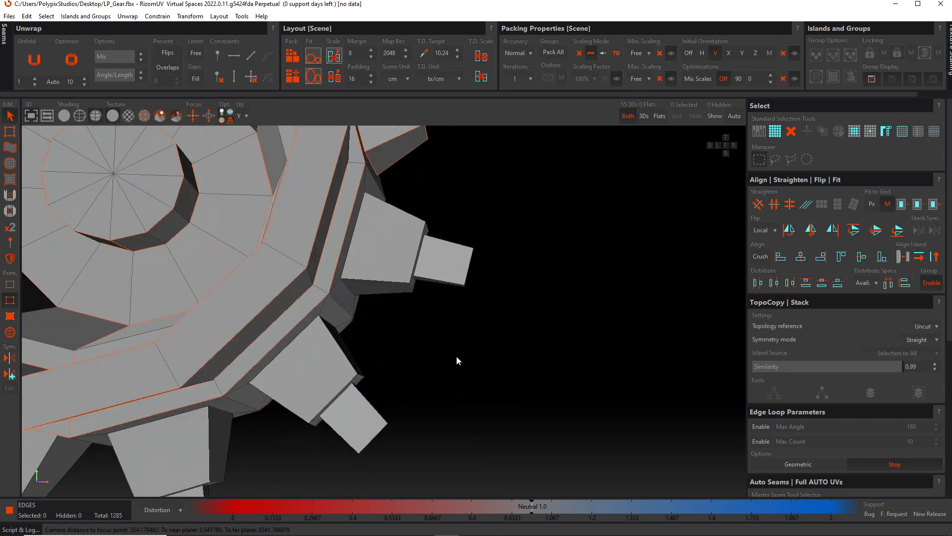
{"action": "left_click_drag", "start_coordinate": [456, 355], "coordinate": [418, 357], "text": "alt"}
{"action": "double_click", "coordinate": [347, 329]}
{"action": "key", "text": "c"}
Cut the tip edges and the edge loop around the tapered block of that tooth as seams.
{"action": "left_click_drag", "start_coordinate": [399, 281], "coordinate": [475, 340]}
{"action": "key", "text": "c"}
{"action": "left_click", "coordinate": [390, 294]}
{"action": "double_click", "coordinate": [403, 284]}
{"action": "key", "text": "c"}
Select the block and tip edges of the neighbouring tooth and cut them as seams.
{"action": "left_click_drag", "start_coordinate": [538, 417], "coordinate": [410, 293]}
{"action": "left_click", "coordinate": [524, 363]}
{"action": "left_click_drag", "start_coordinate": [480, 319], "coordinate": [461, 293], "text": "alt"}
{"action": "key", "text": "c"}
{"action": "scroll", "coordinate": [506, 318], "scroll_direction": "up", "scroll_amount": 3}
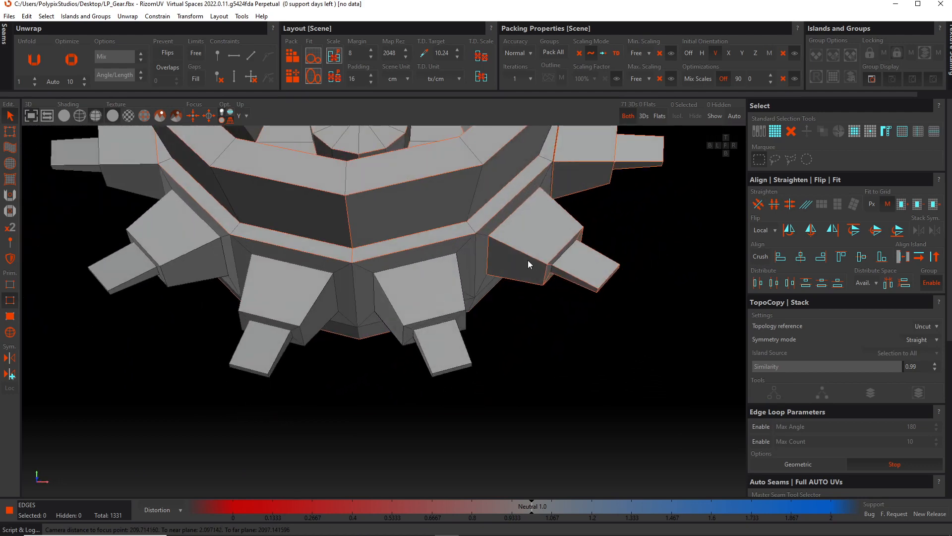
Cut the edge loops around the base and the top of the next tooth's tapered block as seams.
{"action": "left_click_drag", "start_coordinate": [527, 261], "coordinate": [496, 265], "text": "alt"}
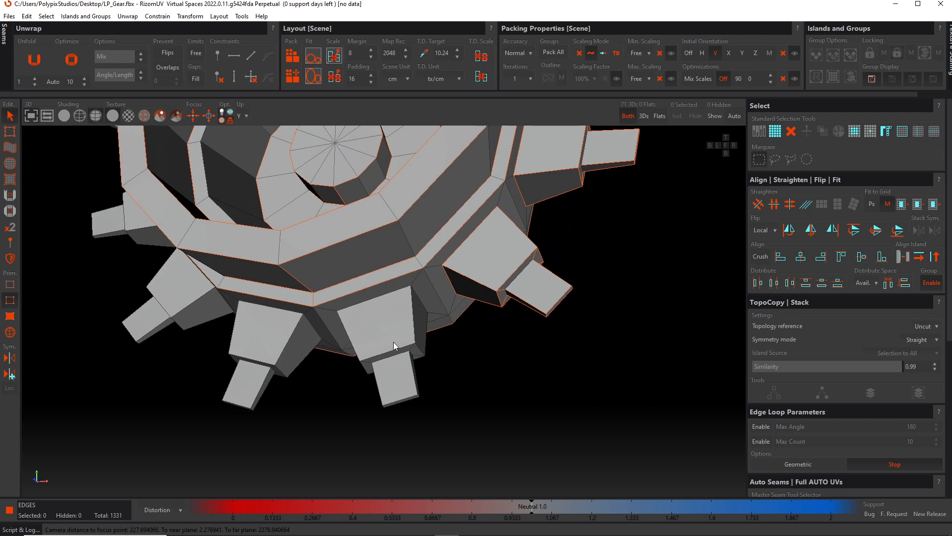
{"action": "left_click", "coordinate": [444, 323]}
{"action": "double_click", "coordinate": [382, 294]}
{"action": "key", "text": "c"}
{"action": "double_click", "coordinate": [392, 348]}
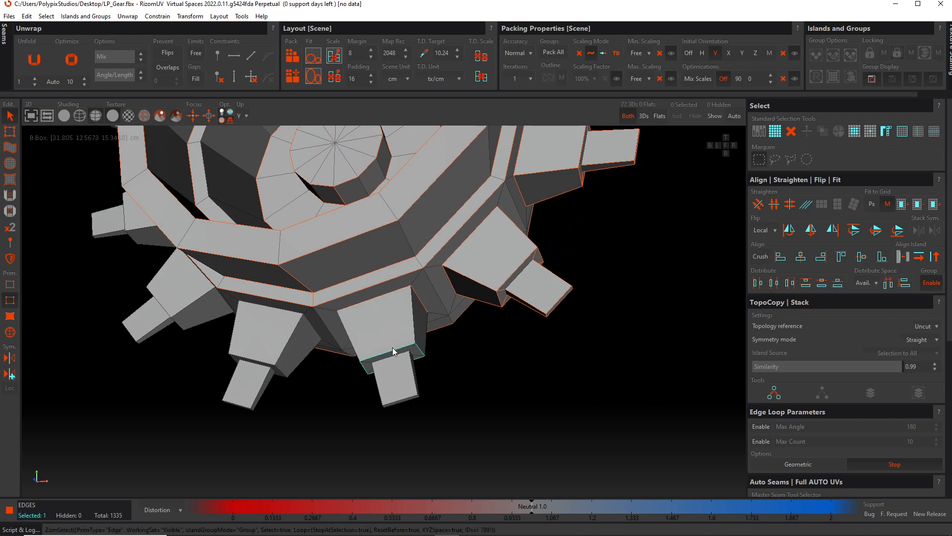
{"action": "key", "text": "c"}
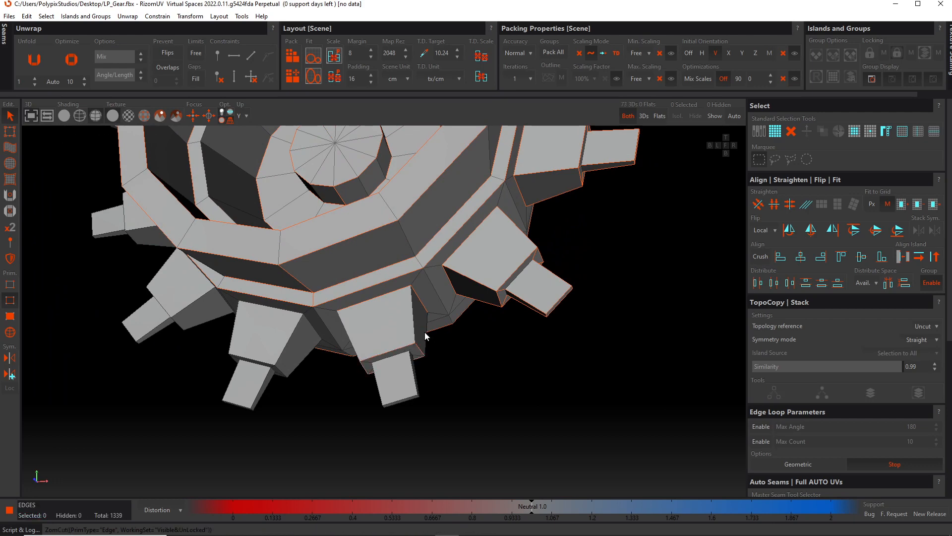
Cut a seam along one slanted corner edge of that tooth's tapered block.
{"action": "left_click", "coordinate": [425, 335]}
{"action": "key", "text": "c"}
{"action": "left_click_drag", "start_coordinate": [423, 361], "coordinate": [410, 363], "text": "alt"}
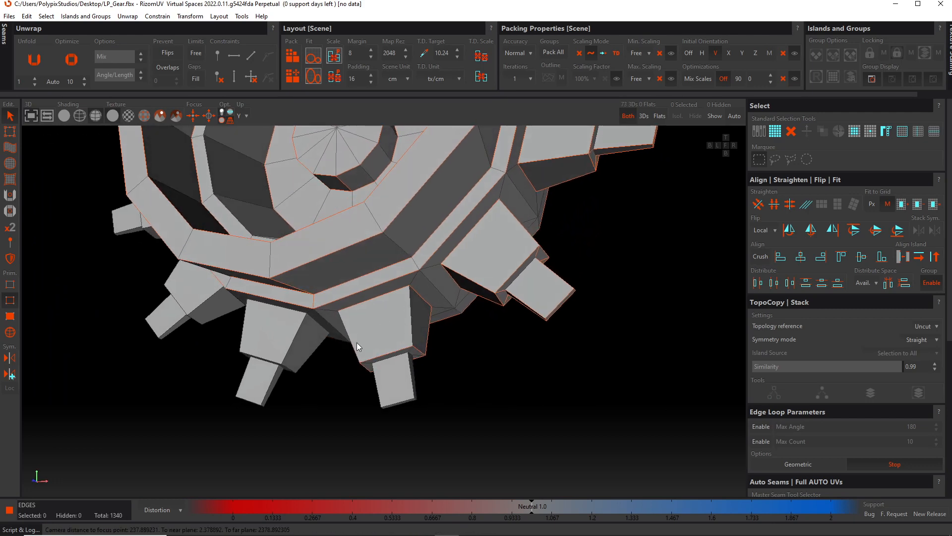
Cut the edges around the end face of that tooth's narrow tip as a seam.
{"action": "left_click_drag", "start_coordinate": [356, 342], "coordinate": [457, 347], "text": "alt"}
{"action": "left_click_drag", "start_coordinate": [356, 347], "coordinate": [424, 378], "text": "alt"}
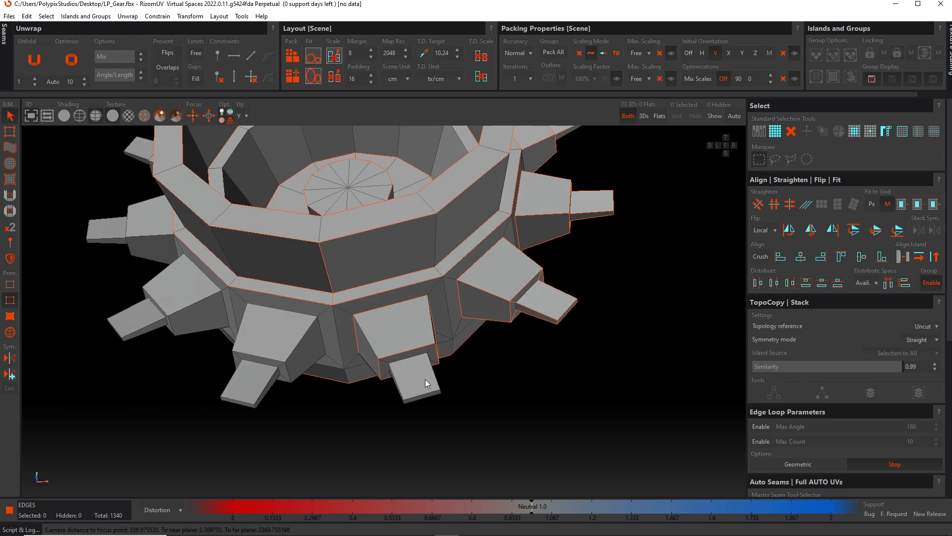
{"action": "scroll", "coordinate": [421, 400], "scroll_direction": "up", "scroll_amount": 5}
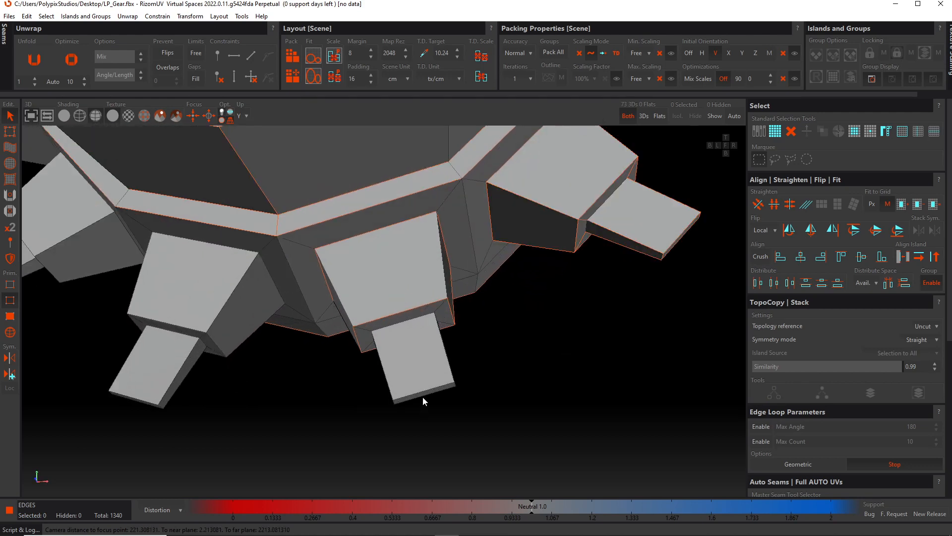
{"action": "left_click", "coordinate": [424, 396]}
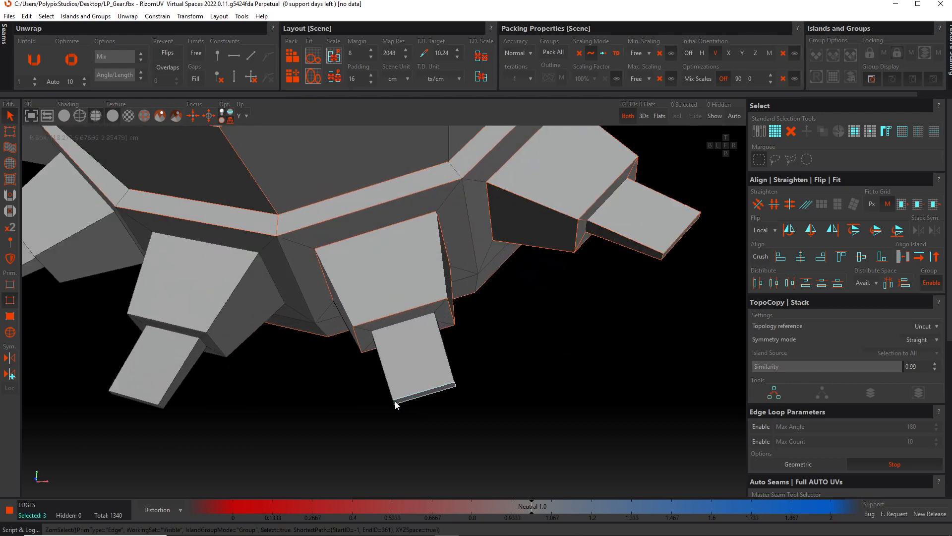
{"action": "key", "text": "c"}
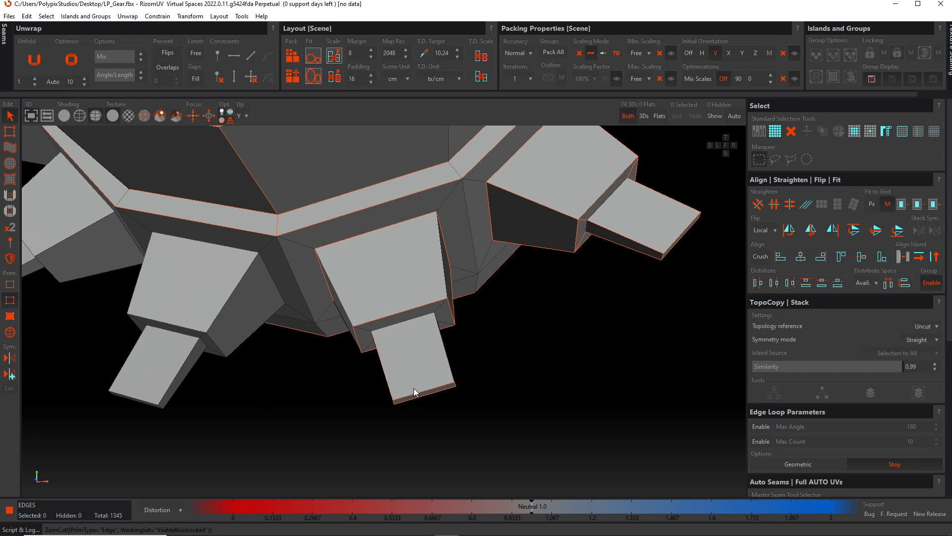
Cut the edge loop where the narrow tip meets the tooth's tapered block as a seam.
{"action": "left_click_drag", "start_coordinate": [414, 388], "coordinate": [397, 334], "text": "alt"}
{"action": "left_click", "coordinate": [393, 332]}
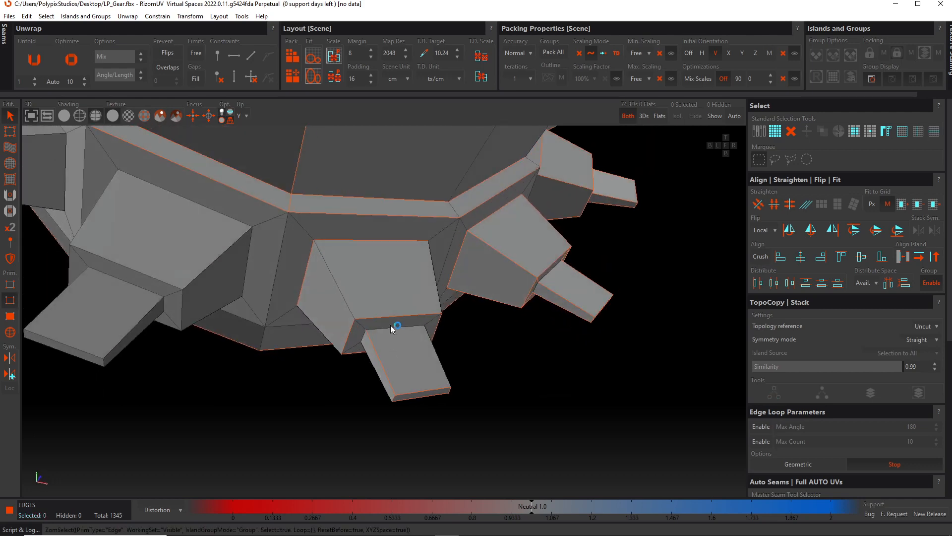
{"action": "left_click", "coordinate": [388, 329]}
{"action": "key", "text": "c"}
Cut a seam along one long corner edge of the tooth's narrow tip.
{"action": "scroll", "coordinate": [388, 328], "scroll_direction": "down", "scroll_amount": 5}
{"action": "left_click_drag", "start_coordinate": [419, 365], "coordinate": [370, 364], "text": "alt"}
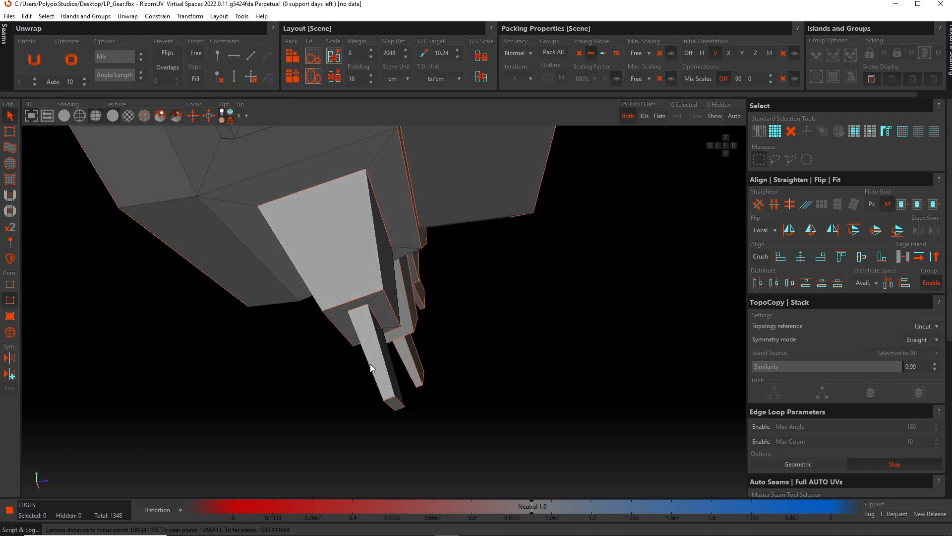
{"action": "left_click", "coordinate": [368, 366]}
{"action": "key", "text": "c"}
Select the edge loop around the base of the next uncut tooth and cut it as a seam.
{"action": "mouse_move", "coordinate": [459, 353]}
{"action": "left_mouse_down", "text": "alt"}
{"action": "mouse_move", "coordinate": [424, 296]}
{"action": "mouse_move", "coordinate": [485, 347]}
{"action": "mouse_move", "coordinate": [326, 380]}
{"action": "mouse_move", "coordinate": [436, 340]}
{"action": "mouse_move", "coordinate": [520, 337]}
{"action": "mouse_move", "coordinate": [446, 346]}
{"action": "mouse_move", "coordinate": [453, 369]}
{"action": "mouse_move", "coordinate": [545, 310]}
{"action": "mouse_move", "coordinate": [451, 358]}
{"action": "left_mouse_up", "text": "alt"}
{"action": "middle_click_drag", "start_coordinate": [343, 386], "coordinate": [499, 342], "text": "alt"}
{"action": "left_click_drag", "start_coordinate": [478, 354], "coordinate": [412, 362], "text": "alt"}
{"action": "mouse_move", "coordinate": [368, 324]}
{"action": "left_mouse_down"}
{"action": "mouse_move", "coordinate": [456, 414]}
{"action": "mouse_move", "coordinate": [445, 414]}
{"action": "left_mouse_up"}
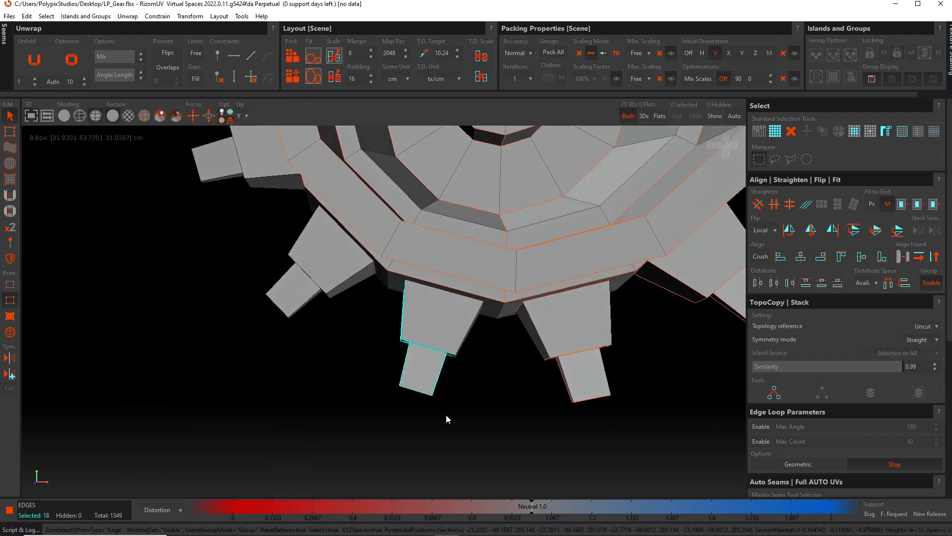
{"action": "left_click_drag", "start_coordinate": [471, 364], "coordinate": [447, 300], "text": "alt"}
{"action": "key", "text": "c"}
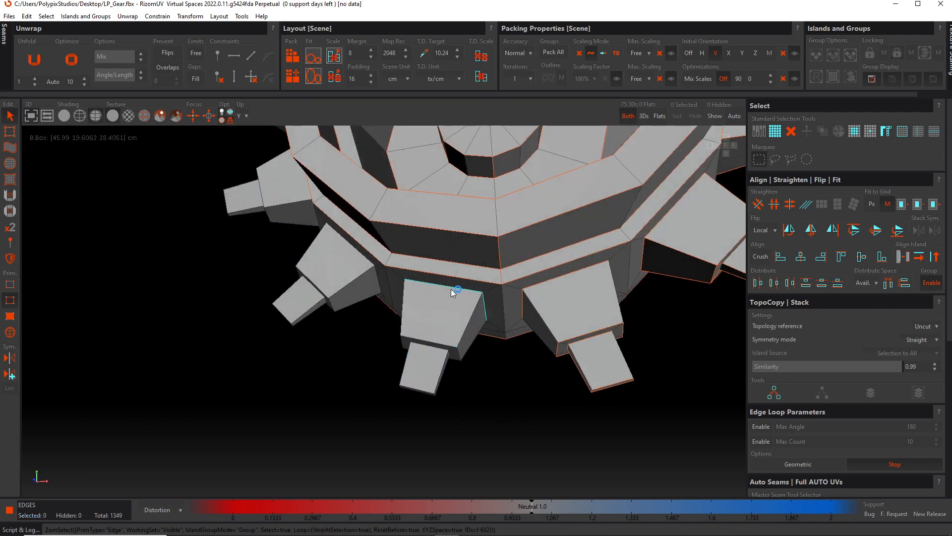
Cut the base edge loops of the next three uncut teeth around the rim as seams.
{"action": "left_click_drag", "start_coordinate": [359, 255], "coordinate": [431, 295], "text": "alt"}
{"action": "double_click", "coordinate": [424, 296]}
{"action": "key", "text": "c"}
{"action": "double_click", "coordinate": [424, 207]}
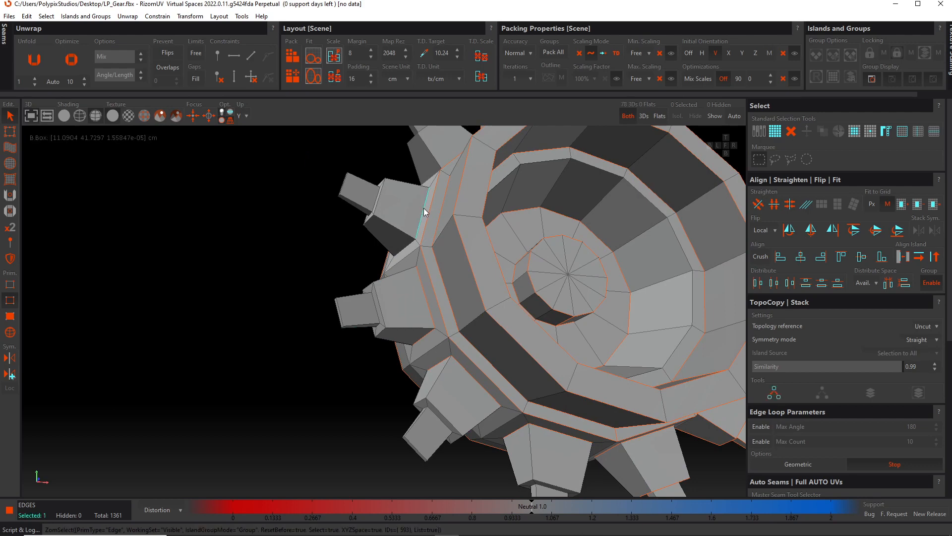
{"action": "key", "text": "c"}
{"action": "left_click_drag", "start_coordinate": [429, 207], "coordinate": [424, 291], "text": "alt"}
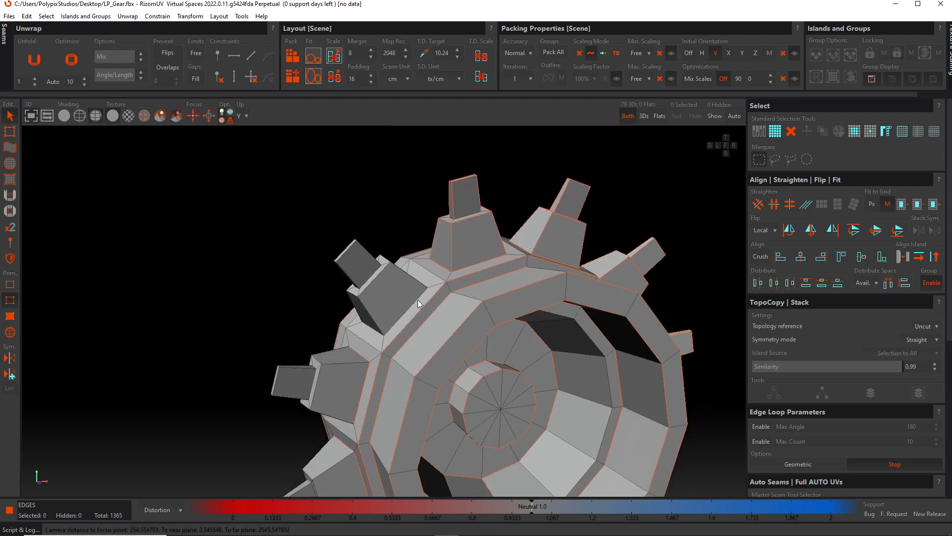
{"action": "double_click", "coordinate": [418, 300]}
{"action": "key", "text": "c"}
Select the block and tip edges of one of these teeth together and cut them as seams.
{"action": "mouse_move", "coordinate": [437, 332]}
{"action": "left_mouse_down", "text": "alt"}
{"action": "mouse_move", "coordinate": [483, 368]}
{"action": "mouse_move", "coordinate": [445, 345]}
{"action": "mouse_move", "coordinate": [403, 352]}
{"action": "mouse_move", "coordinate": [435, 331]}
{"action": "left_mouse_up", "text": "alt"}
{"action": "left_click_drag", "start_coordinate": [347, 281], "coordinate": [457, 414]}
{"action": "key", "text": "c"}
Cut the remaining top-rim and slanted corner edges of the tooth's tapered block as seams.
{"action": "left_click_drag", "start_coordinate": [425, 362], "coordinate": [504, 293], "text": "alt"}
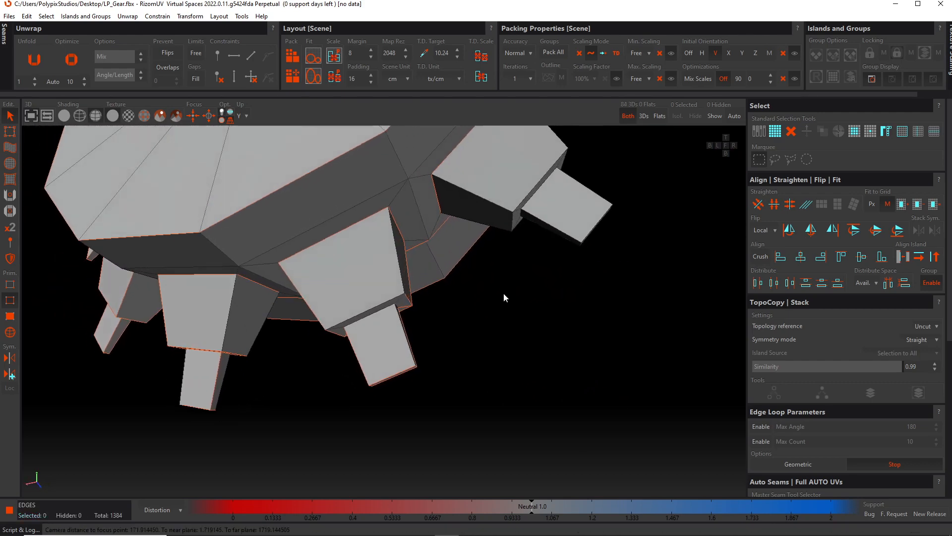
{"action": "scroll", "coordinate": [381, 319], "scroll_direction": "up", "scroll_amount": 3}
{"action": "left_click_drag", "start_coordinate": [381, 320], "coordinate": [401, 292], "text": "alt"}
{"action": "left_click", "coordinate": [393, 287]}
{"action": "key", "text": "c"}
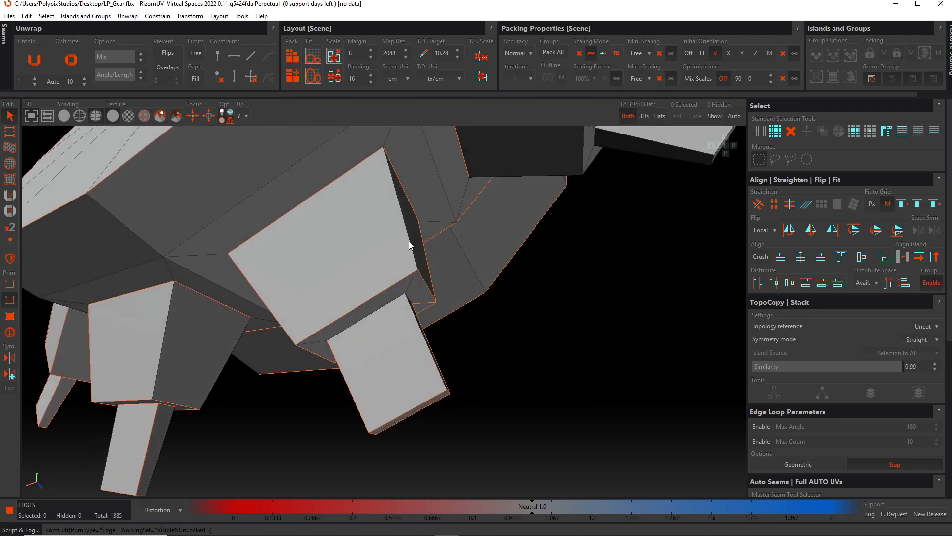
{"action": "left_click", "coordinate": [409, 241]}
{"action": "key", "text": "c"}
{"action": "left_click", "coordinate": [318, 341]}
{"action": "key", "text": "c"}
Cut the uncut edges of the ledge around the narrow tip on the next tooth as seams.
{"action": "scroll", "coordinate": [320, 342], "scroll_direction": "down", "scroll_amount": 4}
{"action": "left_click_drag", "start_coordinate": [319, 342], "coordinate": [402, 275], "text": "alt"}
{"action": "scroll", "coordinate": [459, 248], "scroll_direction": "up", "scroll_amount": 2}
{"action": "left_click_drag", "start_coordinate": [355, 313], "coordinate": [535, 322], "text": "alt"}
{"action": "scroll", "coordinate": [428, 319], "scroll_direction": "up", "scroll_amount": 3}
{"action": "left_click", "coordinate": [427, 320]}
{"action": "key", "text": "c"}
{"action": "left_click", "coordinate": [368, 329]}
{"action": "key", "text": "c"}
{"action": "left_click", "coordinate": [344, 331]}
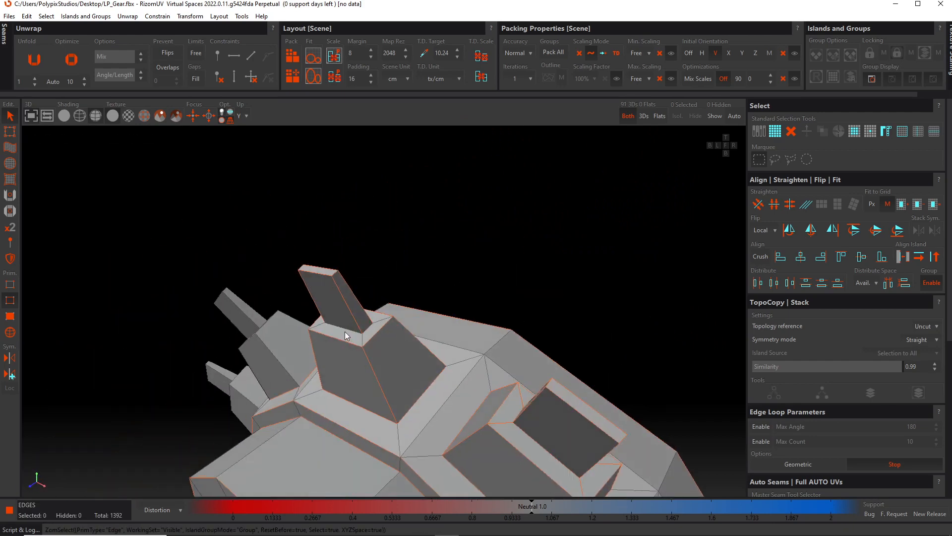
{"action": "key", "text": "c"}
Cut seams along the tapered block edges of the following tooth.
{"action": "left_click_drag", "start_coordinate": [294, 345], "coordinate": [377, 284], "text": "alt"}
{"action": "left_click", "coordinate": [331, 257]}
{"action": "key", "text": "c"}
{"action": "key", "text": "c"}
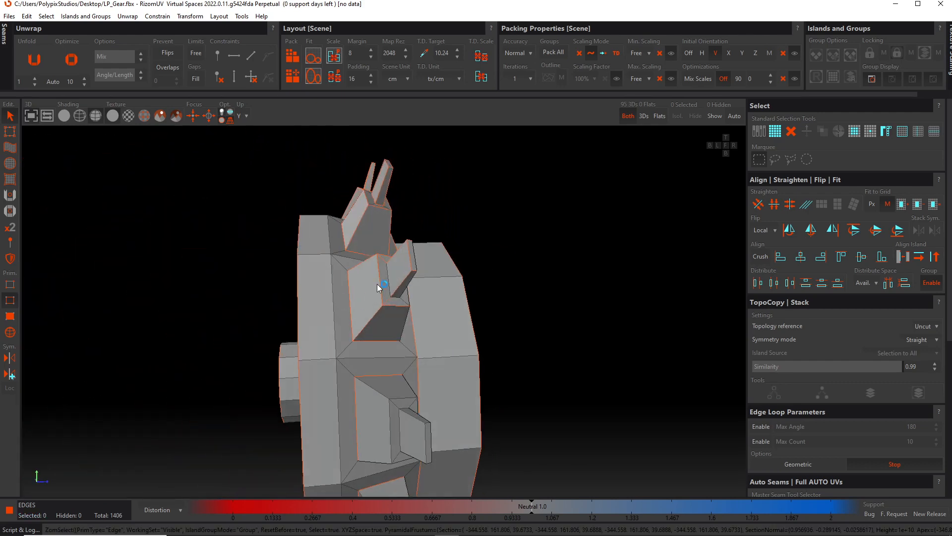
Cut the remaining edges of that tooth's ledge between the tapered block and narrow tip as seams.
{"action": "scroll", "coordinate": [377, 283], "scroll_direction": "up", "scroll_amount": 3}
{"action": "mouse_move", "coordinate": [417, 319]}
{"action": "left_mouse_down", "text": "alt"}
{"action": "mouse_move", "coordinate": [372, 332]}
{"action": "mouse_move", "coordinate": [415, 310]}
{"action": "left_mouse_up", "text": "alt"}
{"action": "left_click", "coordinate": [410, 314]}
{"action": "left_click", "coordinate": [428, 242]}
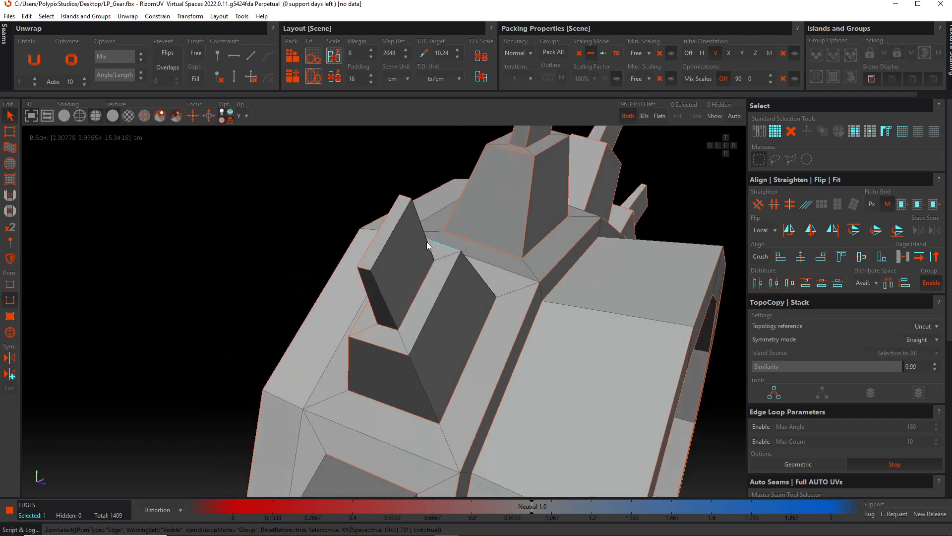
{"action": "key", "text": "c"}
Cut the remaining edges around the narrow tip and its ledge on the current tooth as seams.
{"action": "left_click", "coordinate": [390, 234]}
{"action": "key", "text": "c"}
{"action": "left_click", "coordinate": [386, 296]}
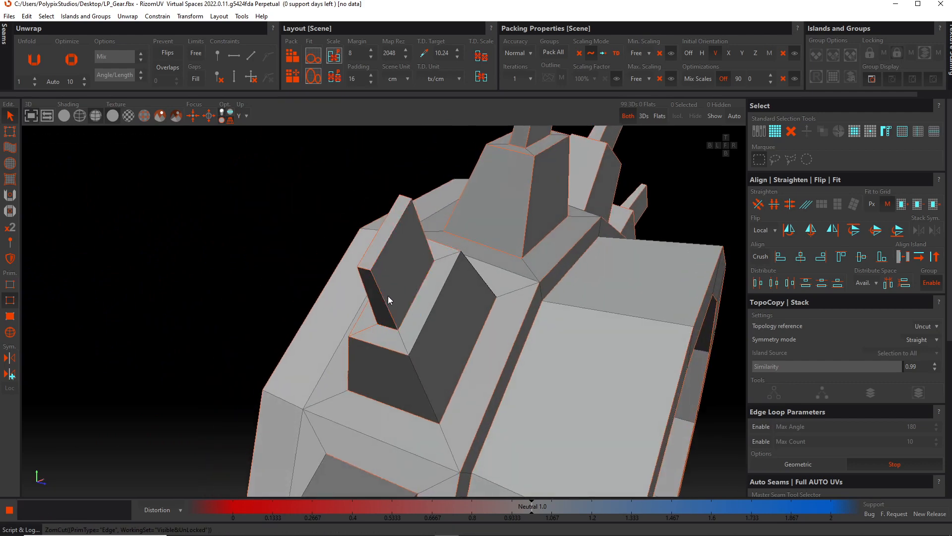
{"action": "key", "text": "c"}
{"action": "left_click", "coordinate": [418, 346]}
{"action": "key", "text": "c"}
{"action": "left_click", "coordinate": [403, 335]}
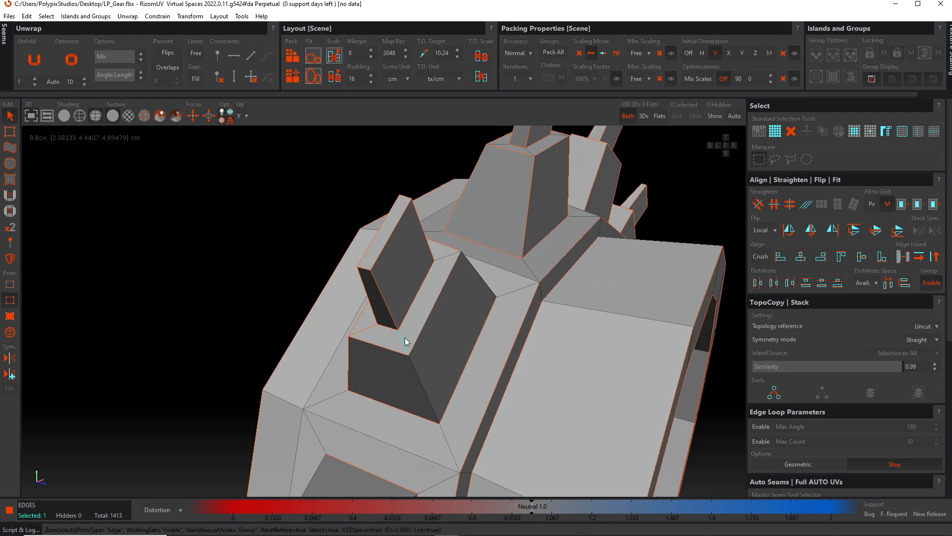
{"action": "key", "text": "c"}
Cut the ledge corner edge and the tapered block's lower slanted edge on the same tooth as seams.
{"action": "left_click_drag", "start_coordinate": [404, 336], "coordinate": [435, 316], "text": "alt"}
{"action": "left_click", "coordinate": [403, 247]}
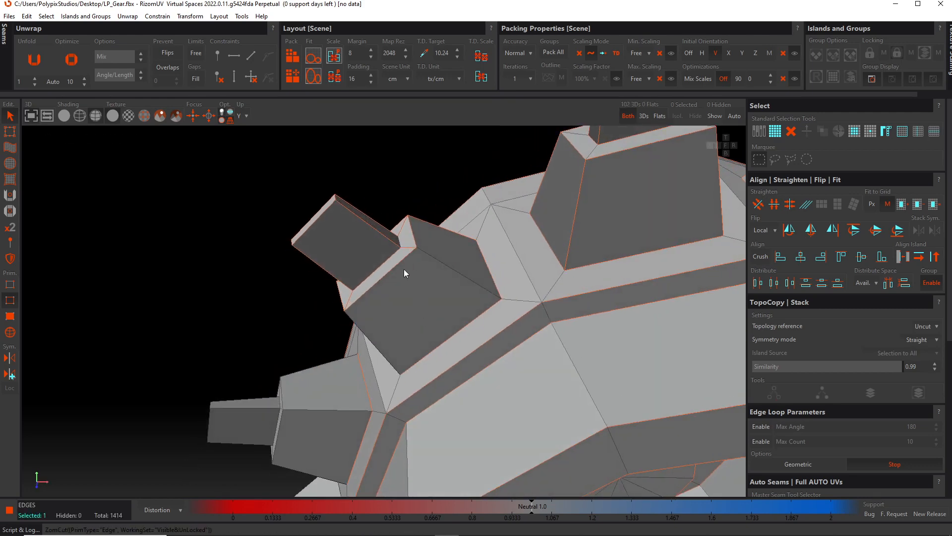
{"action": "key", "text": "c"}
{"action": "left_click", "coordinate": [373, 340]}
{"action": "key", "text": "c"}
Cut pairs of ledge edges between the narrow tip and tapered block as seams on two neighbouring teeth.
{"action": "left_click_drag", "start_coordinate": [373, 341], "coordinate": [343, 287], "text": "alt"}
{"action": "scroll", "coordinate": [343, 287], "scroll_direction": "up", "scroll_amount": 3}
{"action": "left_click_drag", "start_coordinate": [423, 185], "coordinate": [379, 260], "text": "alt"}
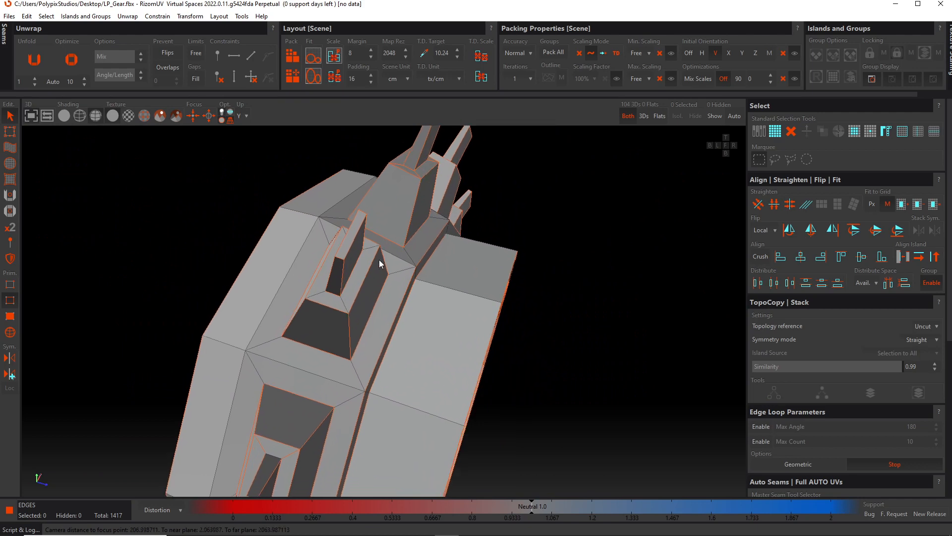
{"action": "left_click", "coordinate": [344, 303]}
{"action": "left_click", "coordinate": [320, 296], "text": "ctrl"}
{"action": "key", "text": "c"}
{"action": "left_click_drag", "start_coordinate": [321, 300], "coordinate": [351, 342], "text": "alt"}
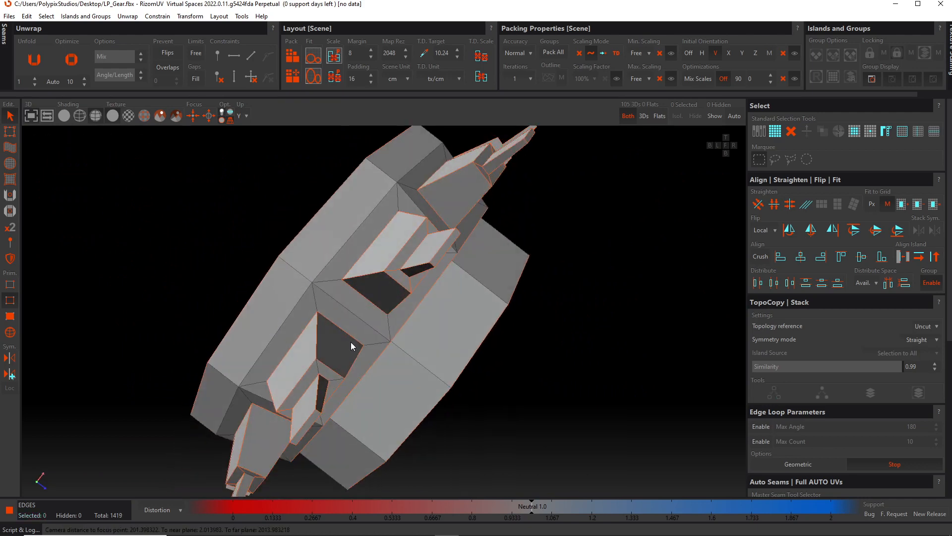
{"action": "left_click", "coordinate": [318, 368]}
{"action": "left_click", "coordinate": [332, 377], "text": "ctrl"}
{"action": "key", "text": "c"}
Cut four more uncut edges on the next tooth's tapered block and ledge as seams.
{"action": "left_click_drag", "start_coordinate": [428, 260], "coordinate": [308, 365], "text": "alt"}
{"action": "scroll", "coordinate": [379, 298], "scroll_direction": "up", "scroll_amount": 4}
{"action": "left_click", "coordinate": [357, 316]}
{"action": "key", "text": "c"}
{"action": "left_click", "coordinate": [350, 287]}
{"action": "key", "text": "c"}
{"action": "left_click", "coordinate": [351, 382]}
{"action": "key", "text": "c"}
{"action": "left_click", "coordinate": [321, 398]}
{"action": "key", "text": "c"}
Cut the remaining base edges of the narrow tip and the ledge corner edge on that tooth as seams.
{"action": "scroll", "coordinate": [308, 365], "scroll_direction": "up", "scroll_amount": 3}
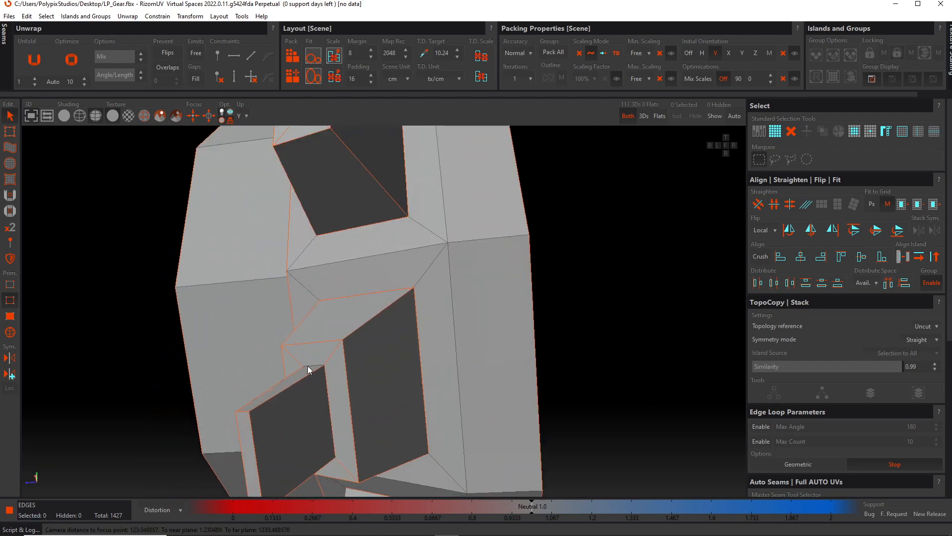
{"action": "left_click", "coordinate": [308, 365]}
{"action": "key", "text": "c"}
{"action": "left_click_drag", "start_coordinate": [362, 409], "coordinate": [371, 371], "text": "alt"}
{"action": "left_click", "coordinate": [314, 451]}
{"action": "key", "text": "c"}
{"action": "scroll", "coordinate": [314, 450], "scroll_direction": "down", "scroll_amount": 3}
{"action": "scroll", "coordinate": [388, 349], "scroll_direction": "up", "scroll_amount": 3}
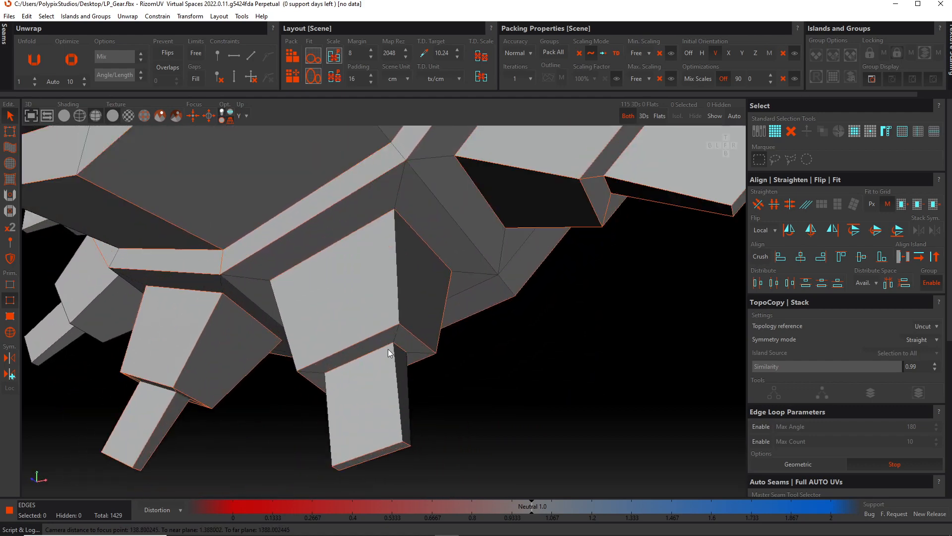
{"action": "left_click", "coordinate": [396, 338]}
{"action": "key", "text": "c"}
Cut the uncut edges where the narrow tip meets the ledge on the following tooth as seams.
{"action": "scroll", "coordinate": [472, 376], "scroll_direction": "down", "scroll_amount": 3}
{"action": "left_click_drag", "start_coordinate": [473, 377], "coordinate": [359, 353], "text": "alt"}
{"action": "scroll", "coordinate": [359, 346], "scroll_direction": "up", "scroll_amount": 4}
{"action": "left_click", "coordinate": [362, 328]}
{"action": "key", "text": "c"}
{"action": "left_click", "coordinate": [385, 344]}
{"action": "key", "text": "c"}
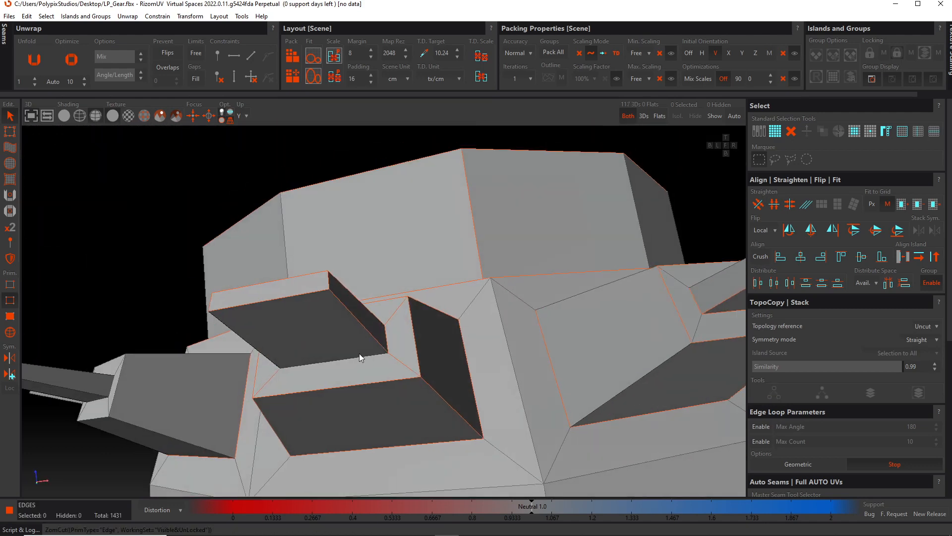
{"action": "left_click_drag", "start_coordinate": [352, 385], "coordinate": [395, 424], "text": "alt"}
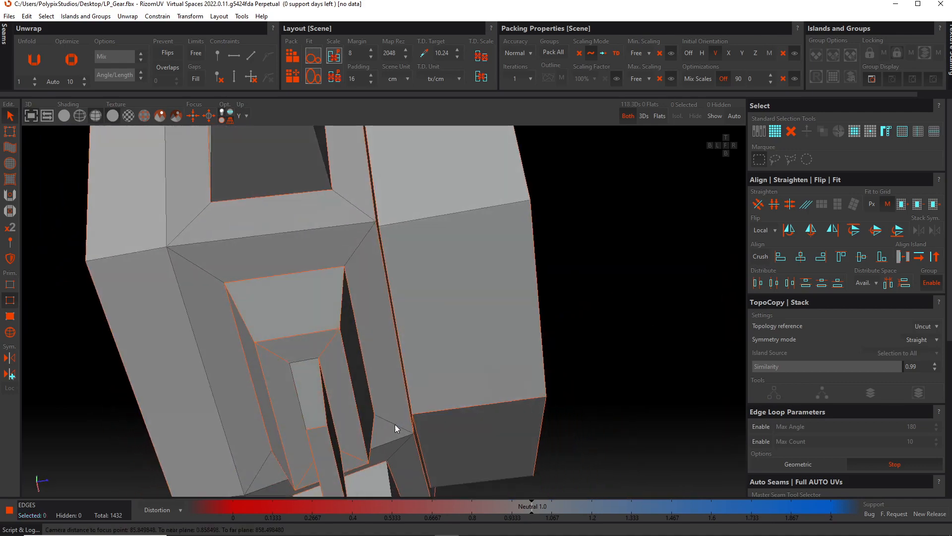
{"action": "left_click", "coordinate": [304, 360]}
{"action": "key", "text": "c"}
Select all edges of an entire tooth and cut them as seams, repeating this for the other unseamed teeth.
{"action": "left_click_drag", "start_coordinate": [280, 398], "coordinate": [332, 345], "text": "alt"}
{"action": "scroll", "coordinate": [343, 355], "scroll_direction": "down", "scroll_amount": 3}
{"action": "scroll", "coordinate": [369, 307], "scroll_direction": "up", "scroll_amount": 4}
{"action": "scroll", "coordinate": [363, 305], "scroll_direction": "down", "scroll_amount": 3}
{"action": "left_click_drag", "start_coordinate": [252, 274], "coordinate": [379, 419]}
{"action": "key", "text": "c"}
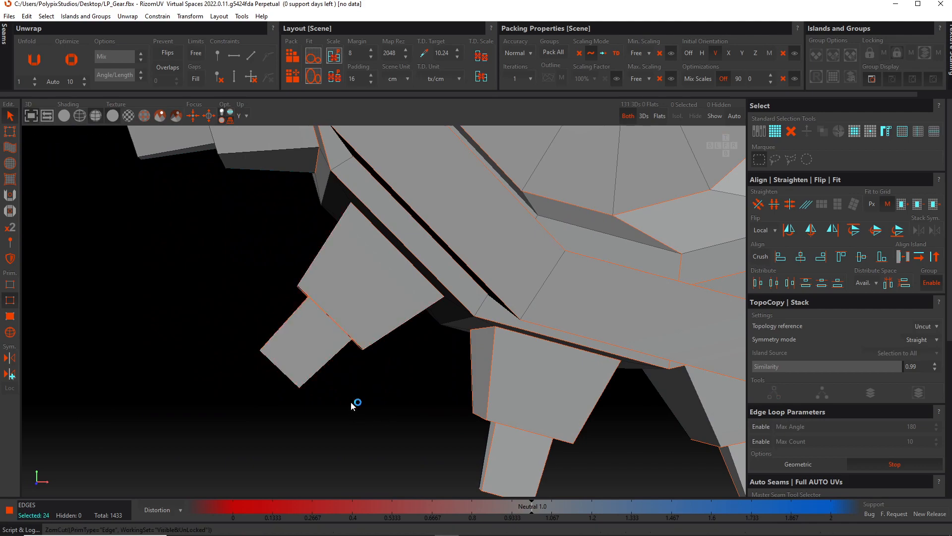
{"action": "left_click_drag", "start_coordinate": [350, 376], "coordinate": [307, 293], "text": "alt"}
{"action": "left_click_drag", "start_coordinate": [212, 238], "coordinate": [356, 404]}
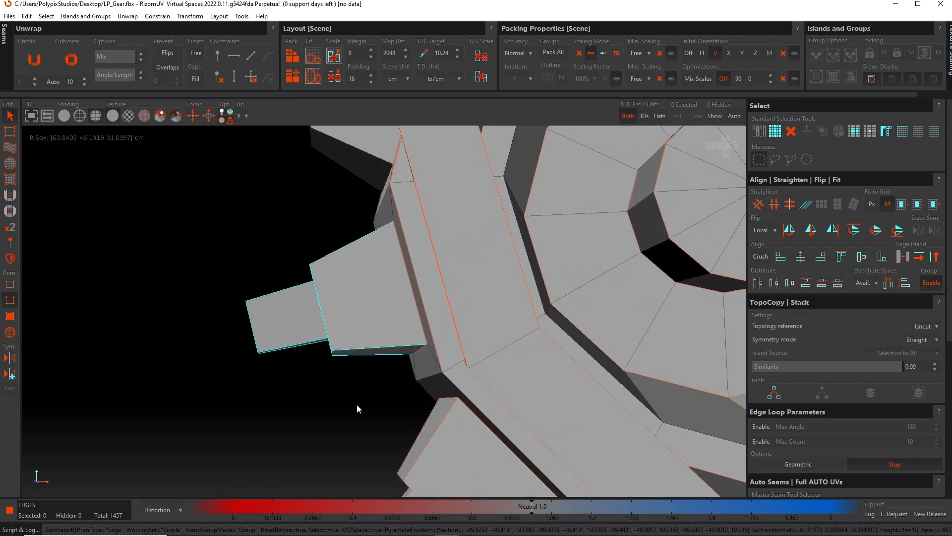
Cut the last missed ledge edges between the narrow tips and tapered blocks as seams.
{"action": "left_click_drag", "start_coordinate": [322, 317], "coordinate": [385, 381], "text": "alt"}
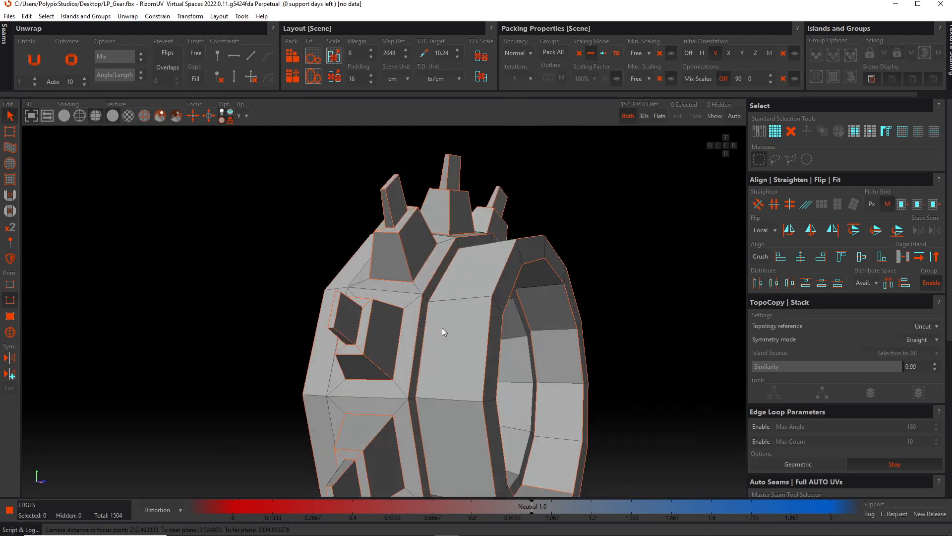
{"action": "left_click_drag", "start_coordinate": [443, 330], "coordinate": [398, 336], "text": "alt"}
{"action": "left_click", "coordinate": [332, 374]}
{"action": "key", "text": "c"}
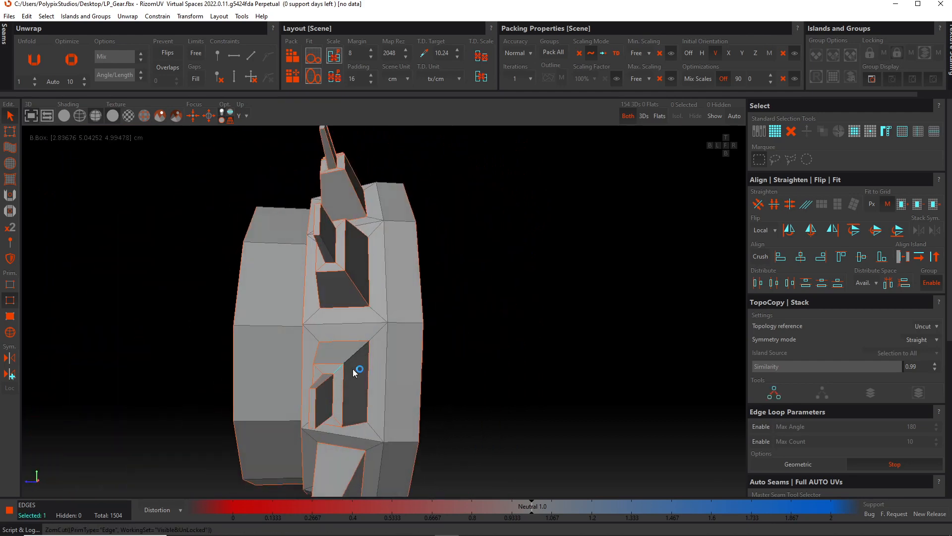
{"action": "left_click_drag", "start_coordinate": [352, 368], "coordinate": [419, 330], "text": "alt"}
{"action": "left_click", "coordinate": [359, 349]}
{"action": "key", "text": "c"}
{"action": "left_click_drag", "start_coordinate": [379, 359], "coordinate": [534, 279], "text": "alt"}
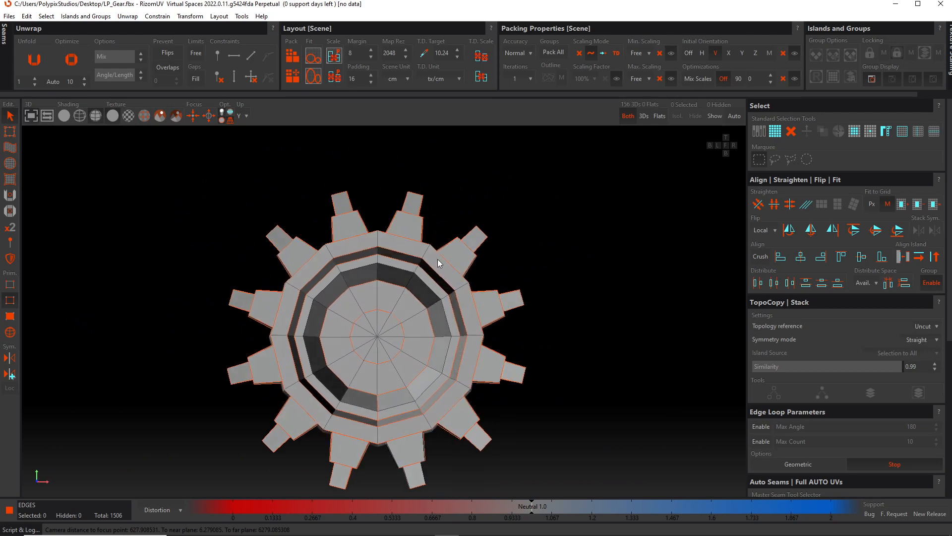
Show the UV viewport beside the 3D view, unfold the whole gear and pack its islands into the UV tile.
{"action": "middle_click_drag", "start_coordinate": [462, 311], "coordinate": [463, 290], "text": "alt"}
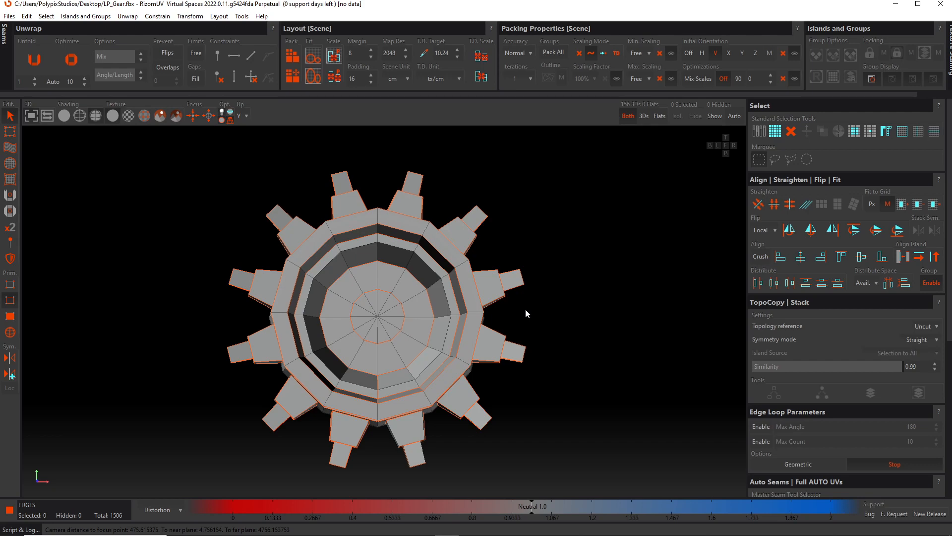
{"action": "left_click", "coordinate": [506, 298]}
{"action": "scroll", "coordinate": [627, 289], "scroll_direction": "down", "scroll_amount": 3}
{"action": "left_click", "coordinate": [31, 116]}
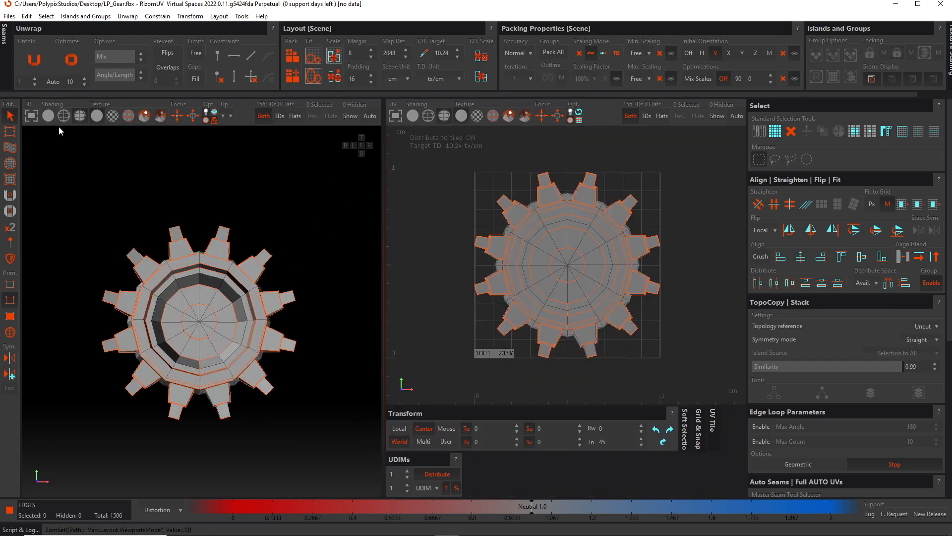
{"action": "left_click", "coordinate": [35, 60]}
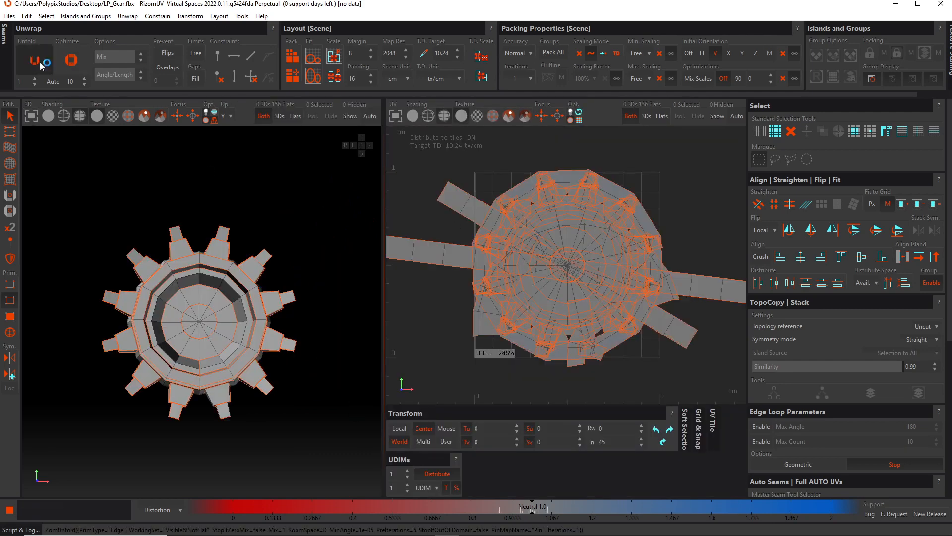
{"action": "scroll", "coordinate": [304, 311], "scroll_direction": "up", "scroll_amount": 2}
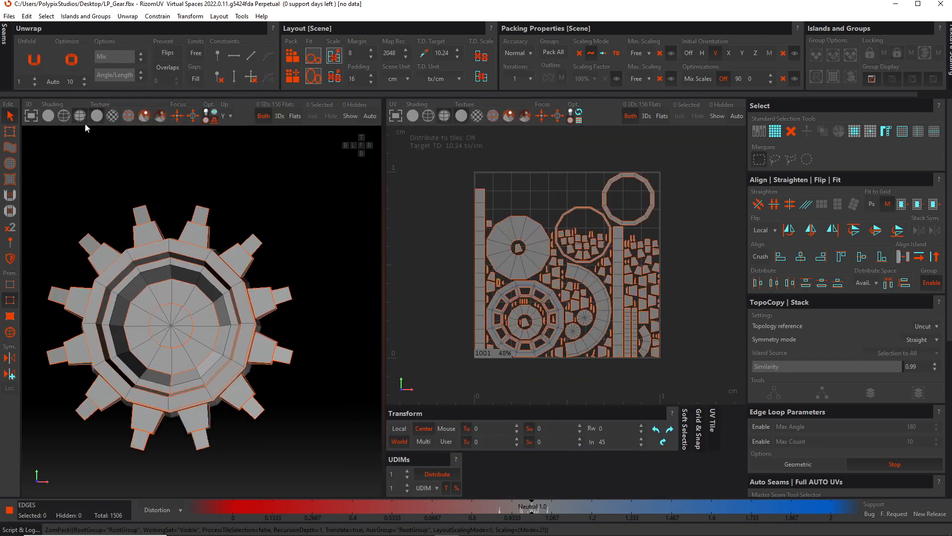
Display the checker texture on the gear to check the UVs and save the model to LP_Gear.fbx.
{"action": "left_click", "coordinate": [116, 115]}
{"action": "mouse_move", "coordinate": [186, 333]}
{"action": "left_mouse_down", "text": "alt"}
{"action": "mouse_move", "coordinate": [426, 324]}
{"action": "mouse_move", "coordinate": [367, 412]}
{"action": "mouse_move", "coordinate": [170, 330]}
{"action": "left_mouse_up", "text": "alt"}
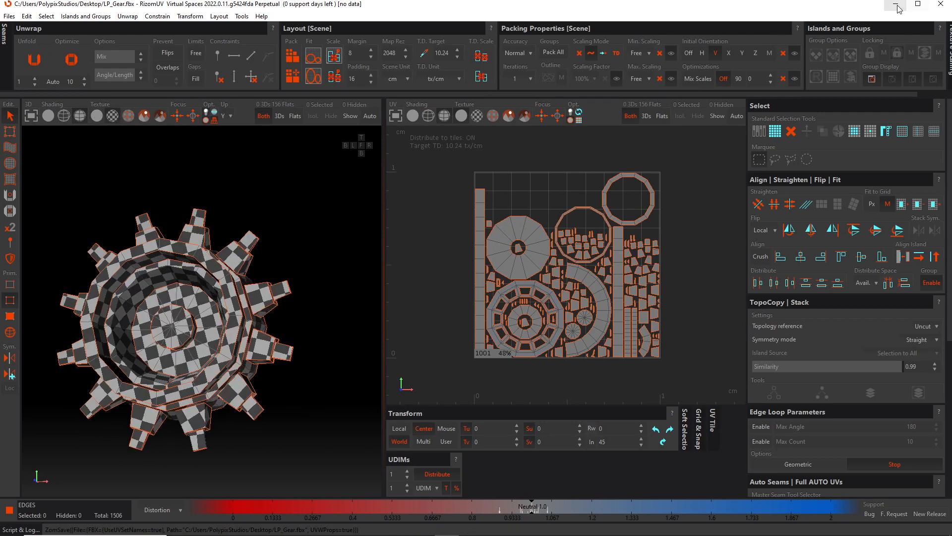
Minimize the UV program, search the computer for "subs" and launch Substance Painter.
{"action": "left_click", "coordinate": [896, 4]}
{"action": "key", "text": "super"}
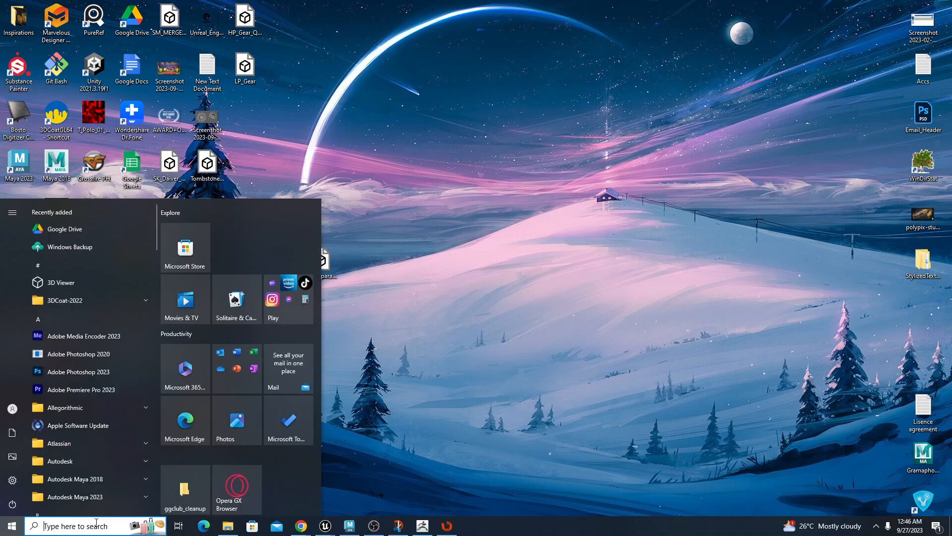
{"action": "left_click", "coordinate": [79, 529]}
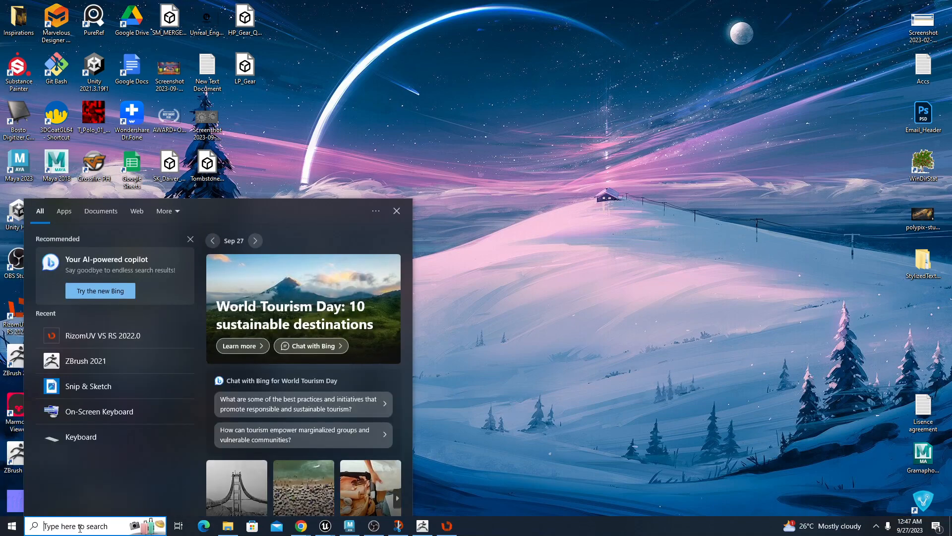
{"action": "type", "text": "subs"}
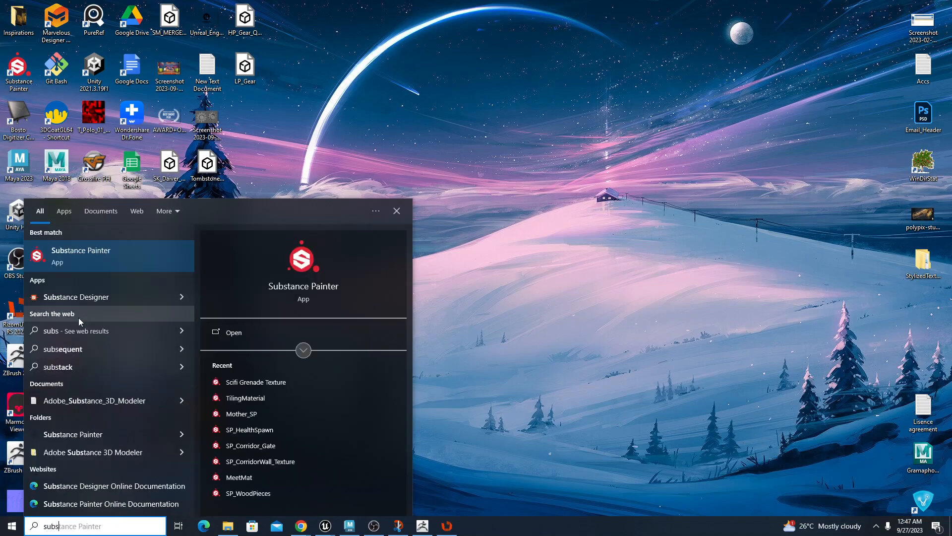
{"action": "left_click", "coordinate": [86, 257]}
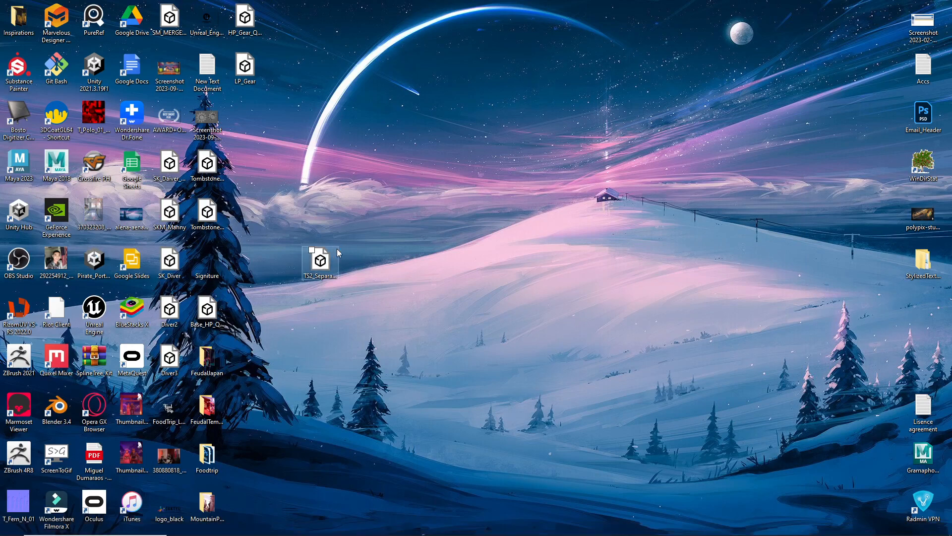